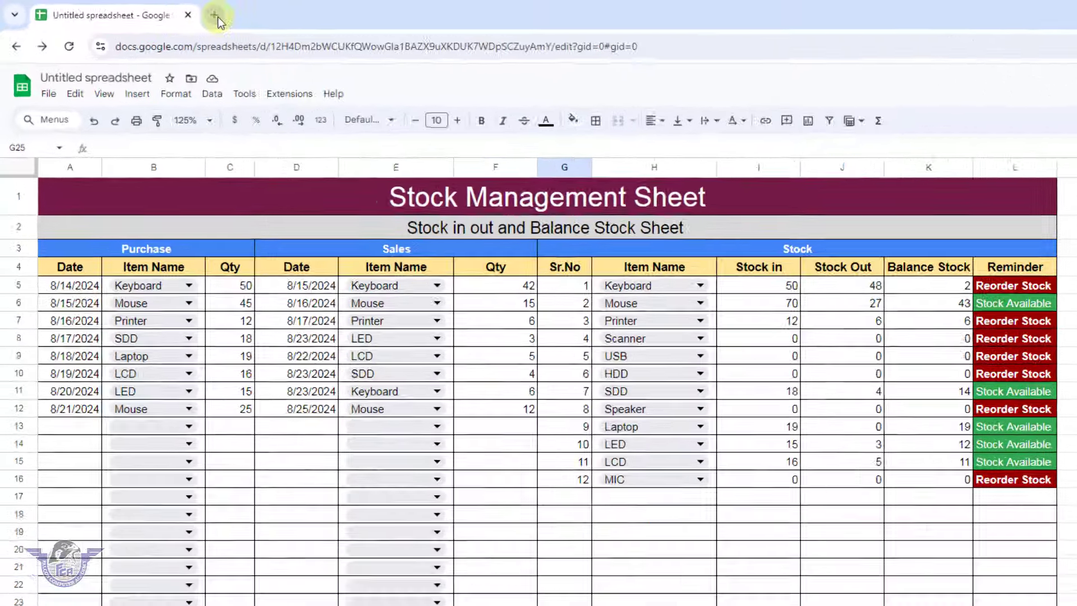
Open Google Sheets in a new browser tab and create a blank spreadsheet
click(216, 15)
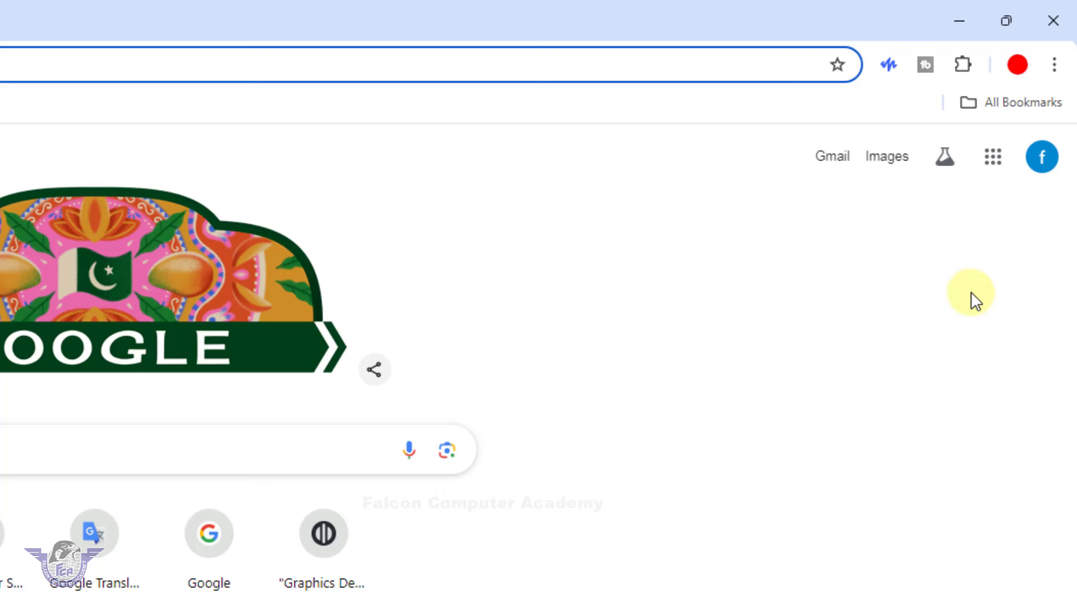
click(994, 158)
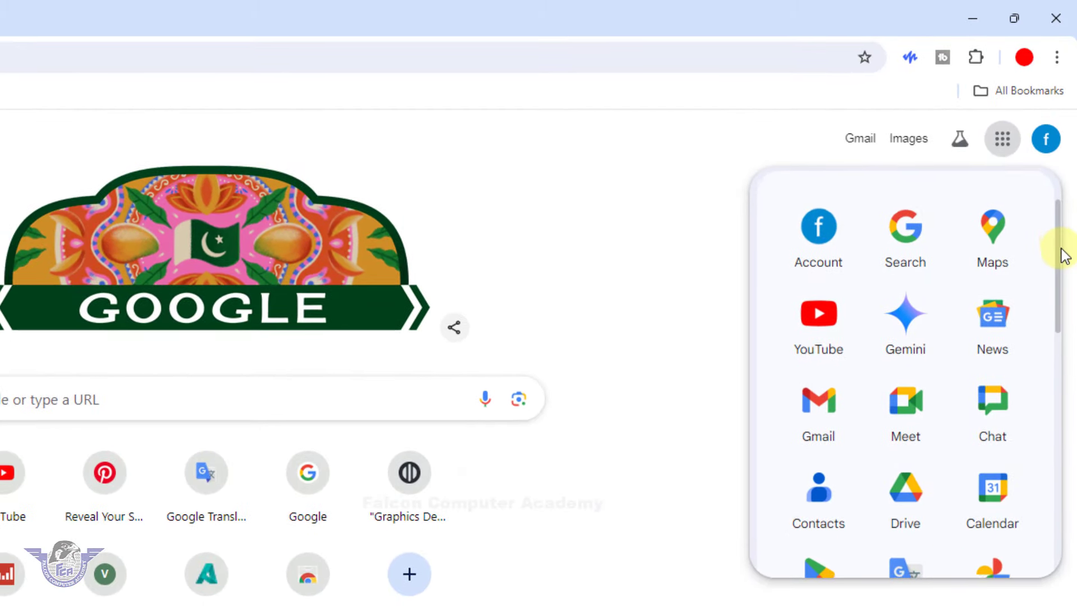
drag(1065, 255, 1068, 348)
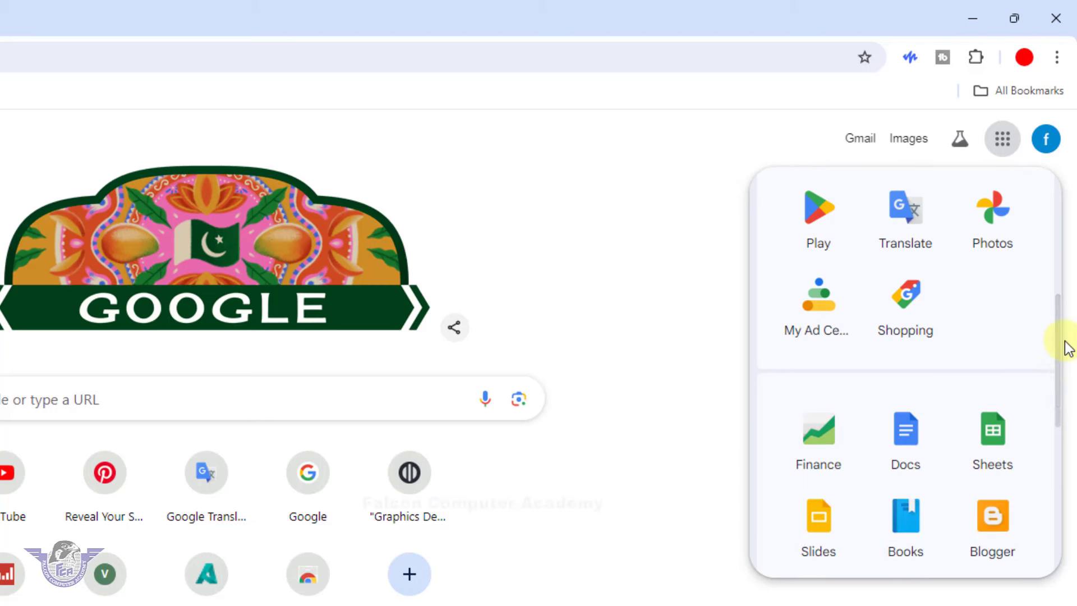
click(996, 438)
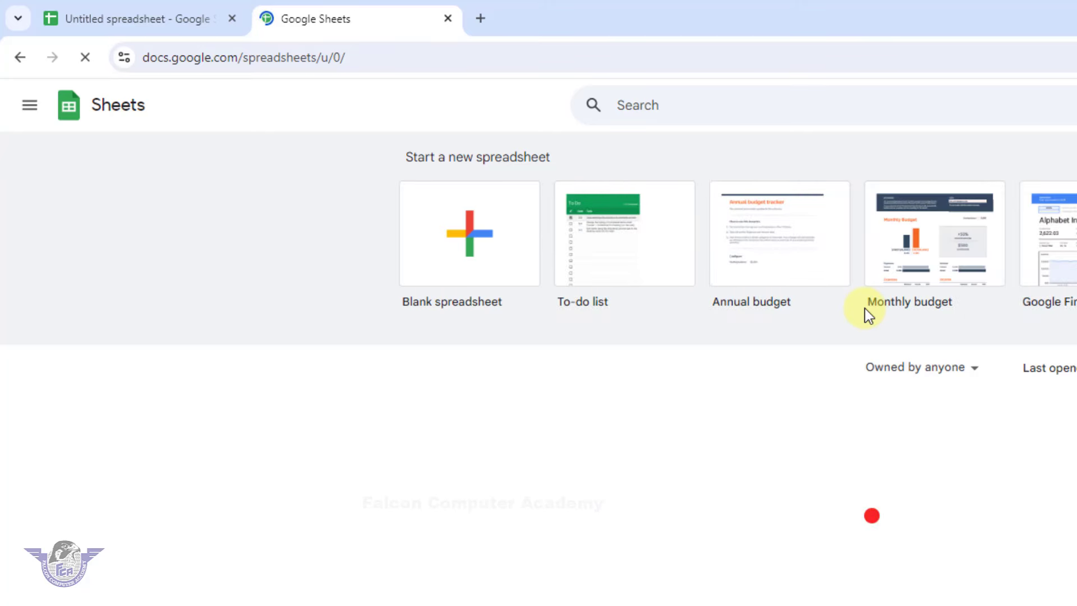
click(463, 248)
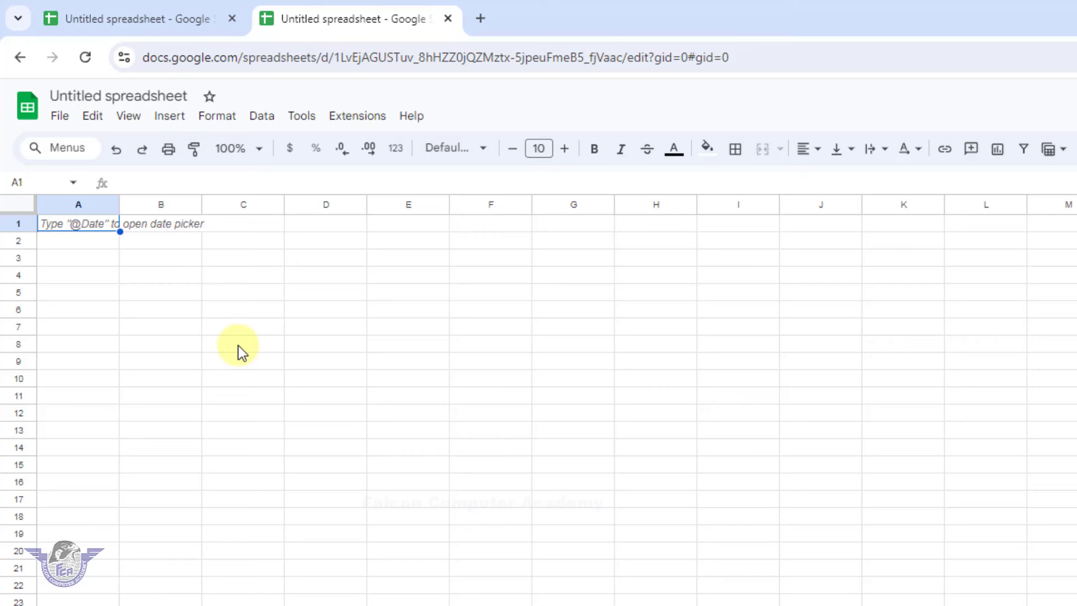
Enter the title "Stock Management Sheet" in cell A1
click(258, 154)
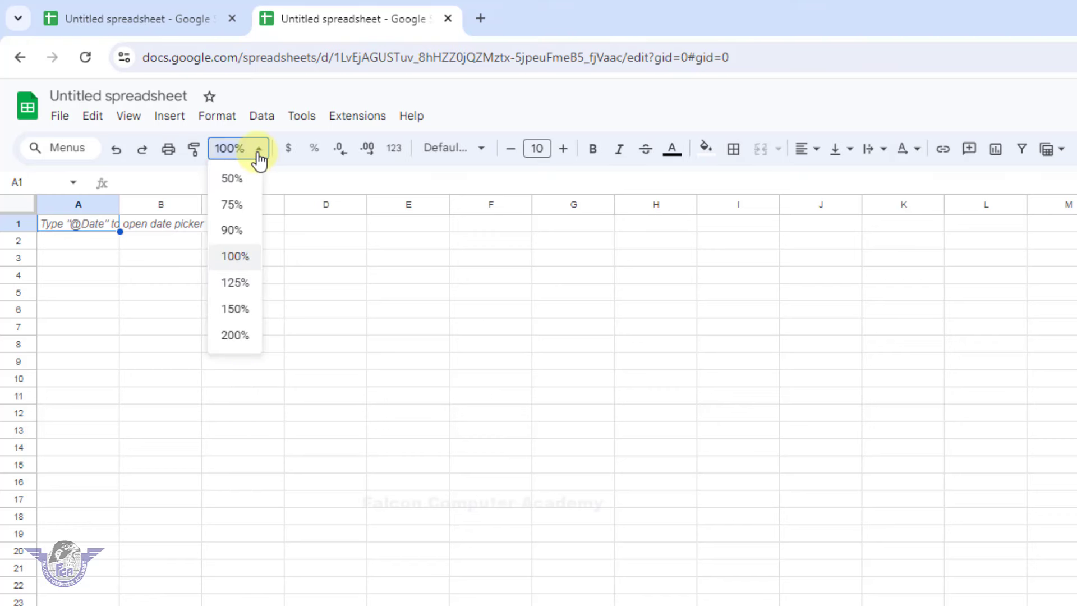
click(252, 338)
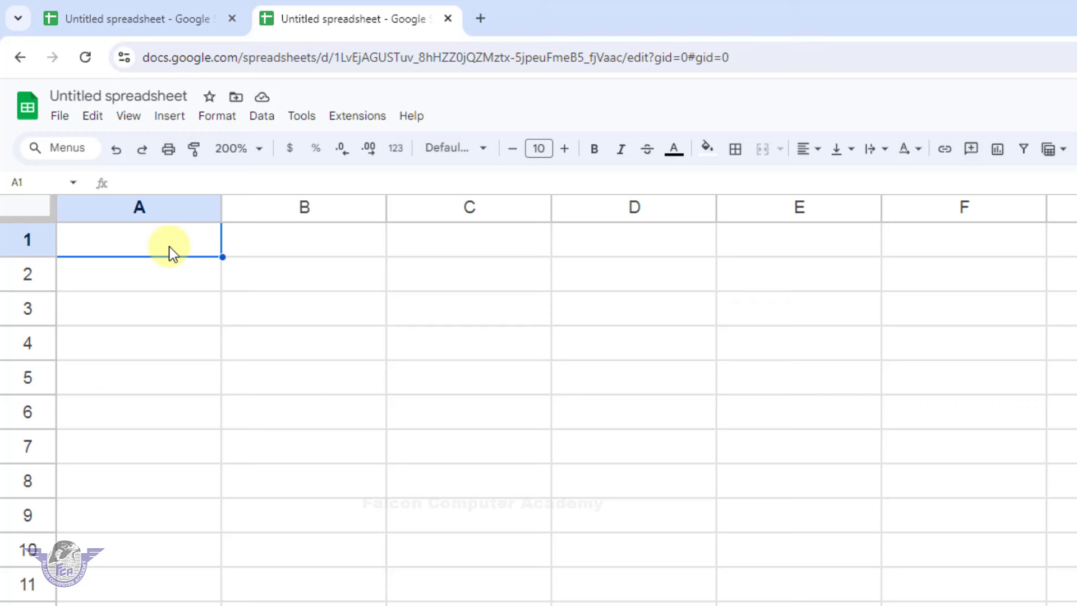
text(Stock )
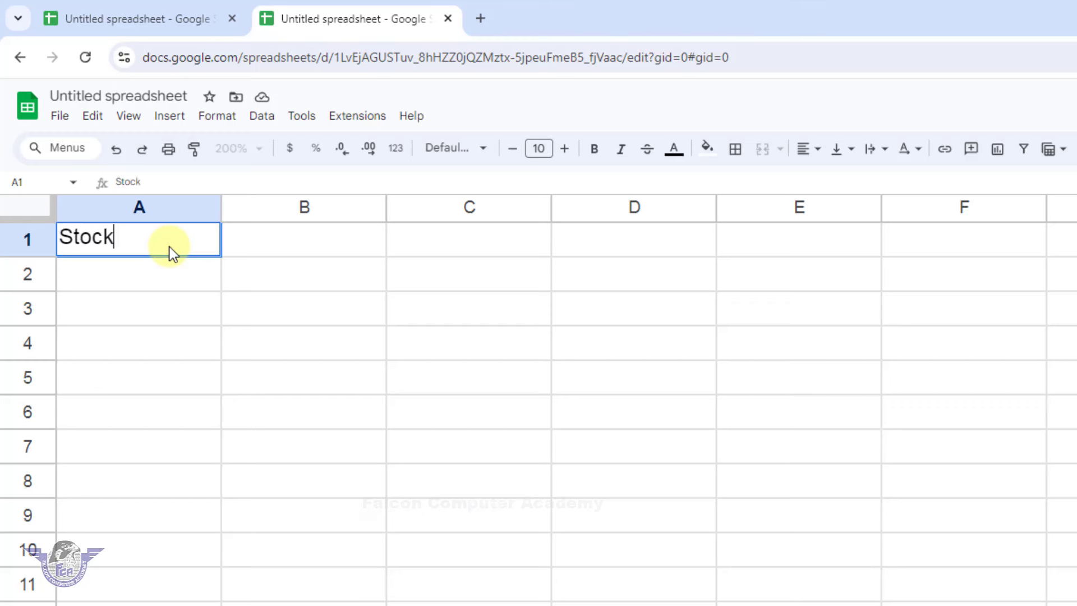
text(Manageme)
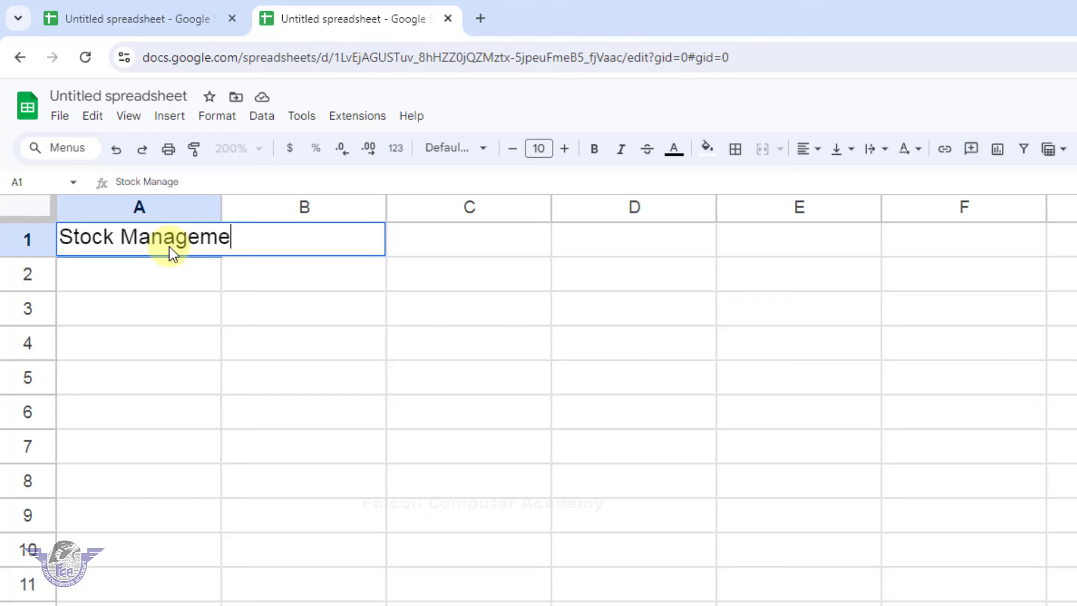
text(nt SHeet)
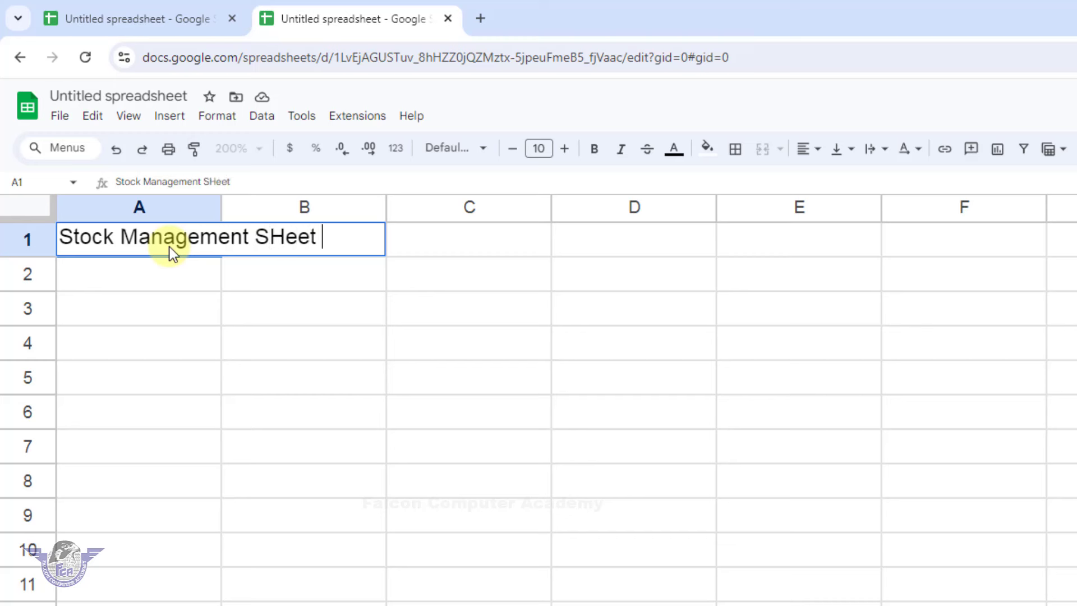
key(BackSpace)
key(BackSpace)
key(BackSpace)
key(BackSpace)
key(BackSpace)
text(heet)
key(Return)
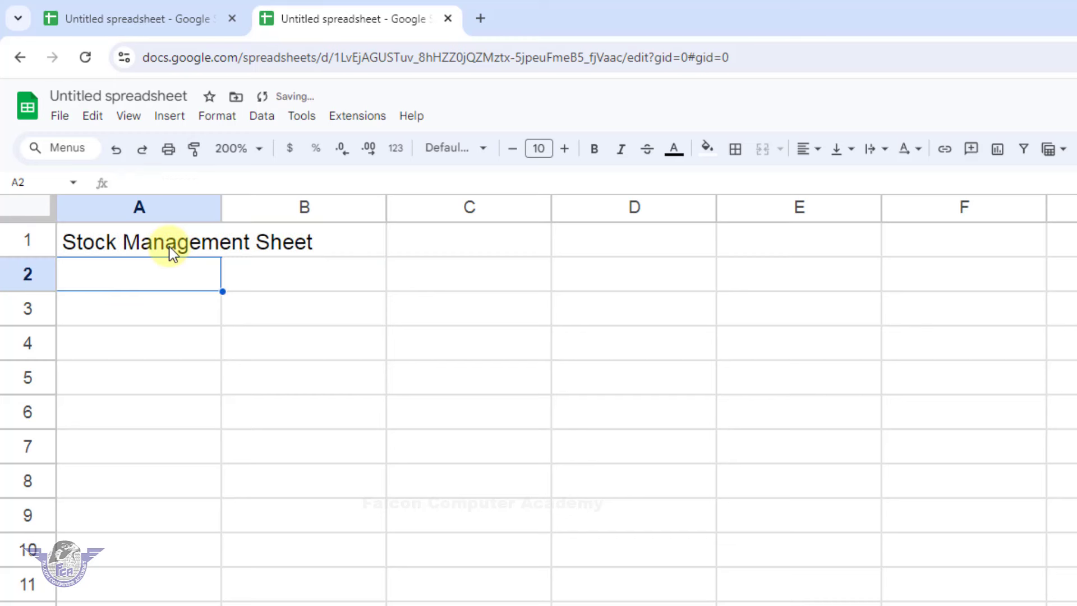
Enter the subtitle "Stock in out and Balance Stock Sheet" in cell A2
text(Stock )
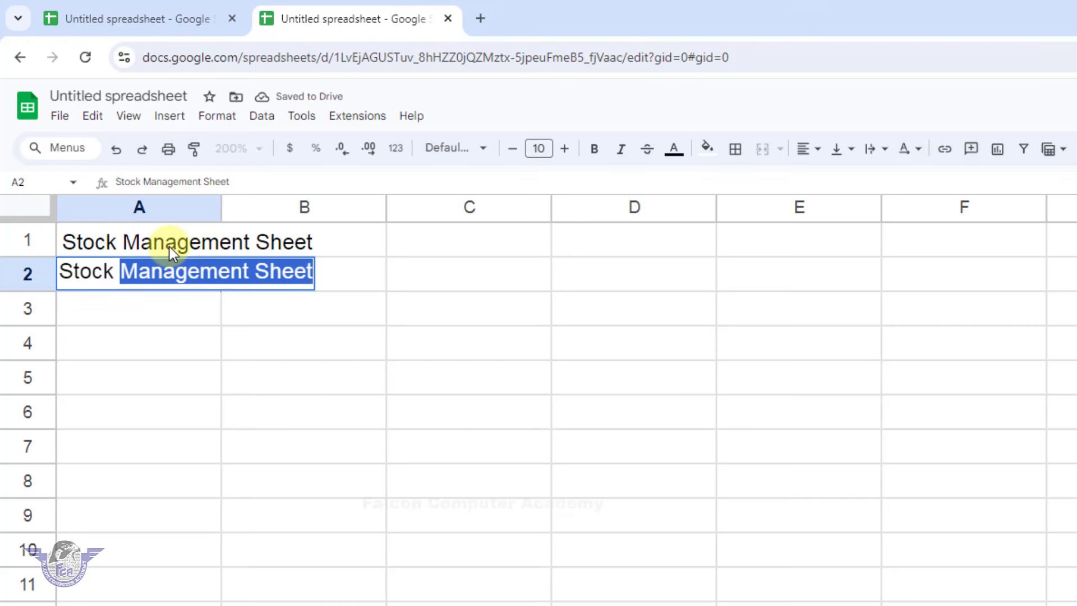
text(in o)
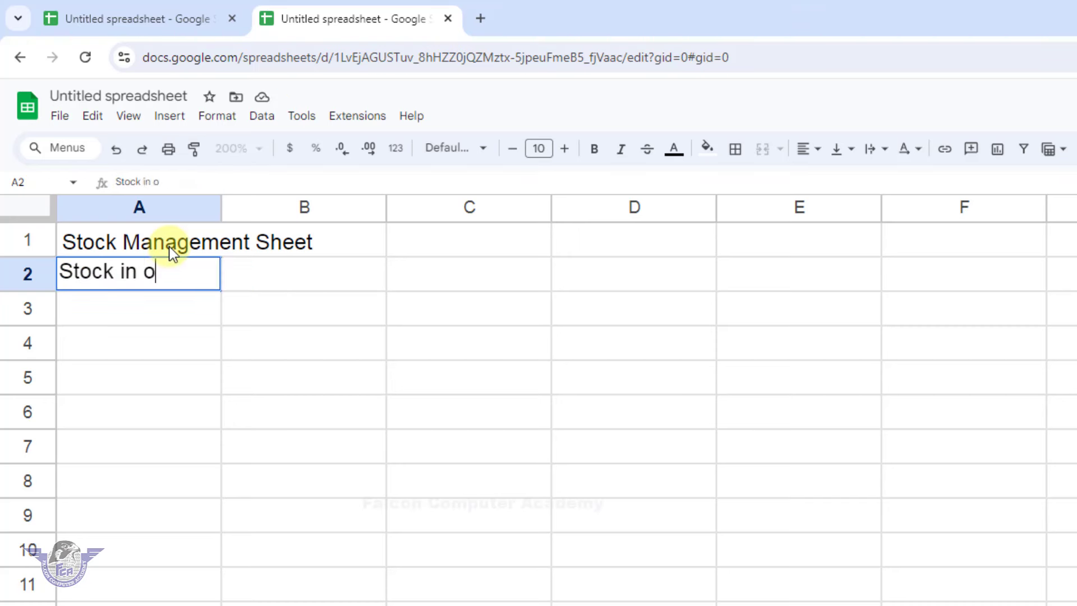
text(ut and )
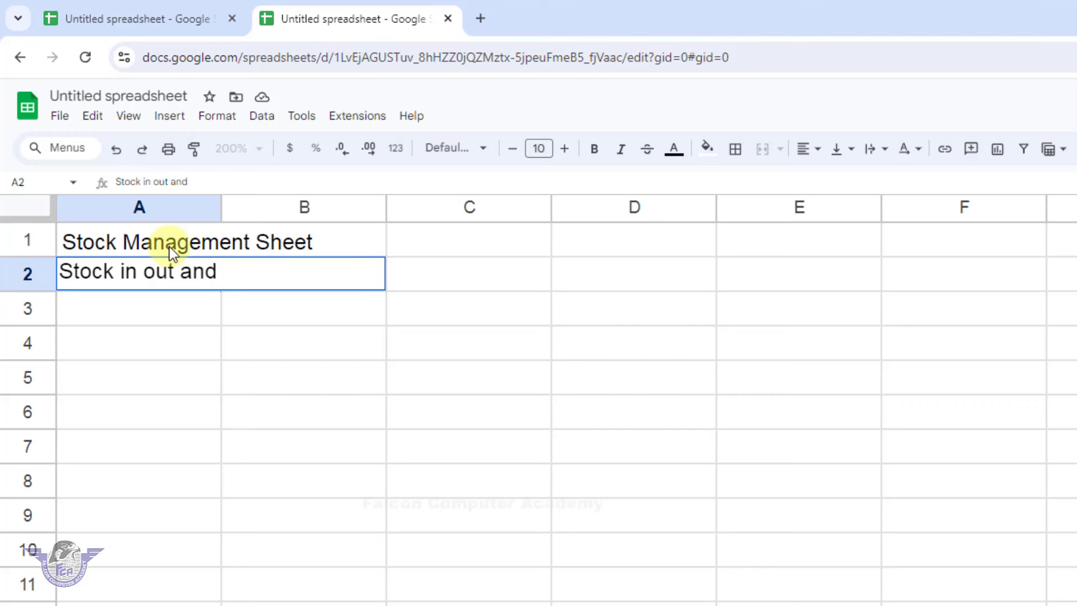
text(Balance R)
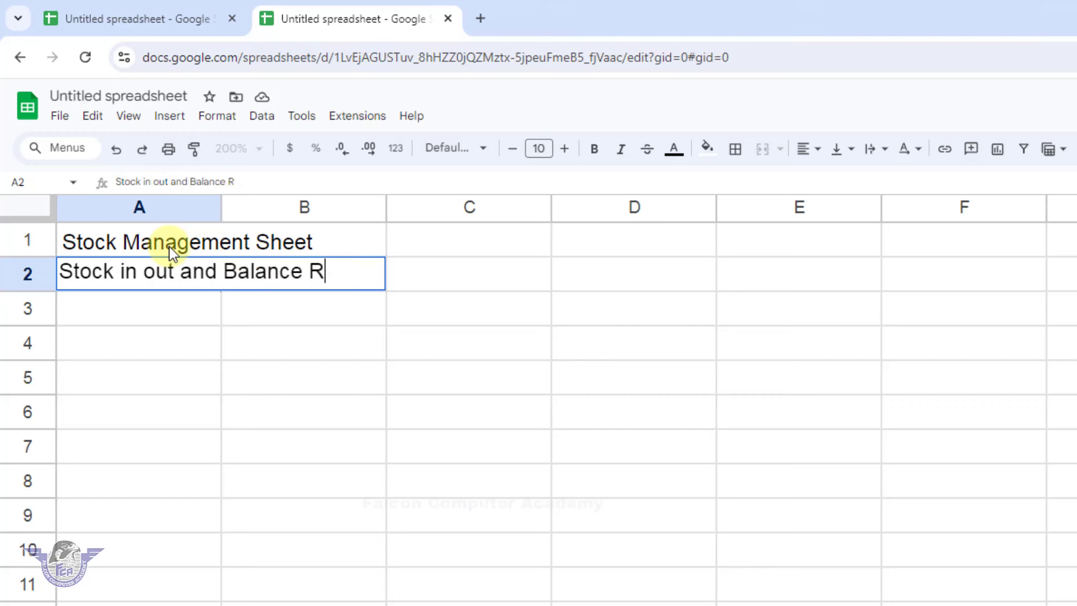
key(BackSpace)
text(Shee)
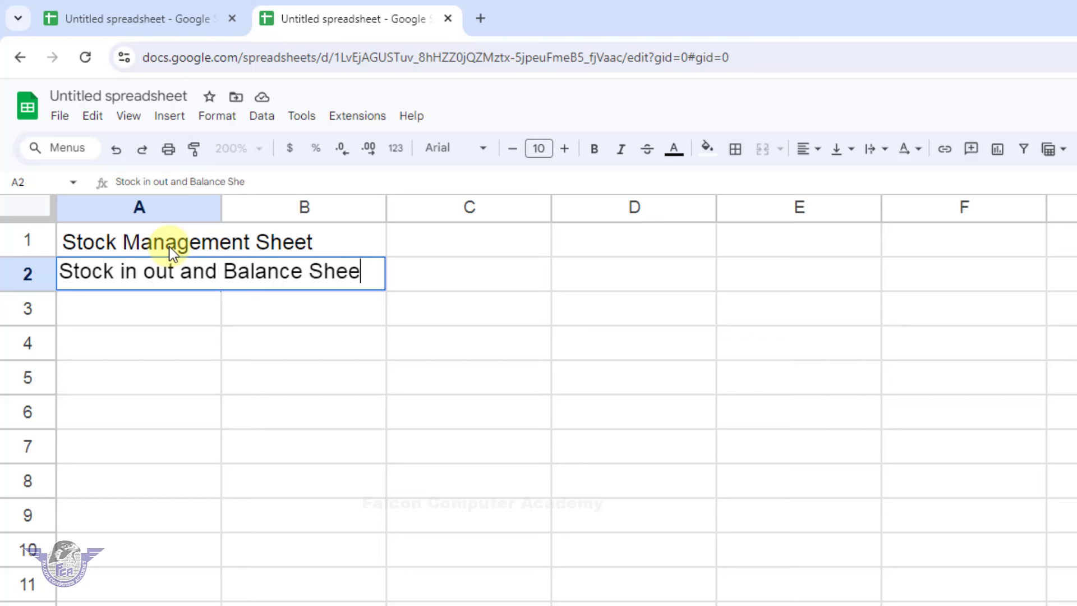
text(t)
key(BackSpace)
key(BackSpace)
key(BackSpace)
key(BackSpace)
key(BackSpace)
text(Stock Sheet)
key(Return)
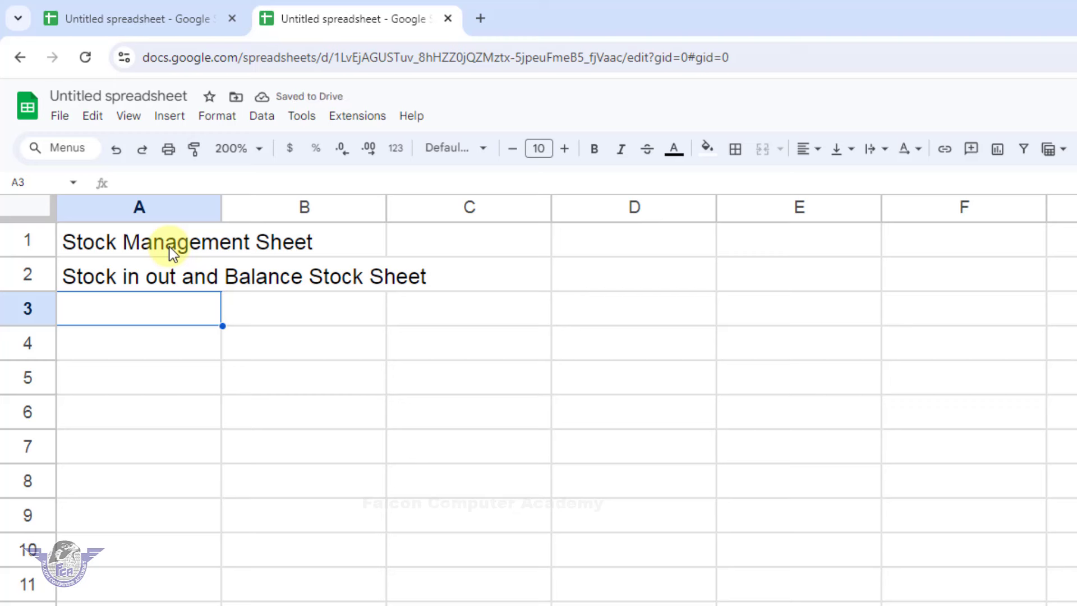
Enter the section heading "Purchase" in cell A3
text(PUr)
key(BackSpace)
key(BackSpace)
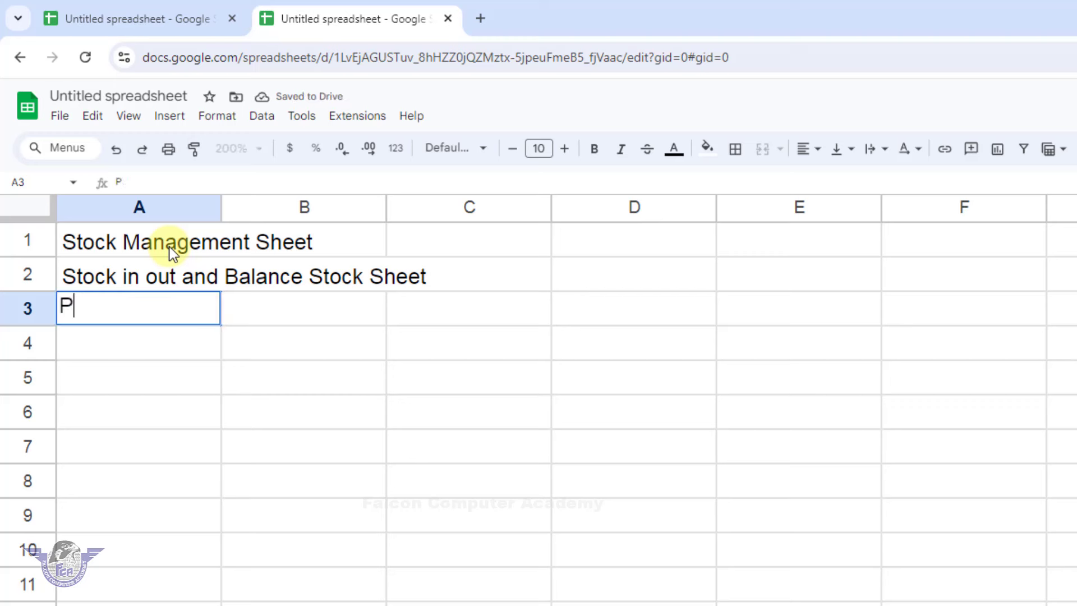
text(u)
key(BackSpace)
key(BackSpace)
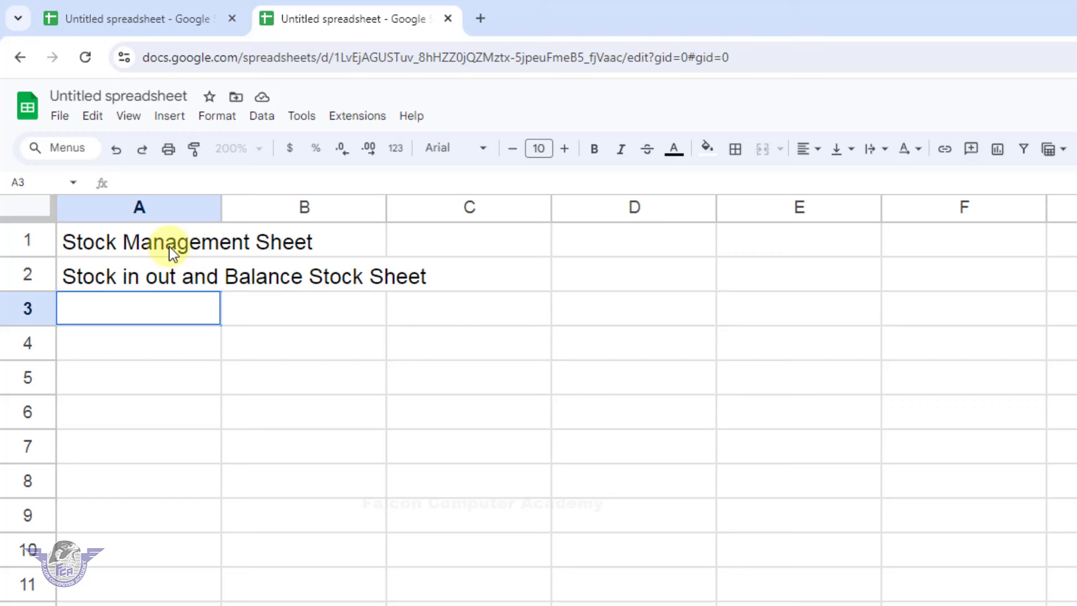
text(Purchase)
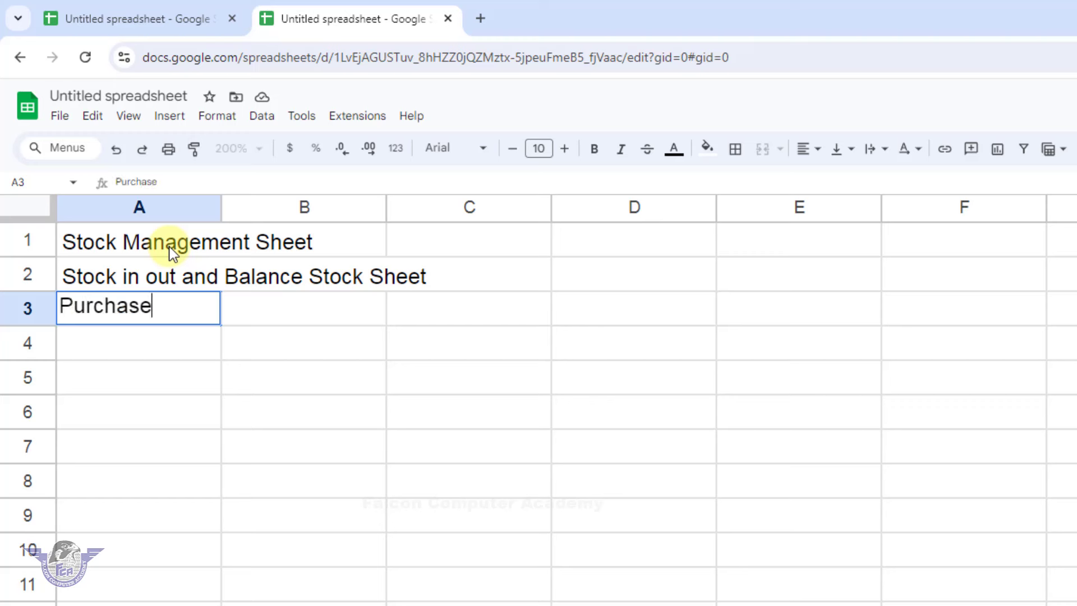
key(Return)
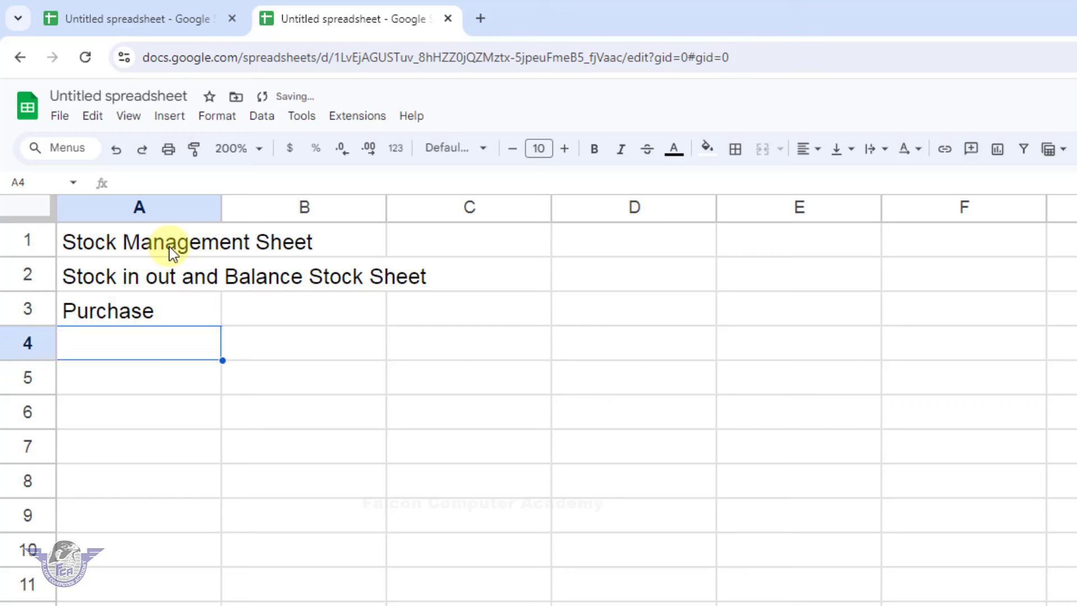
Enter the purchase column headings "Date", "Item Name" and "Qty" in cells A4 to C4
text(Date)
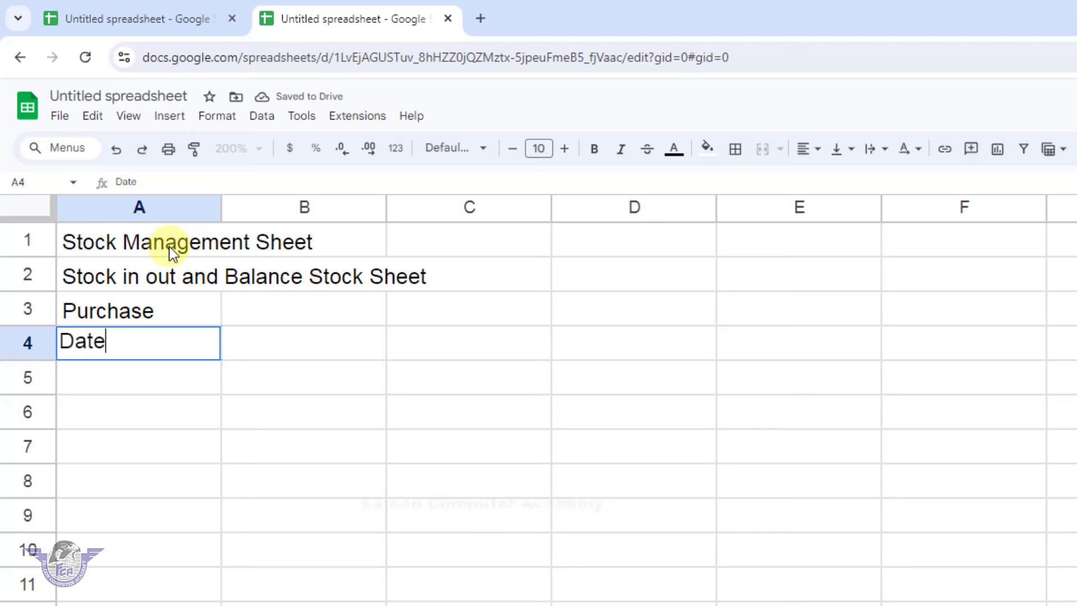
key(Tab)
text(I)
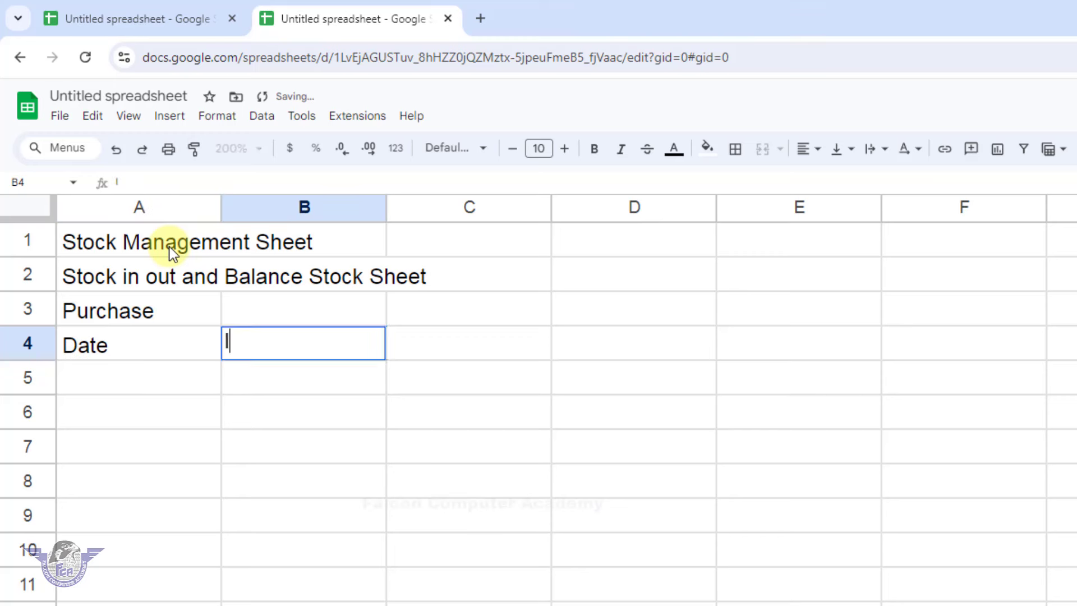
text(tem Name)
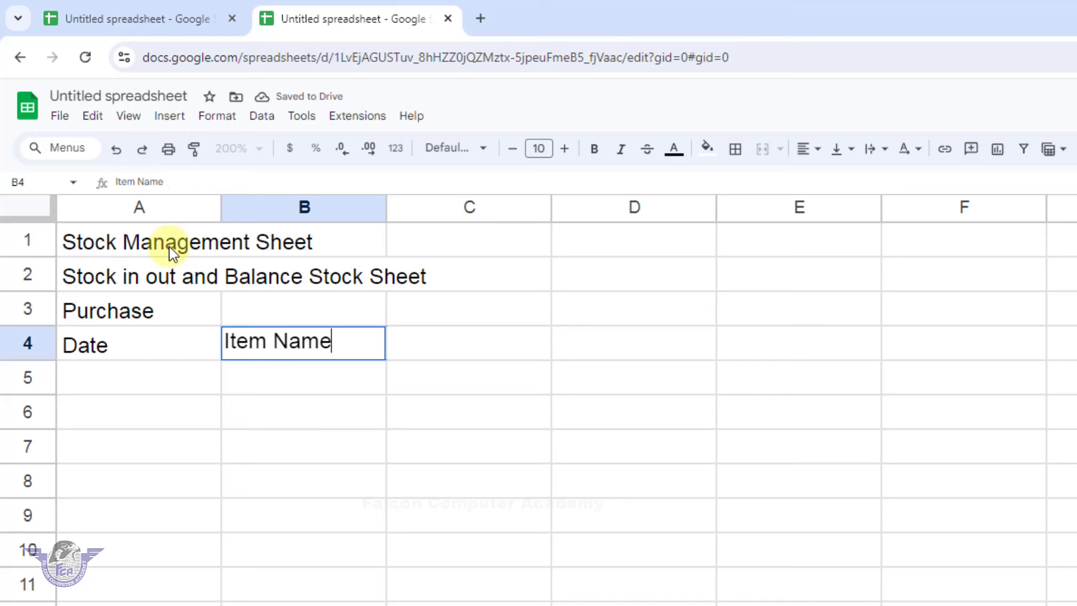
key(Tab)
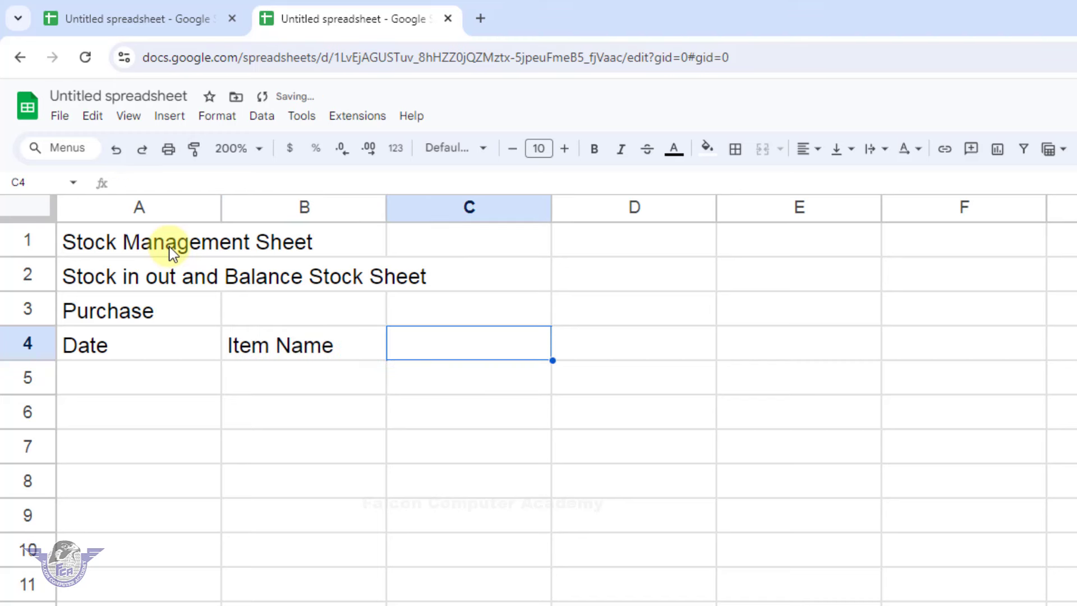
text(Qty)
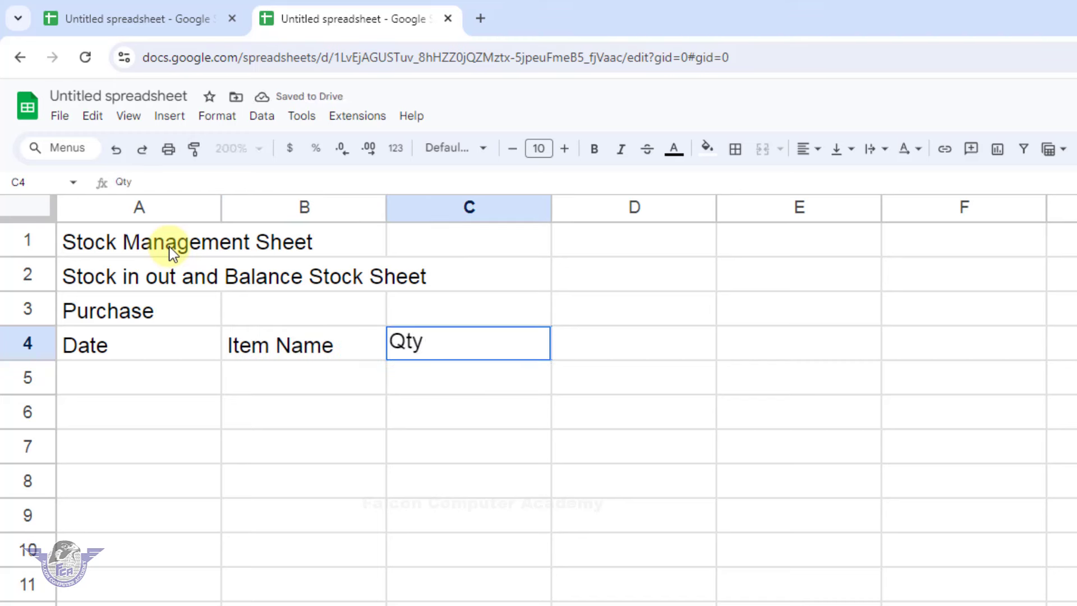
key(Tab)
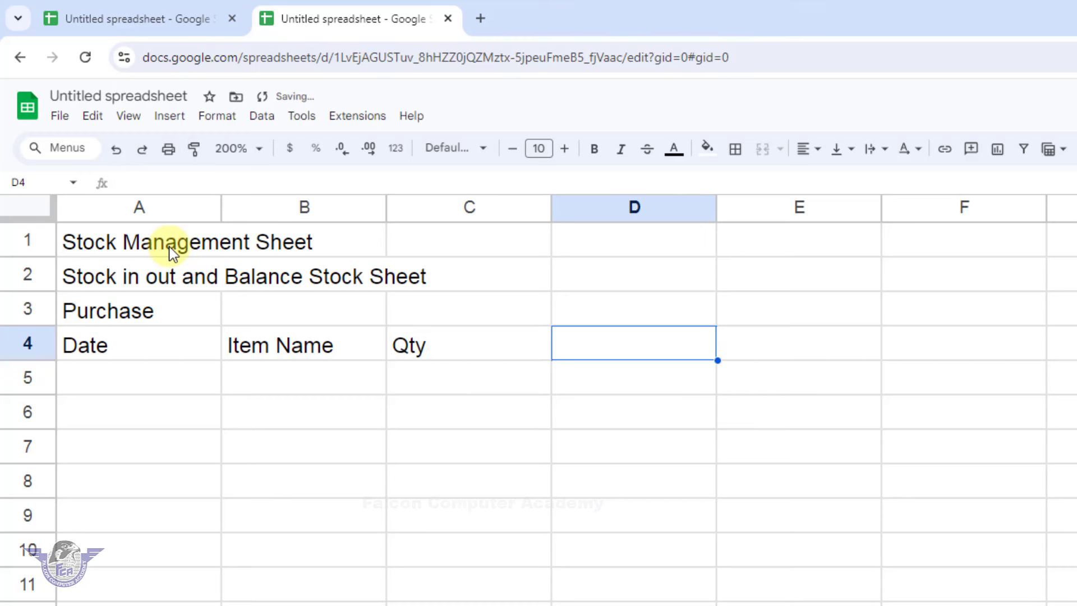
Enter the section heading "Sales" in cell D3
key(Up)
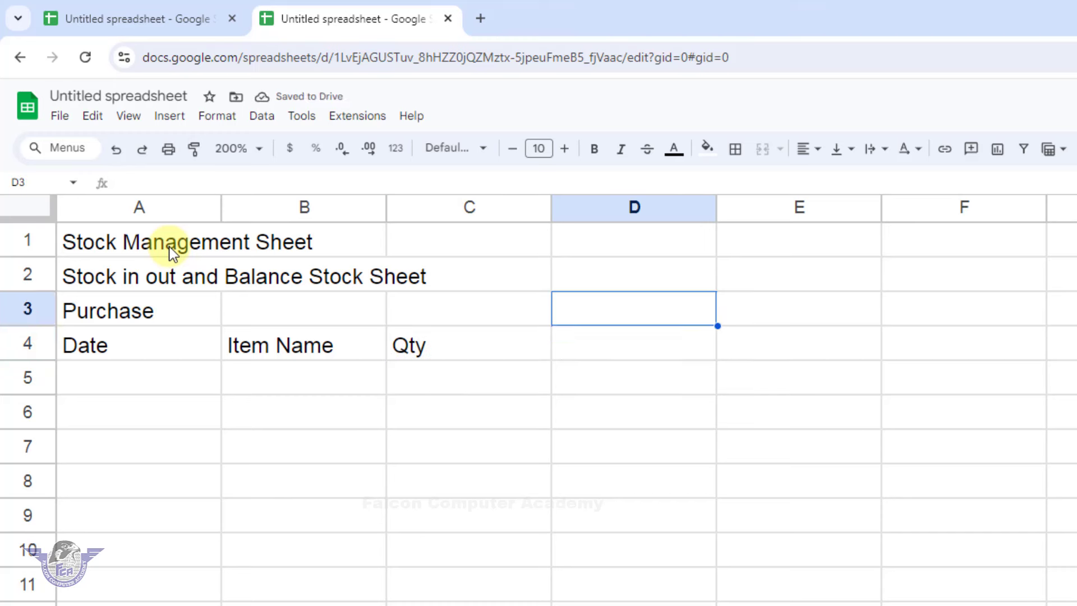
text(Sales)
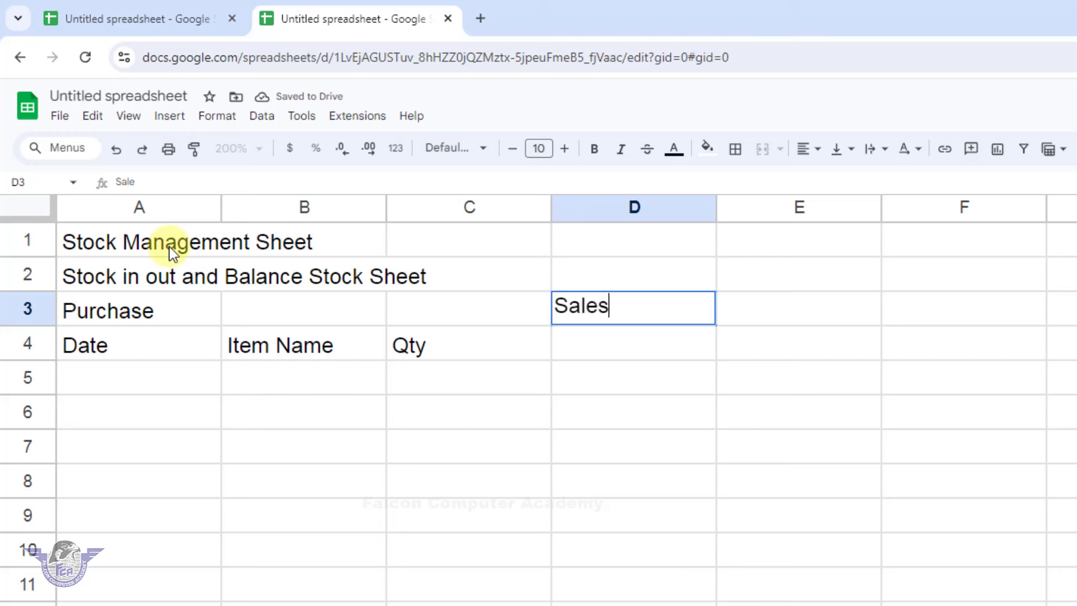
key(Return)
Enter the sales column headings "Date", "Item Name" and "Qty" in cells D4 to F4
text(Date)
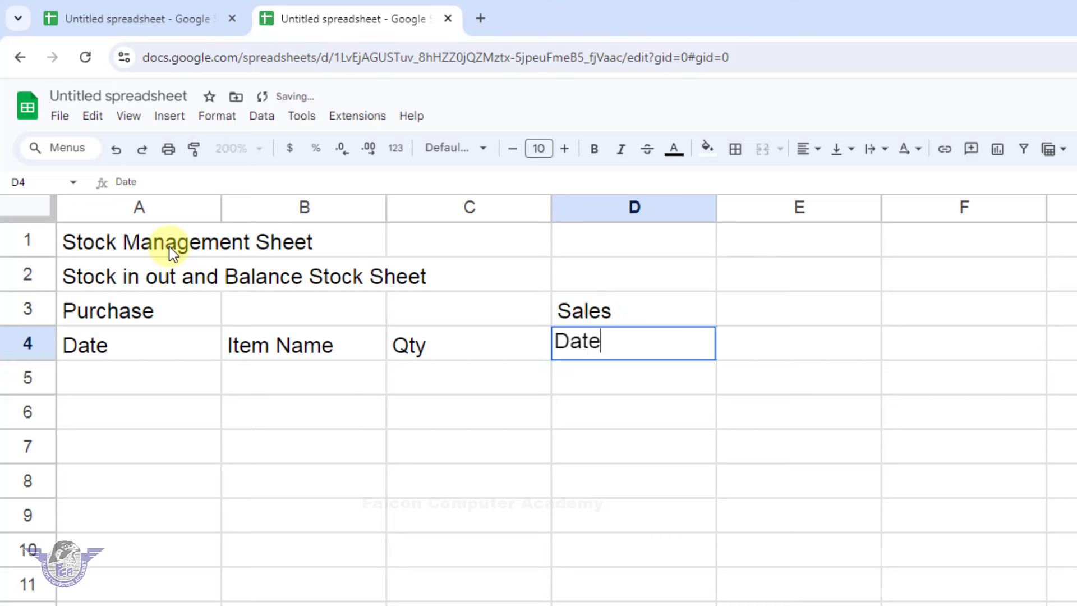
key(Tab)
text(Item Name)
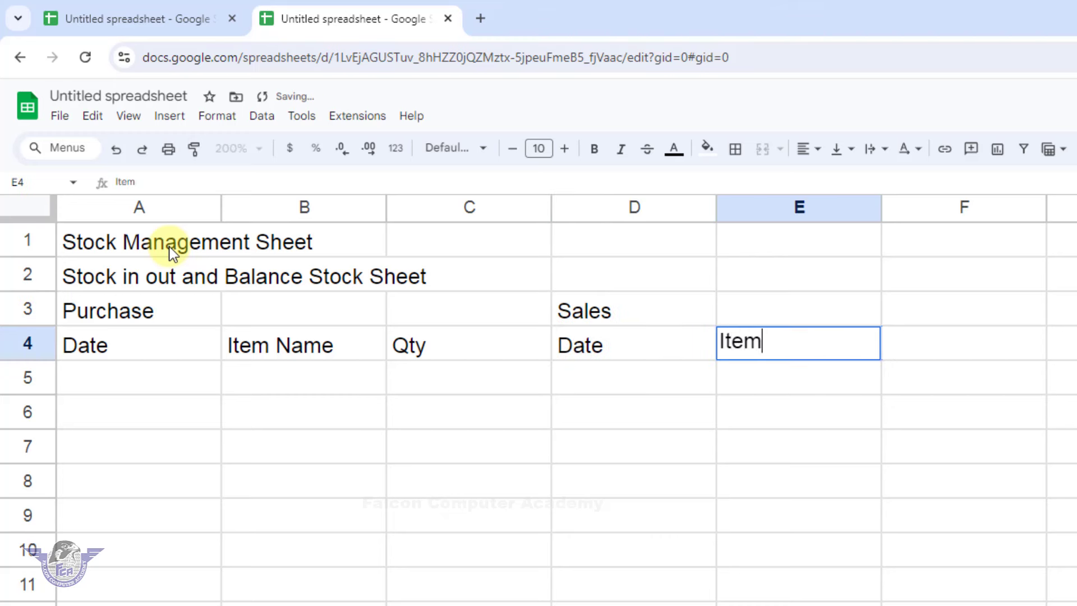
key(Tab)
key(Left)
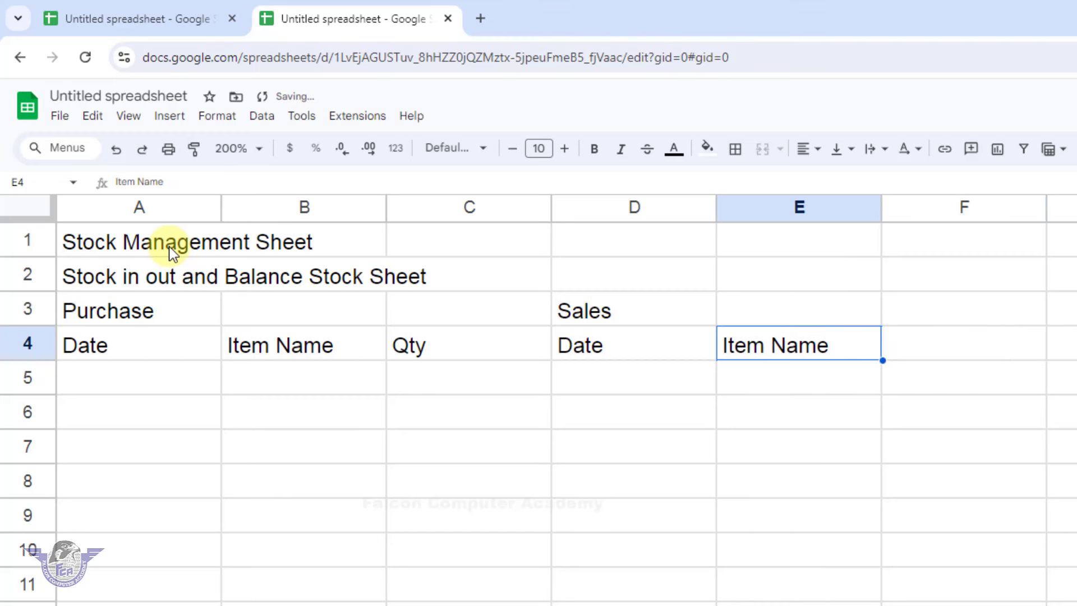
key(Right)
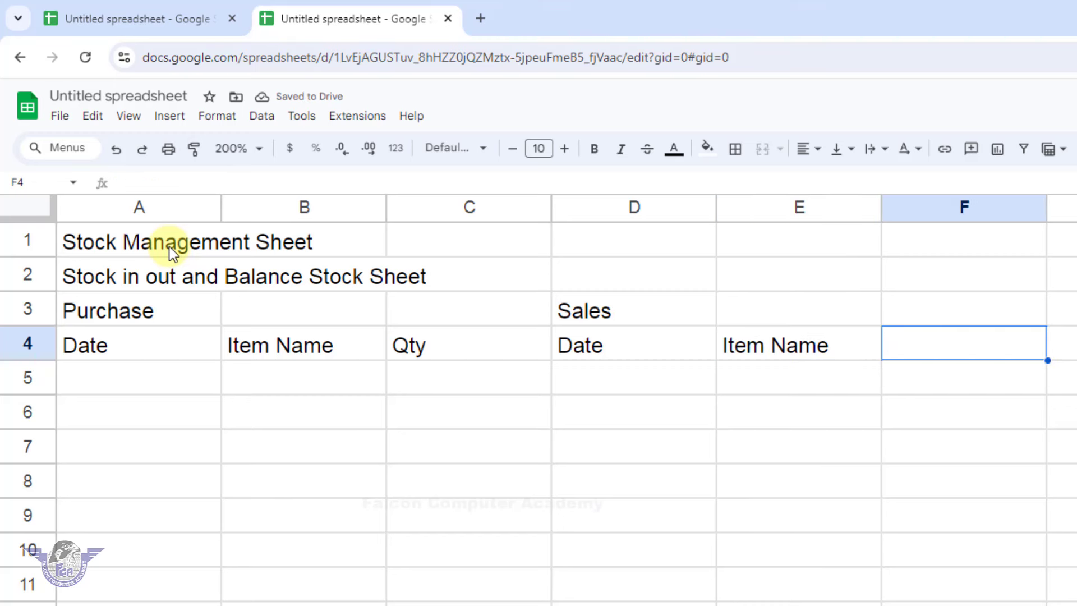
text(TY)
key(BackSpace)
key(BackSpace)
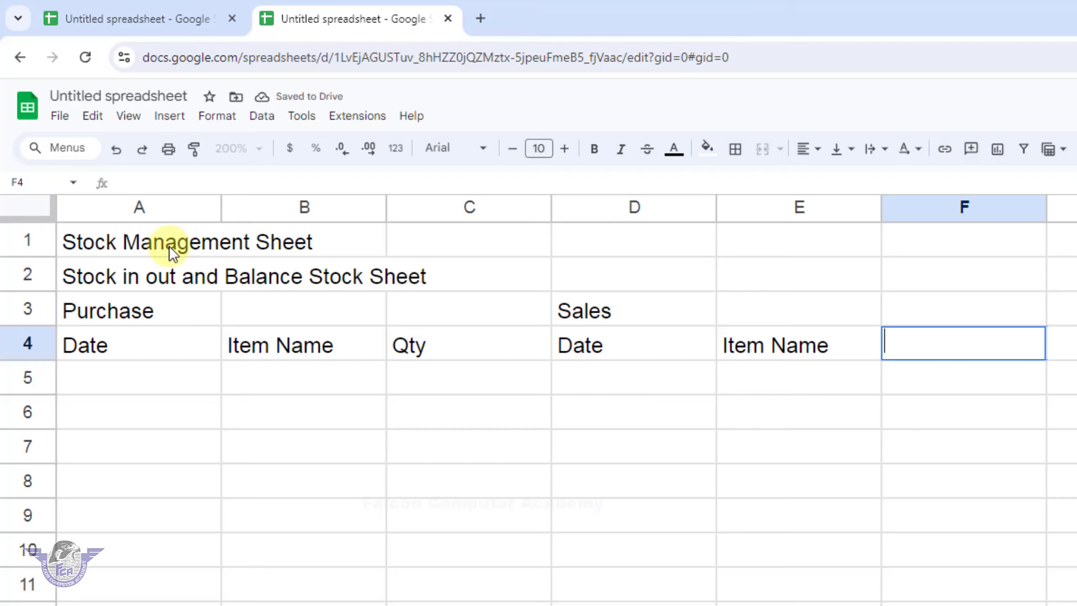
text(q)
key(BackSpace)
text(Qty)
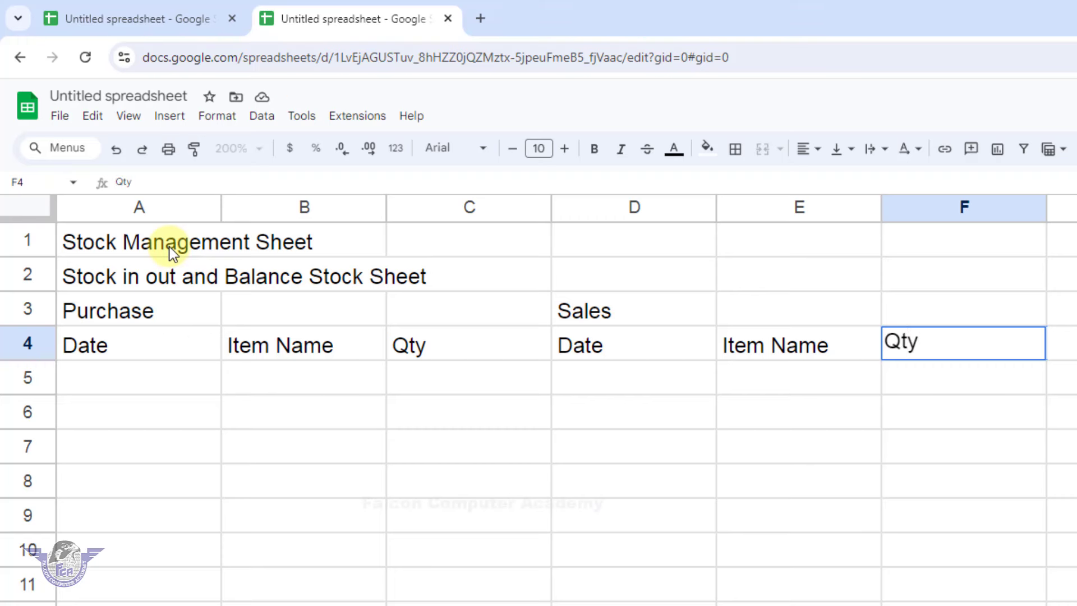
Enter the section heading "Stock" in cell G3
key(Tab)
key(Up)
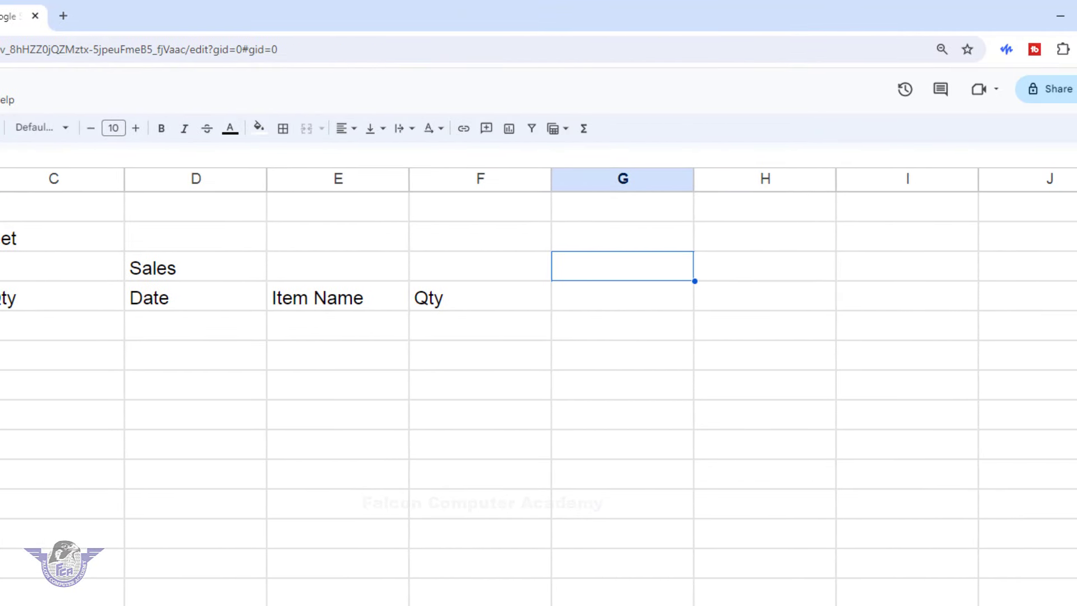
text(Stock)
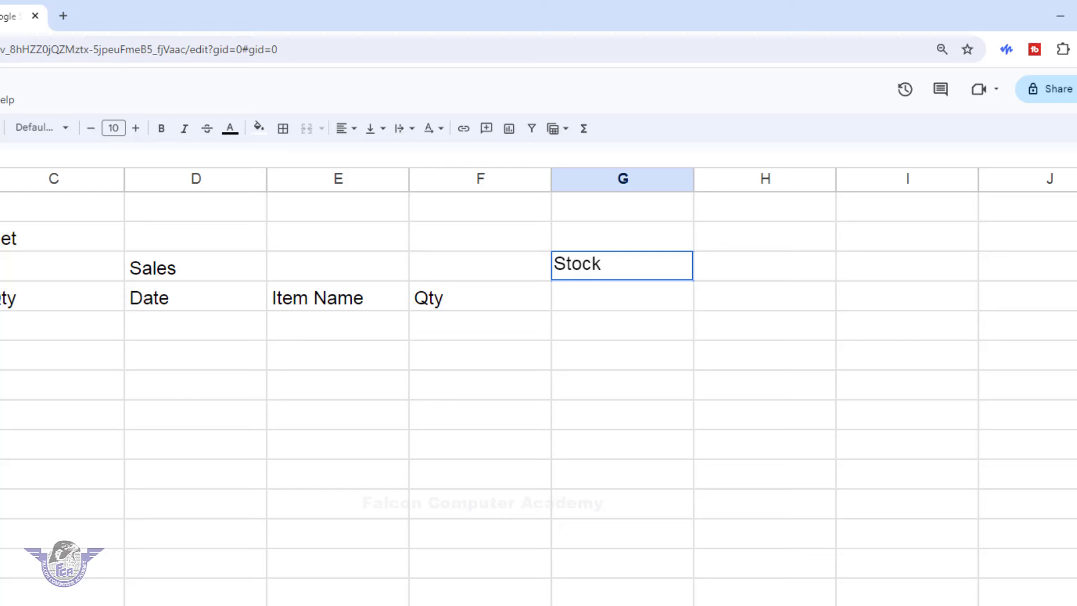
key(Return)
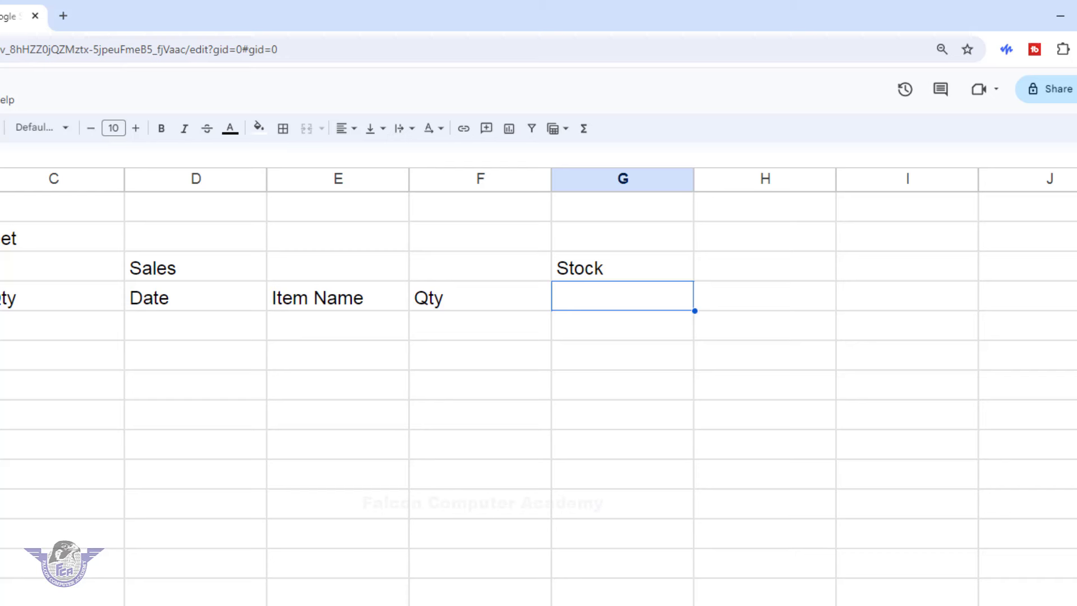
Enter the column heading "Sr.No" in cell G4 under the Stock heading
text(Sr.No)
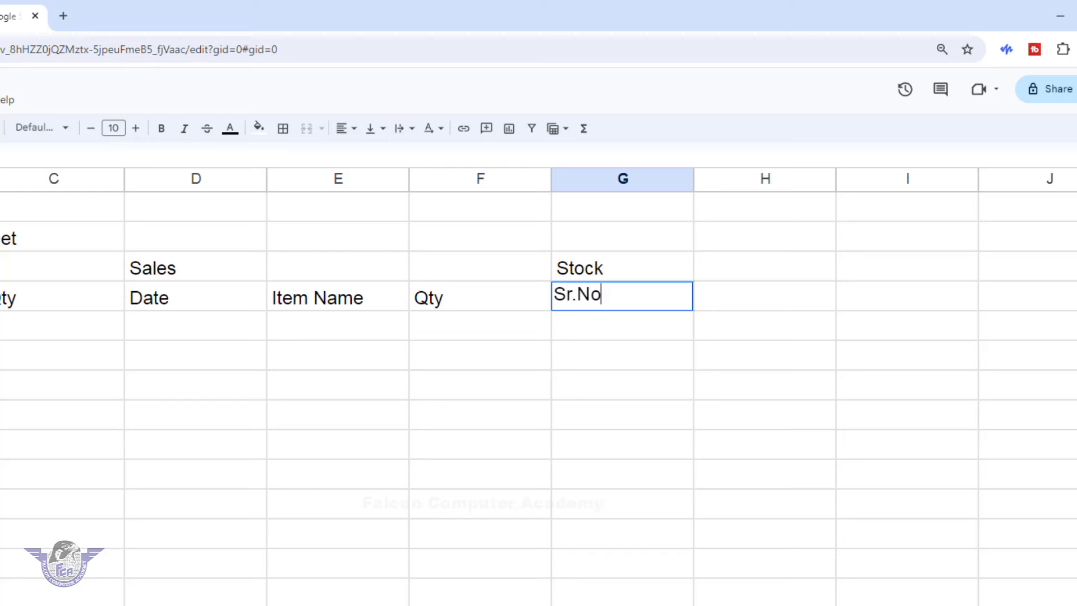
key(BackSpace)
text(o)
key(Tab)
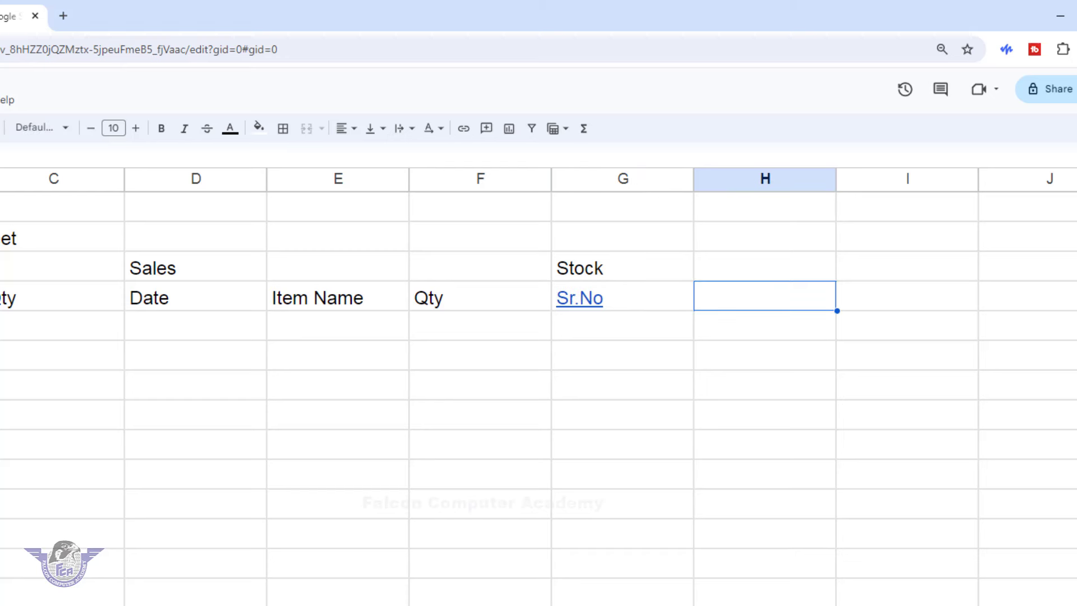
Remove the automatic hyperlink from the "Sr.No" heading in cell G4
key(Left)
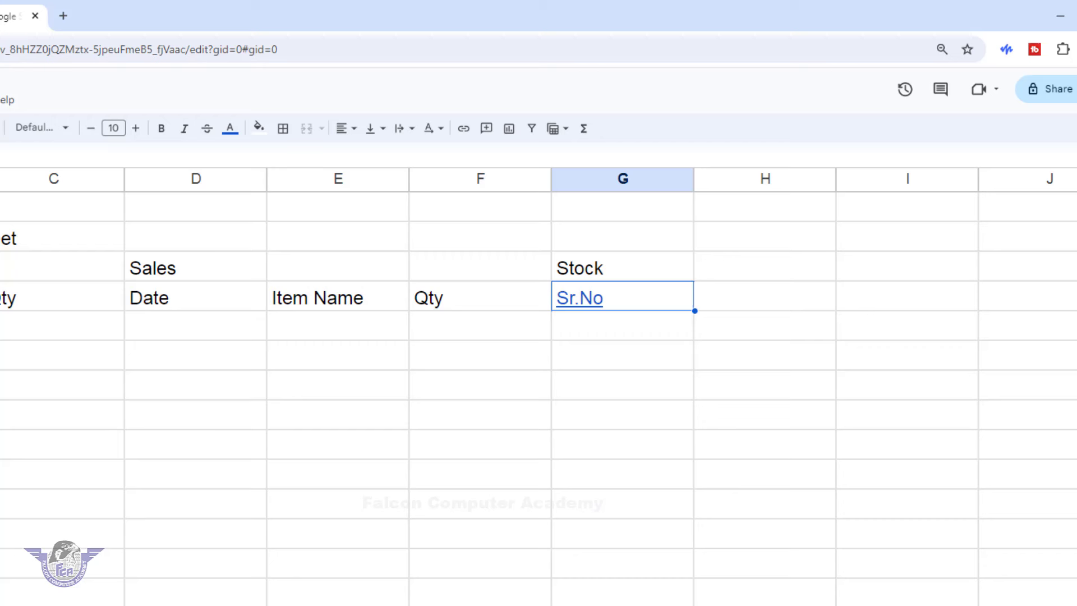
right_click(604, 304)
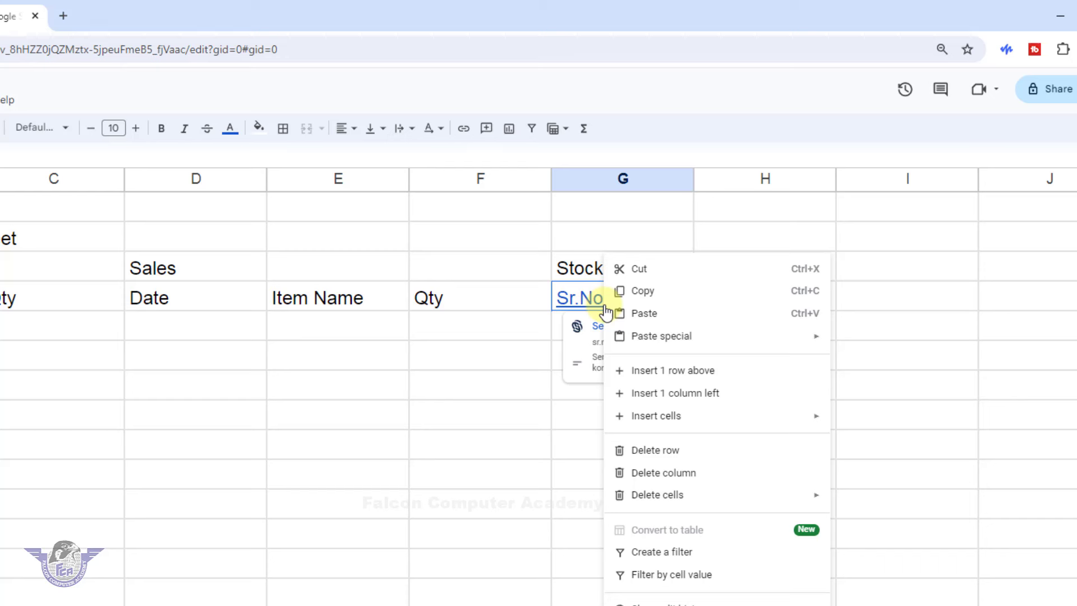
key(Escape)
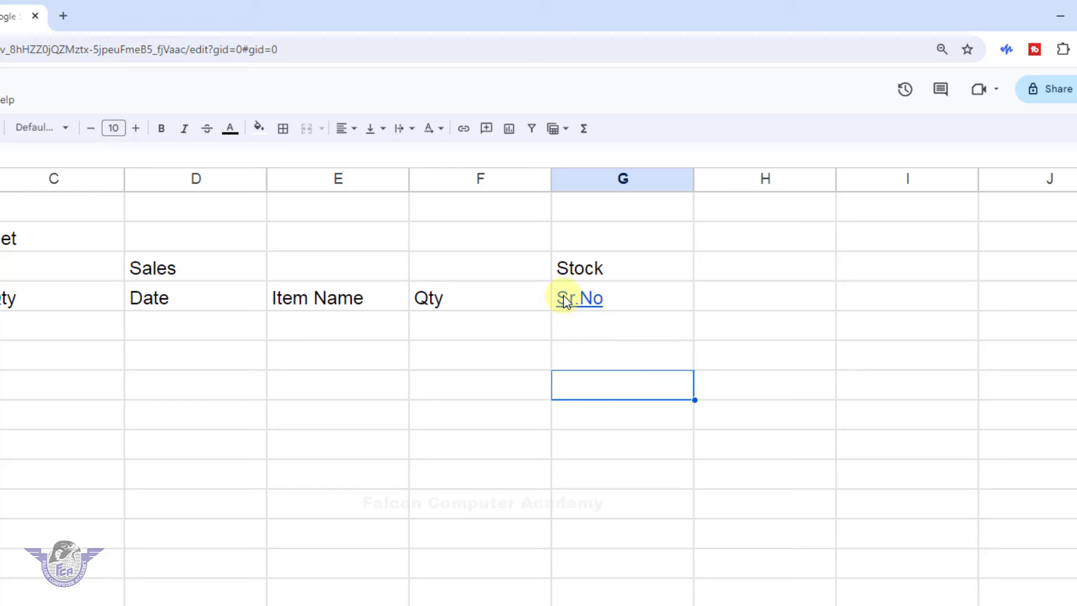
mouse_move(570, 300)
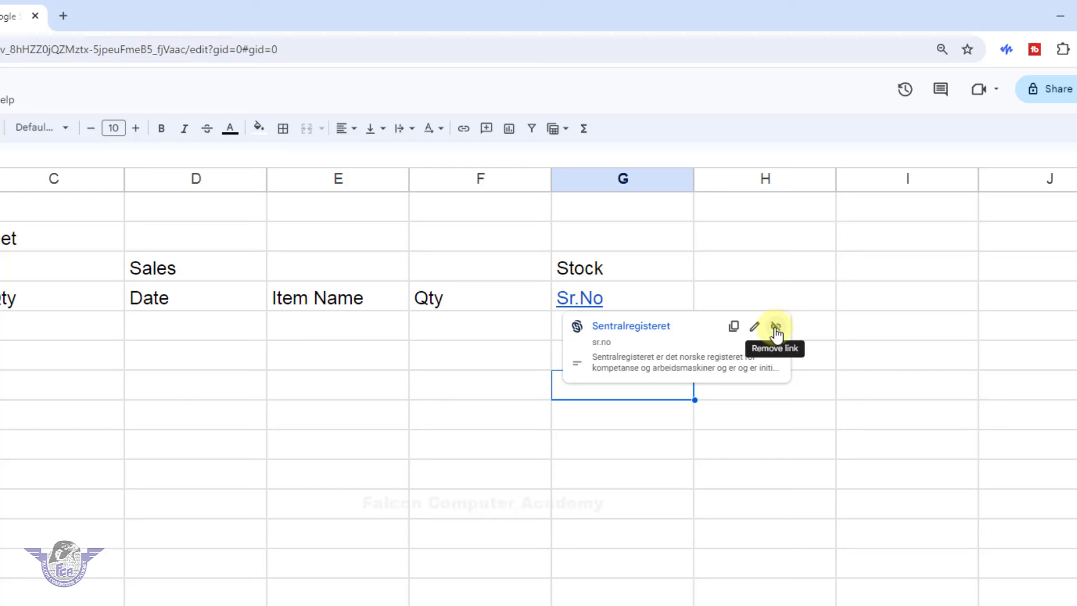
click(640, 303)
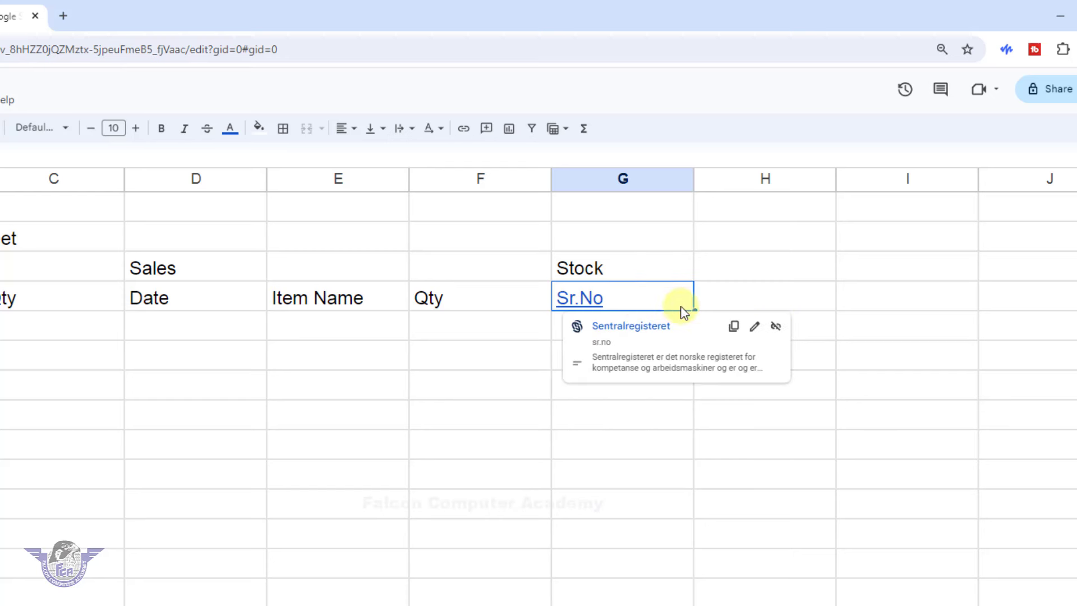
click(776, 327)
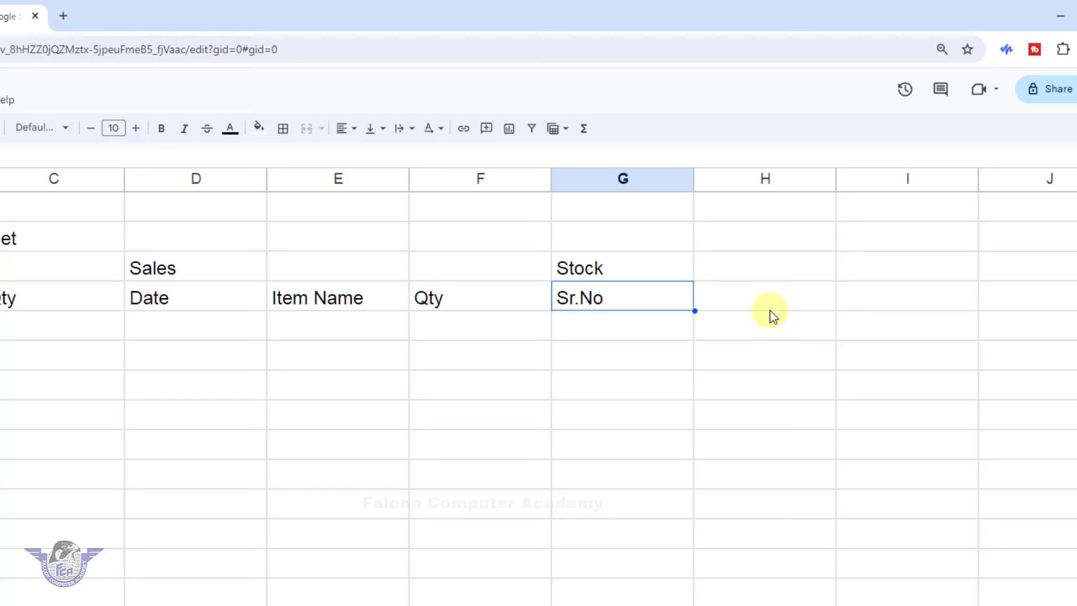
Enter the stock column headings "Item Name" and "Stock in" in cells H4 and I4
click(773, 313)
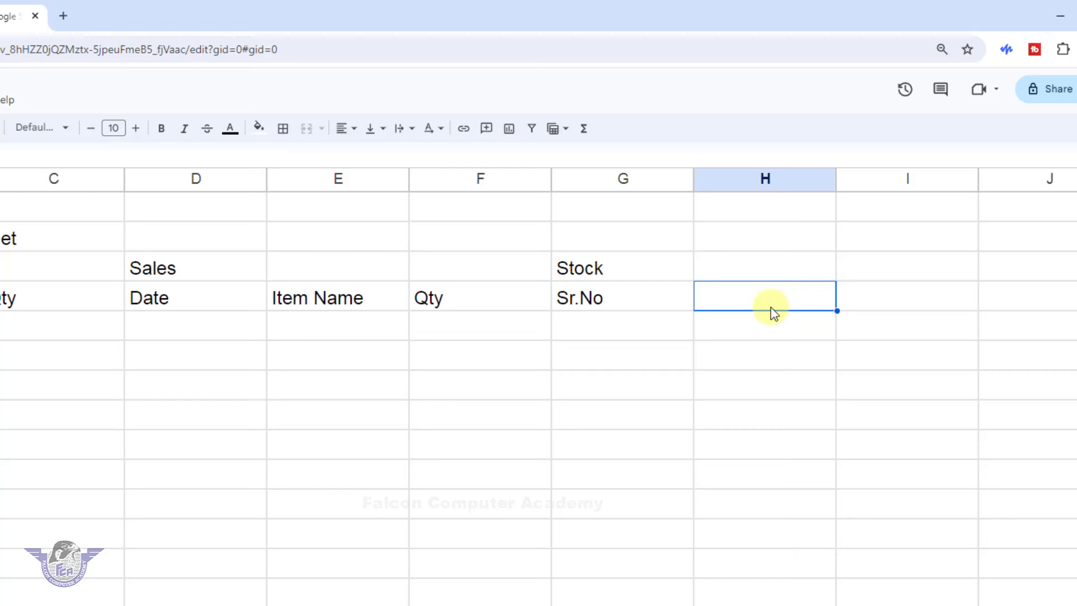
text(Item)
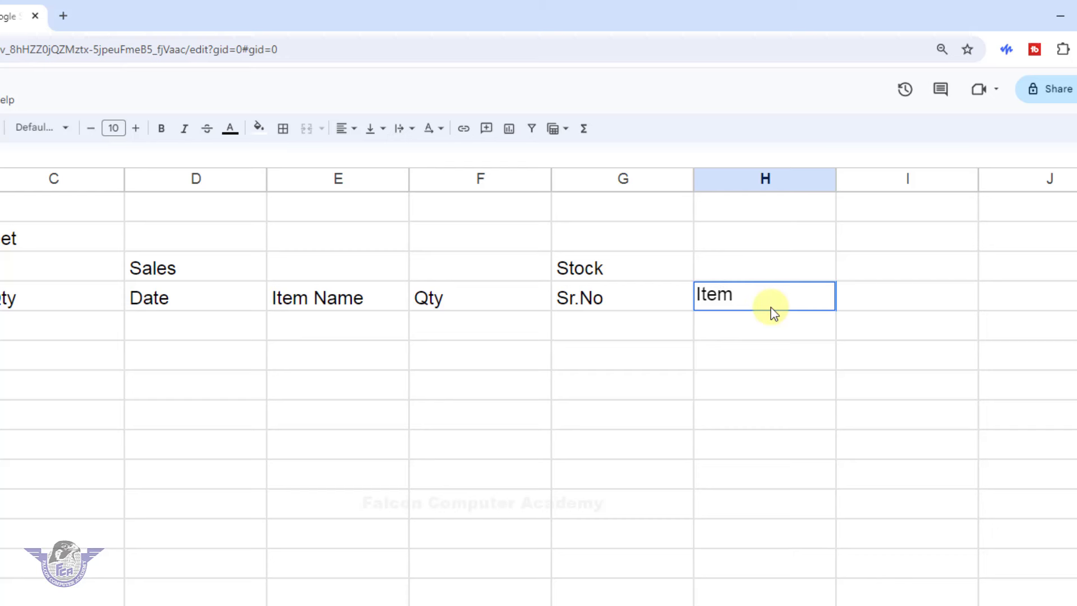
text(Name)
key(Tab)
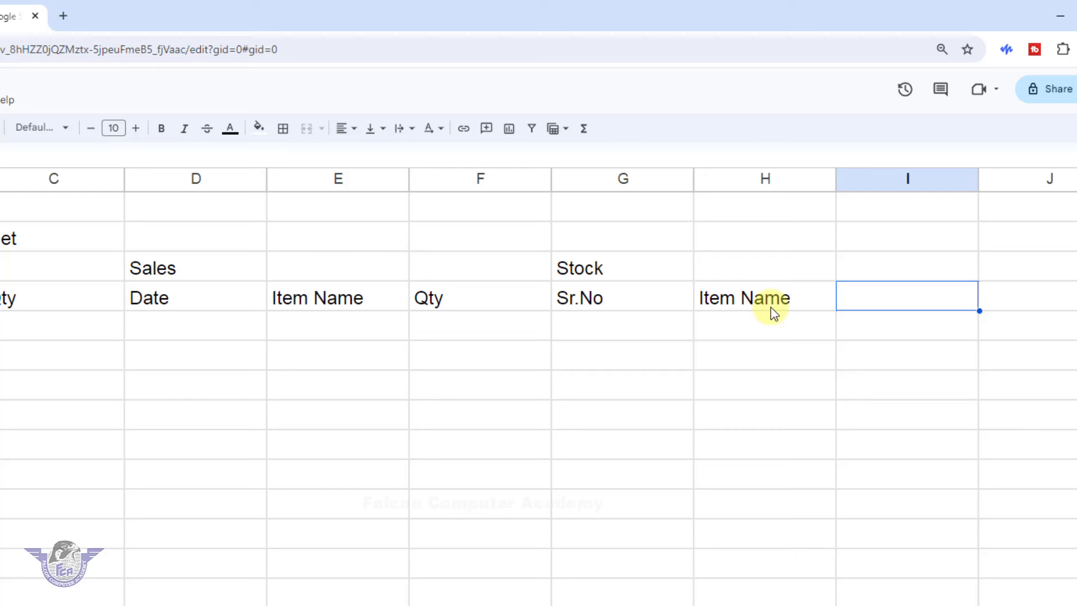
text(Stock)
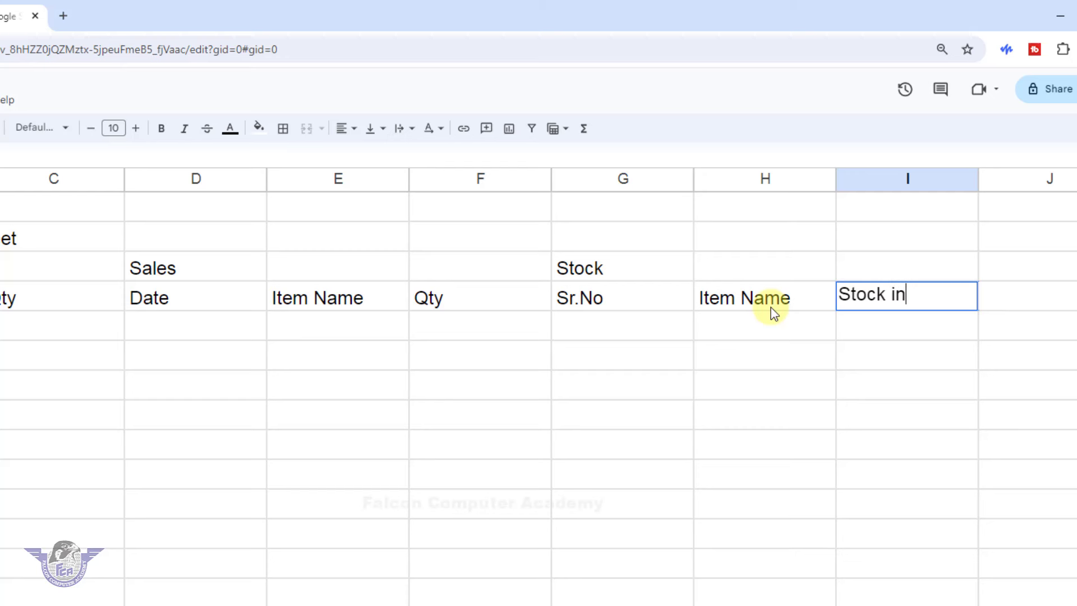
text( in)
key(Tab)
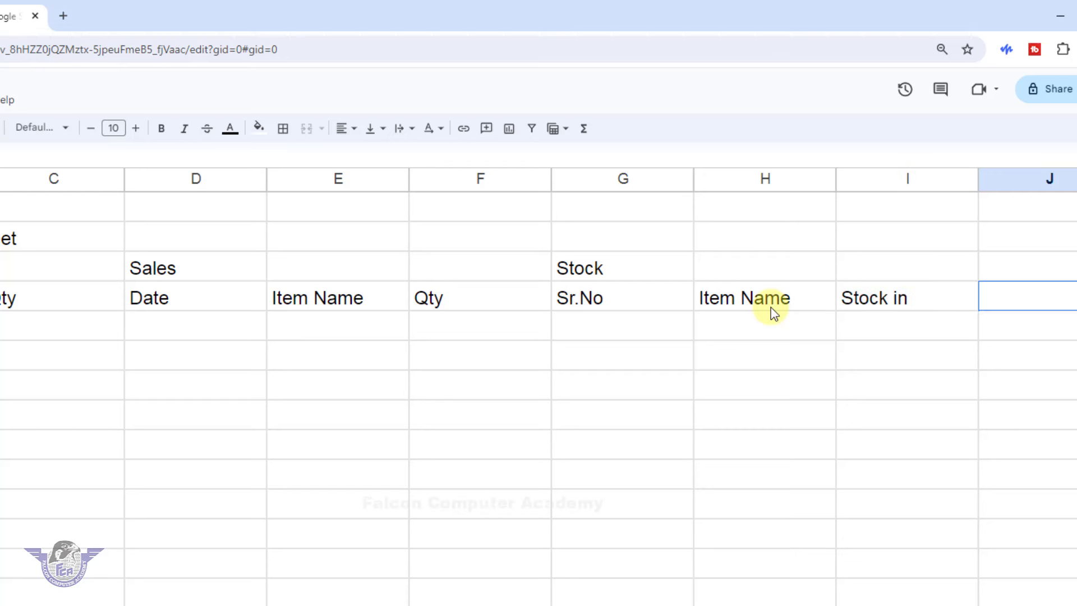
Enter the stock column headings "Stock Out", "Balance Stock" and "Reminder" in cells J4 to L4
text(Stock Out)
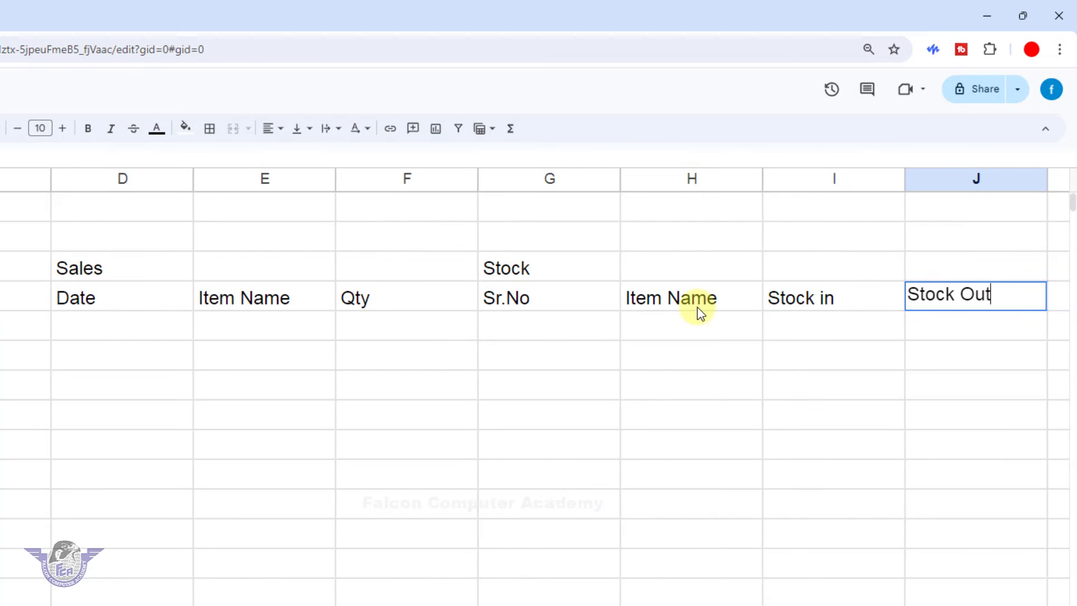
key(Tab)
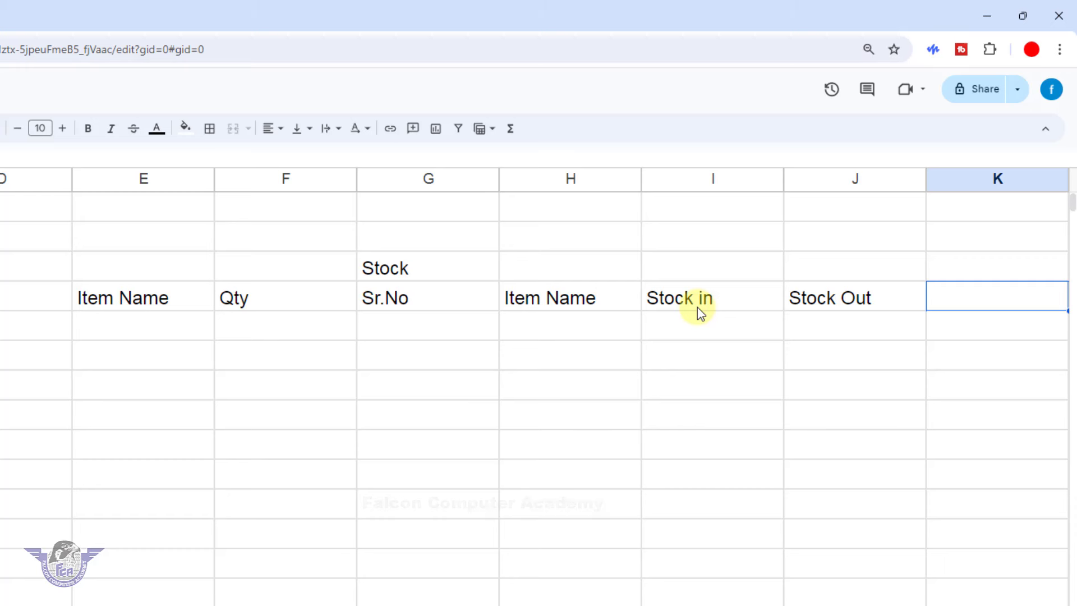
text(Balance )
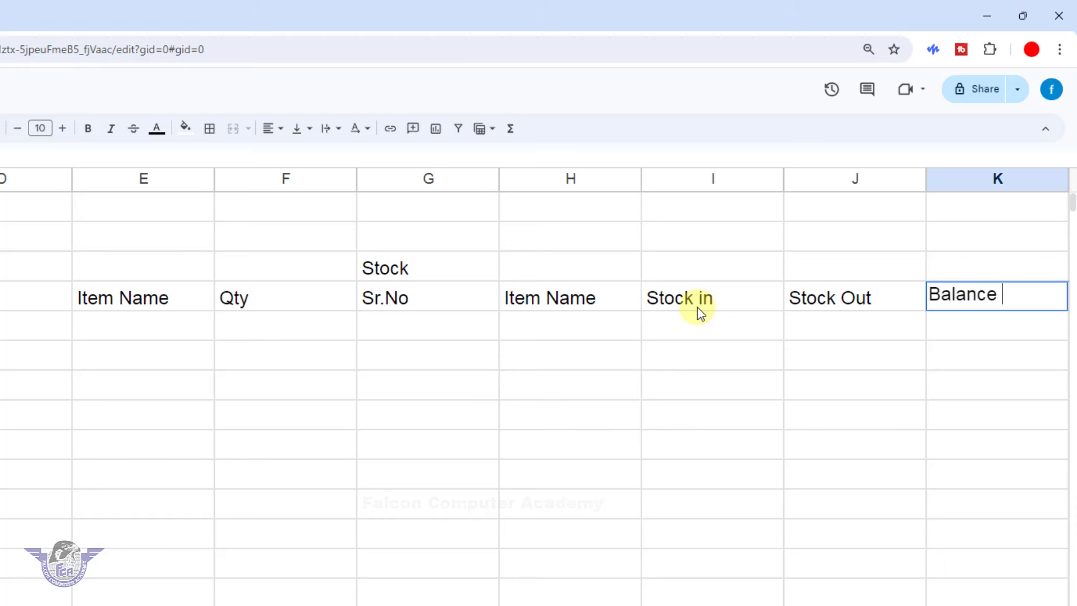
text(Stock)
key(Tab)
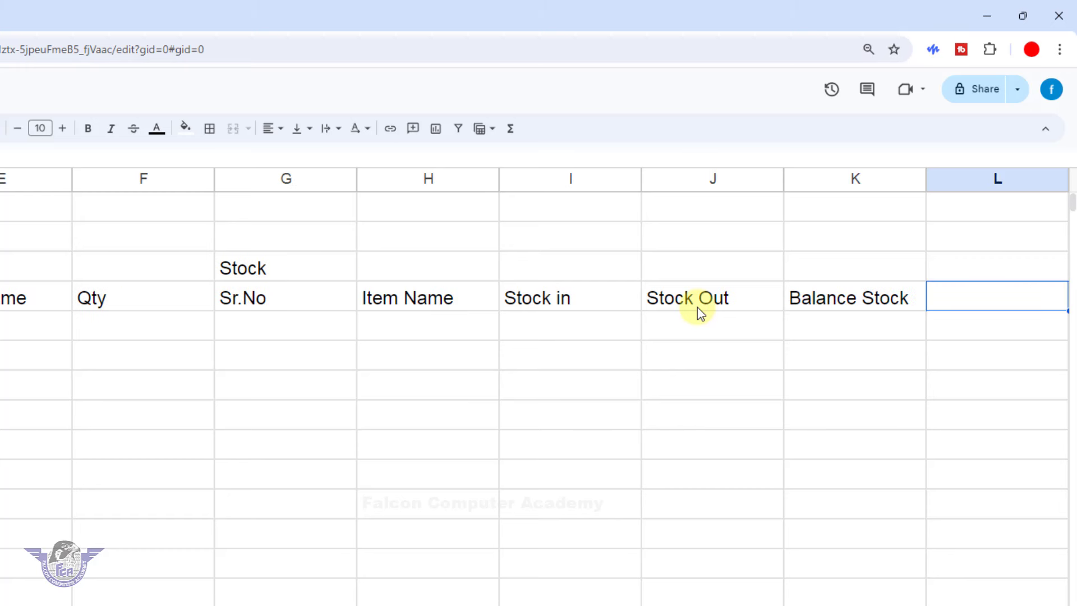
text(Reminder)
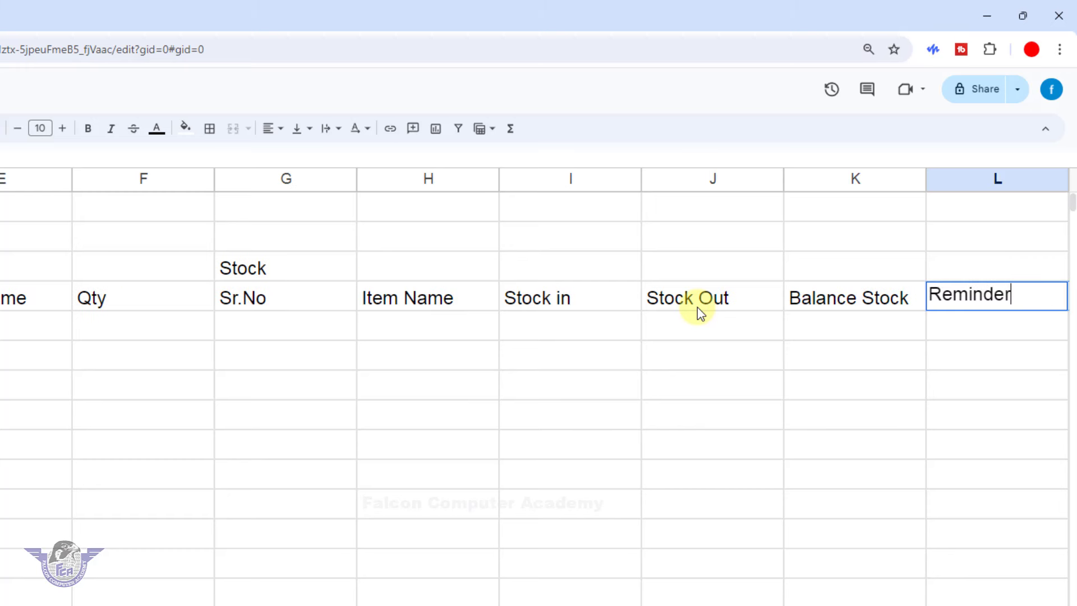
key(Return)
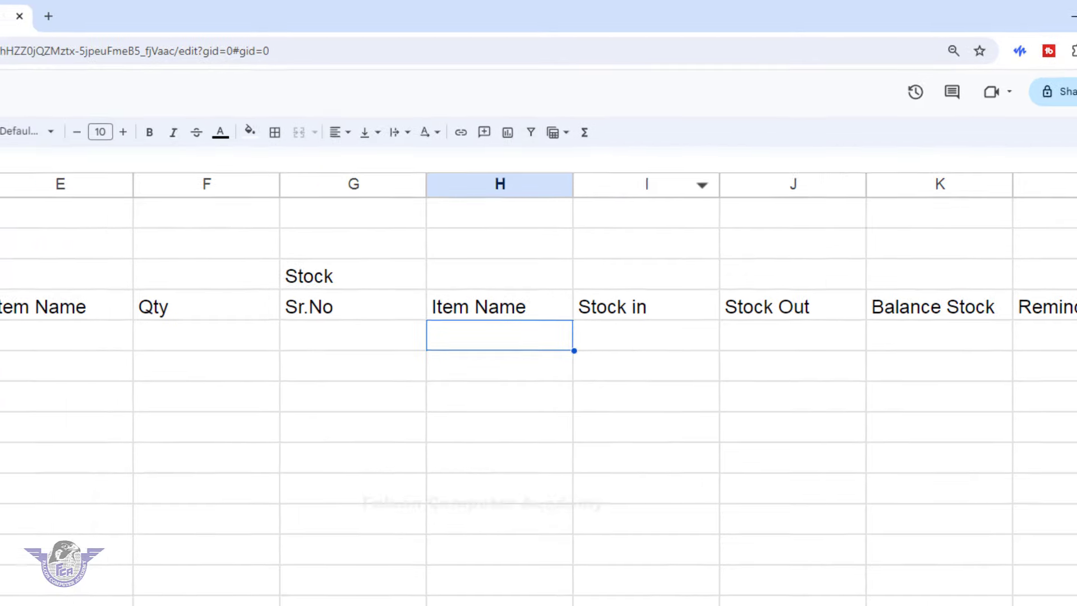
Set the sheet's zoom level to 150%
click(276, 160)
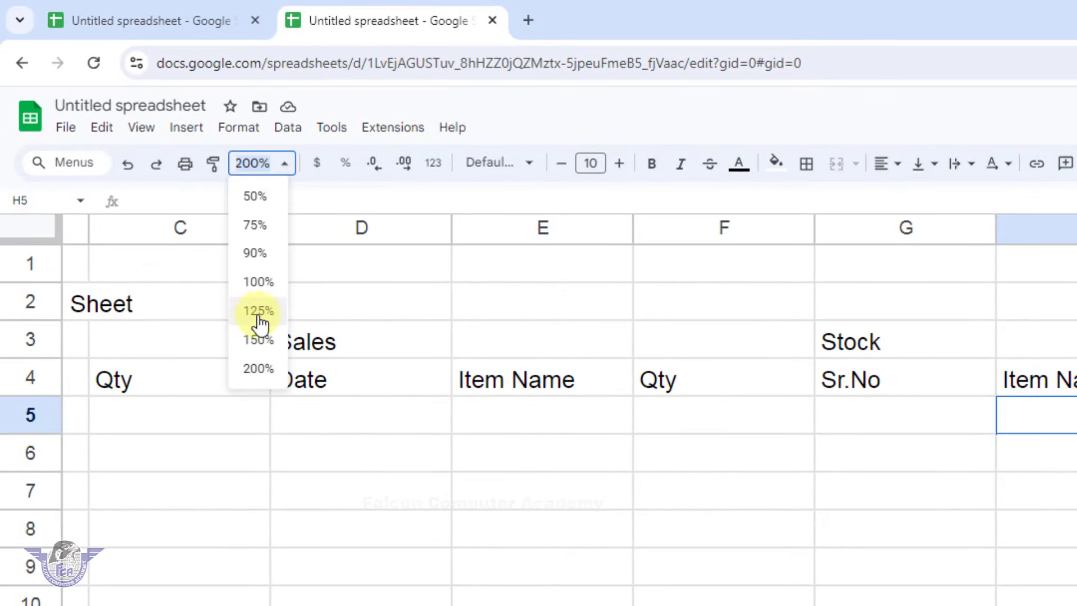
click(260, 341)
click(901, 460)
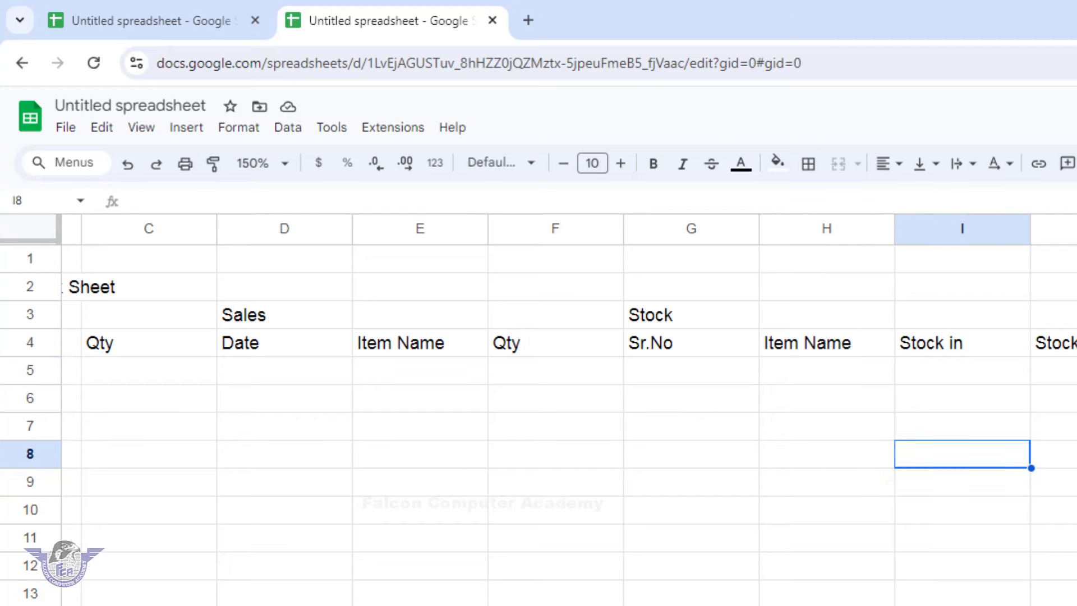
Merge cells A1 to L1 containing the title "Stock Management Sheet"
scroll(568, 410, left, 5)
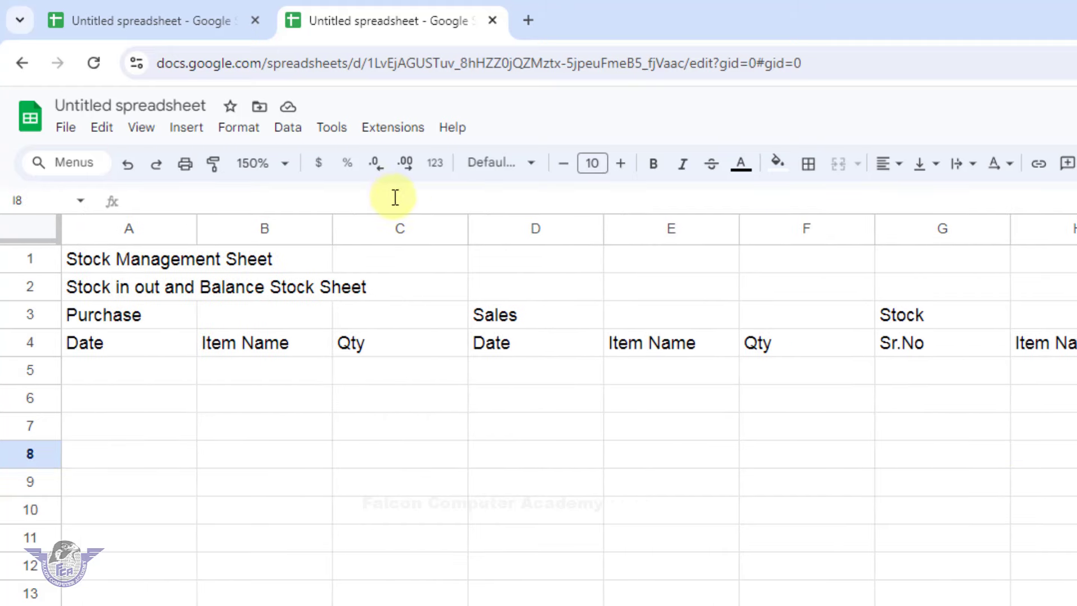
drag(76, 259, 1076, 262)
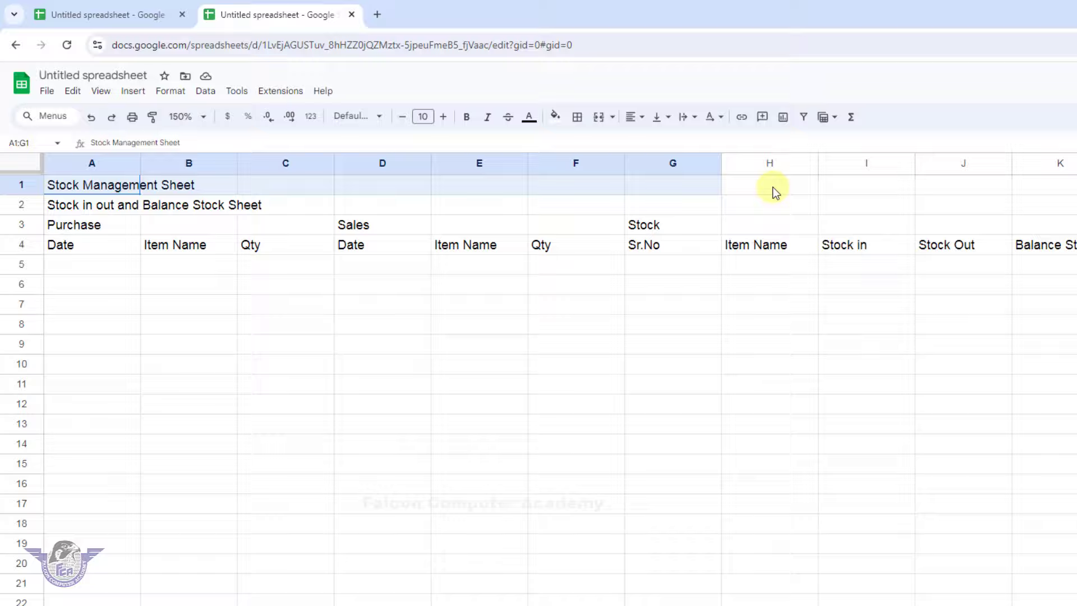
drag(772, 187, 1076, 185)
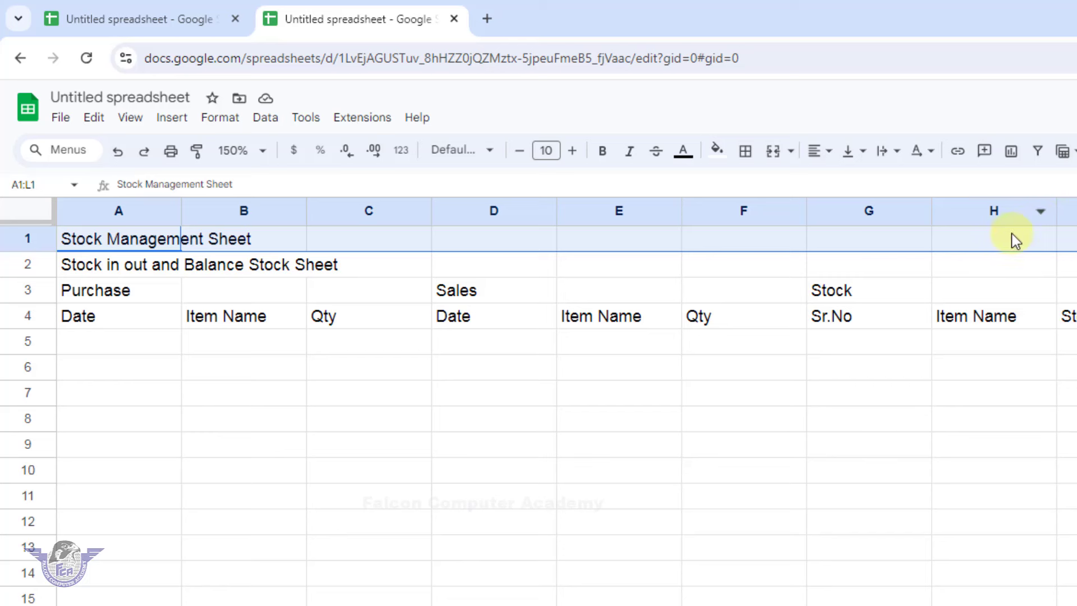
click(774, 160)
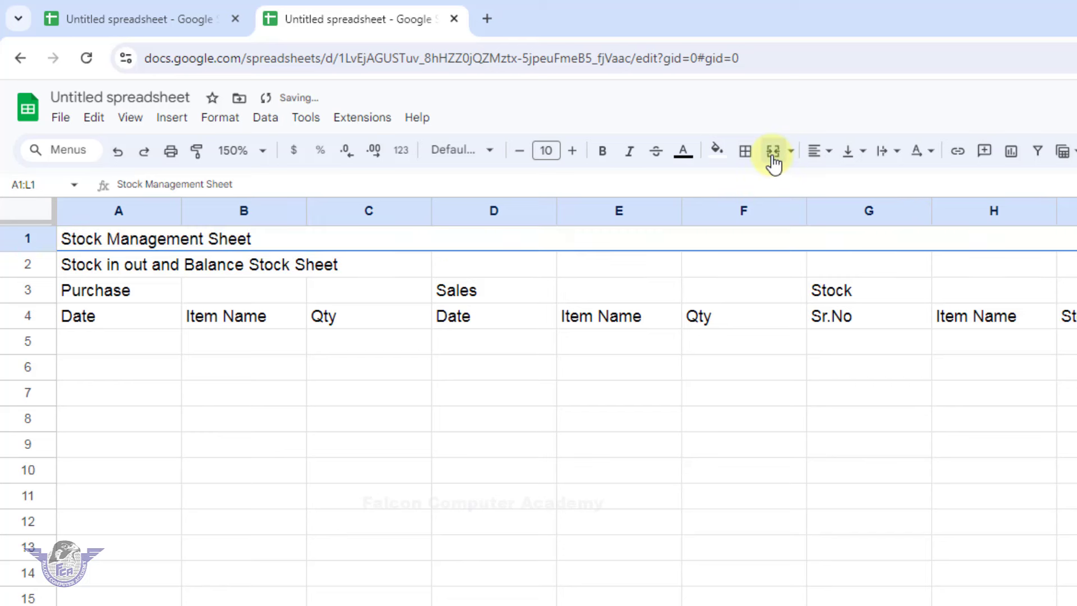
Merge cells A2 to L2 containing the subtitle "Stock in out and Balance Stock Sheet"
click(96, 268)
drag(96, 268, 1076, 277)
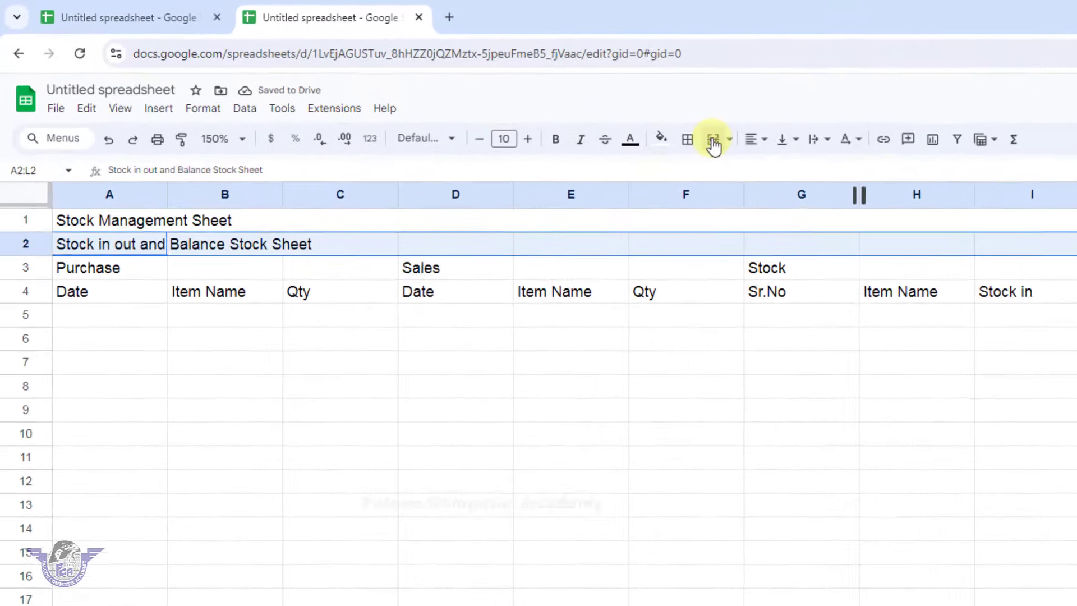
click(498, 97)
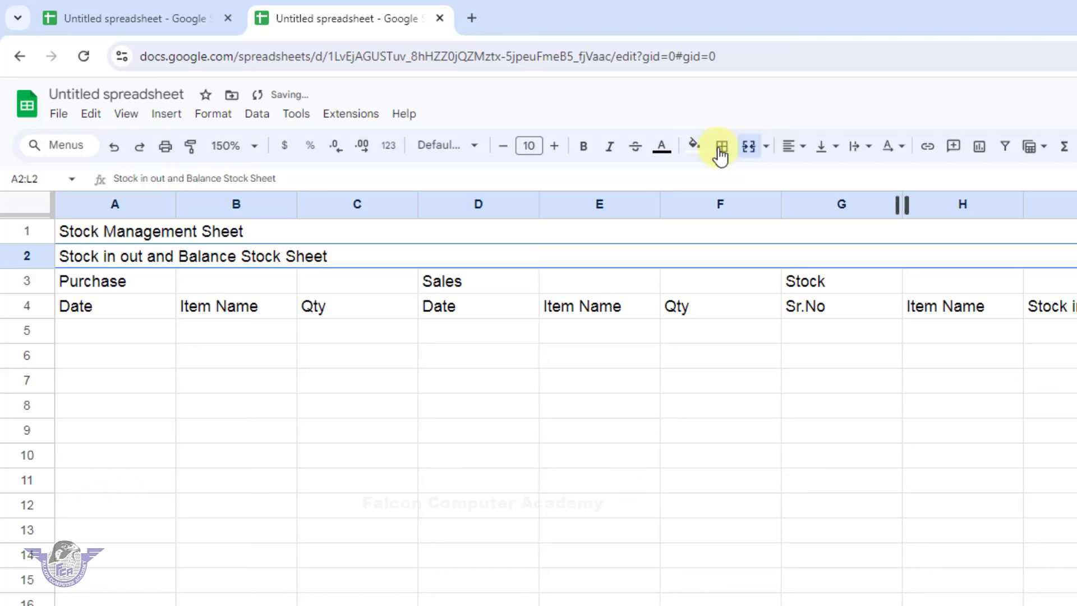
Merge cells A3 to C3 for the "Purchase" heading and D3 to F3 for the "Sales" heading
click(137, 284)
drag(188, 285, 347, 285)
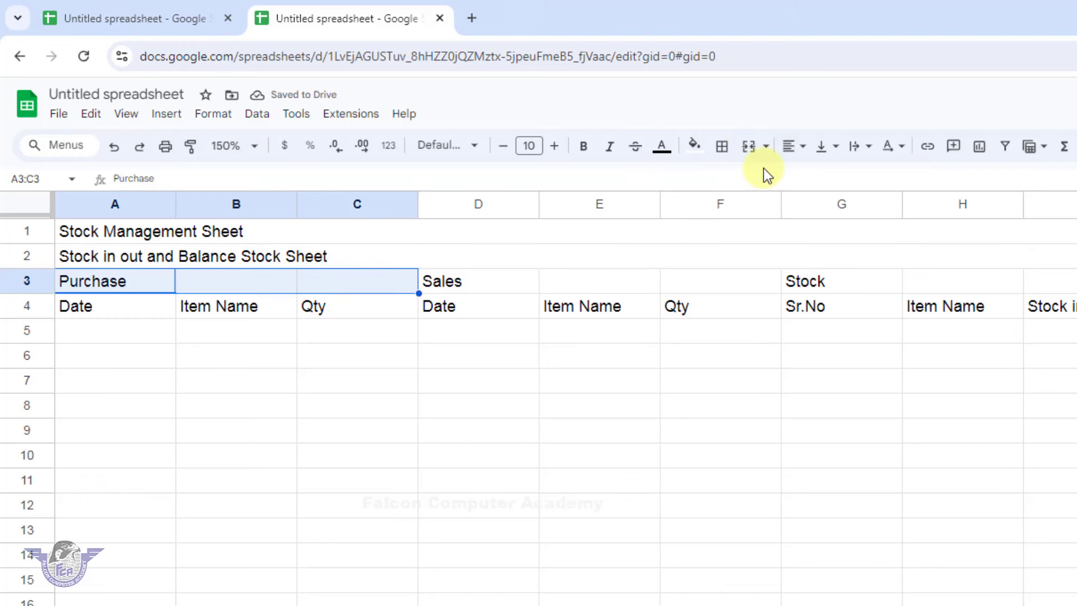
click(746, 149)
drag(485, 277, 716, 280)
click(750, 147)
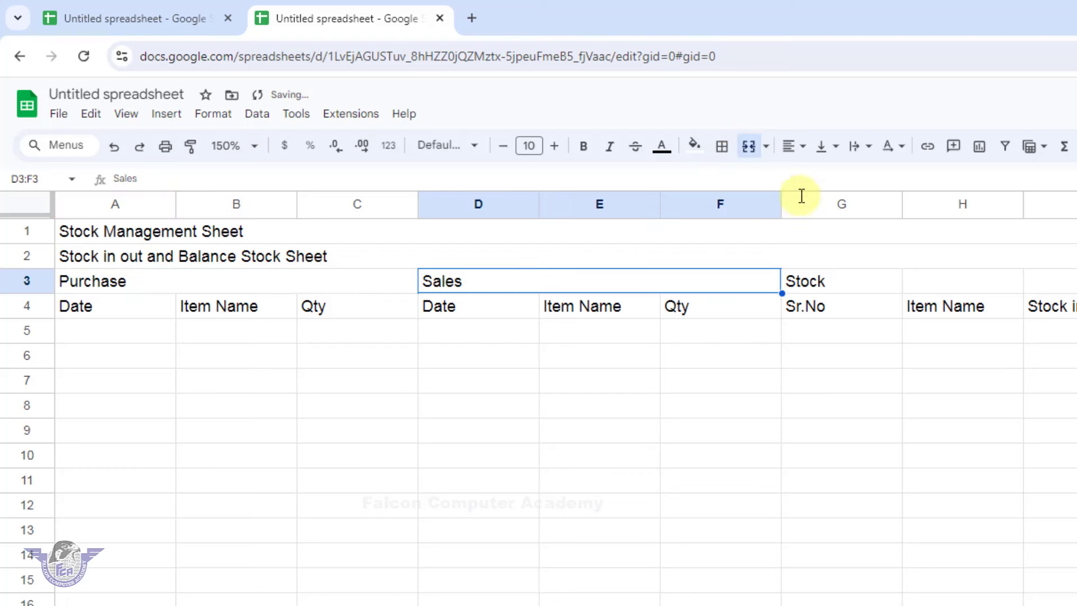
Merge cells G3 to L3 containing the "Stock" section heading
click(832, 280)
click(1072, 280)
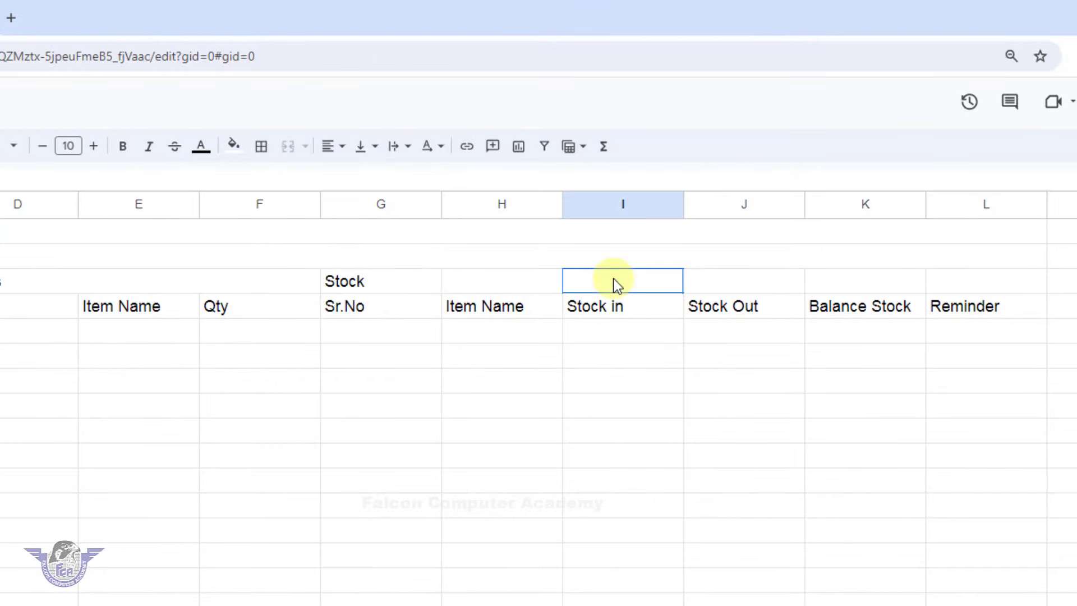
drag(403, 284, 952, 284)
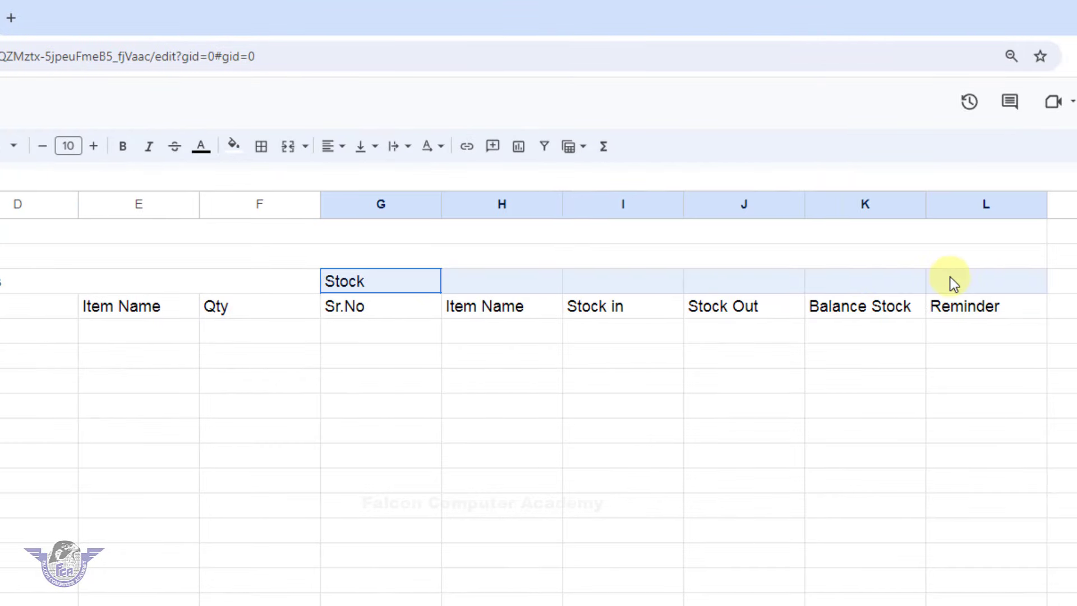
click(290, 148)
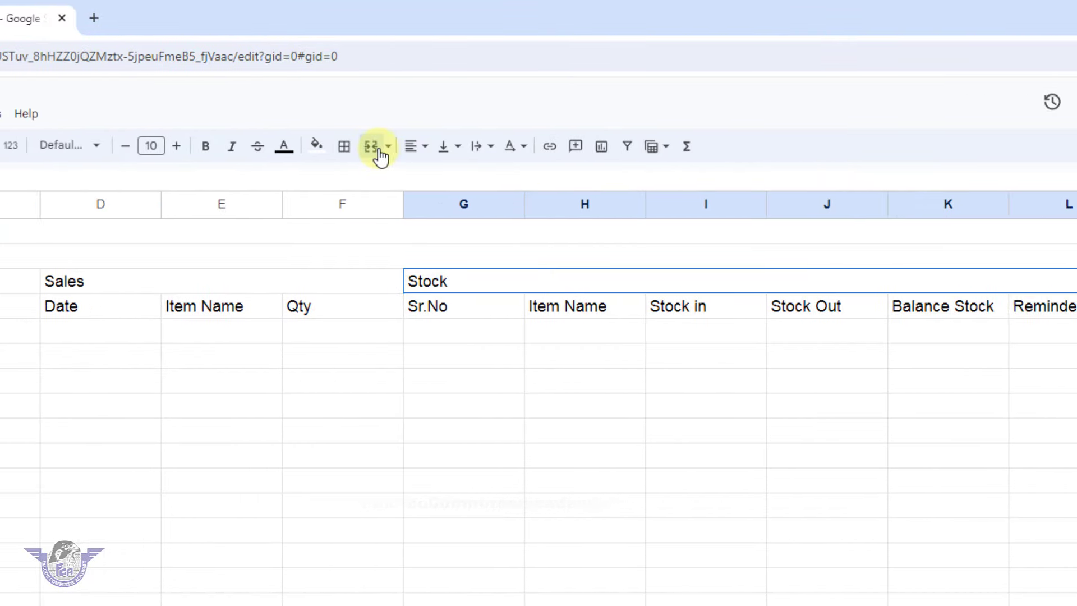
Center the title "Stock Management Sheet" in row 1 horizontally and set its font size to 26
click(223, 230)
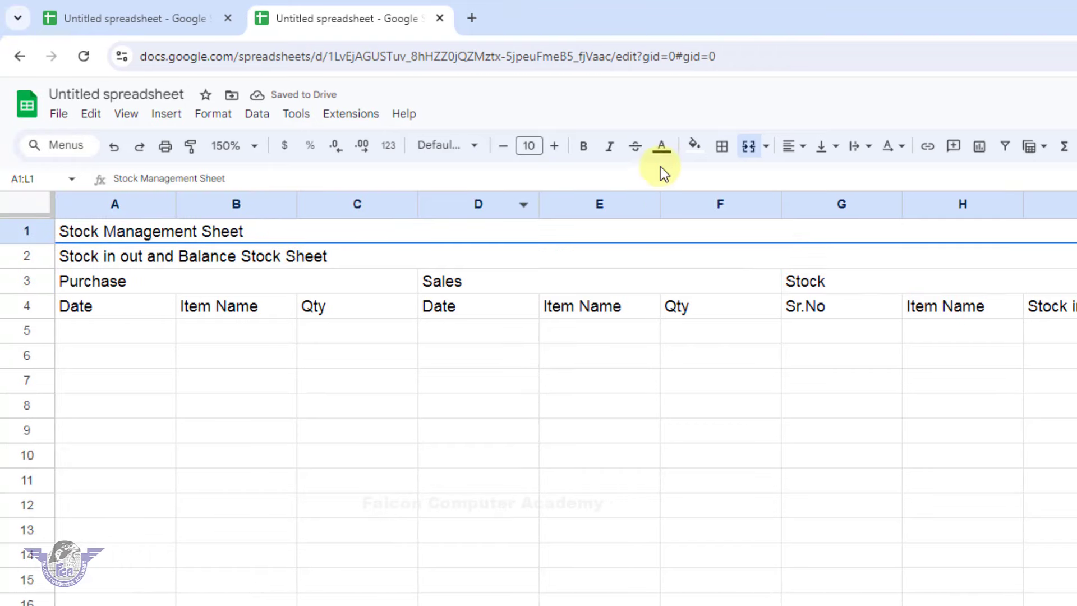
click(790, 147)
click(818, 176)
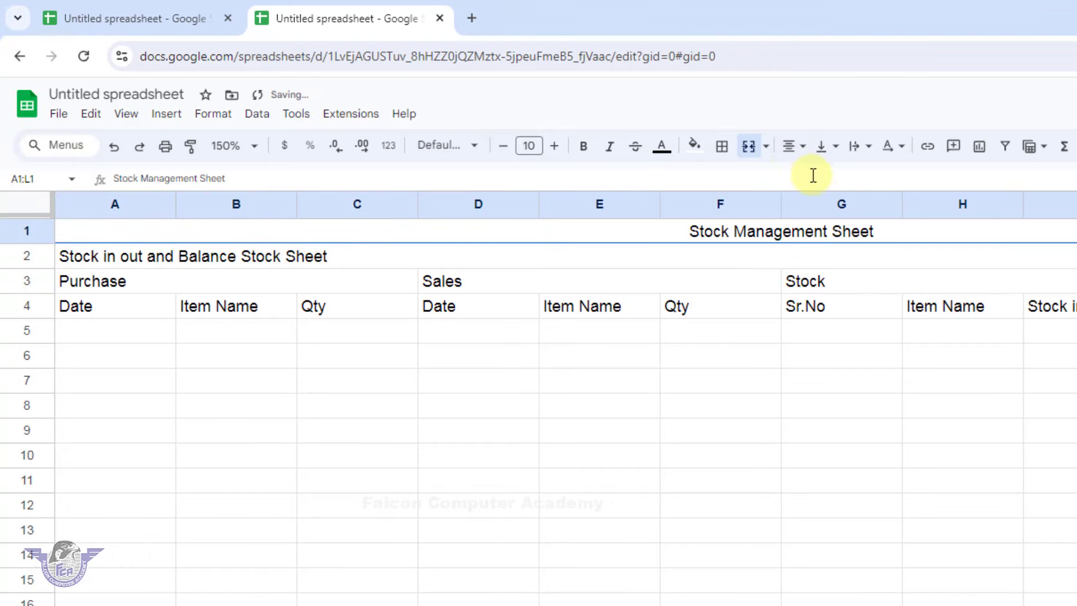
click(535, 145)
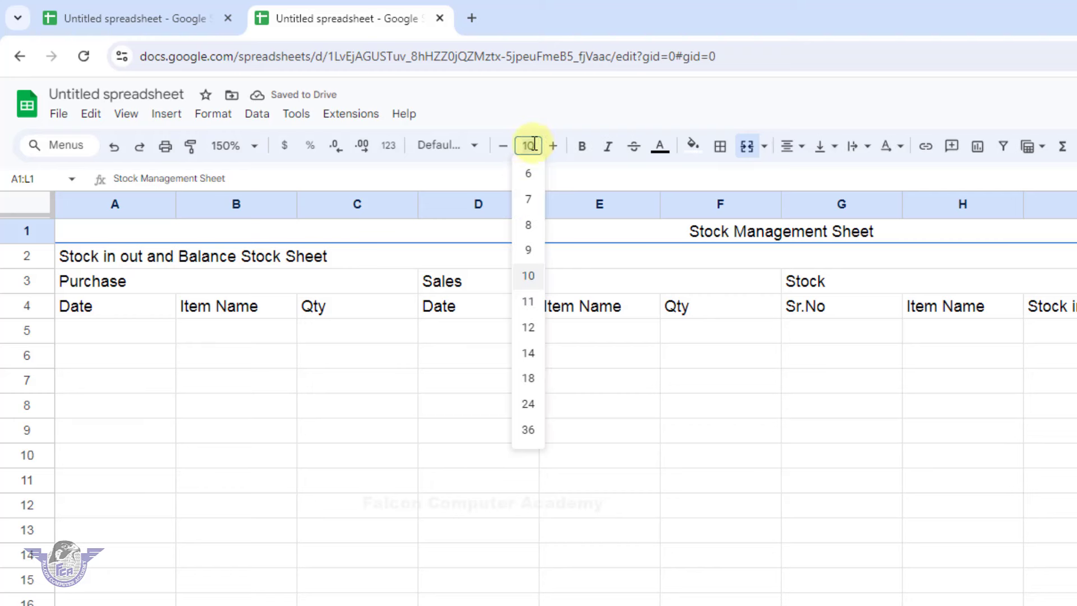
click(533, 414)
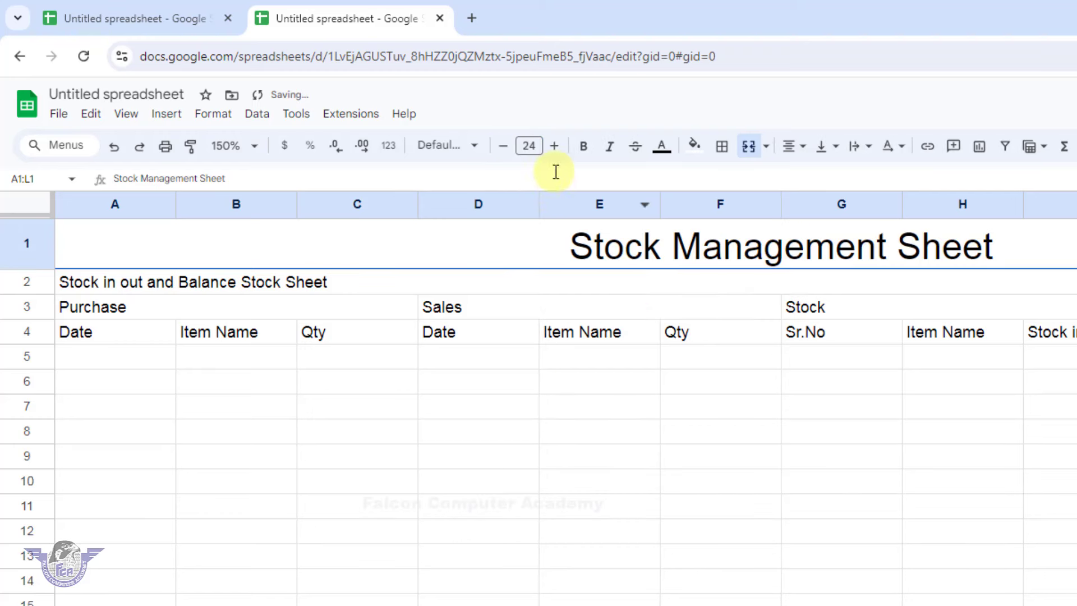
click(554, 147)
click(555, 147)
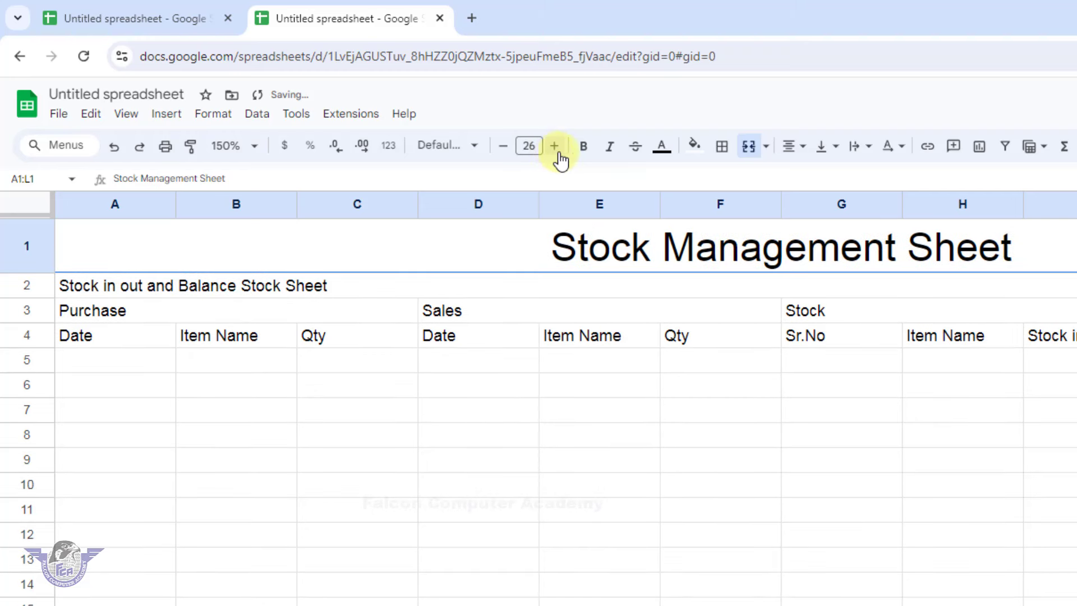
Set the row 2 subtitle's font size to 14 and center it horizontally
click(326, 291)
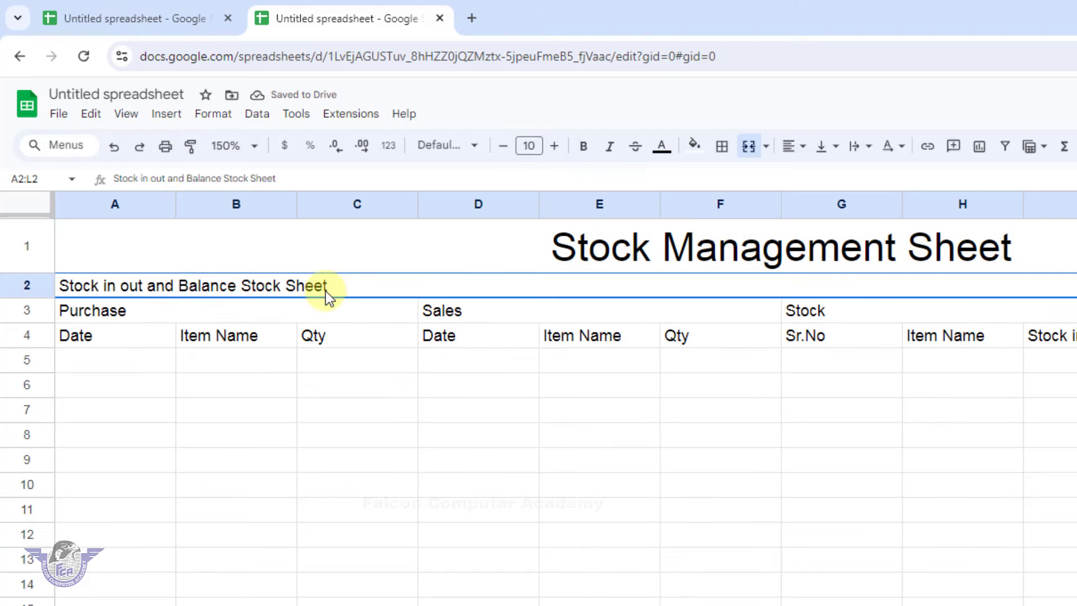
click(554, 147)
click(554, 147)
click(554, 147)
click(554, 147)
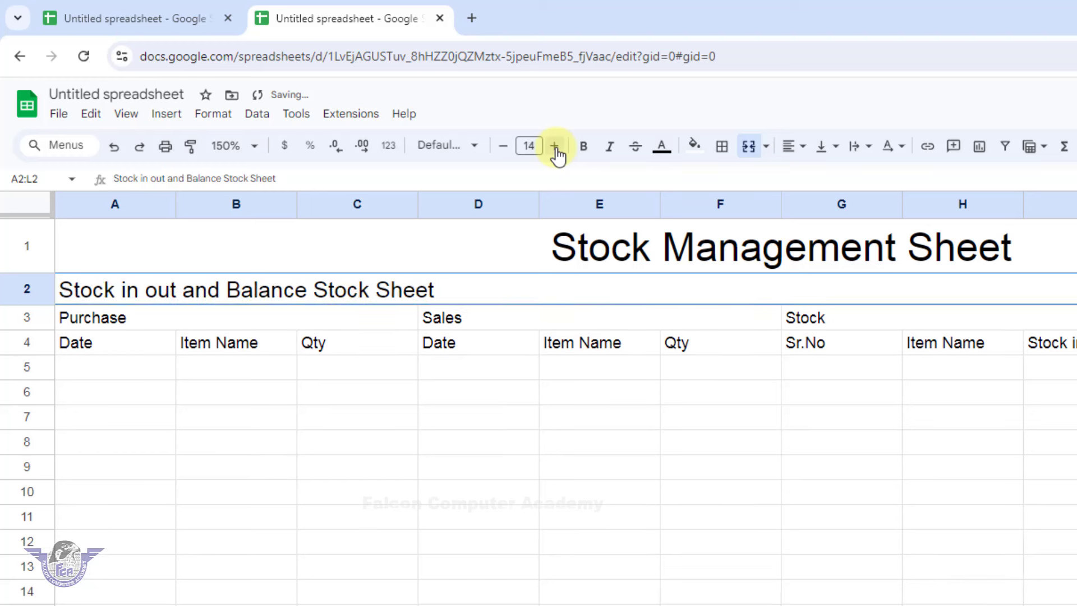
click(555, 147)
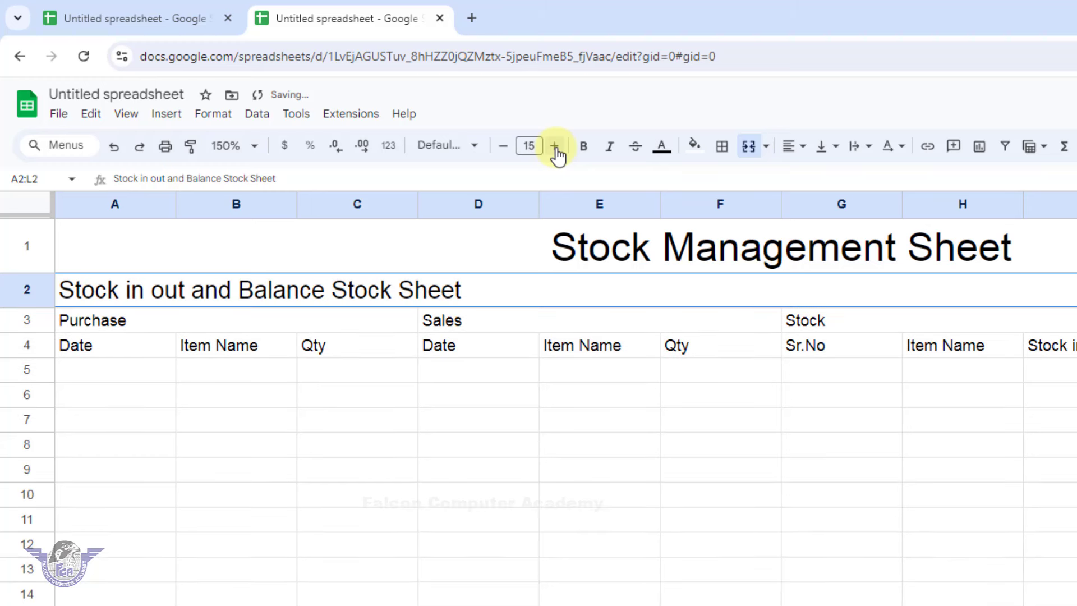
click(503, 146)
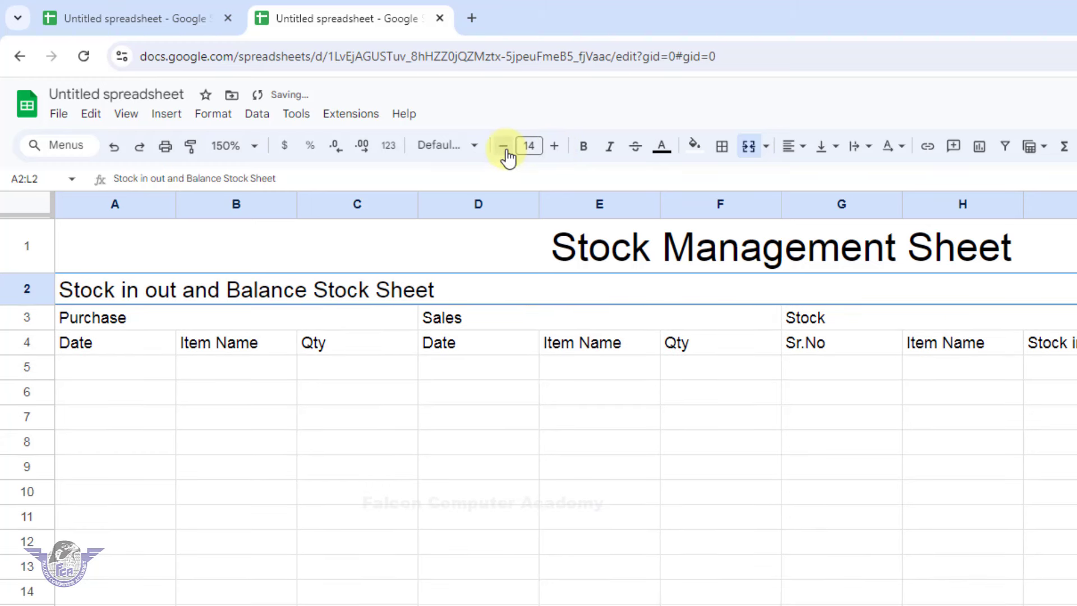
click(786, 148)
click(818, 177)
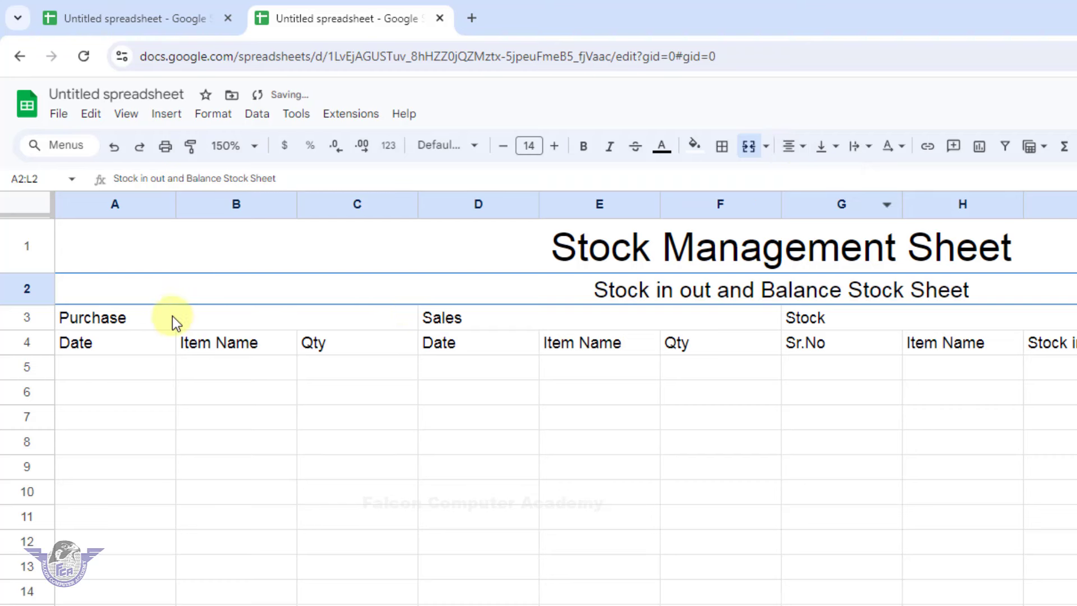
Center the "Purchase", "Sales" and "Stock" section headings in A3 to L3 horizontally
drag(175, 318, 1031, 323)
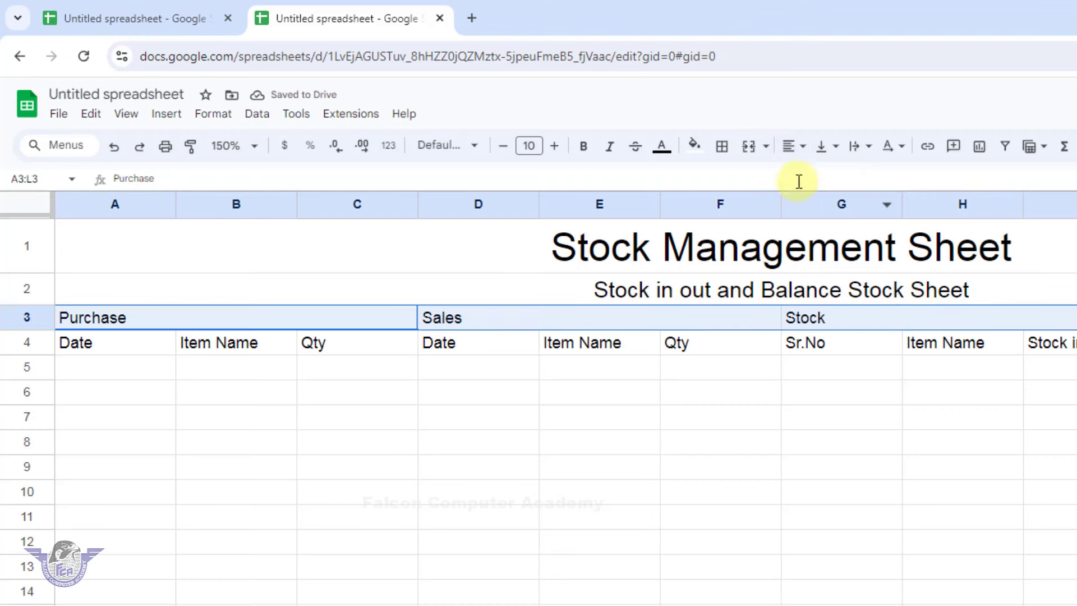
click(791, 147)
click(823, 182)
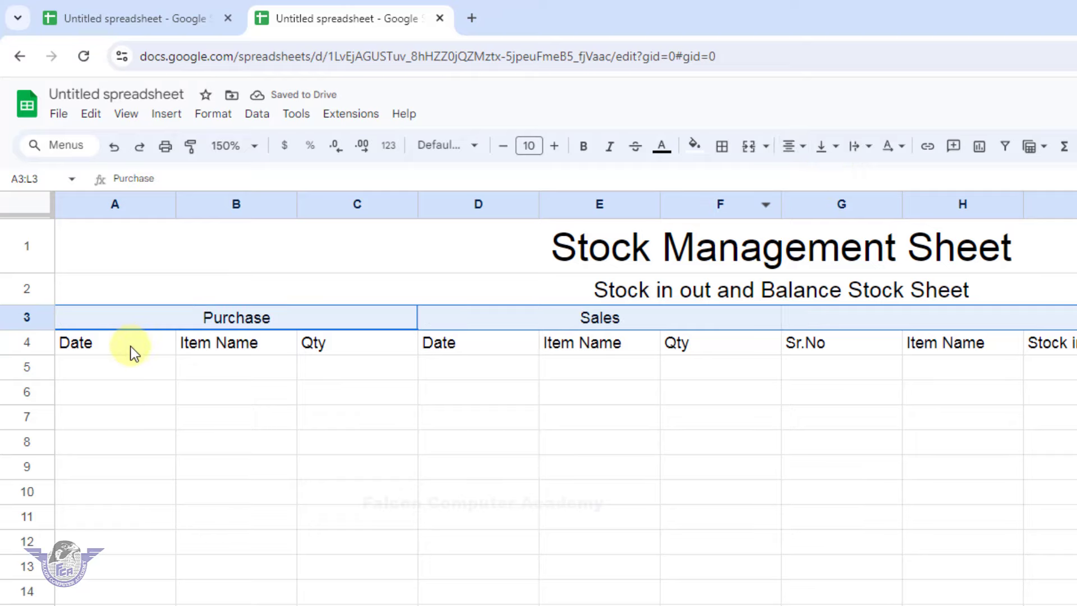
Center the column headings in cells A4 to L4 horizontally
drag(132, 351, 916, 344)
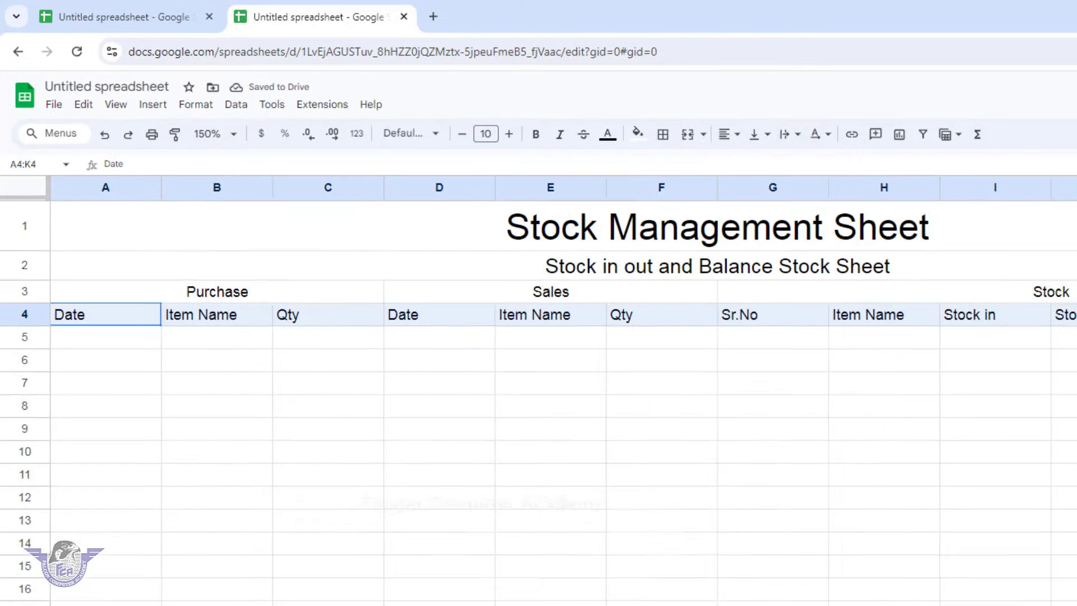
drag(1075, 315, 1012, 243)
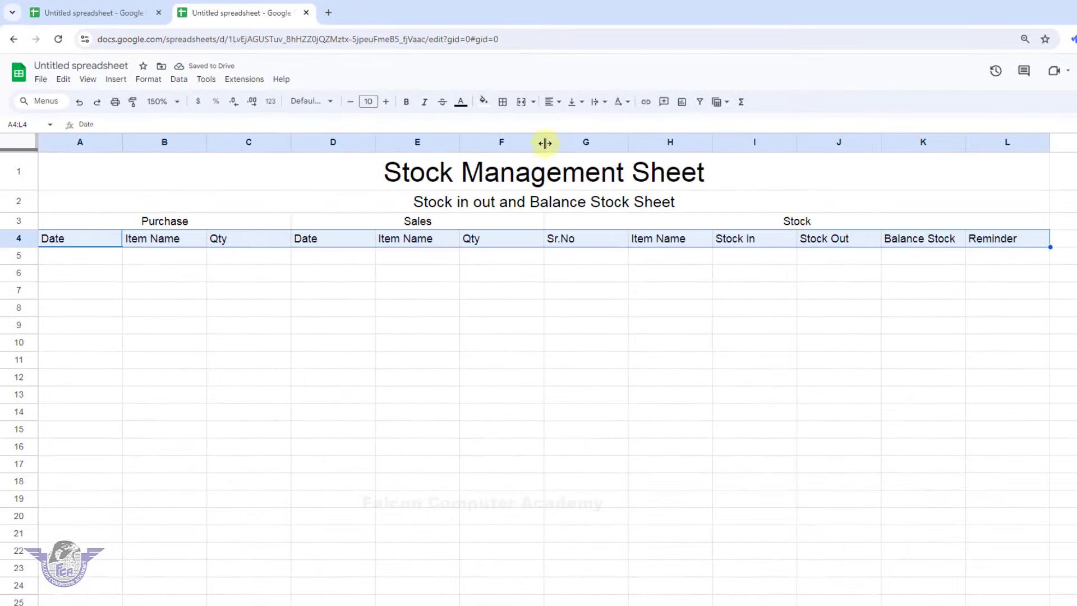
click(730, 137)
click(774, 166)
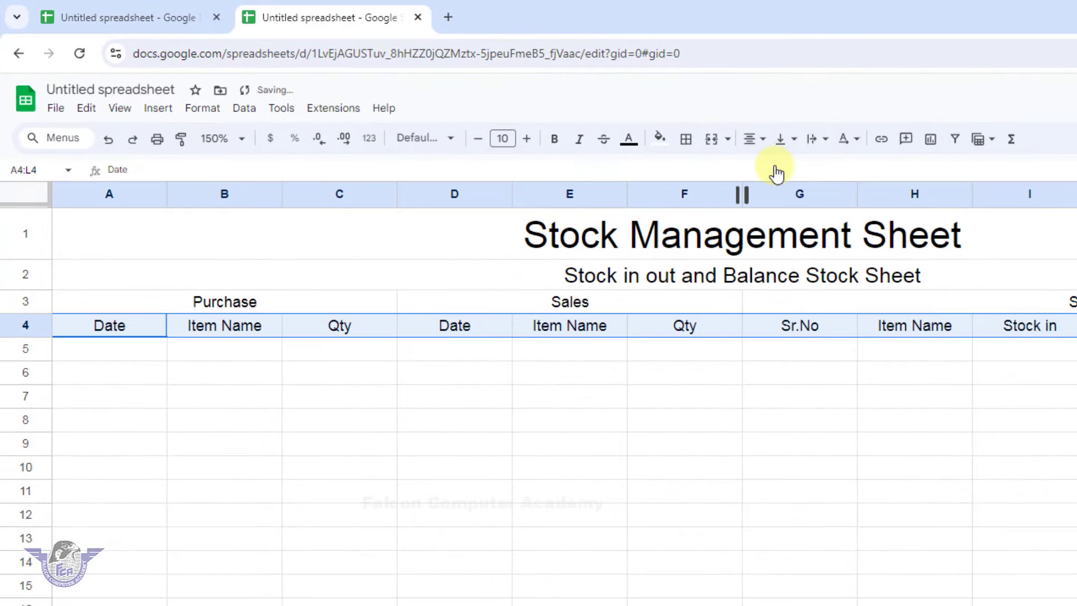
Fill the merged title cell in row 1 with dark red and make its text white
click(755, 235)
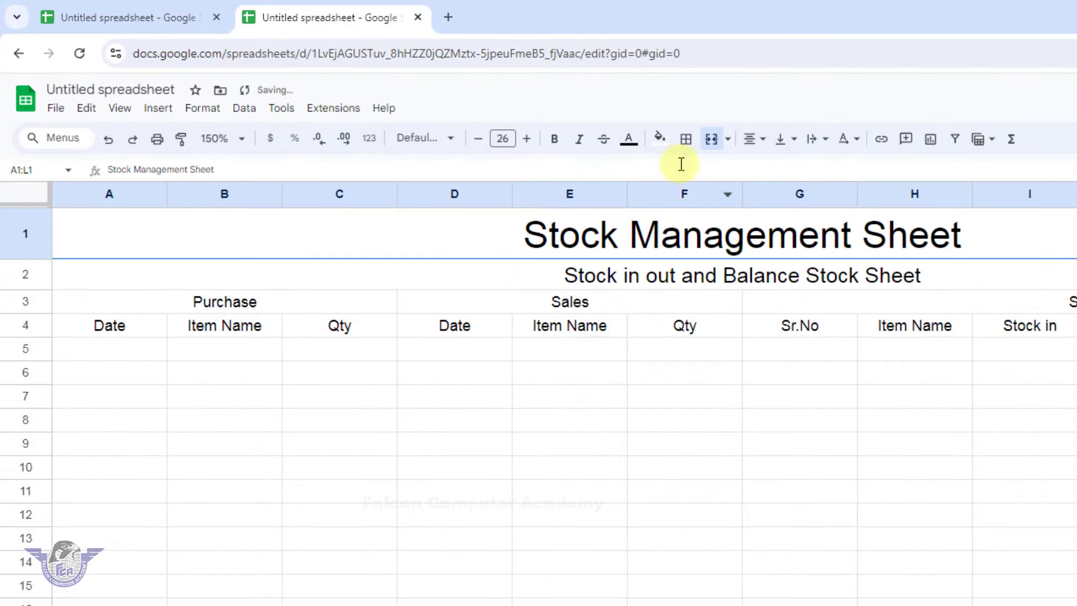
click(737, 248)
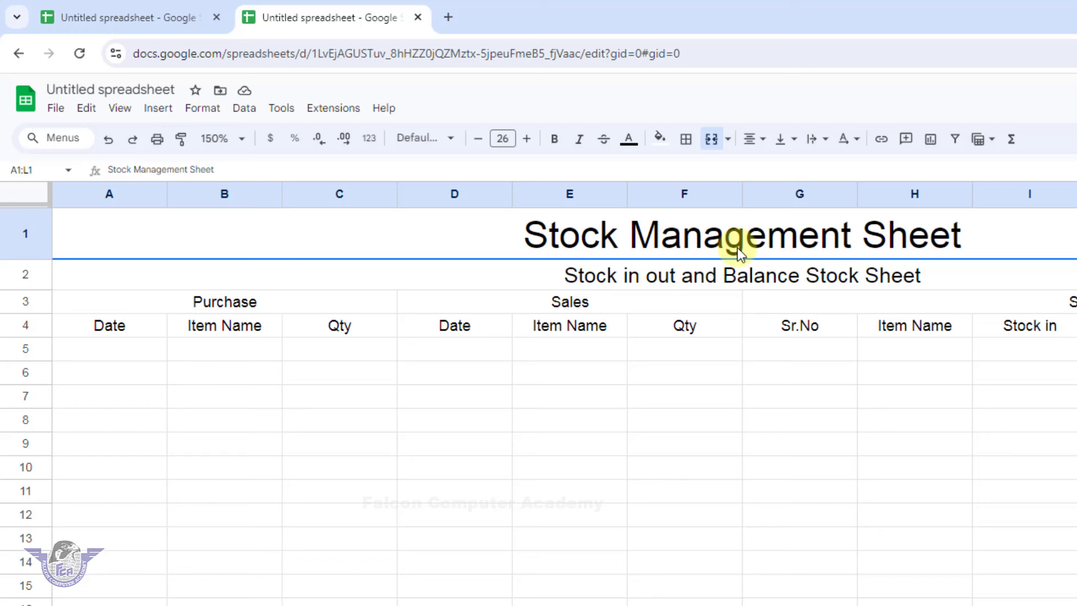
click(661, 140)
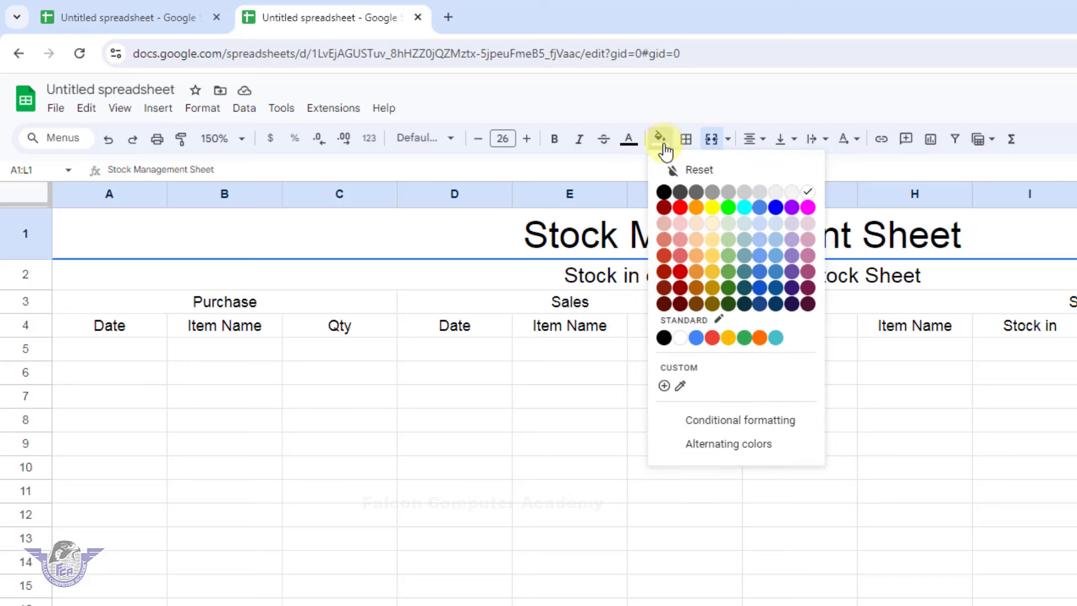
click(680, 288)
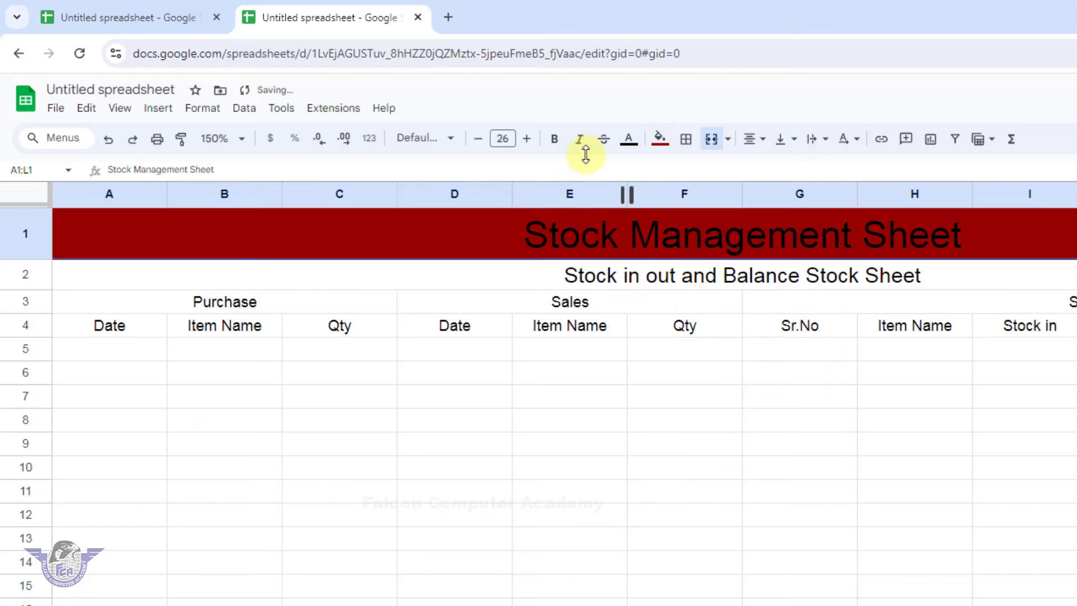
click(629, 139)
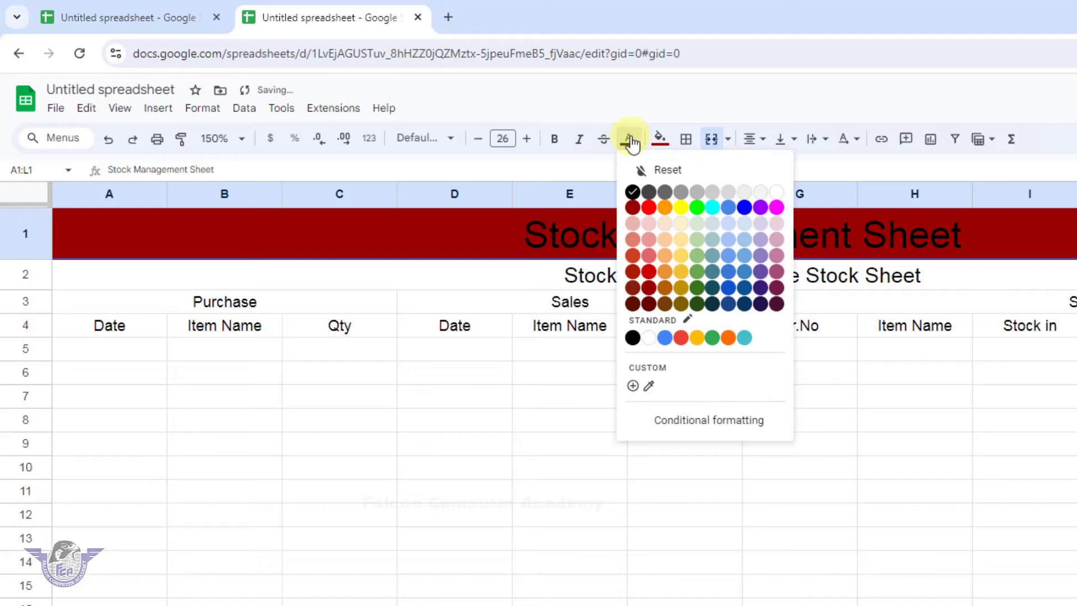
click(776, 192)
Fill the merged subtitle cell in row 2 with gray
click(532, 203)
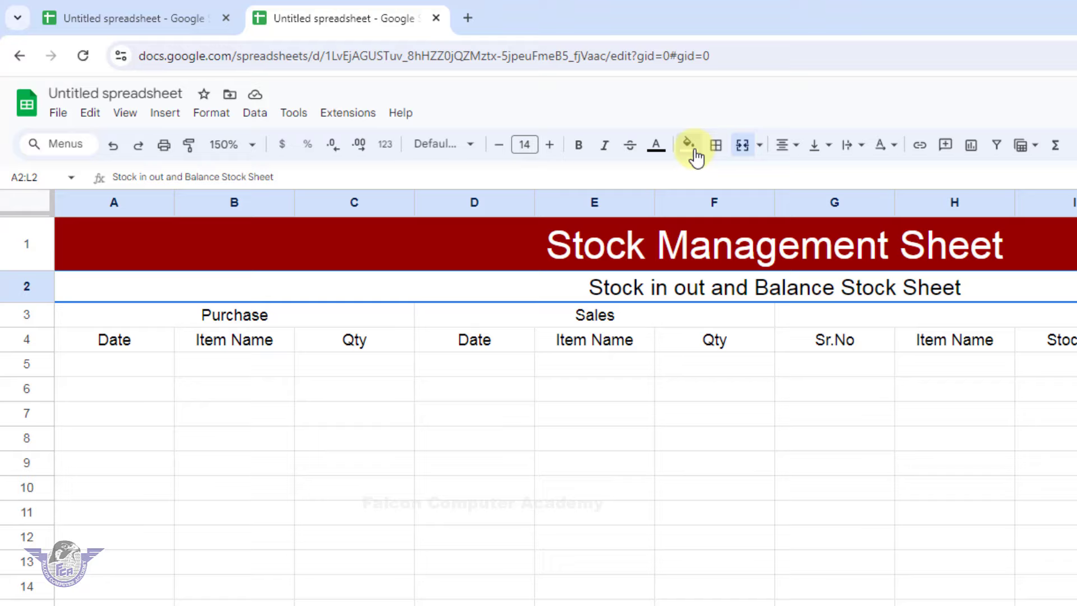
click(481, 102)
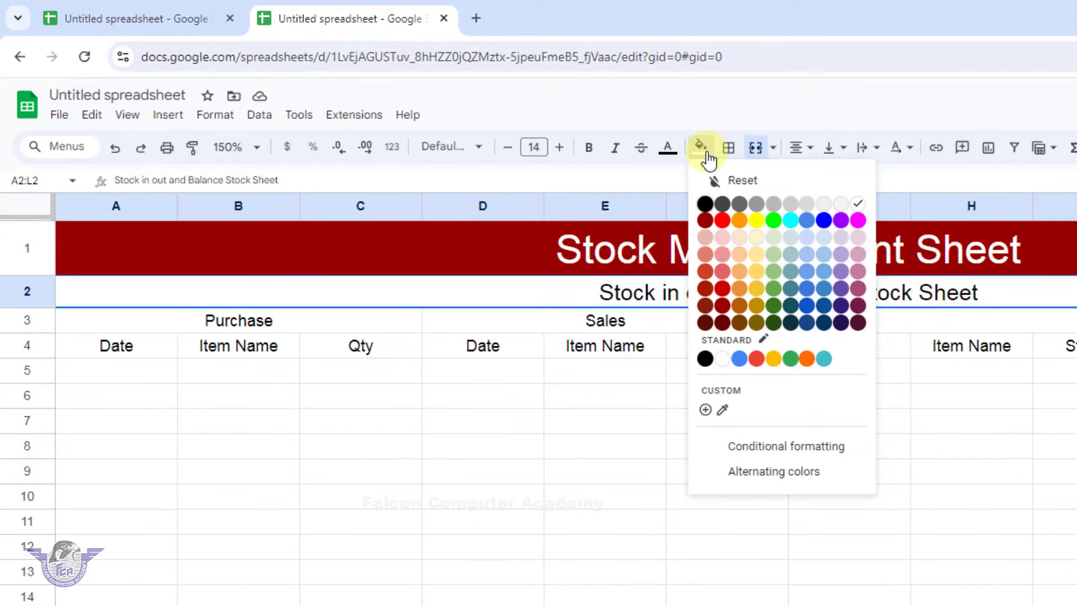
click(791, 204)
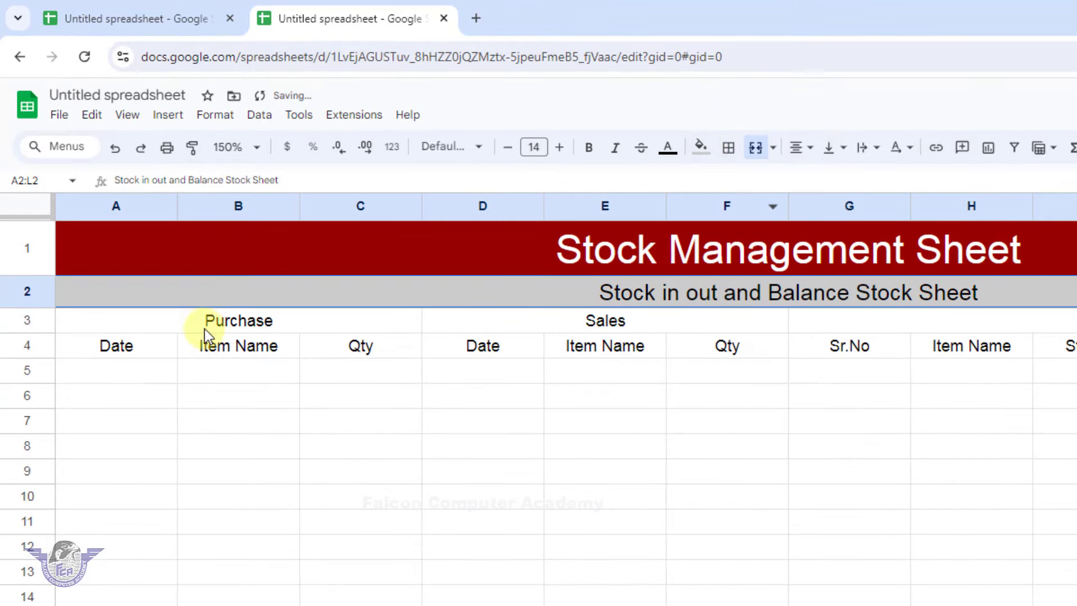
Fill the section headings in A3 to L3 with the standard blue and make their text white
drag(204, 328, 1074, 317)
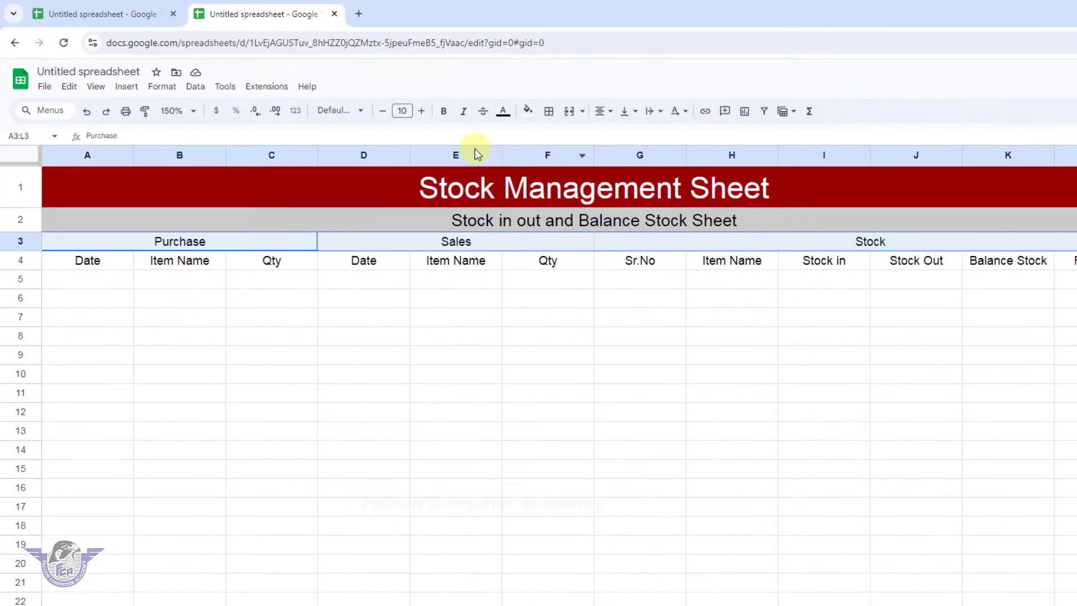
click(527, 110)
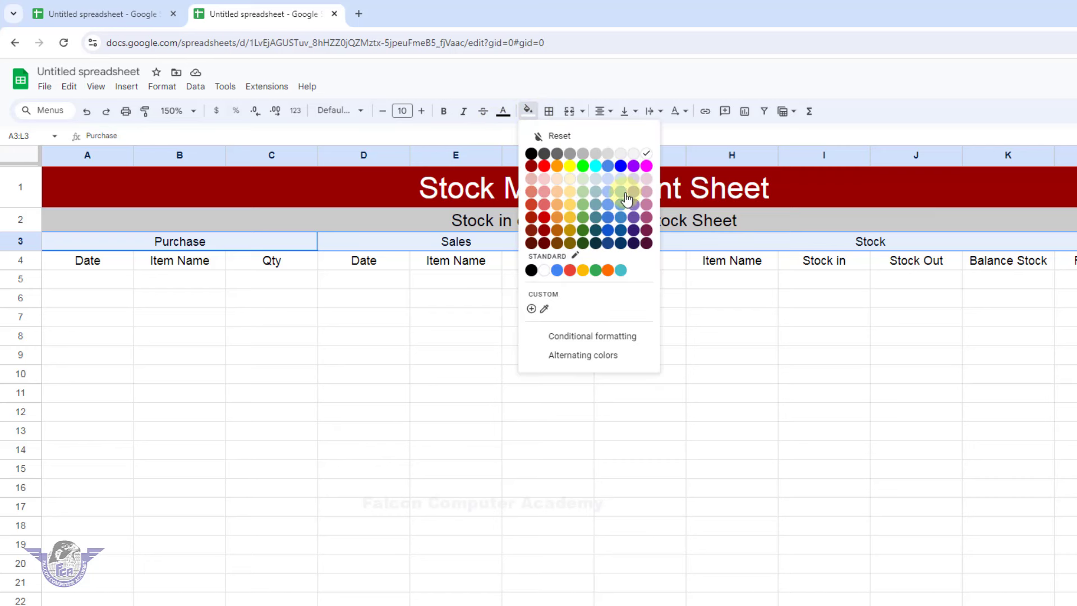
click(557, 271)
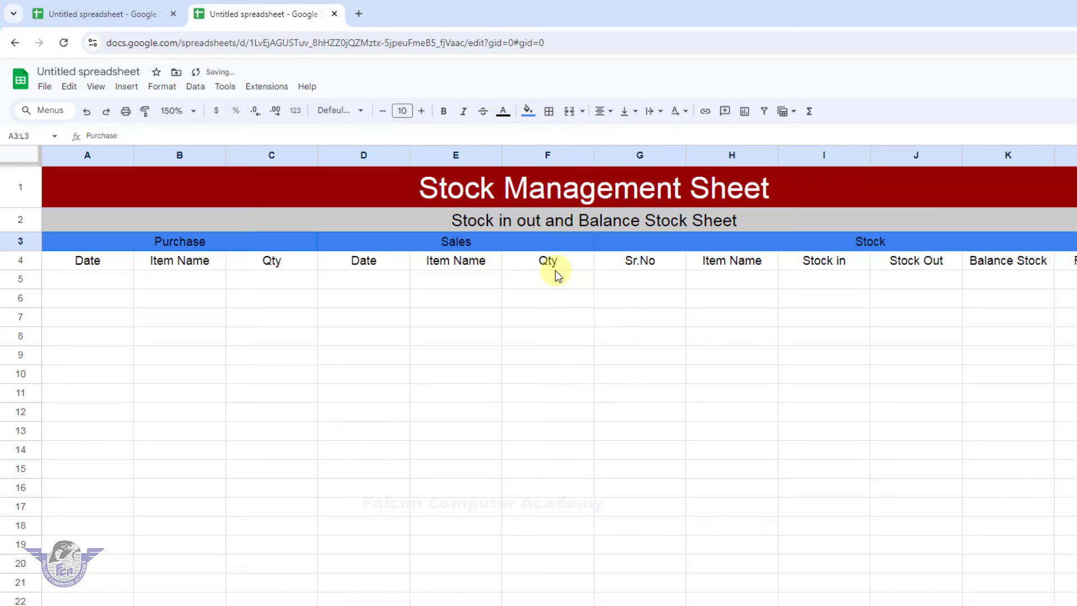
click(503, 112)
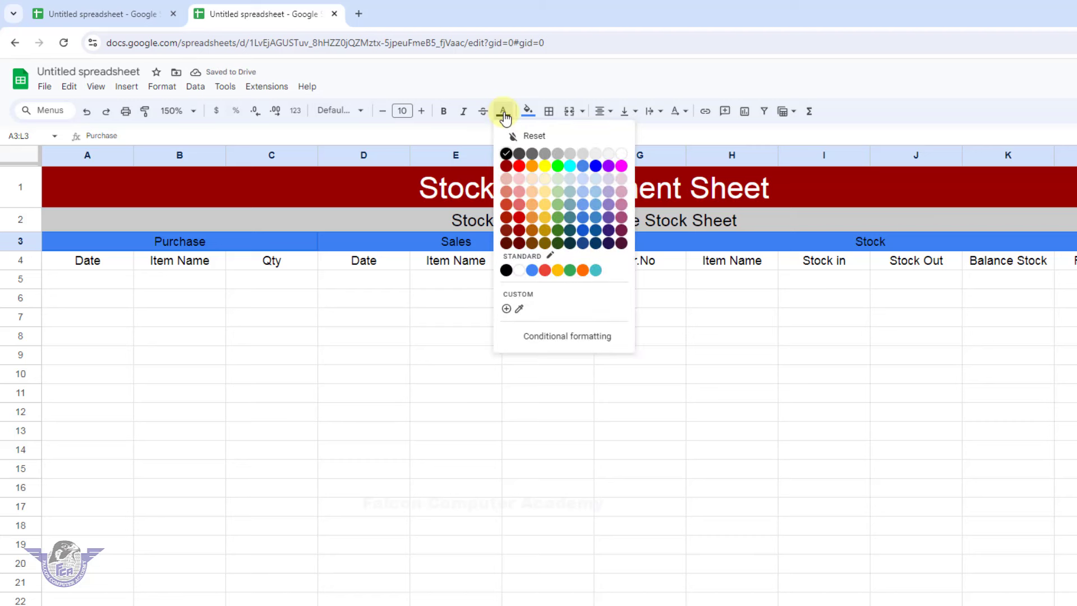
click(622, 154)
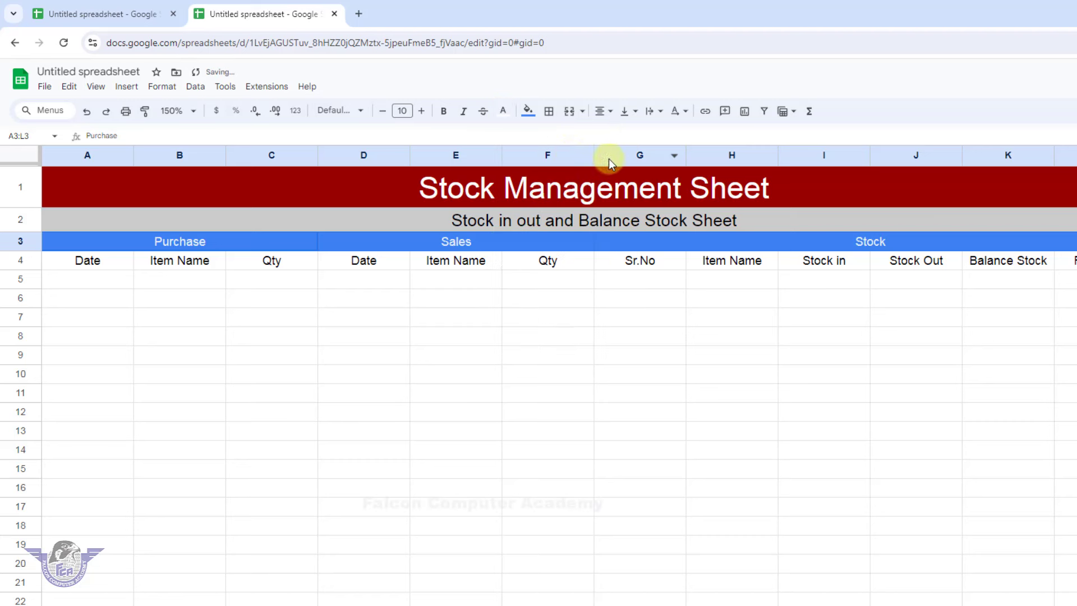
Make the section headings in A3 to L3 bold and fill the column headings in A4 to L4 with light yellow
click(446, 113)
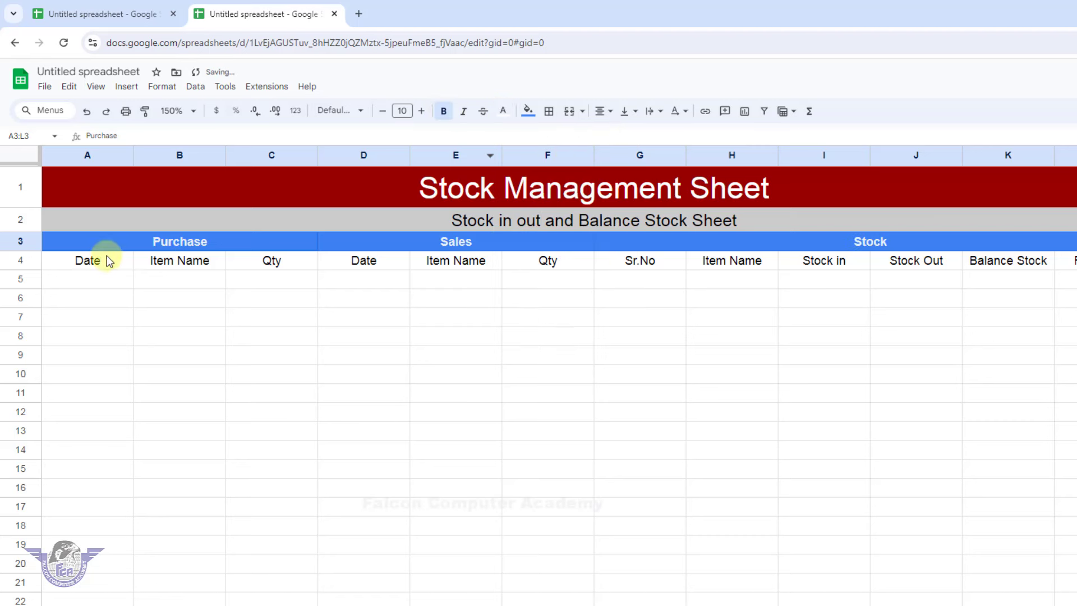
click(124, 267)
drag(123, 267, 1072, 262)
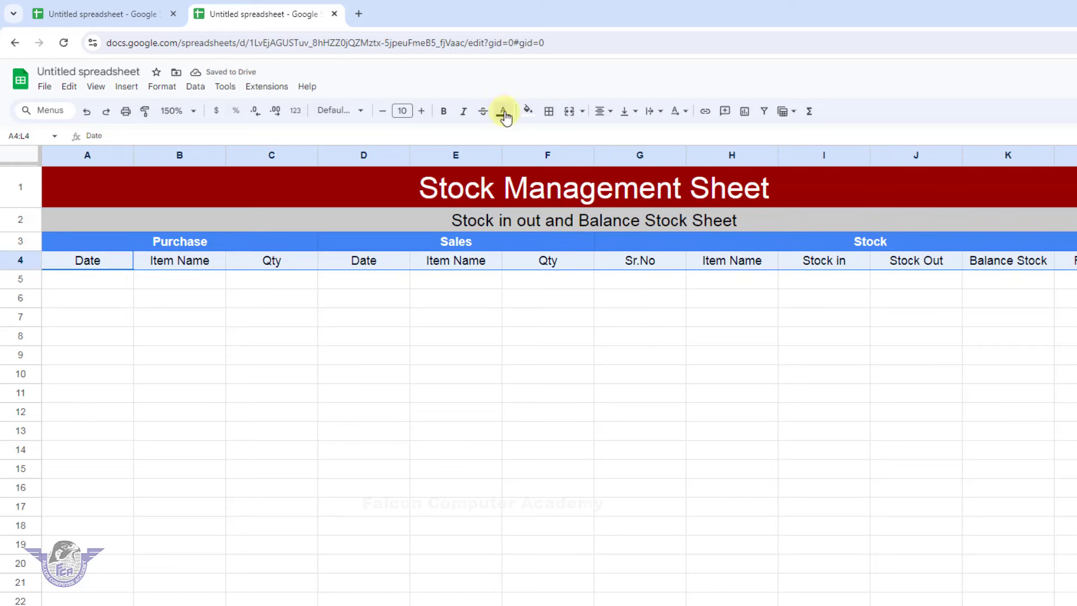
click(528, 110)
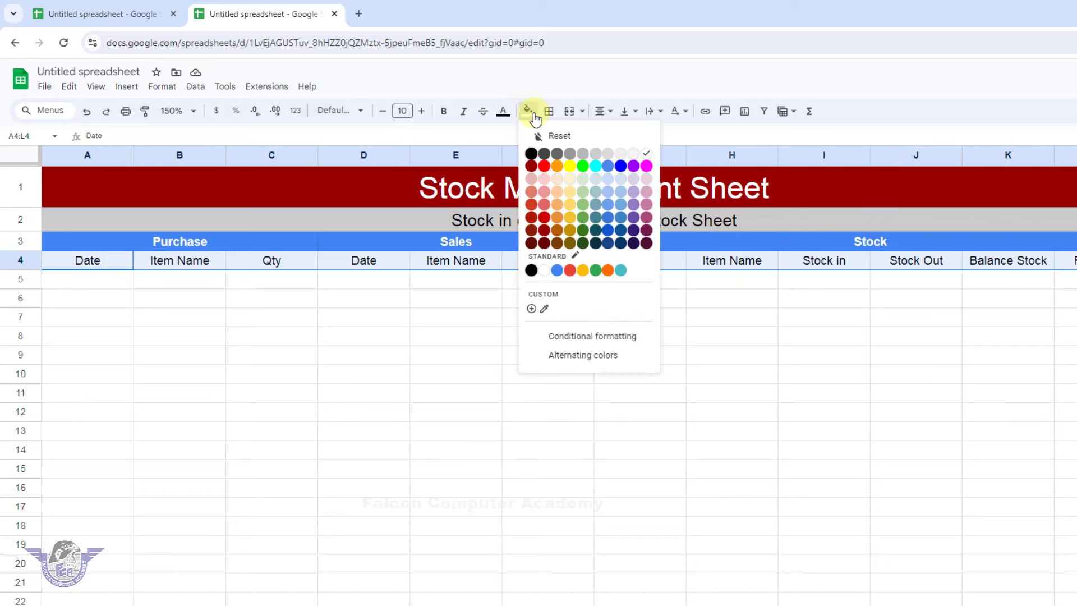
click(570, 180)
click(337, 357)
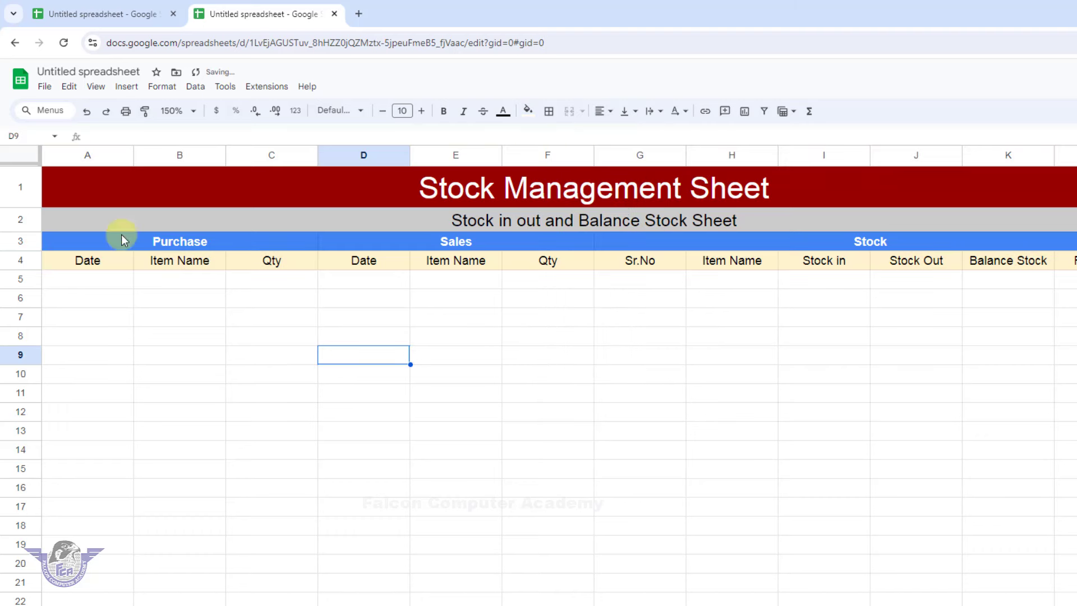
Adjust the Purchase section's column widths, narrowing columns A and C and widening column B
drag(133, 156, 118, 160)
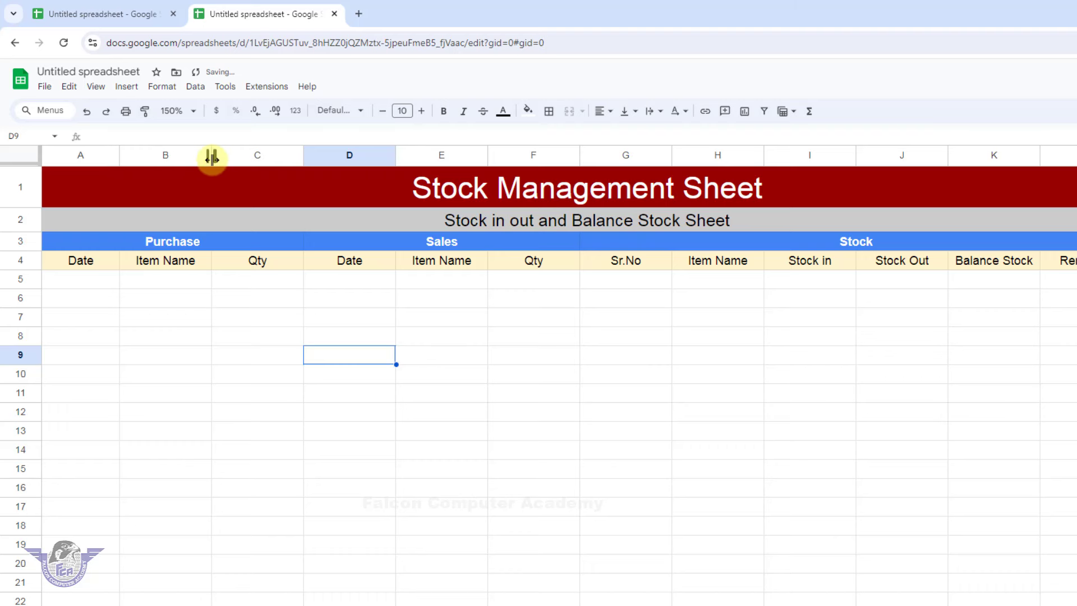
drag(211, 157, 227, 160)
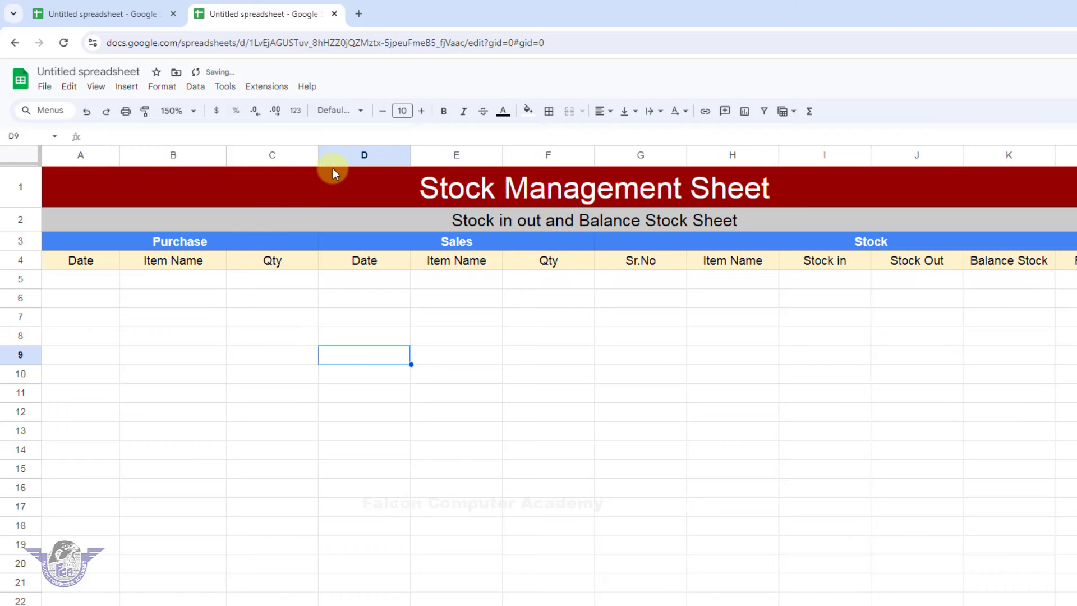
drag(319, 159, 289, 160)
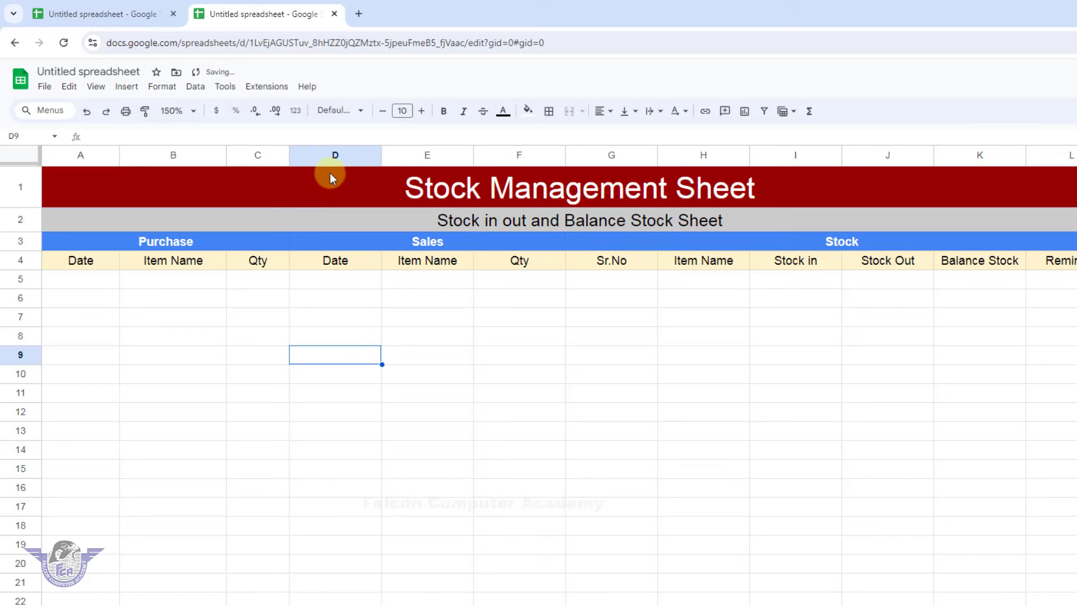
Narrow columns D, F and G and widen the item name columns E and H
drag(381, 159, 370, 158)
drag(462, 158, 483, 158)
drag(576, 159, 549, 159)
drag(643, 161, 617, 157)
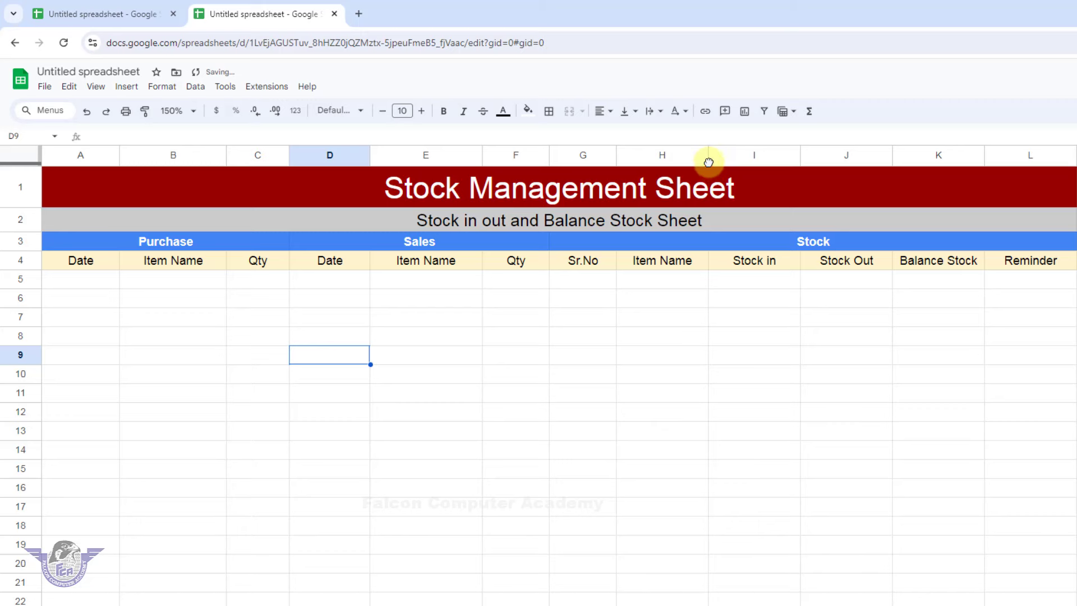
drag(708, 156, 741, 159)
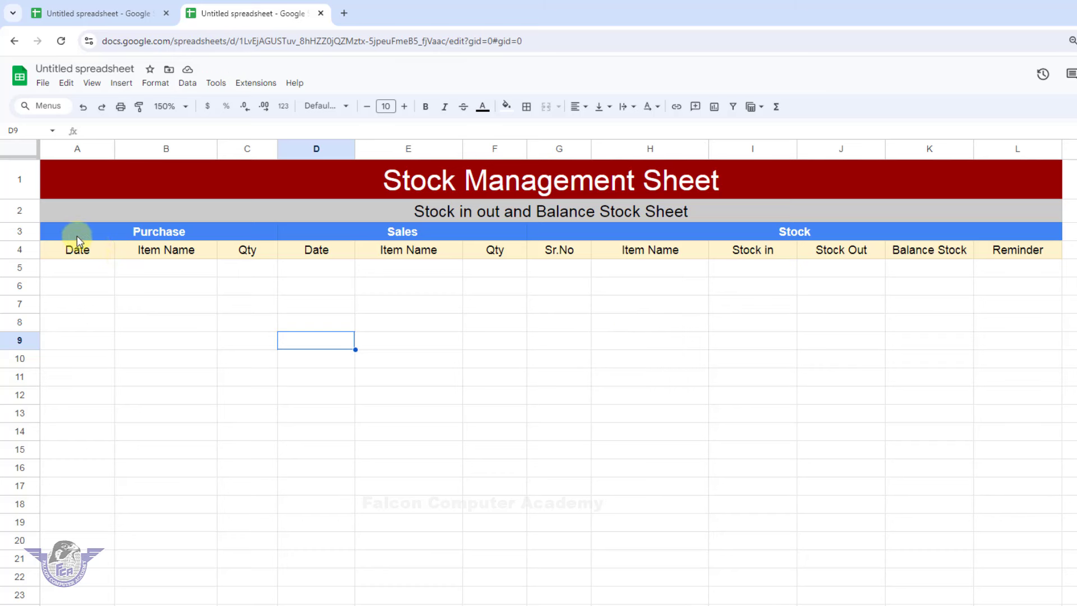
Apply all borders to the table range A4 to L30
drag(78, 254, 981, 538)
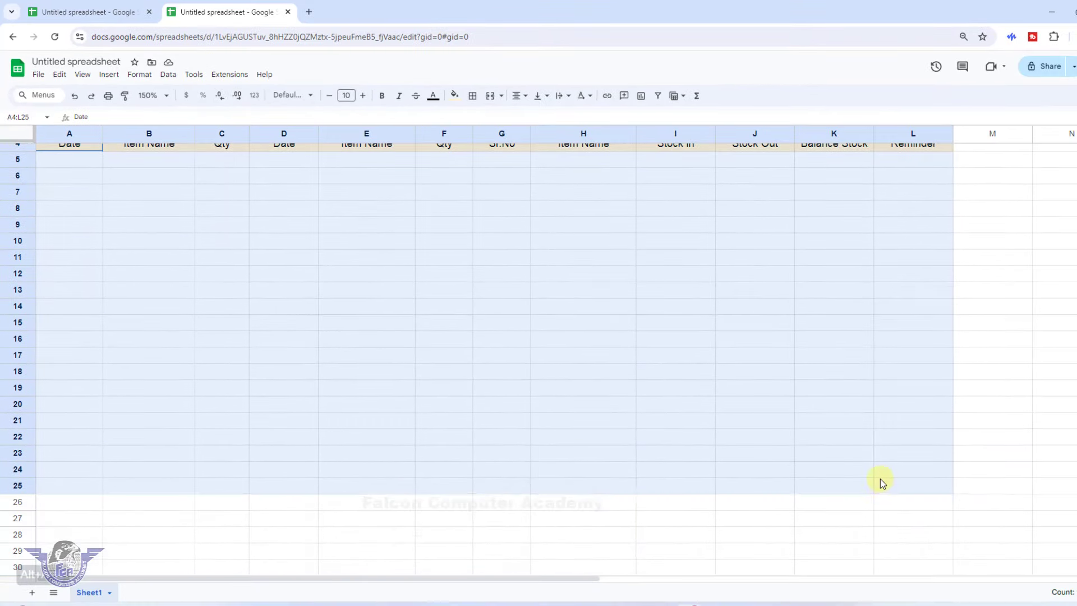
drag(883, 483, 888, 568)
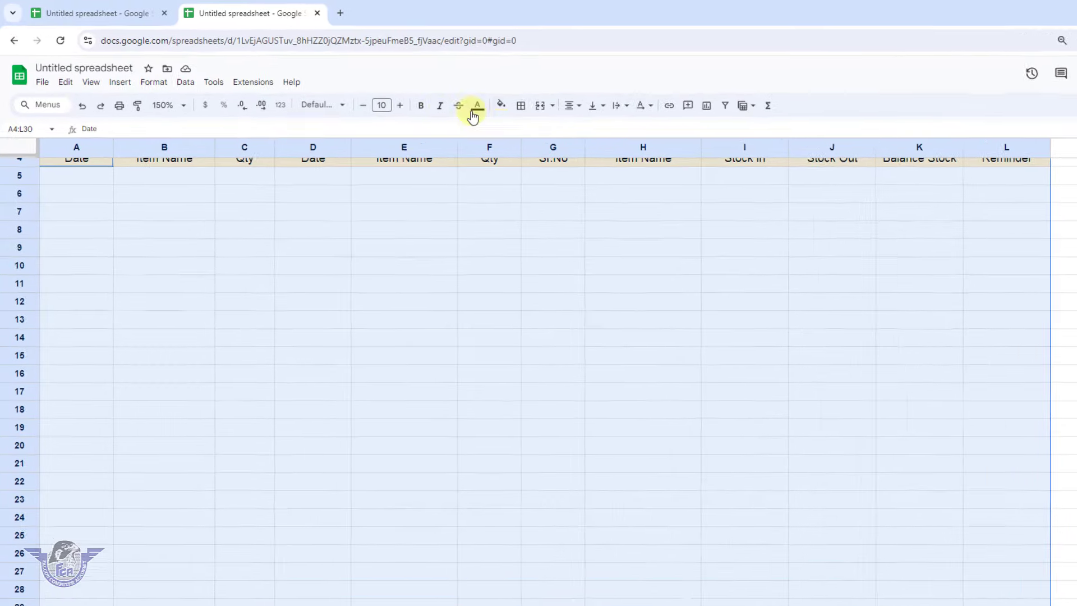
click(521, 105)
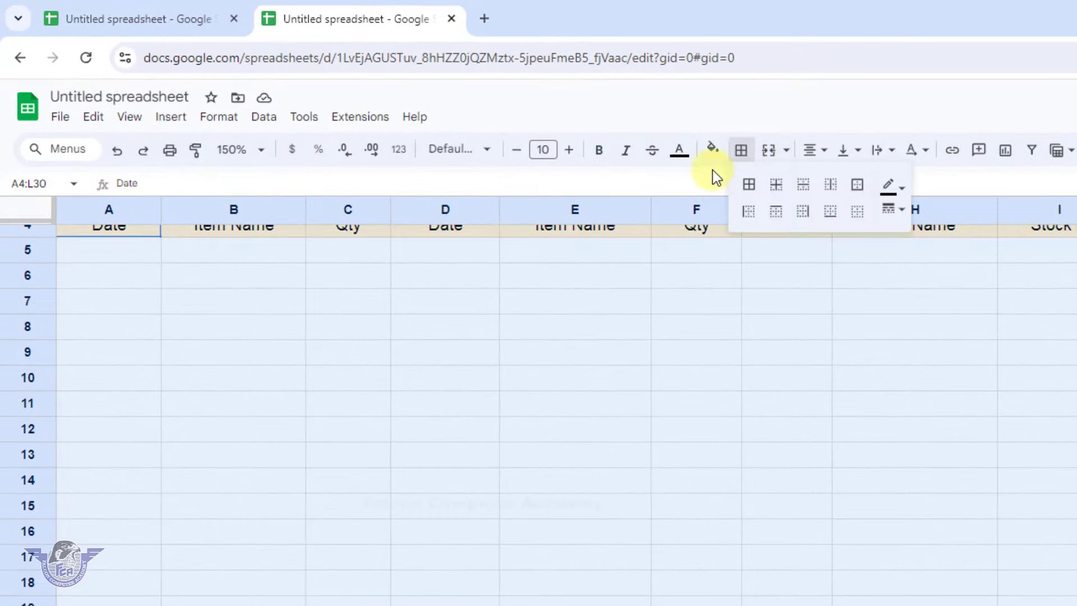
click(755, 187)
click(457, 359)
Add a data validation rule for the purchase date cells A5:A30
click(128, 263)
scroll(229, 305, up, 3)
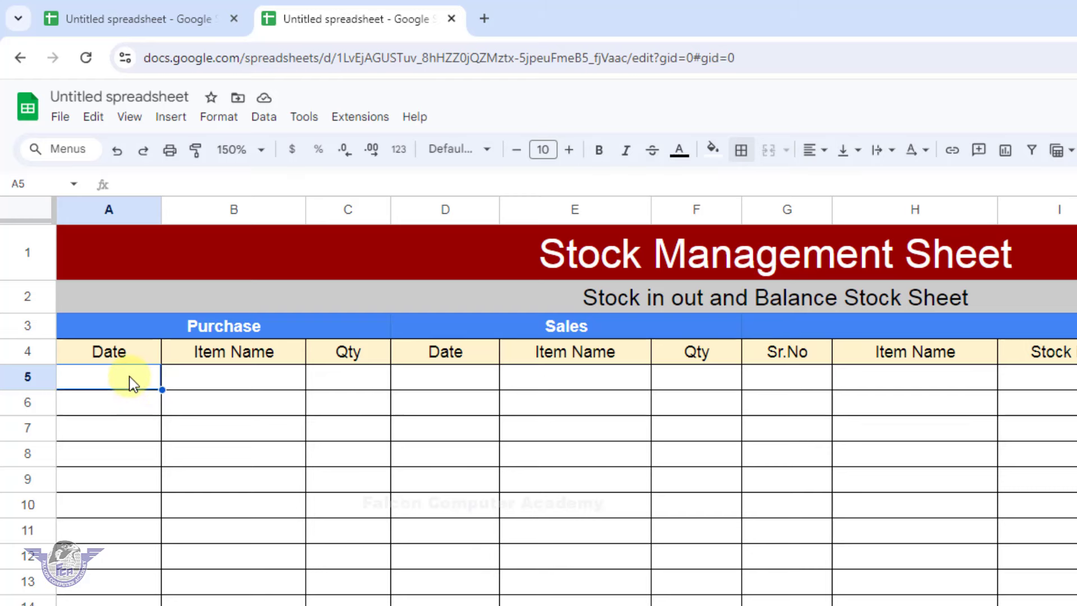
double_click(131, 381)
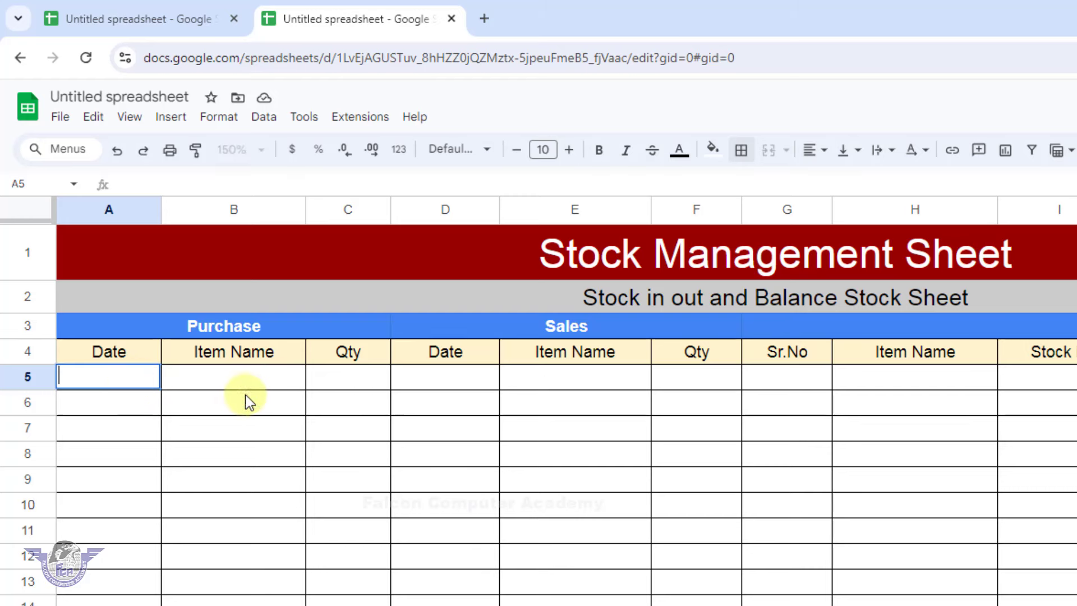
click(129, 410)
click(134, 375)
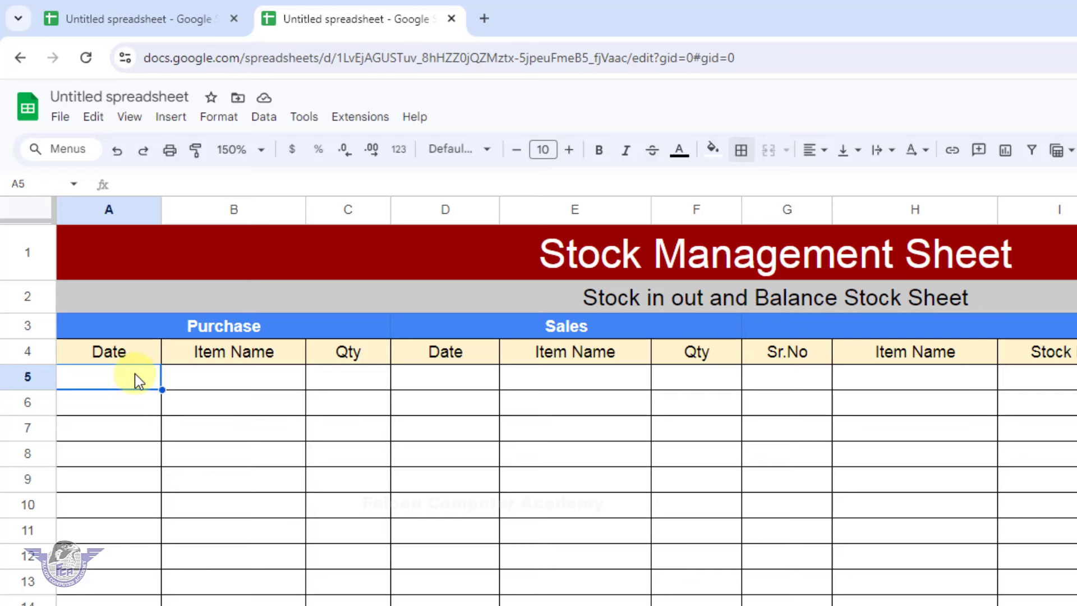
click(263, 117)
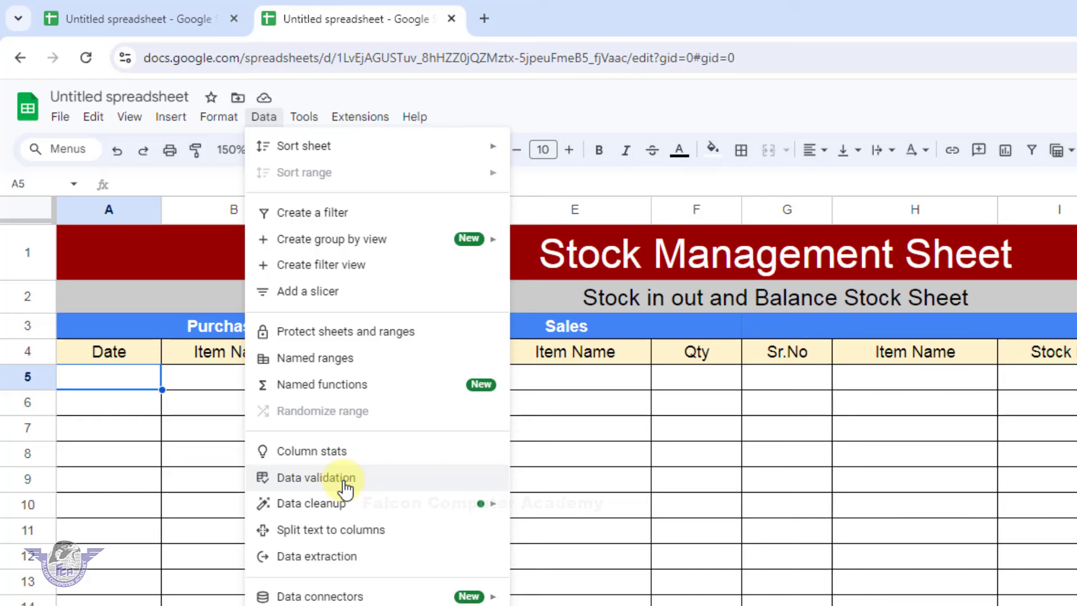
click(344, 482)
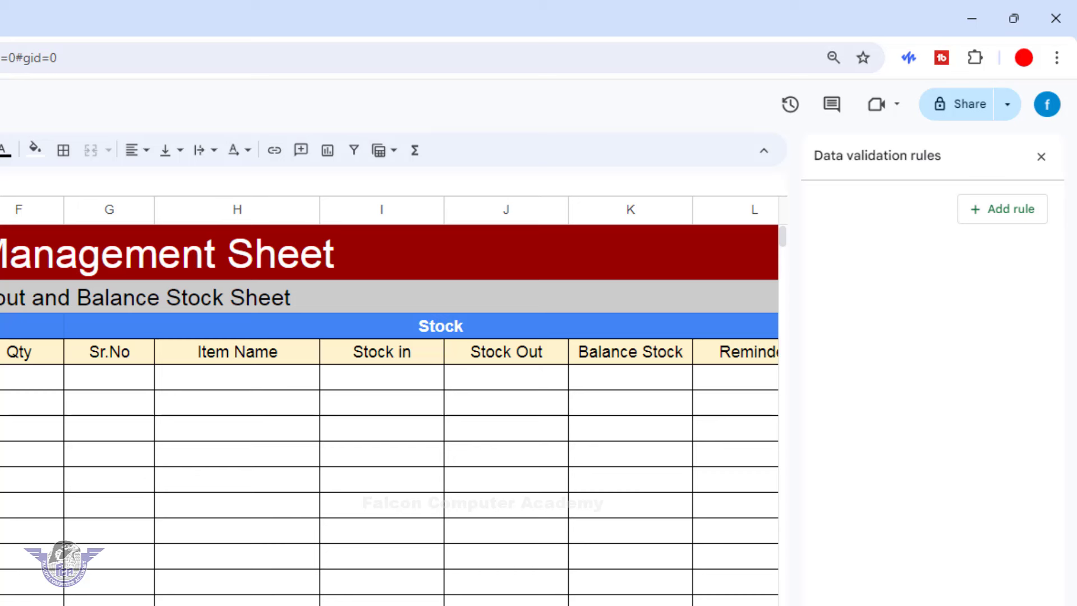
click(1017, 216)
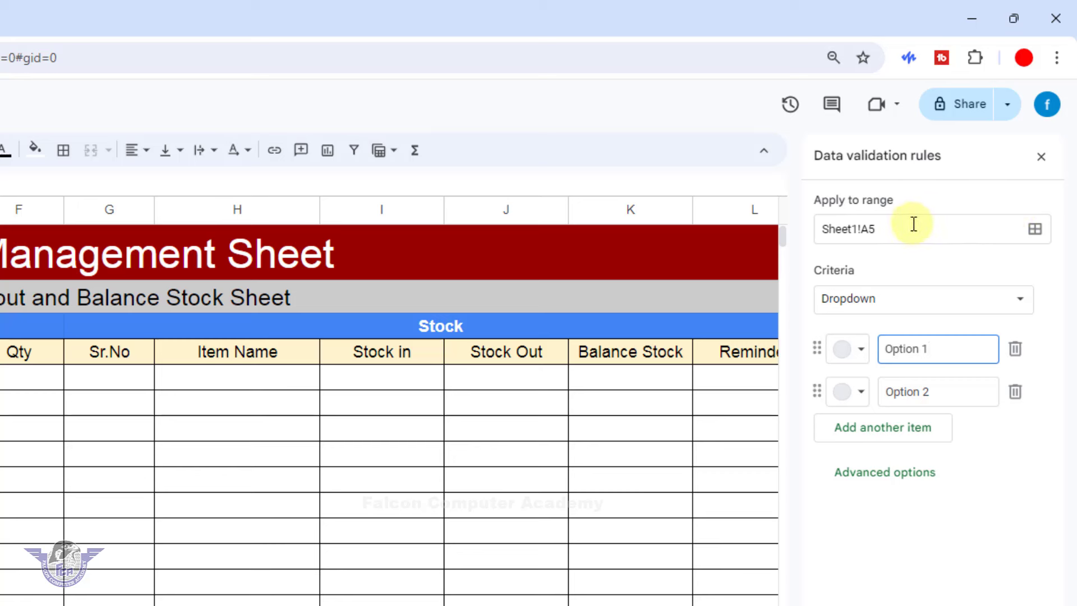
click(911, 229)
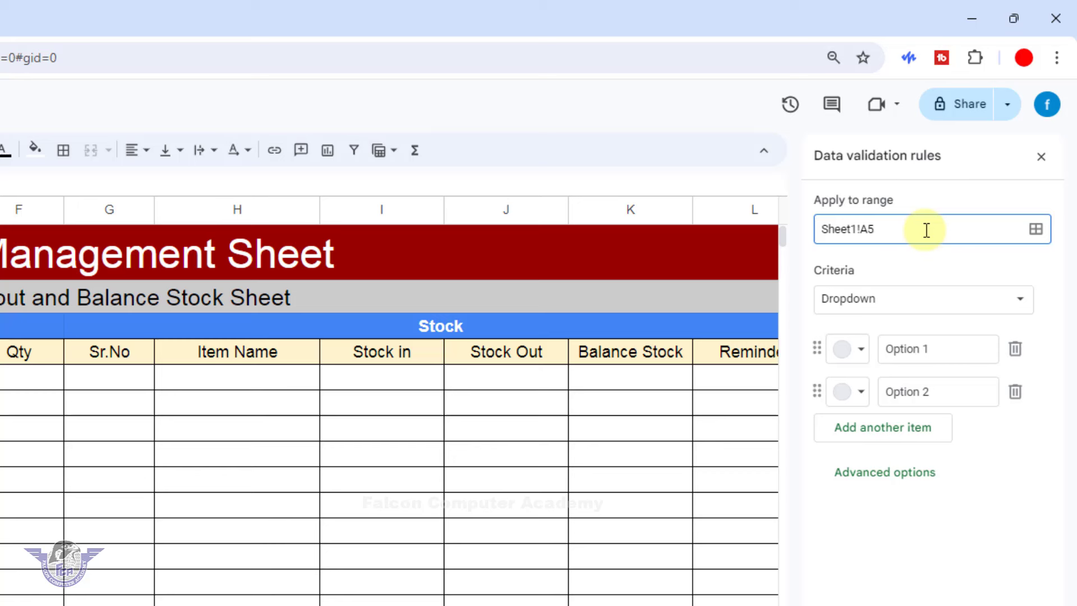
text(:A30)
Set the rule's criteria to "Is valid date" and save the rule
click(1021, 303)
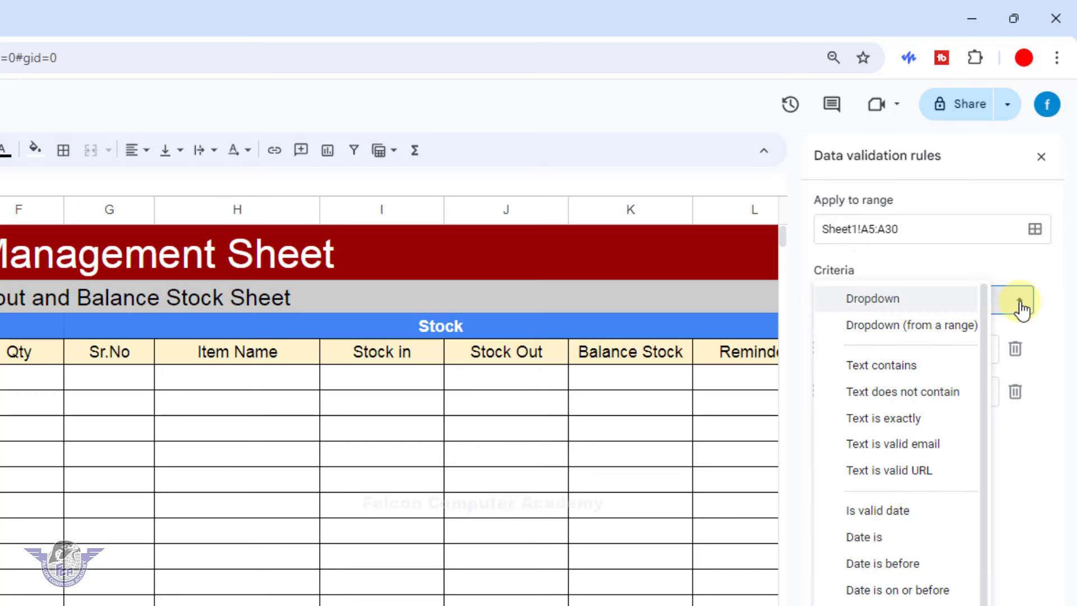
click(913, 514)
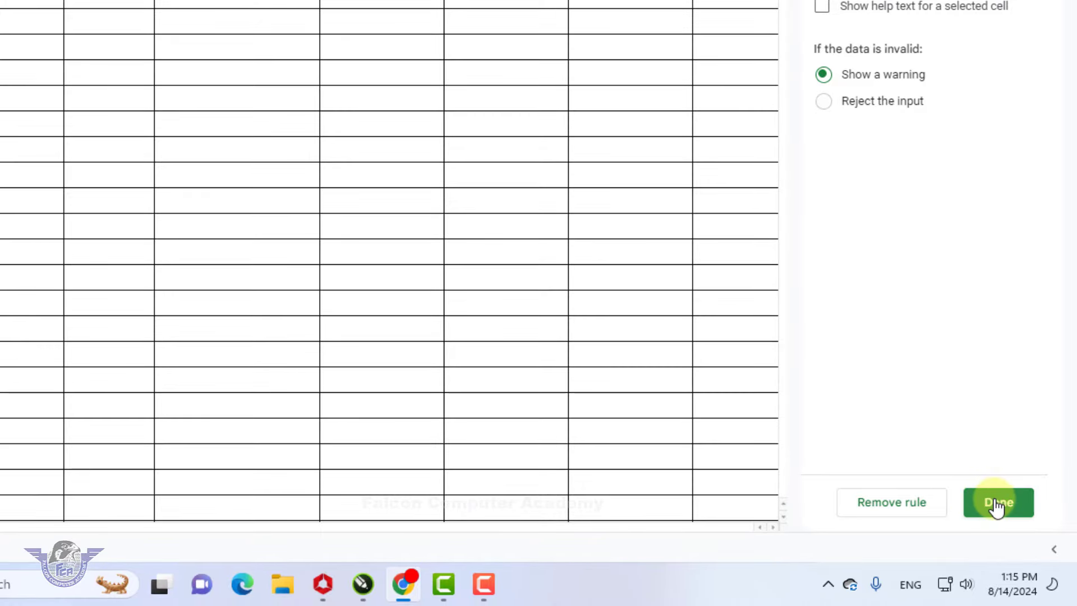
click(997, 504)
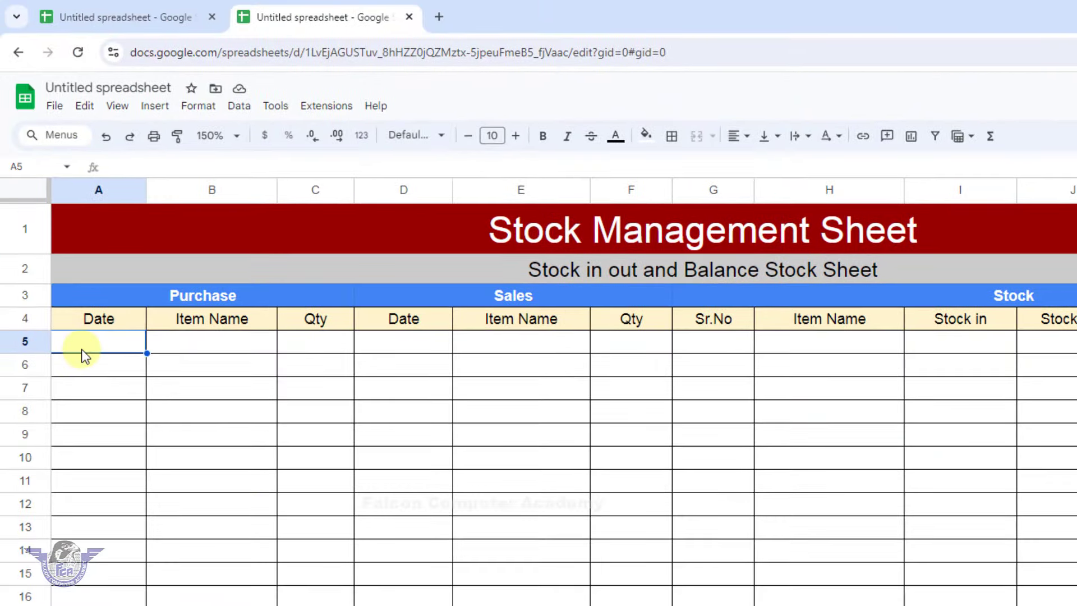
Enter the purchase date 8/14/2024 in cell A5 using the date picker
double_click(82, 345)
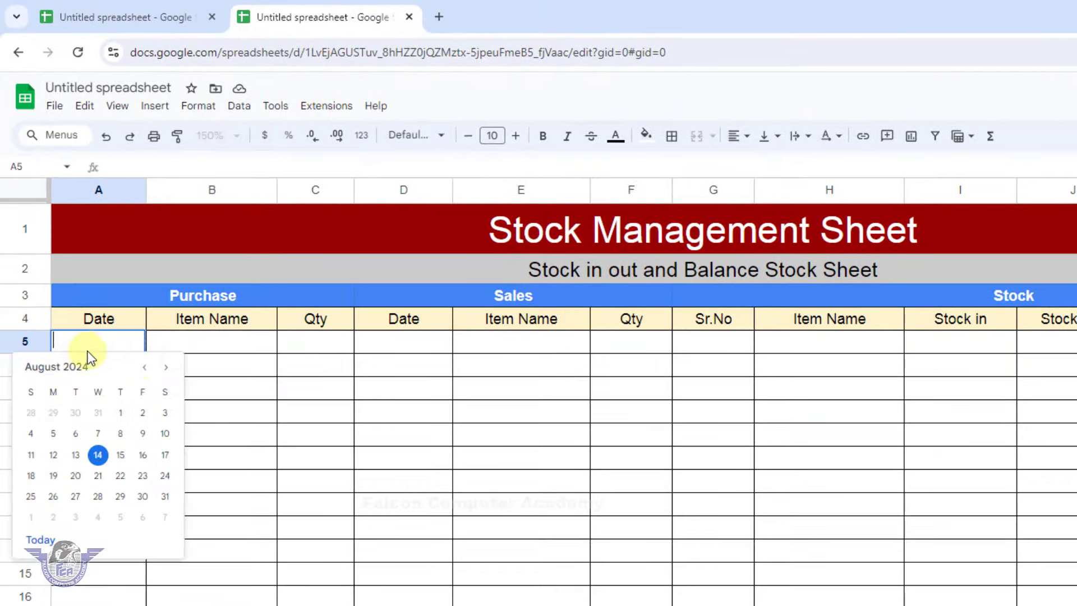
click(99, 456)
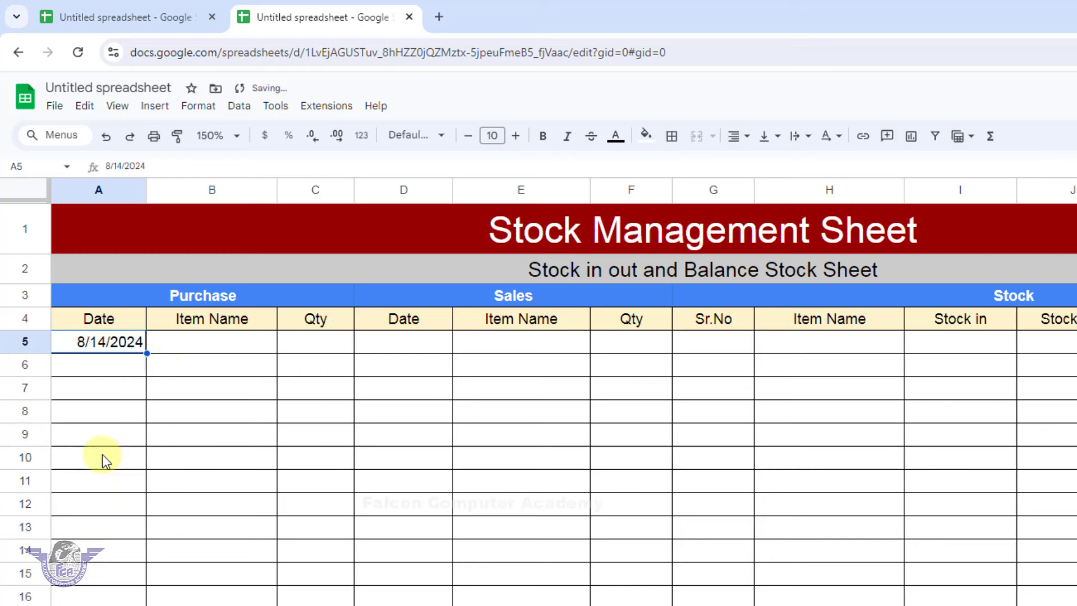
click(217, 349)
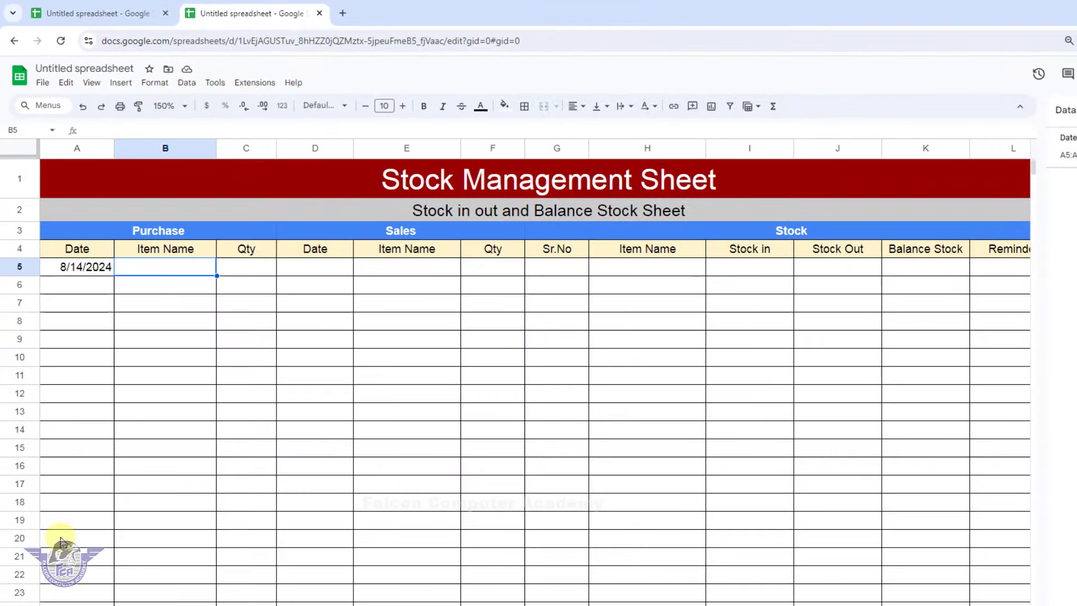
Check that the date picker opens in purchase date cells A10 and A8
double_click(60, 540)
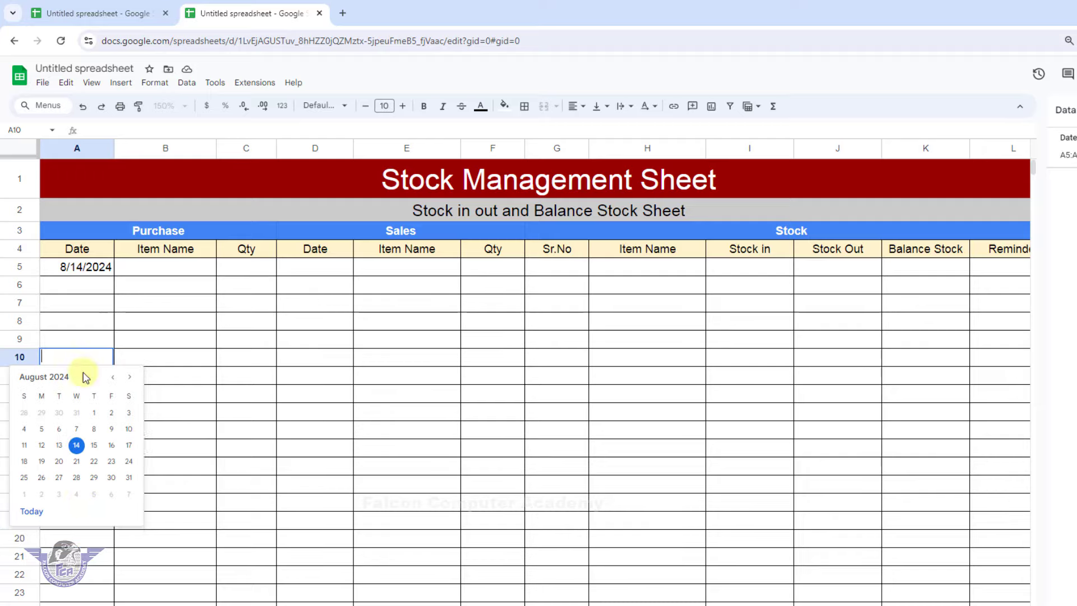
double_click(84, 321)
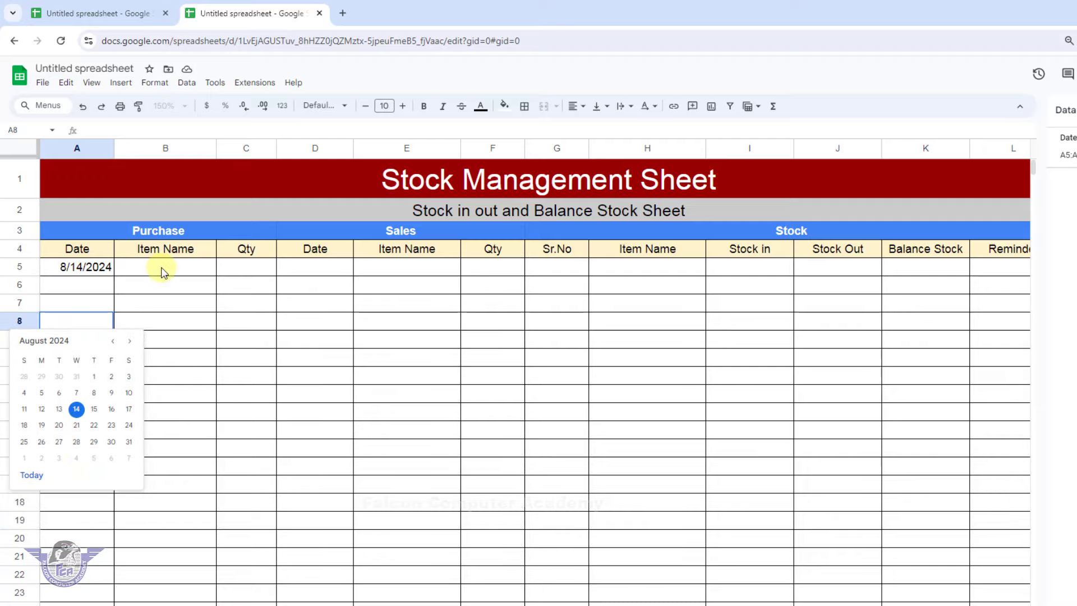
click(161, 268)
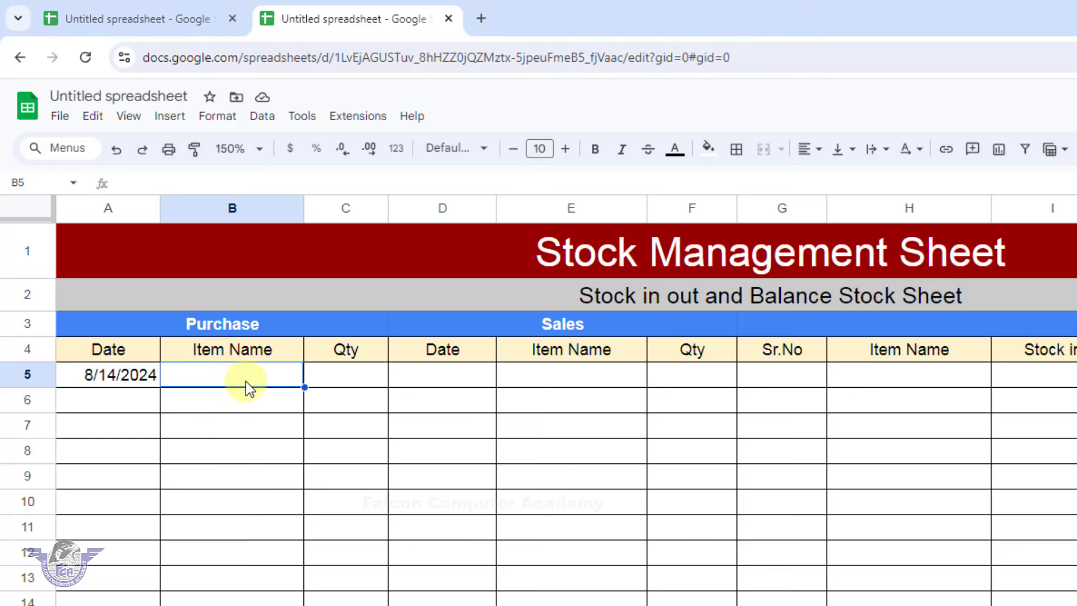
Add a data validation rule for the purchase item name cells B5:B30
click(274, 124)
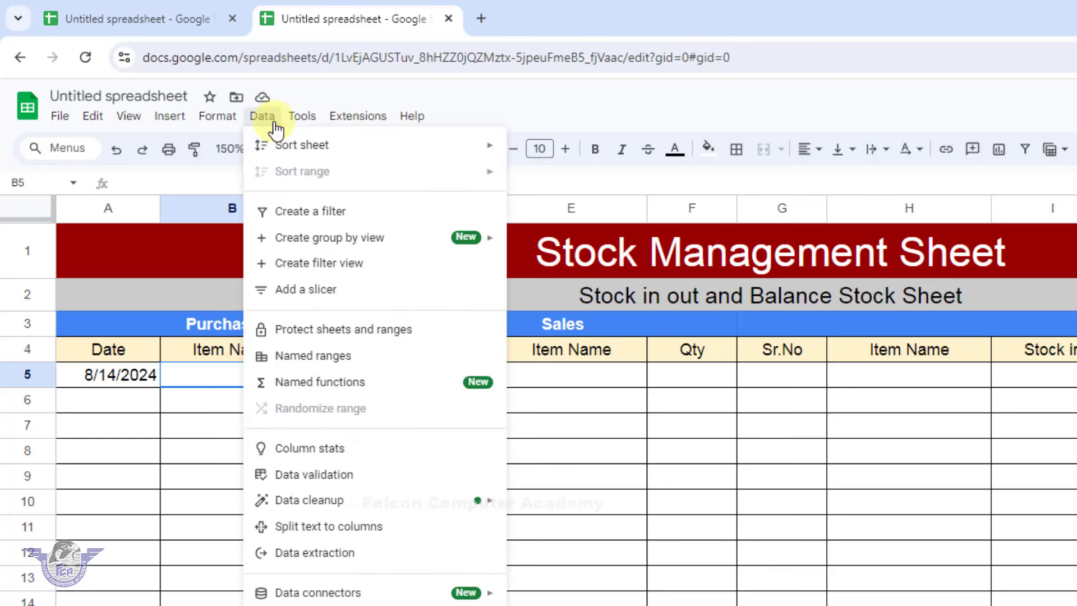
click(337, 474)
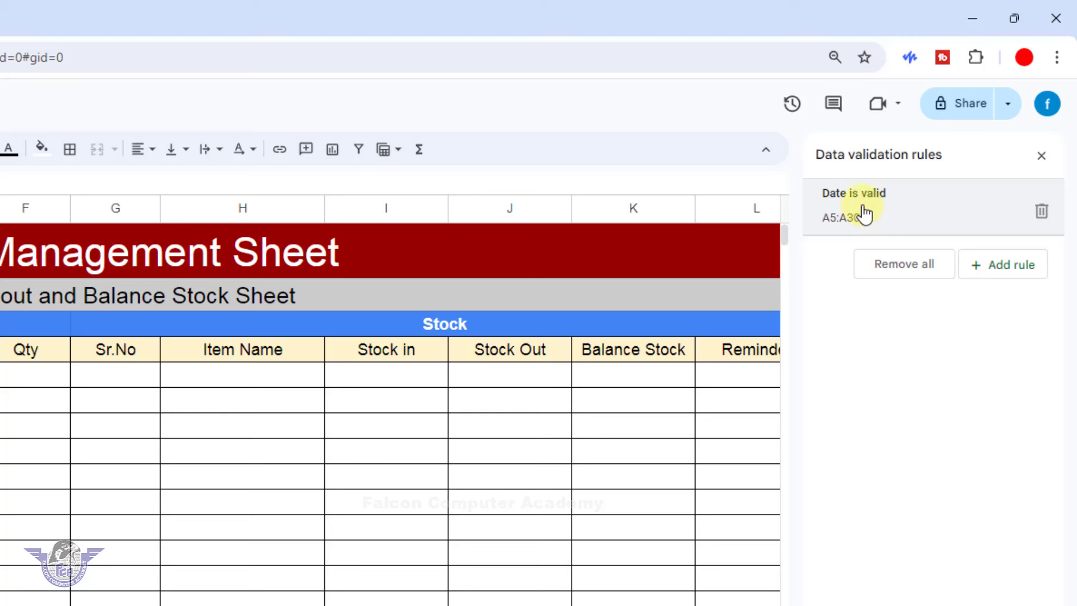
click(1013, 270)
click(904, 231)
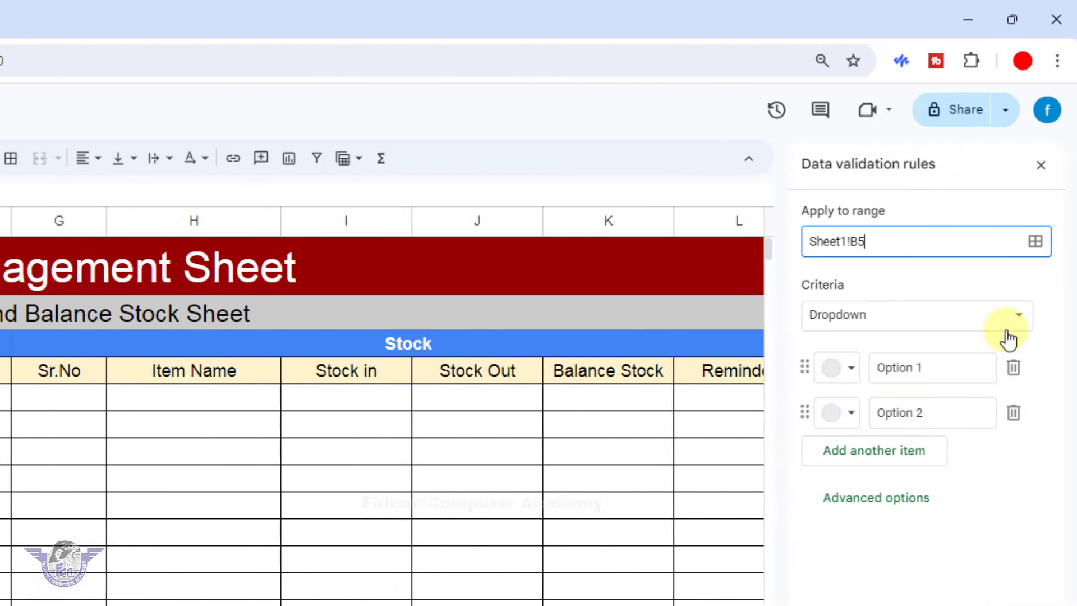
text(:)
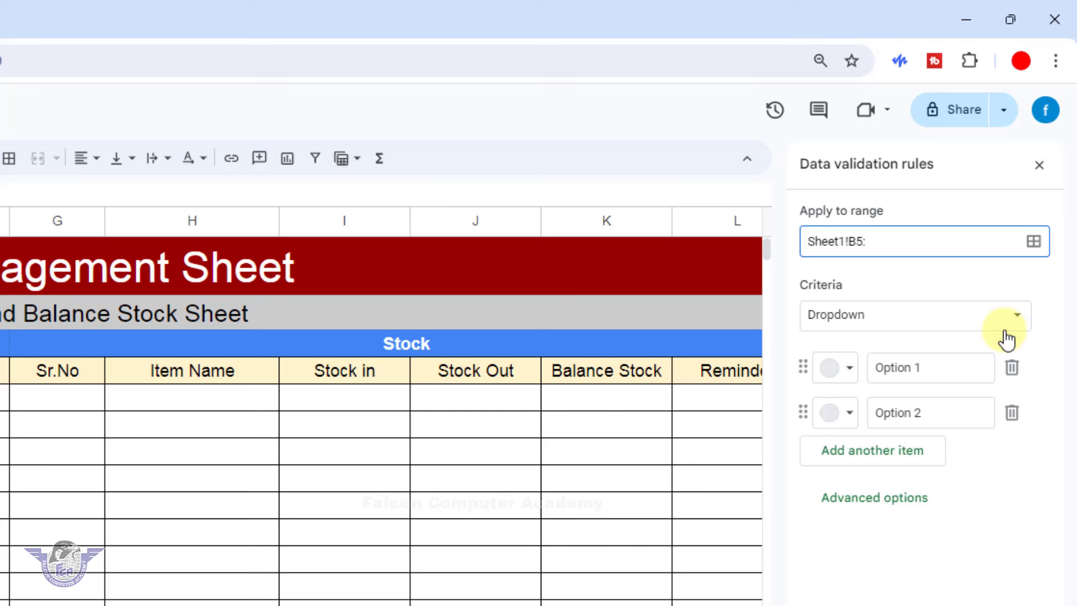
text(B30)
Set the item name rule's criteria to Dropdown and check the dropdown cells down to row 30
click(1001, 317)
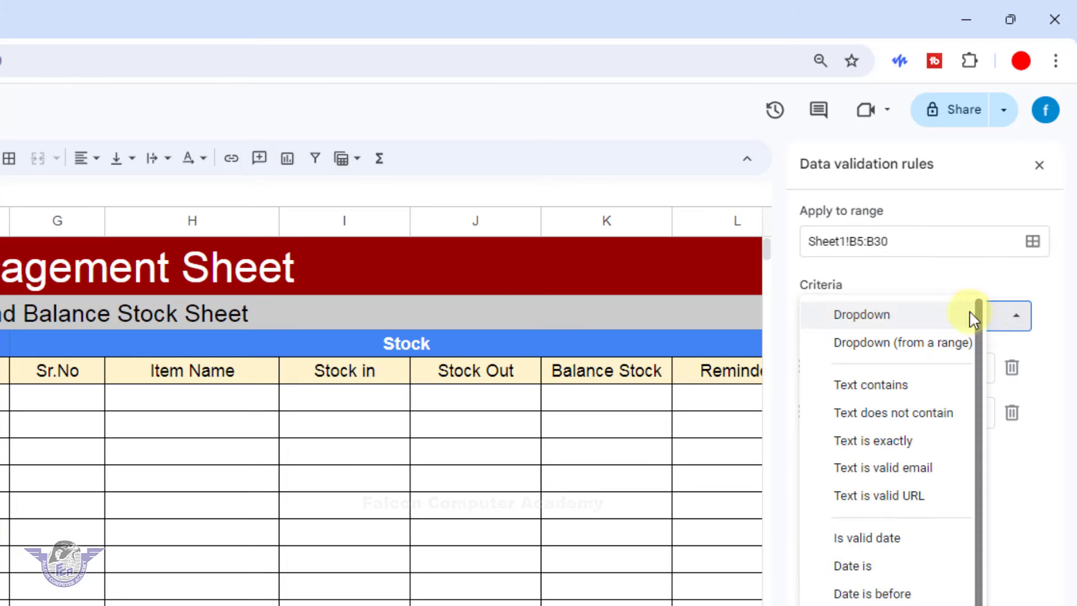
click(875, 319)
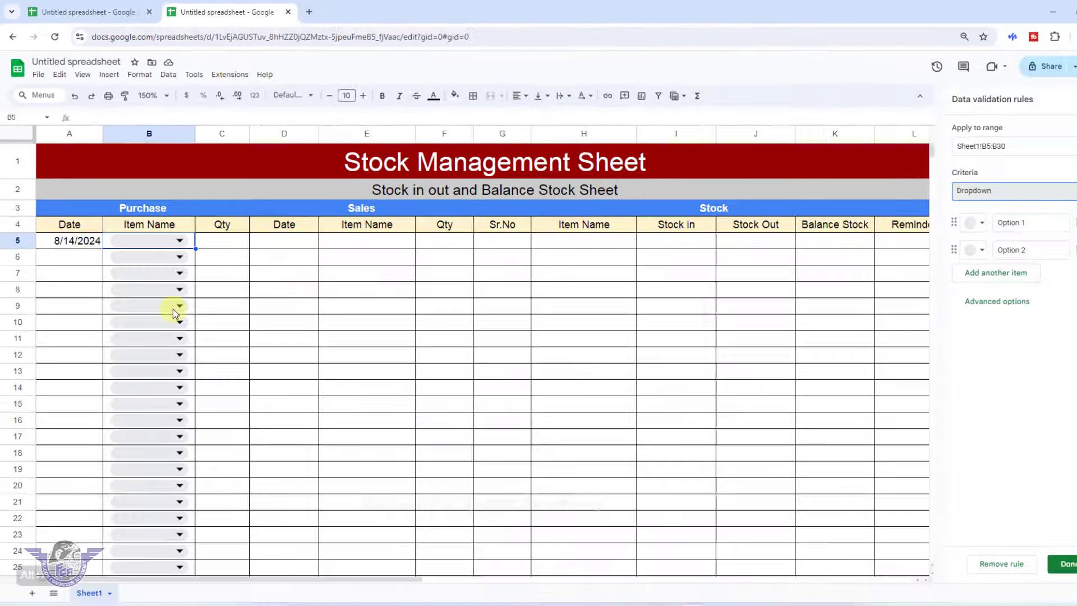
scroll(270, 454, down, 3)
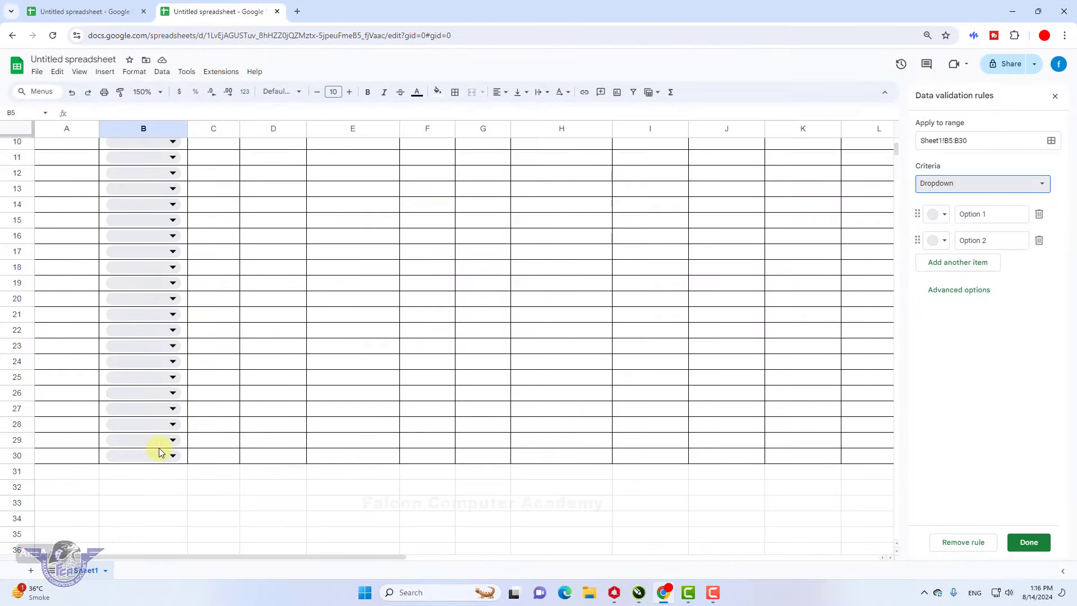
Replace the first dropdown option in the B5:B30 item name rule with Keyboard
scroll(159, 447, up, 3)
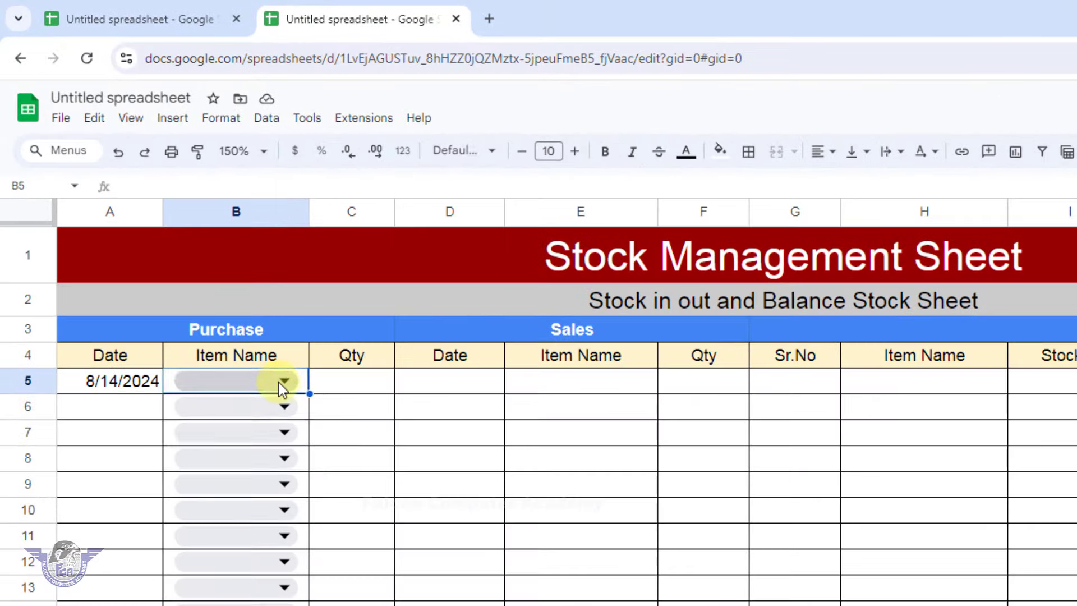
click(175, 231)
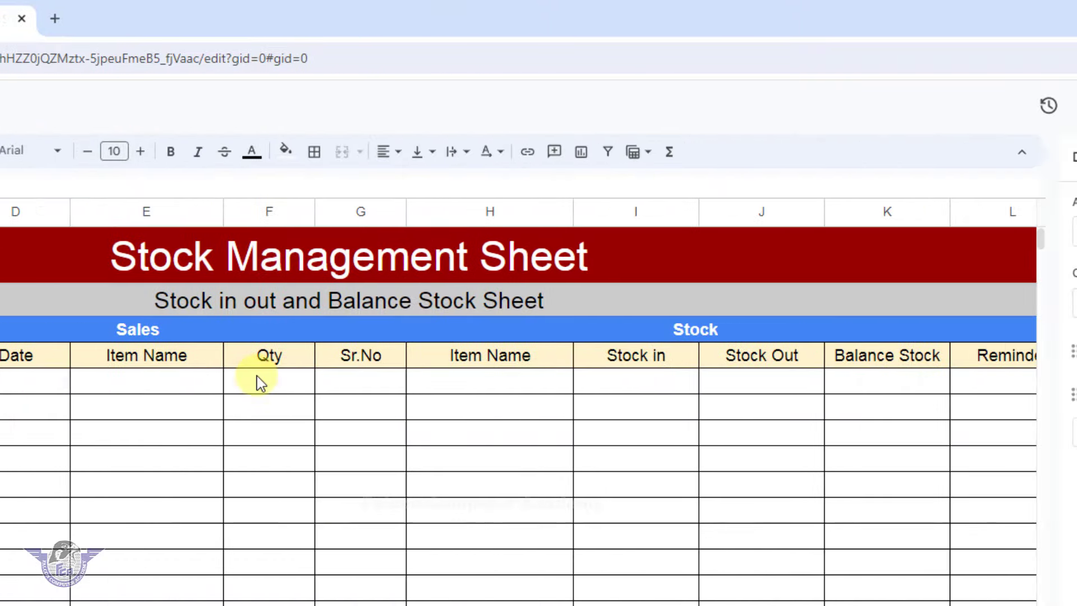
drag(950, 351, 886, 359)
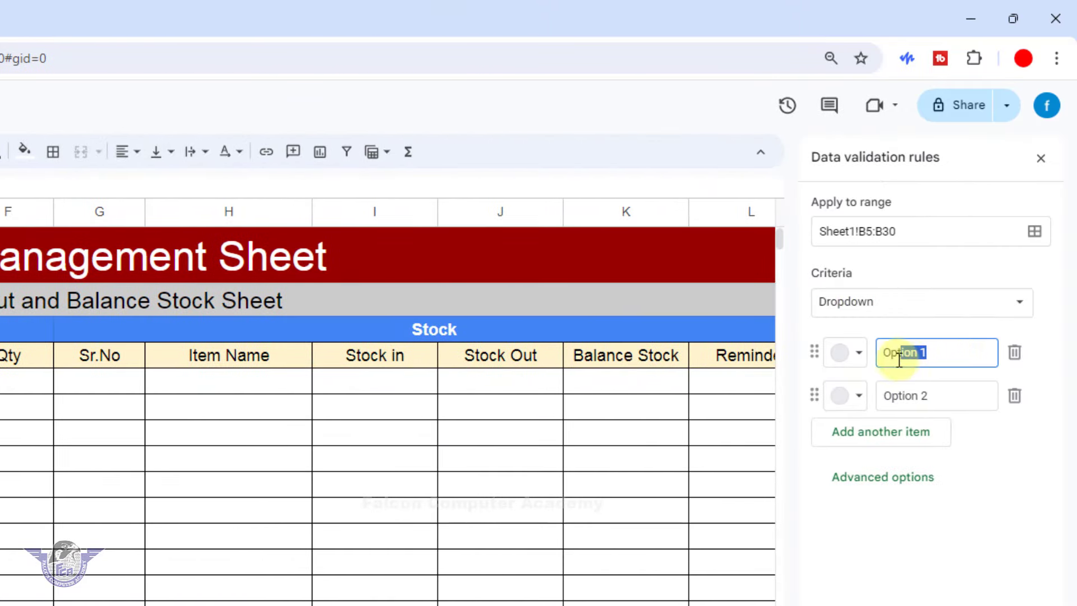
key(BackSpace)
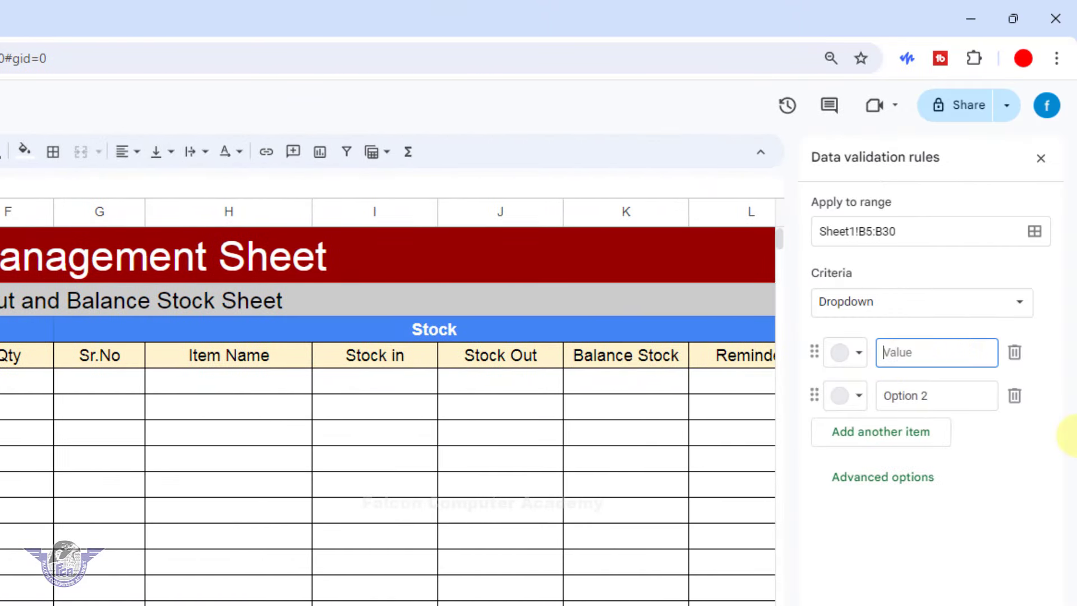
text(Keyboard)
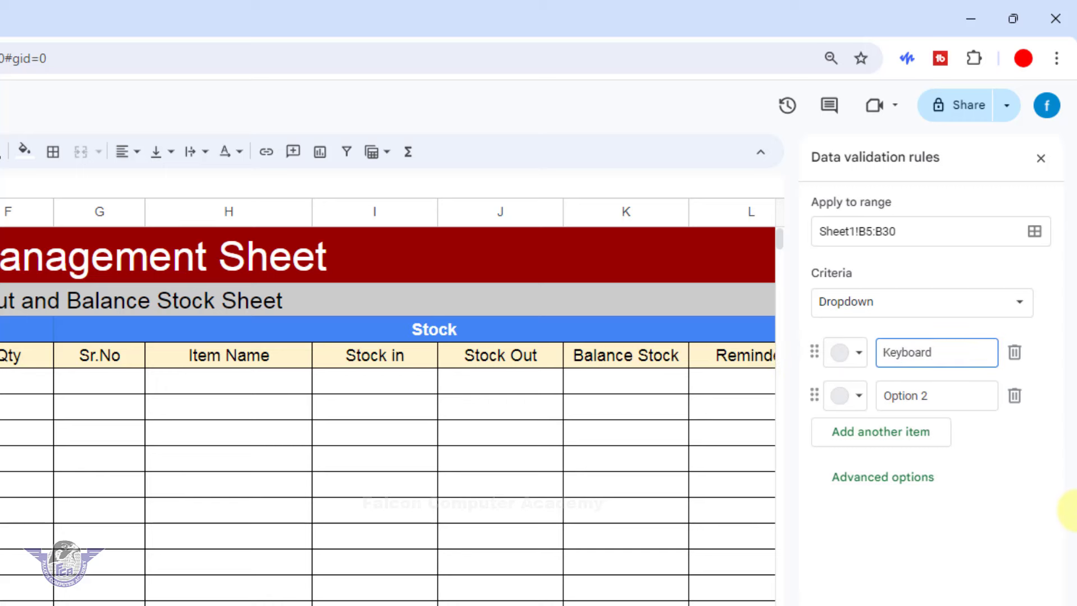
Replace the second dropdown option with Mouse and add a blank option below it
click(946, 399)
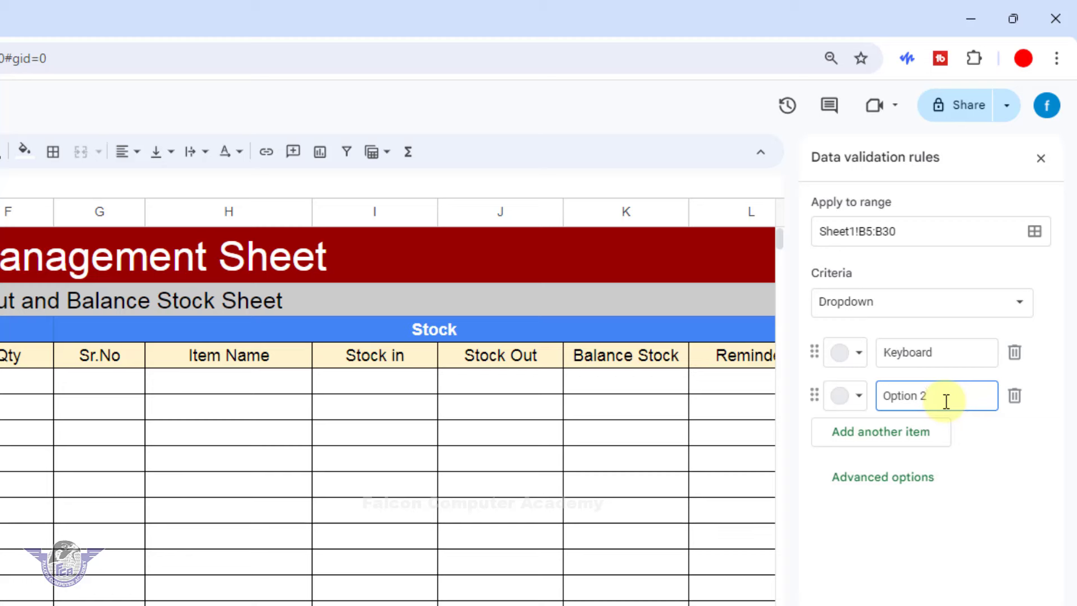
key(BackSpace)
key(BackSpace)
key(BackSpace)
key(BackSpace)
key(BackSpace)
key(BackSpace)
key(BackSpace)
key(BackSpace)
text(Mo)
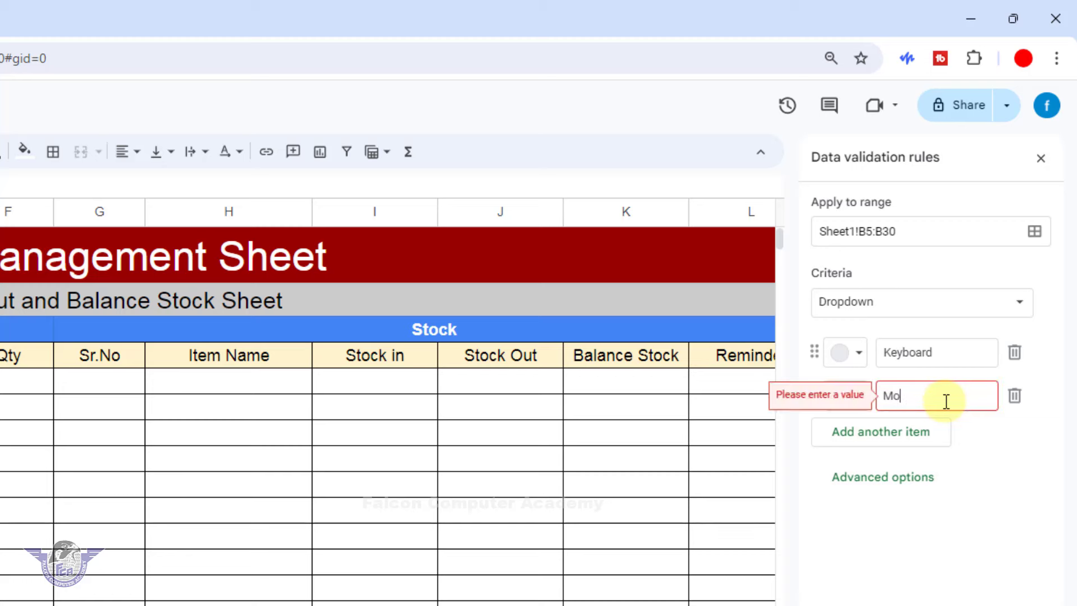
text(use)
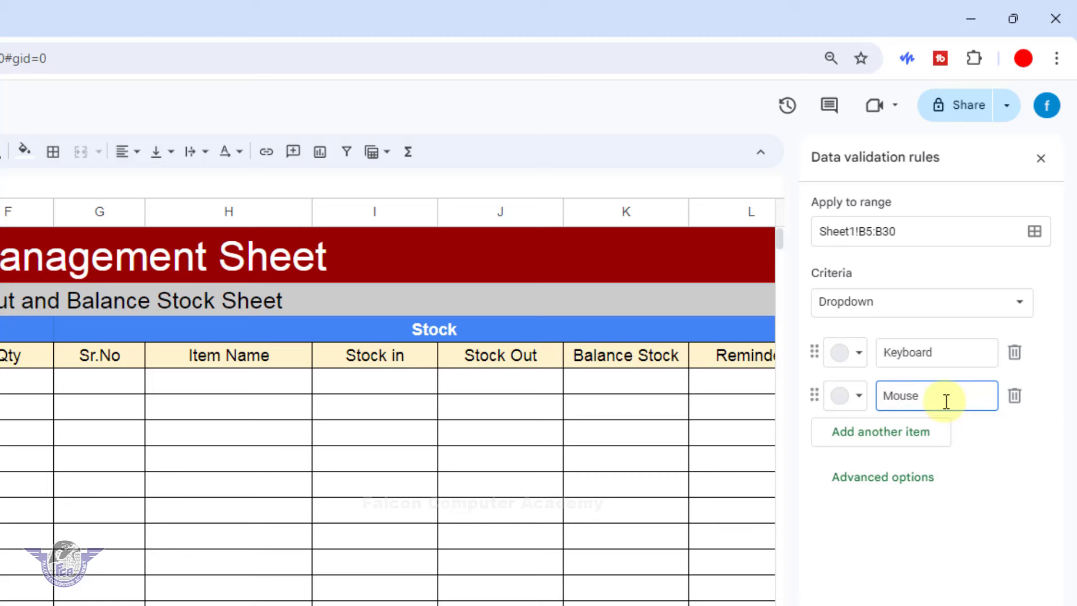
key(Return)
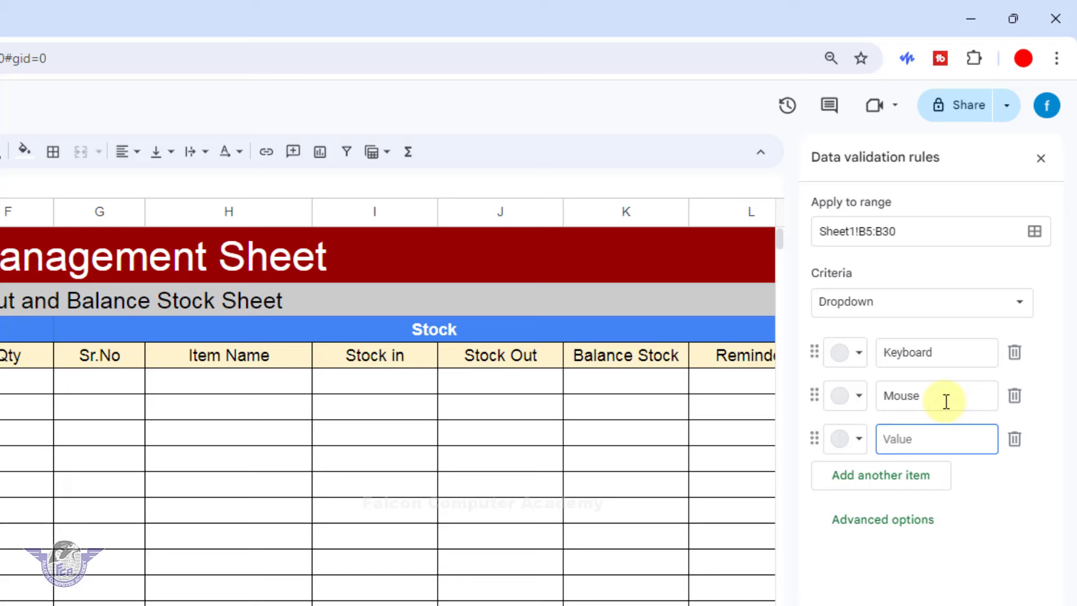
Add USB, Printer and Scanner as further dropdown options for the item names
text(USB)
key(Return)
text(P)
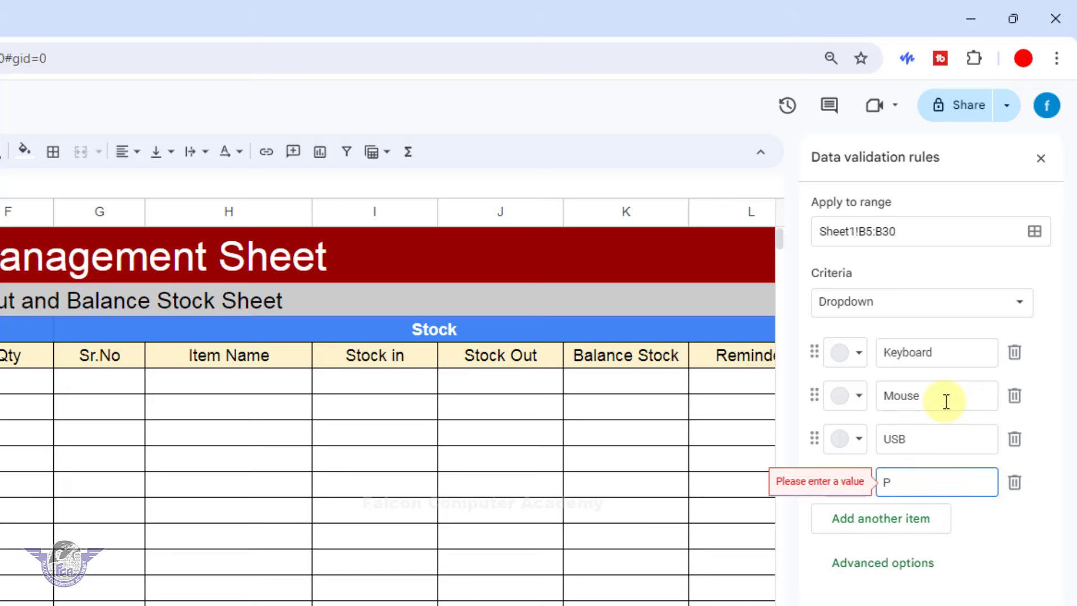
text(rinter)
key(Return)
text(canner)
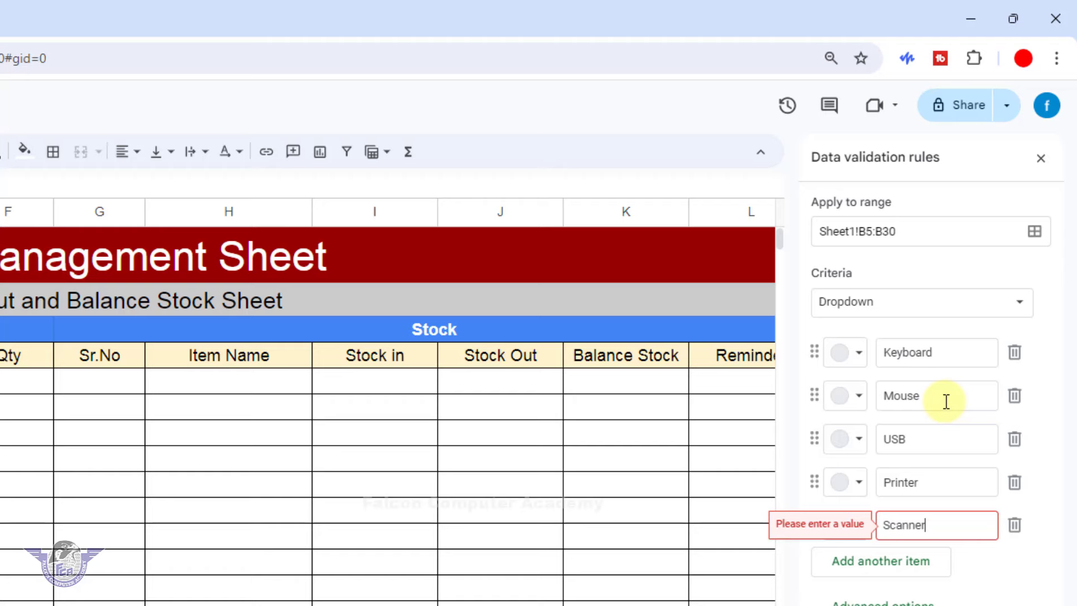
key(Return)
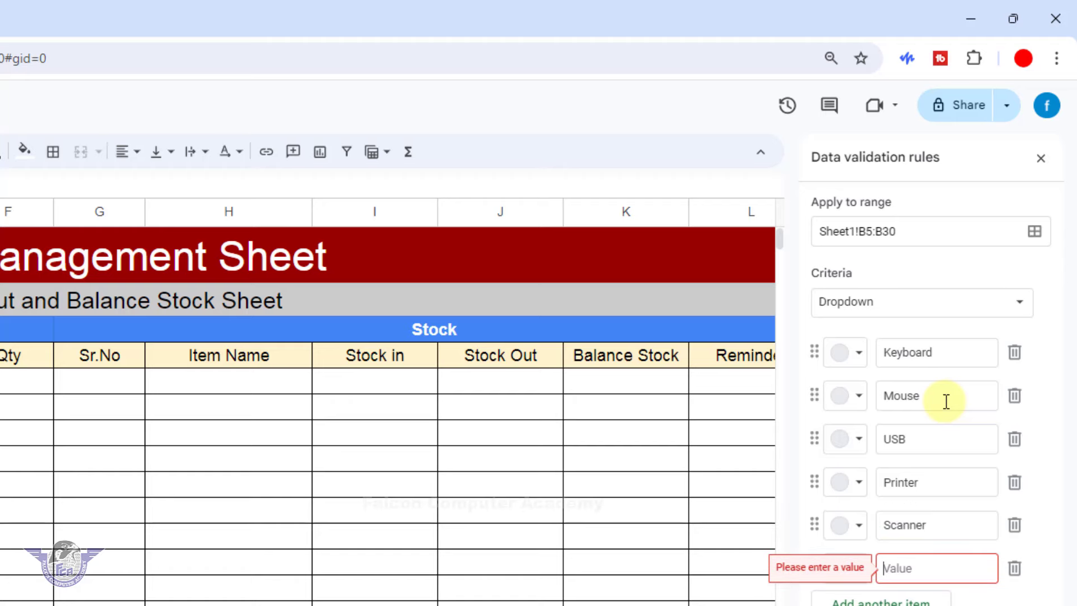
Add LED, LCD and LapTop to the item name dropdown options
text(LED)
key(Return)
text(LCD)
key(Return)
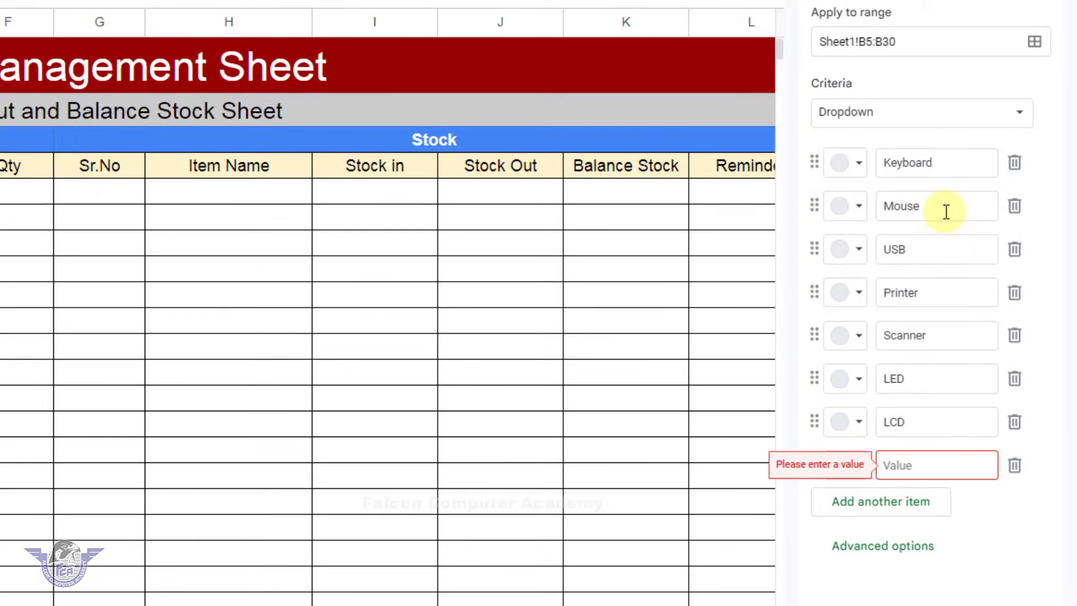
text(LAP)
key(BackSpace)
text(apTop)
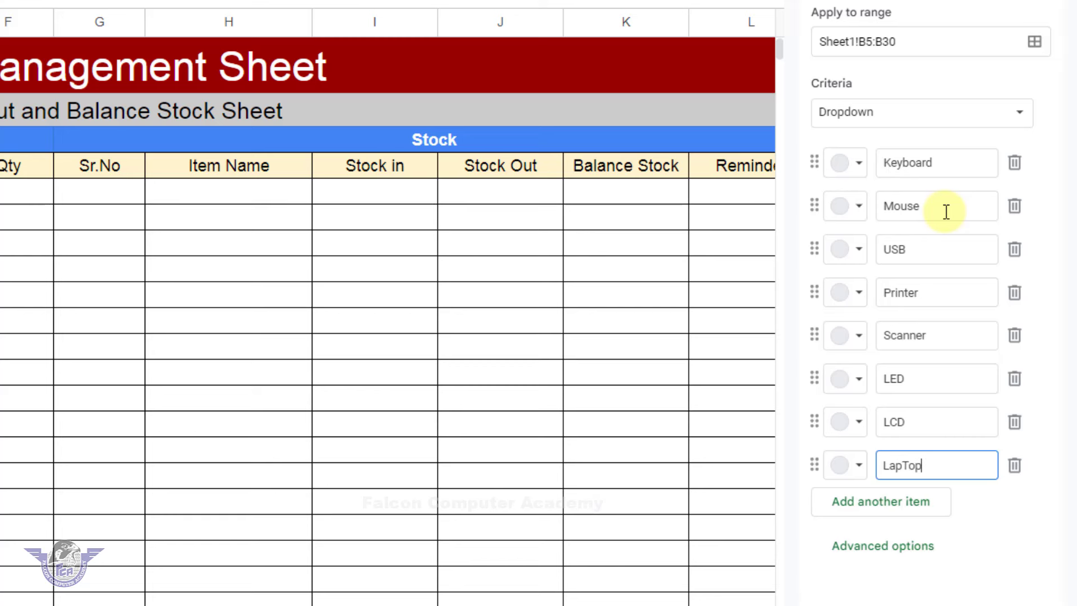
key(Return)
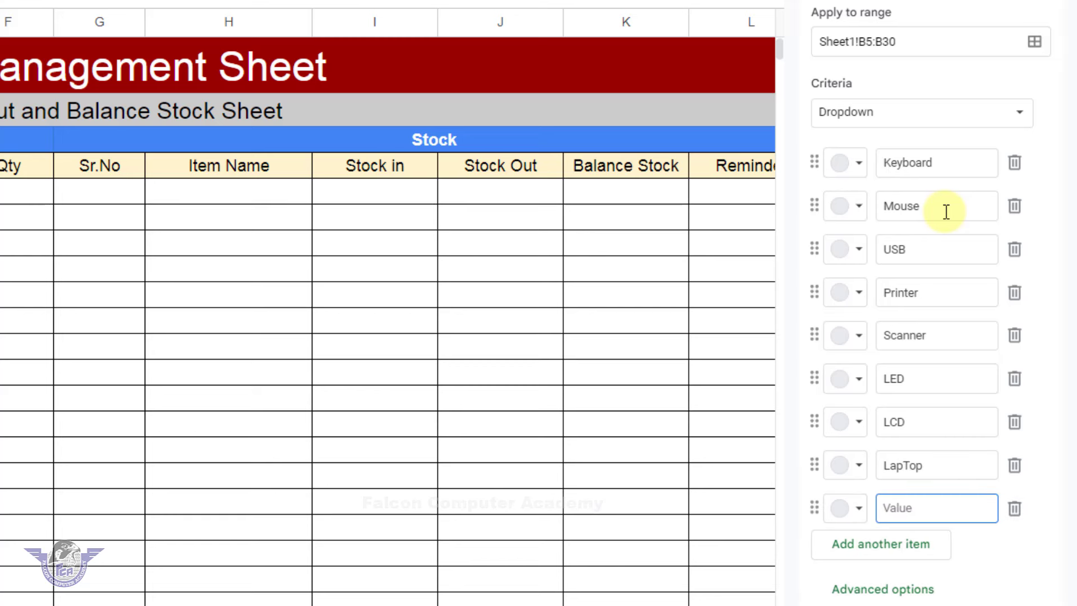
Add Speakers and Cables as the last dropdown options and save the item name rule
text(Speakers)
key(Return)
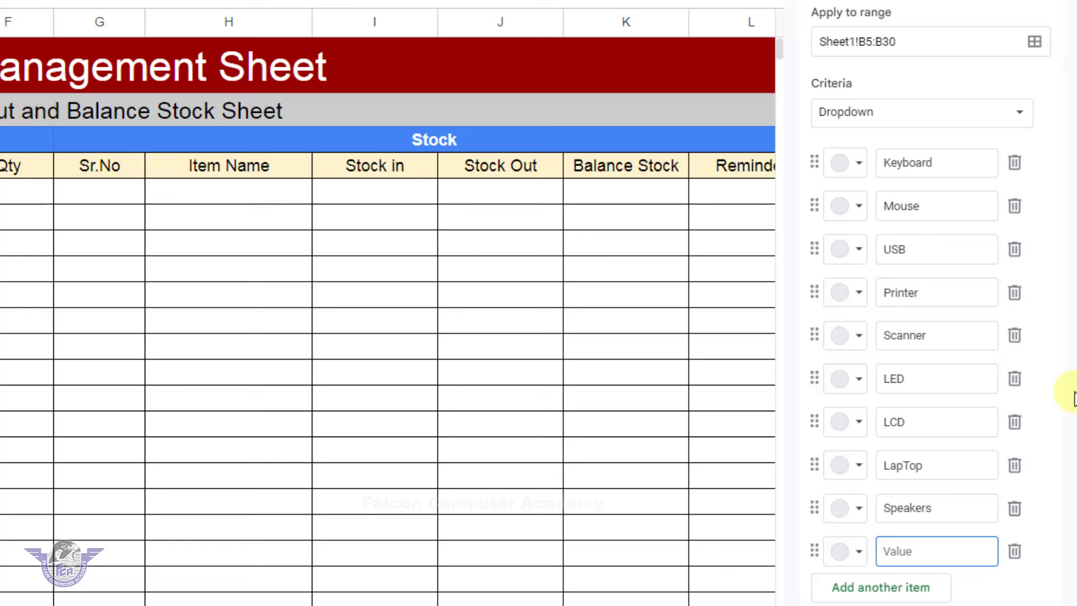
text(Cables)
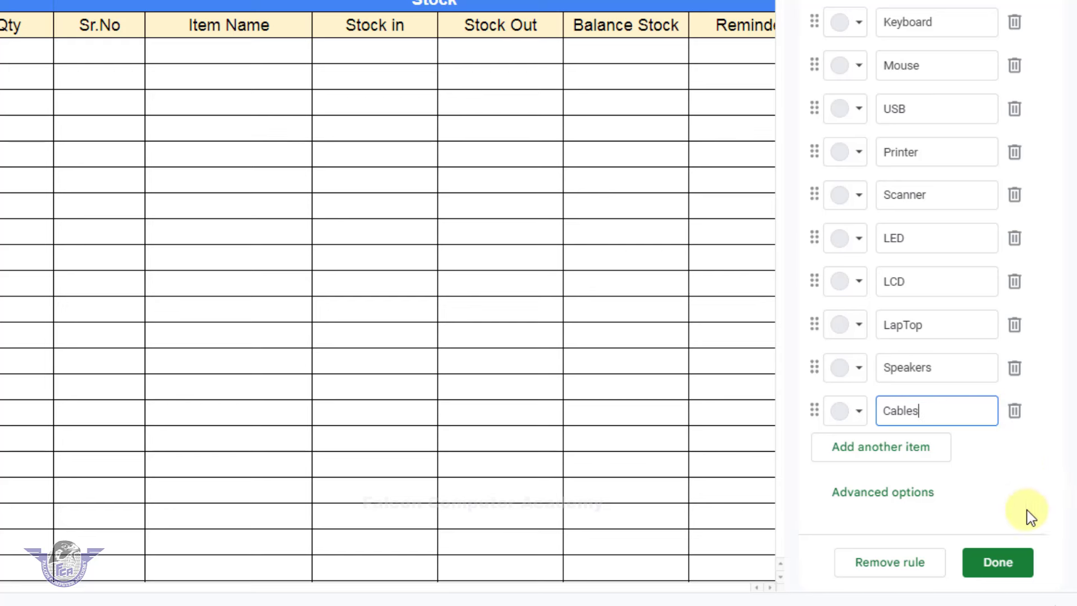
click(1009, 569)
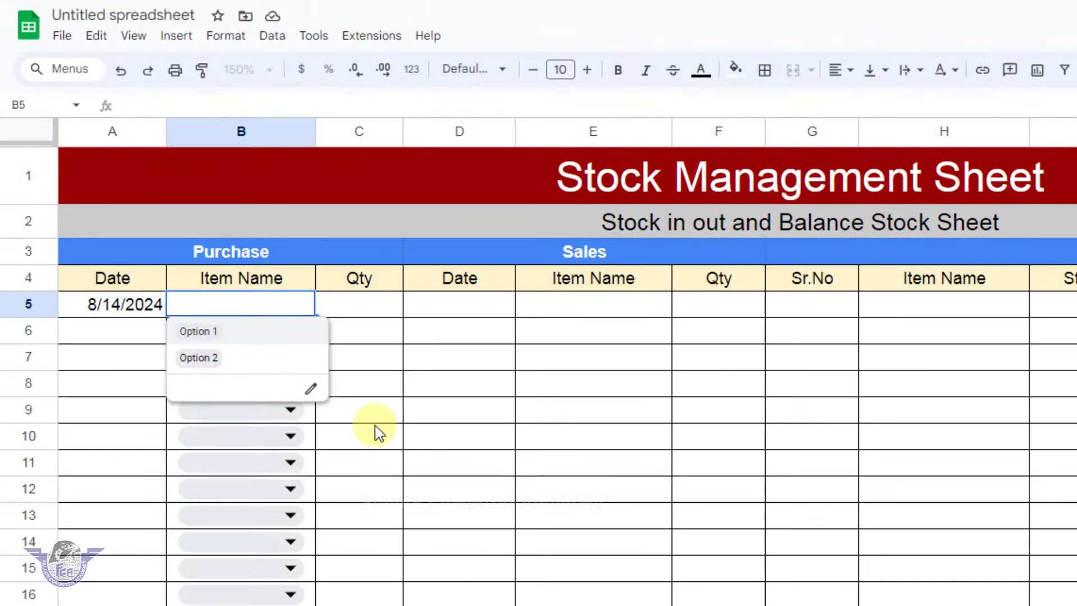
click(316, 408)
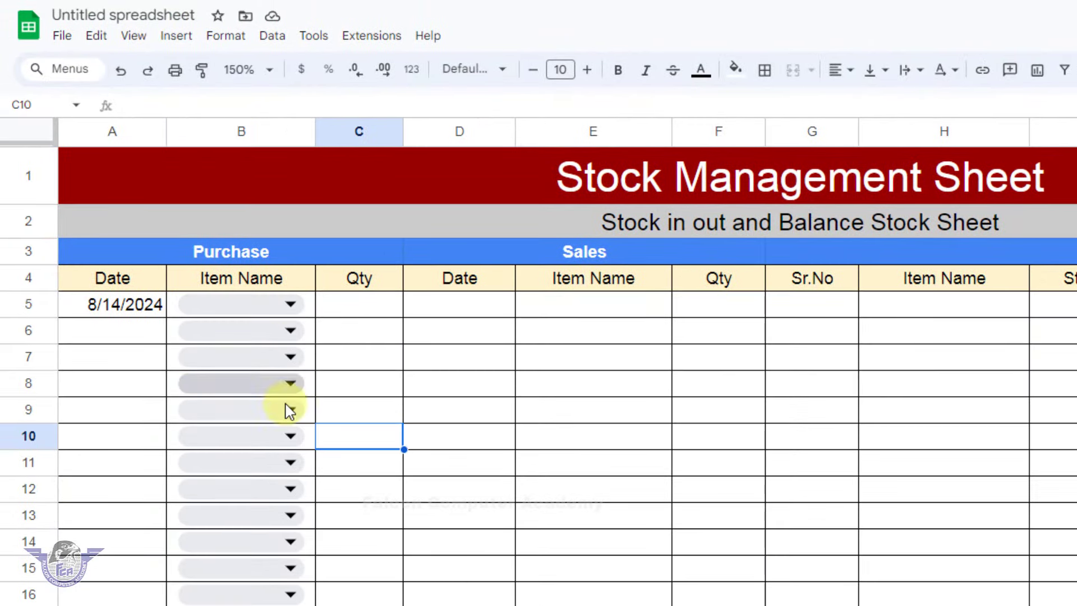
Choose Keyboard as the purchase item in B5 and enter a quantity of 60 in C5
click(290, 305)
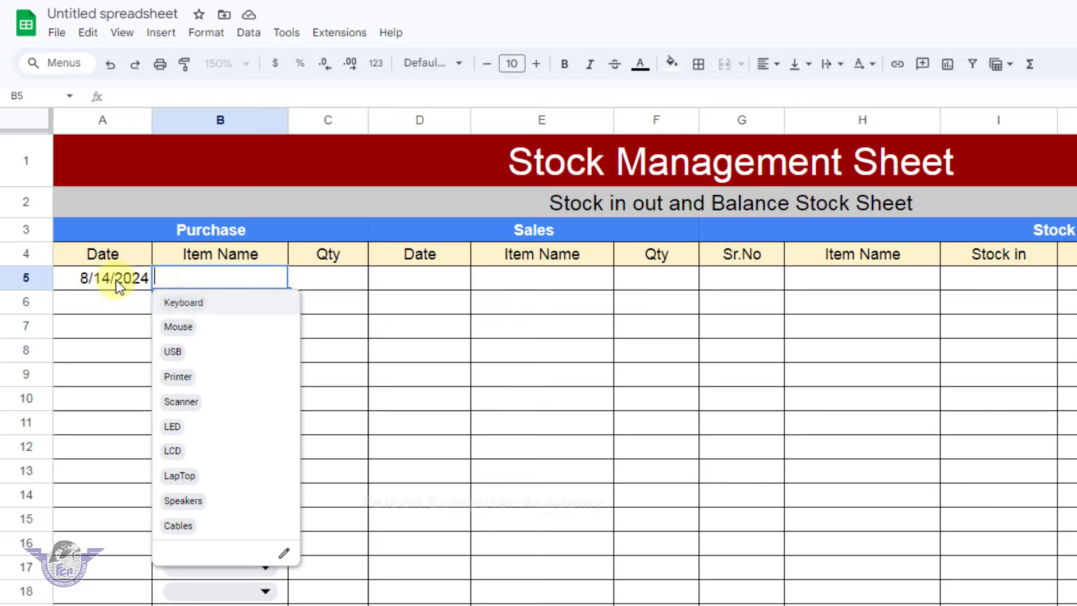
click(188, 303)
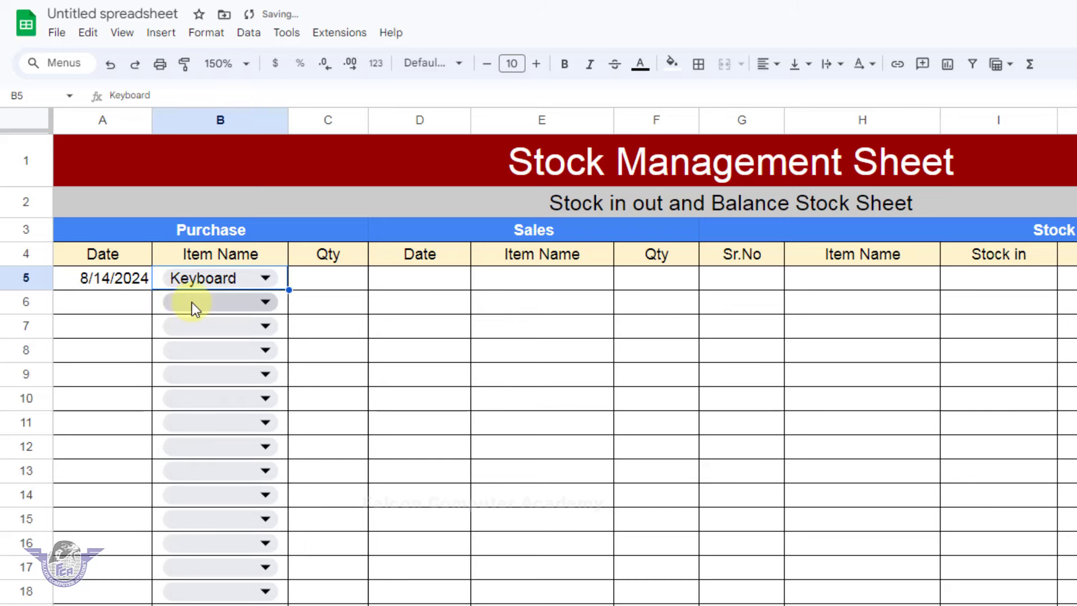
click(334, 280)
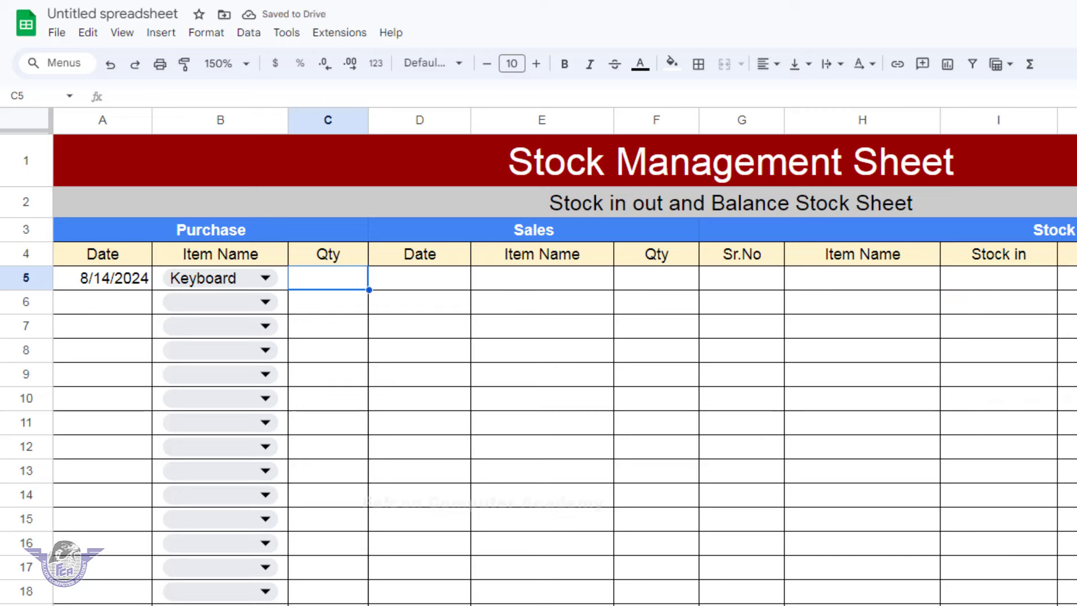
text(60)
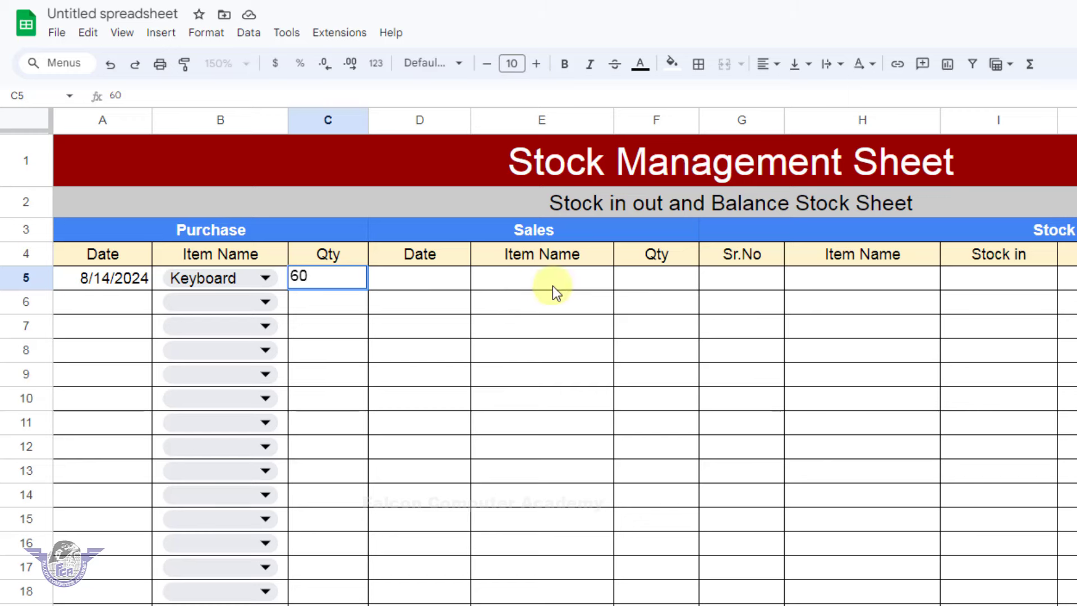
click(430, 276)
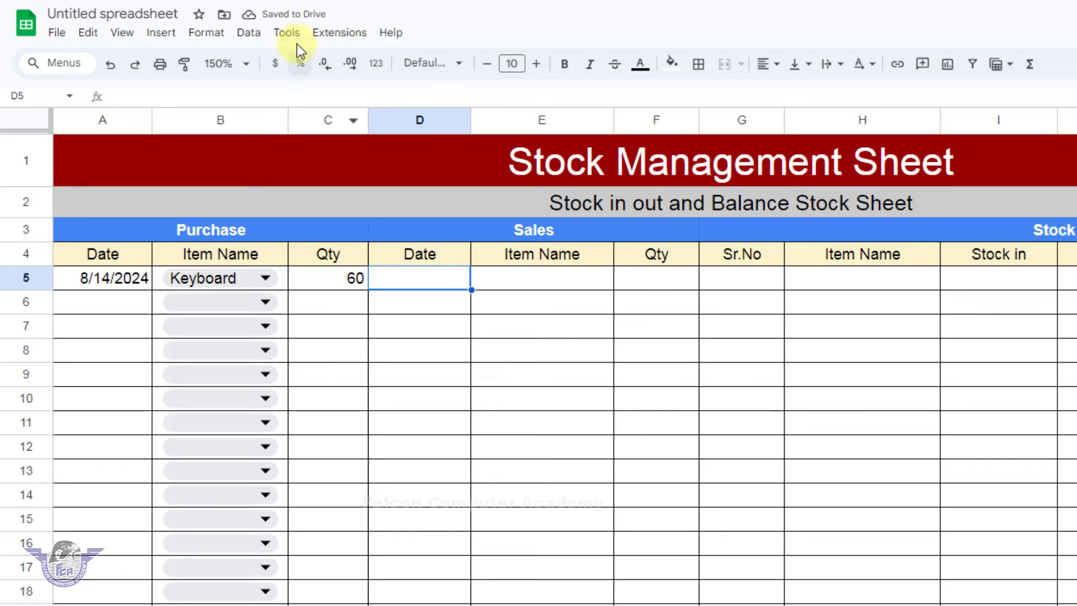
Check that the date picker opens in purchase date cell A6
click(254, 35)
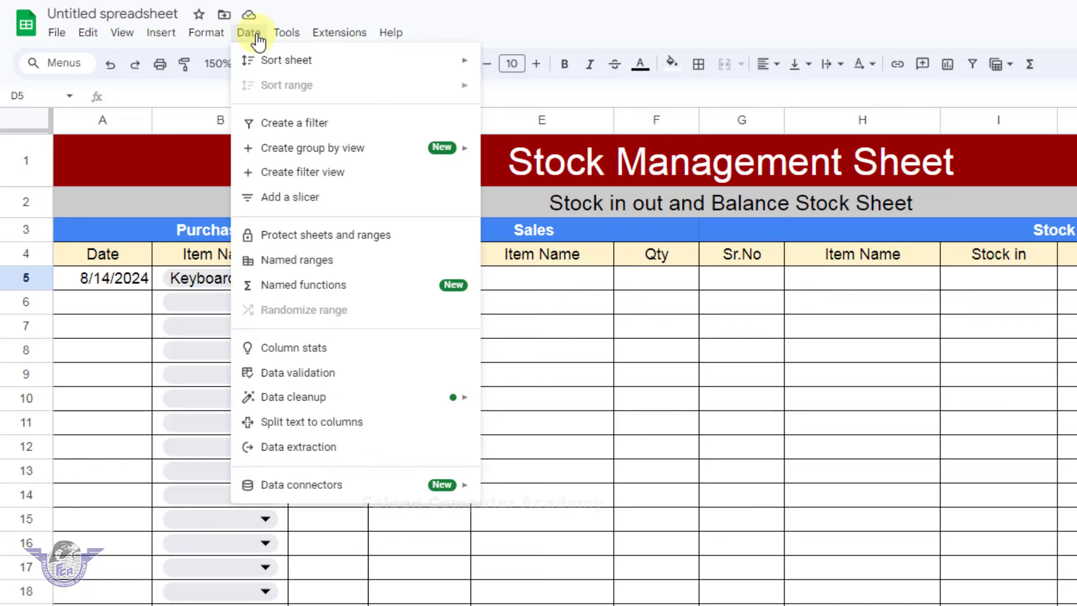
click(729, 373)
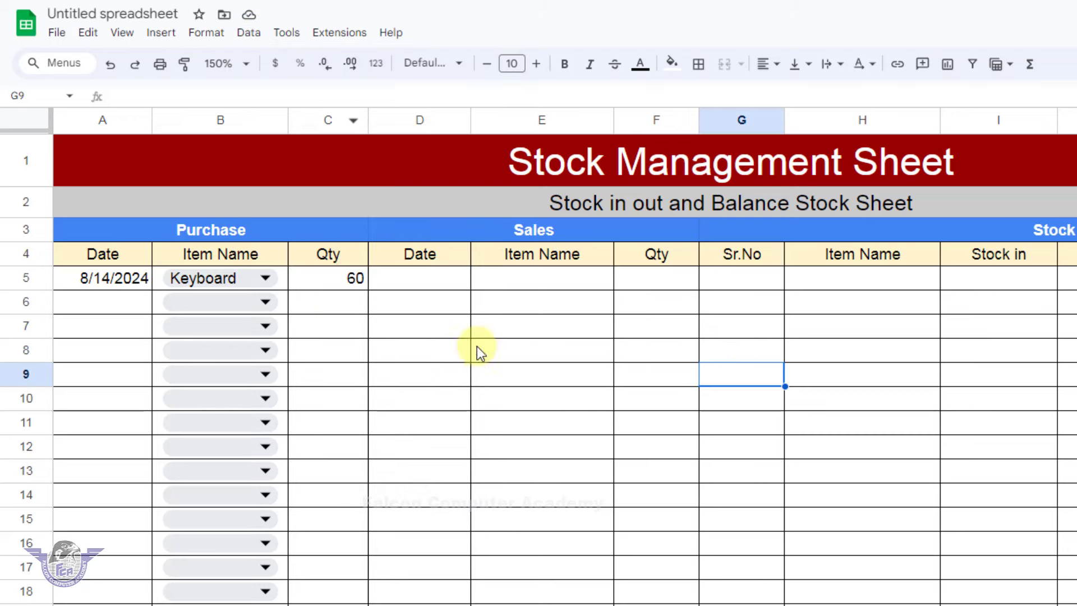
click(121, 300)
click(123, 323)
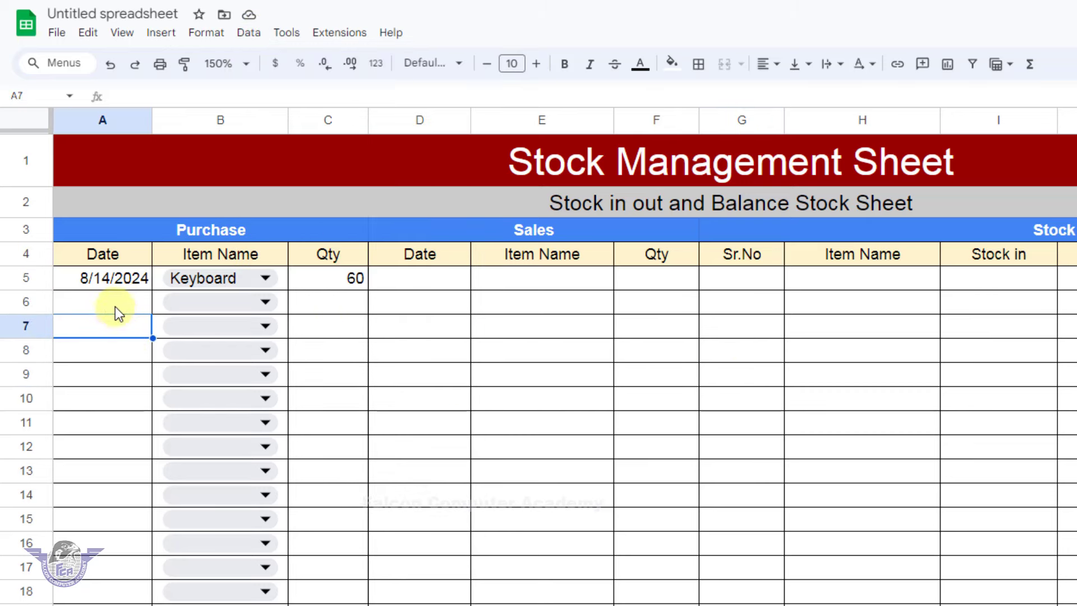
click(116, 307)
double_click(116, 306)
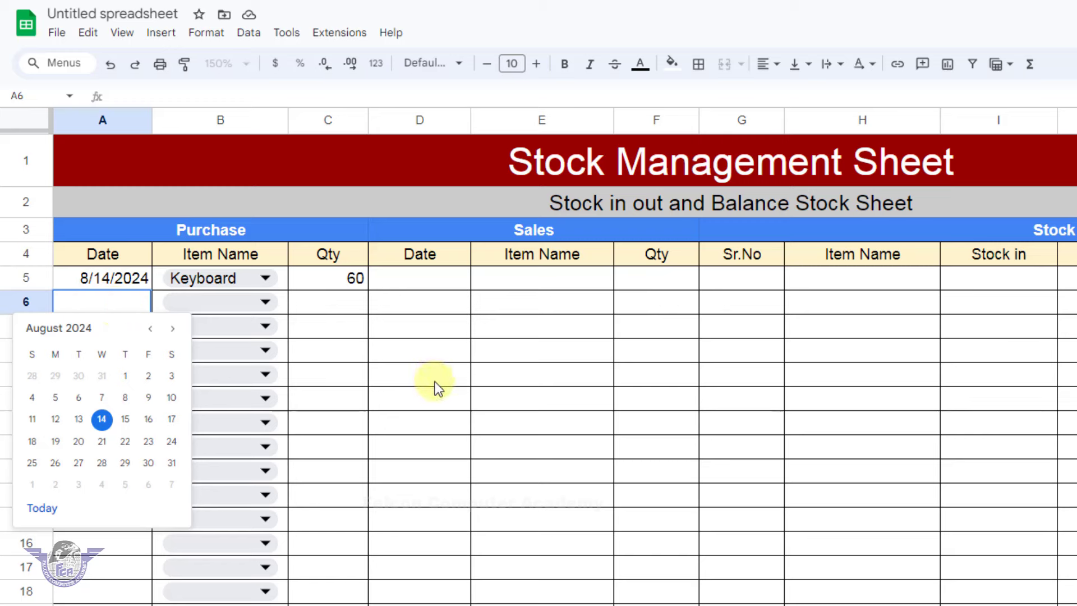
click(435, 383)
Copy the empty purchase date cell A6 and paste it into the sales date cells D5:D30
click(133, 304)
right_click(133, 304)
mouse_move(134, 300)
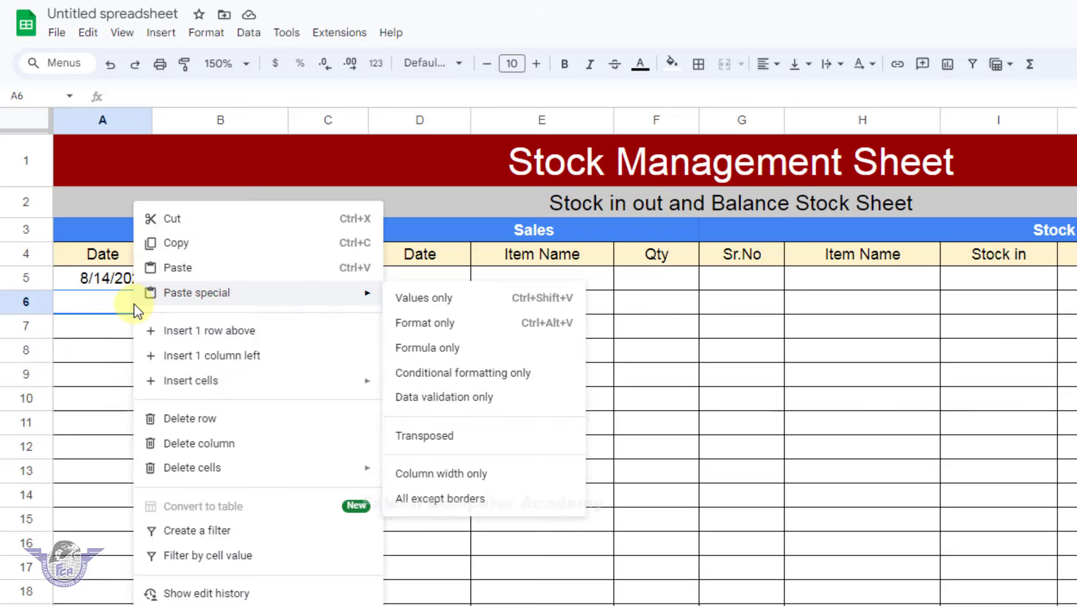
click(169, 242)
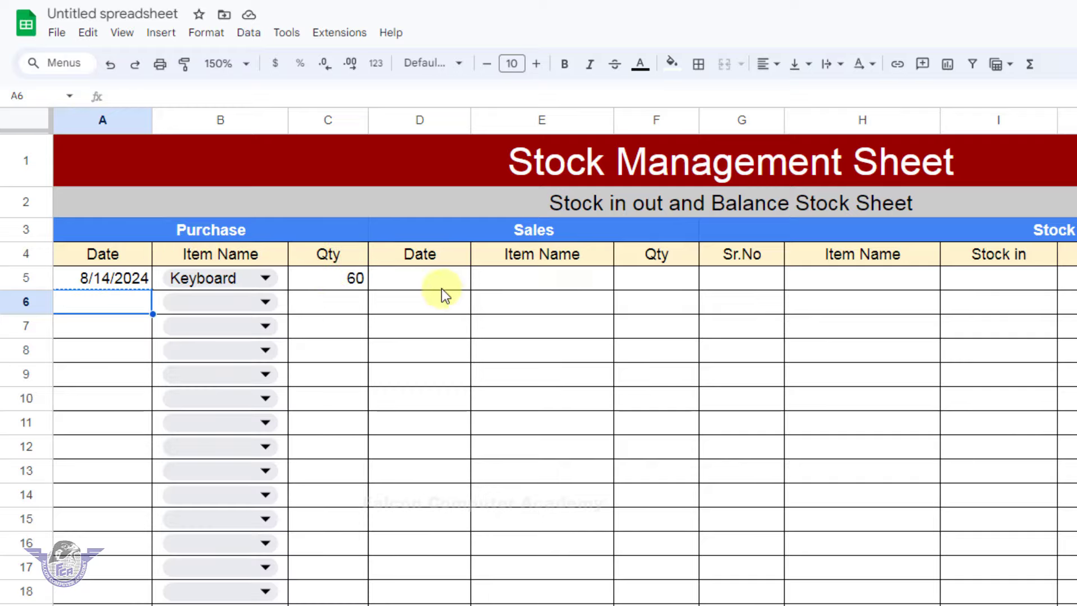
drag(436, 282, 324, 503)
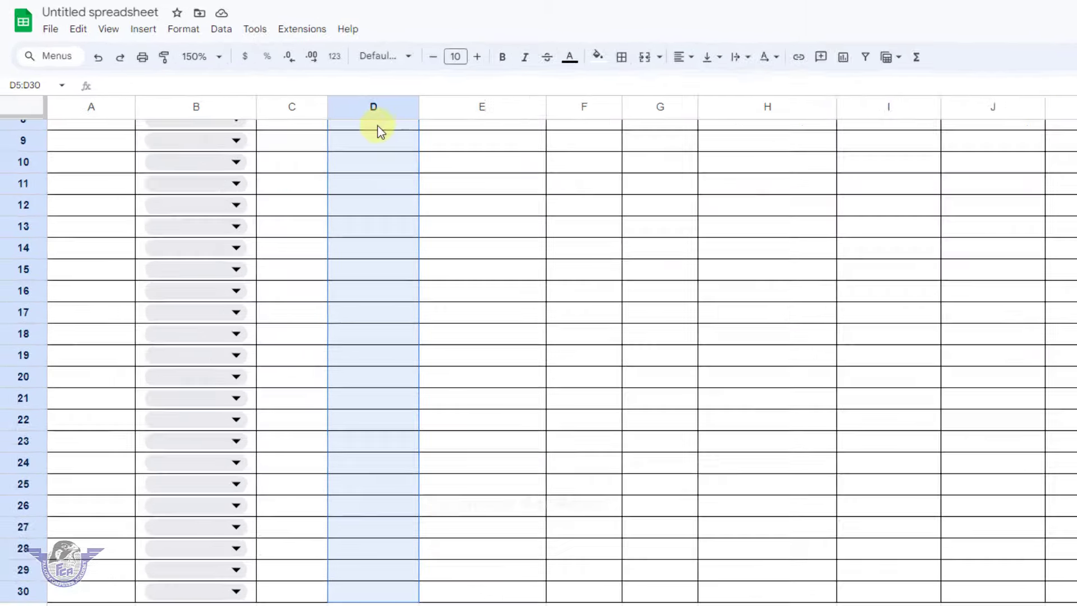
right_click(318, 108)
click(552, 244)
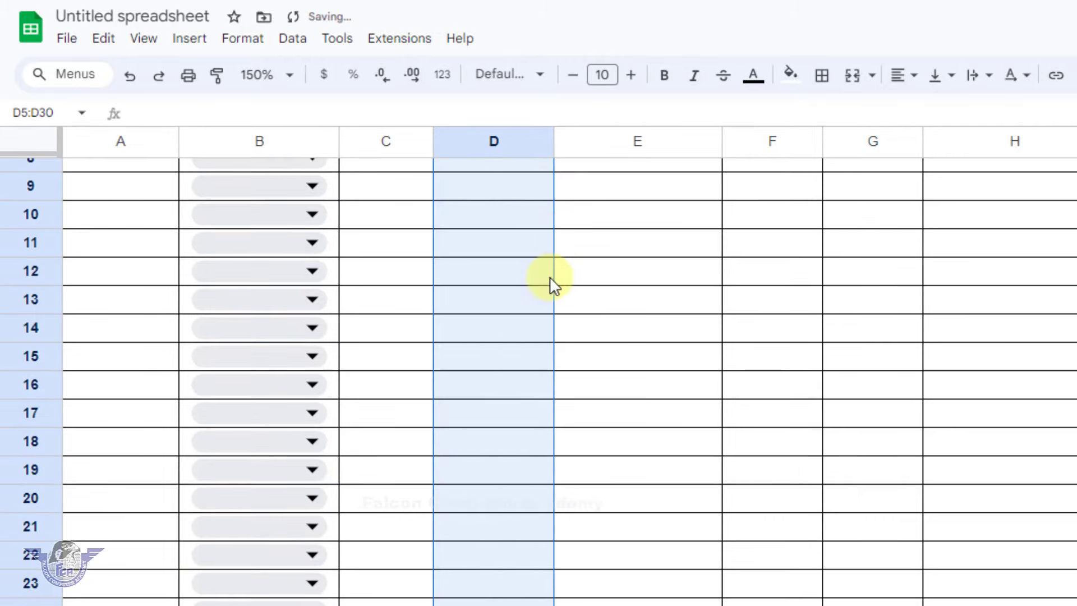
Enter the sales date 8/15/2024 in cell D5 using the date picker
scroll(543, 307, up, 5)
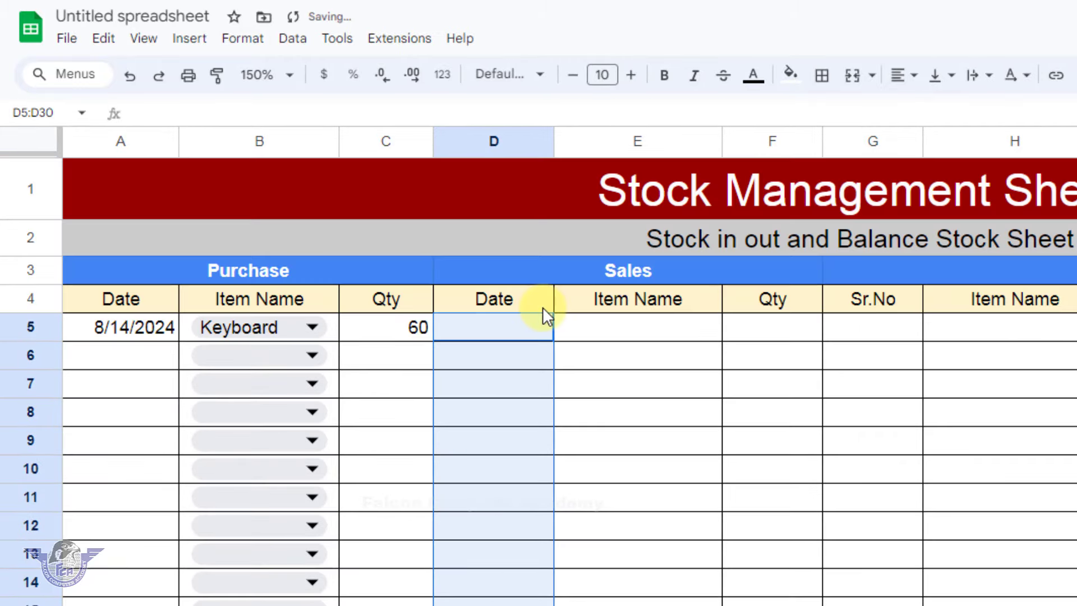
click(512, 359)
click(496, 330)
double_click(496, 330)
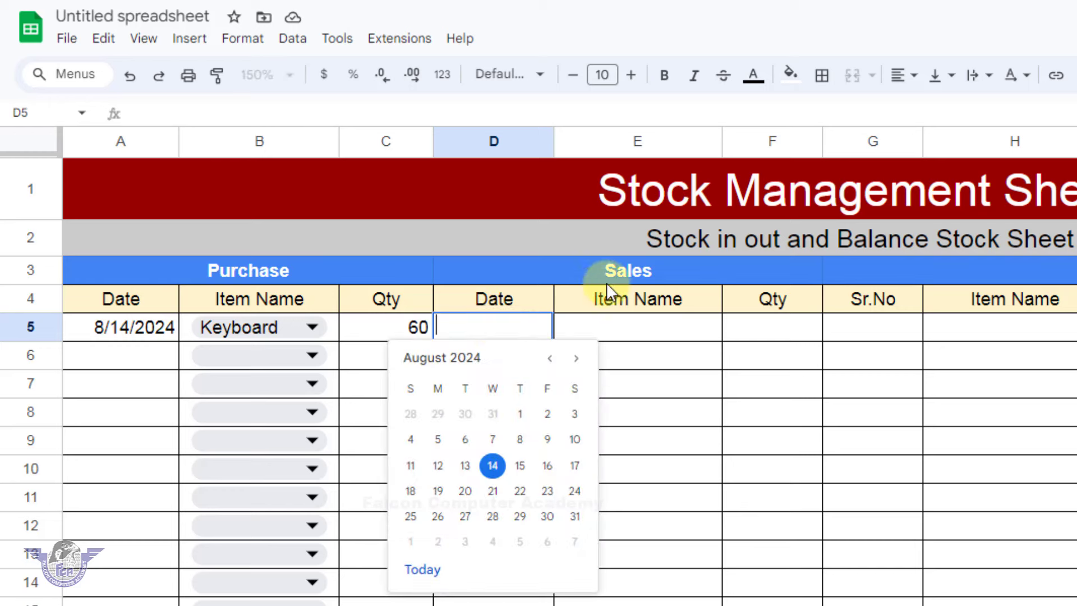
click(526, 468)
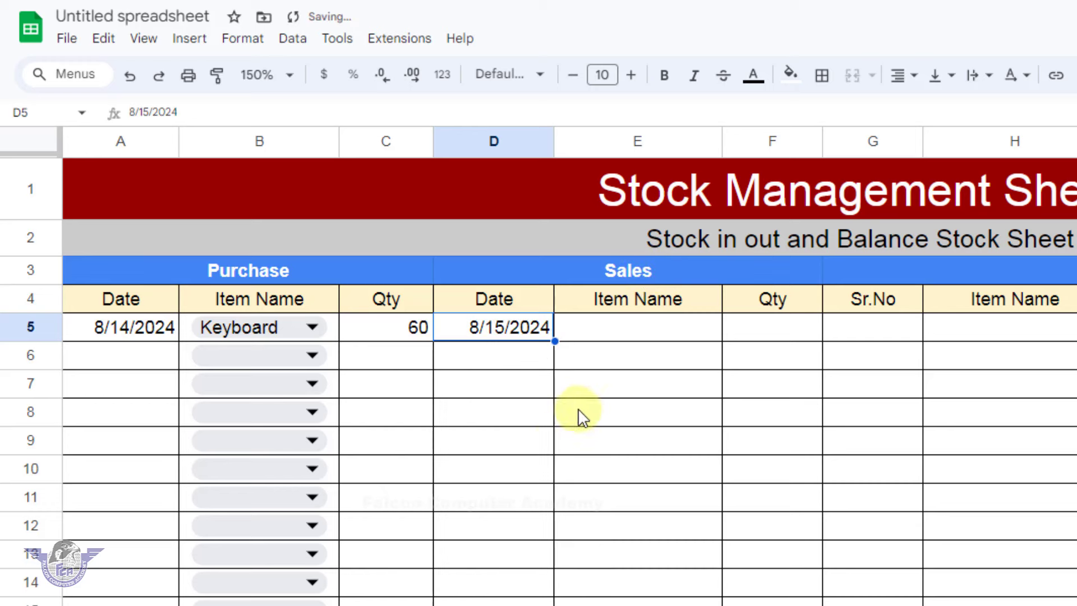
Copy the empty item dropdown cell B6 and paste it into the sales item name cells E5:E30
click(644, 332)
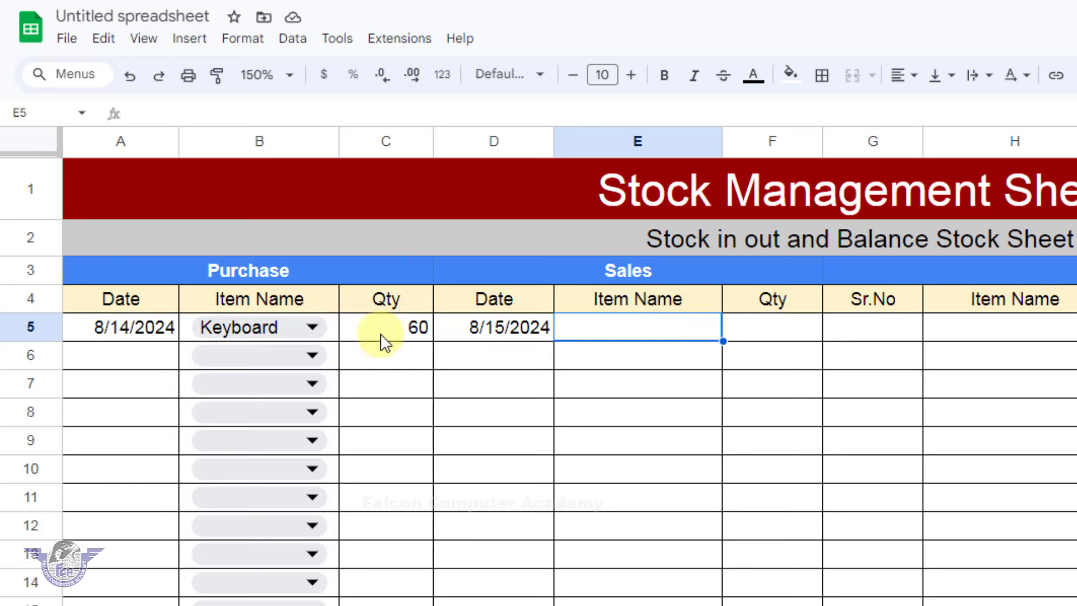
click(332, 362)
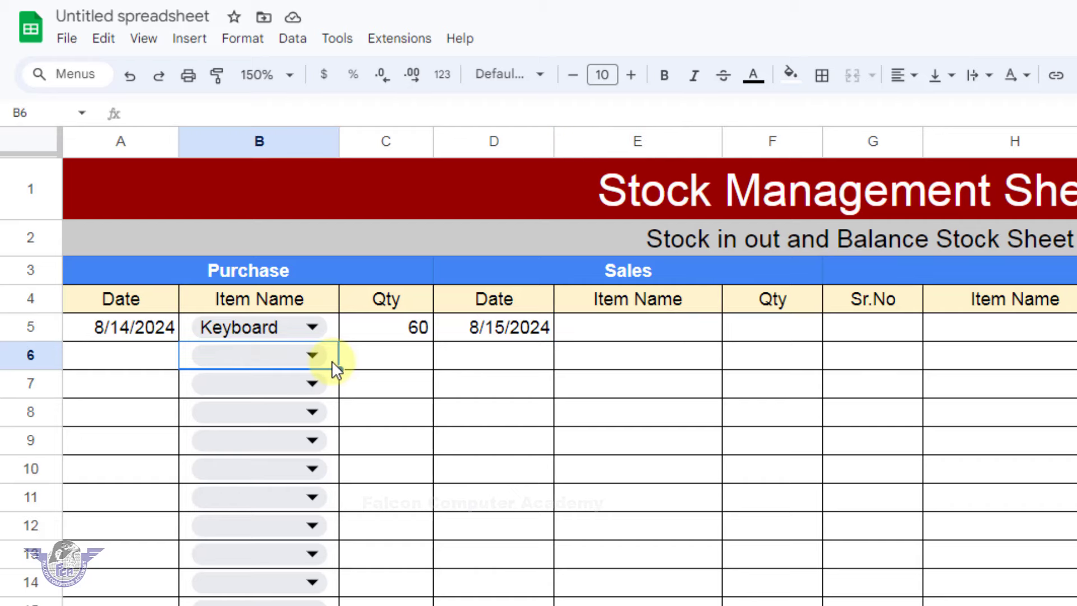
right_click(331, 361)
click(381, 286)
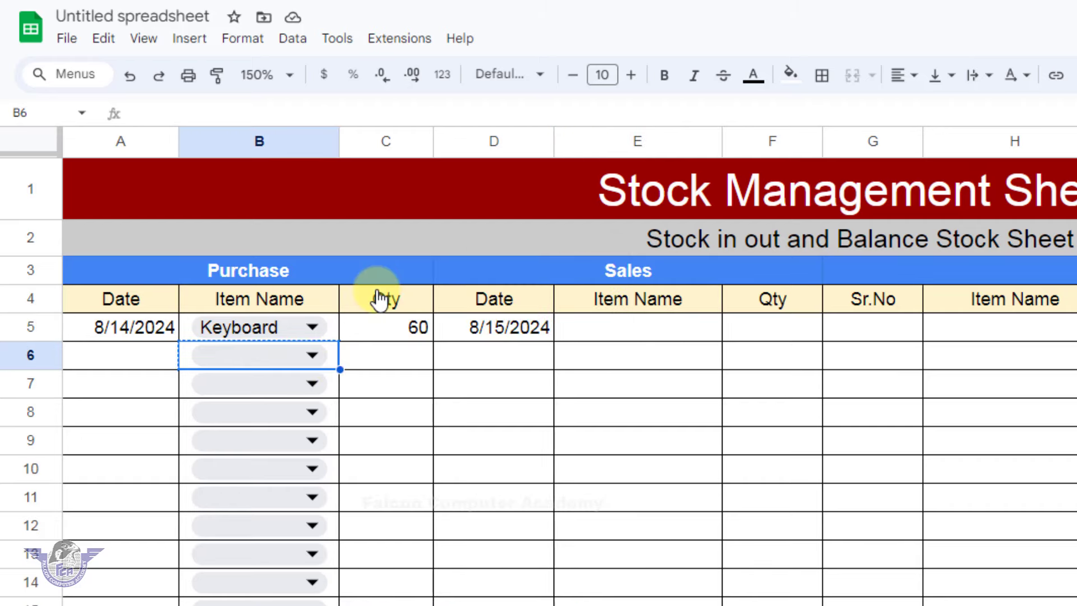
drag(648, 328, 411, 541)
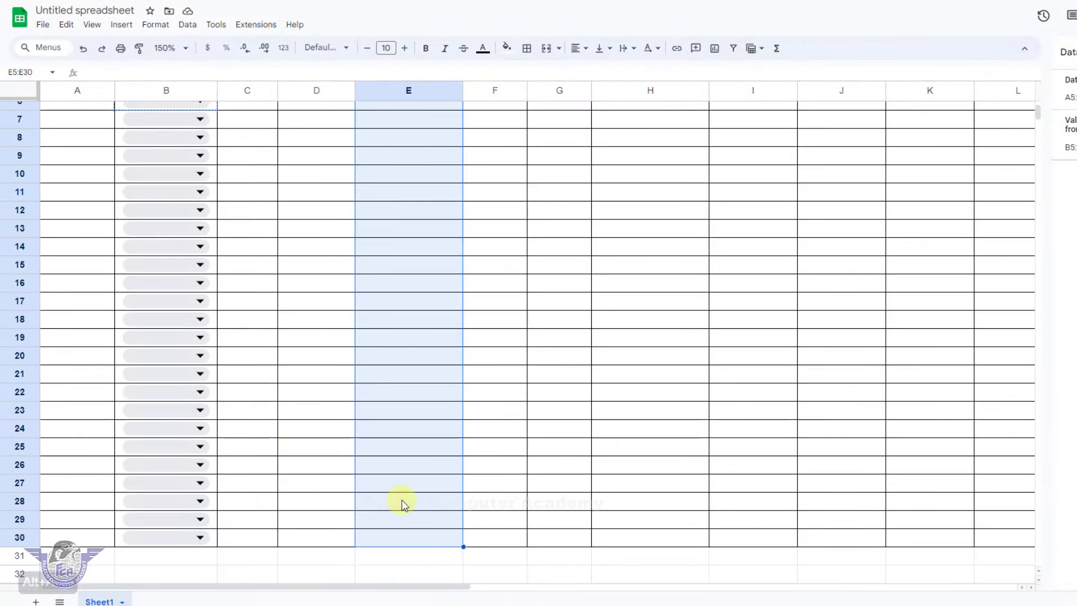
right_click(409, 152)
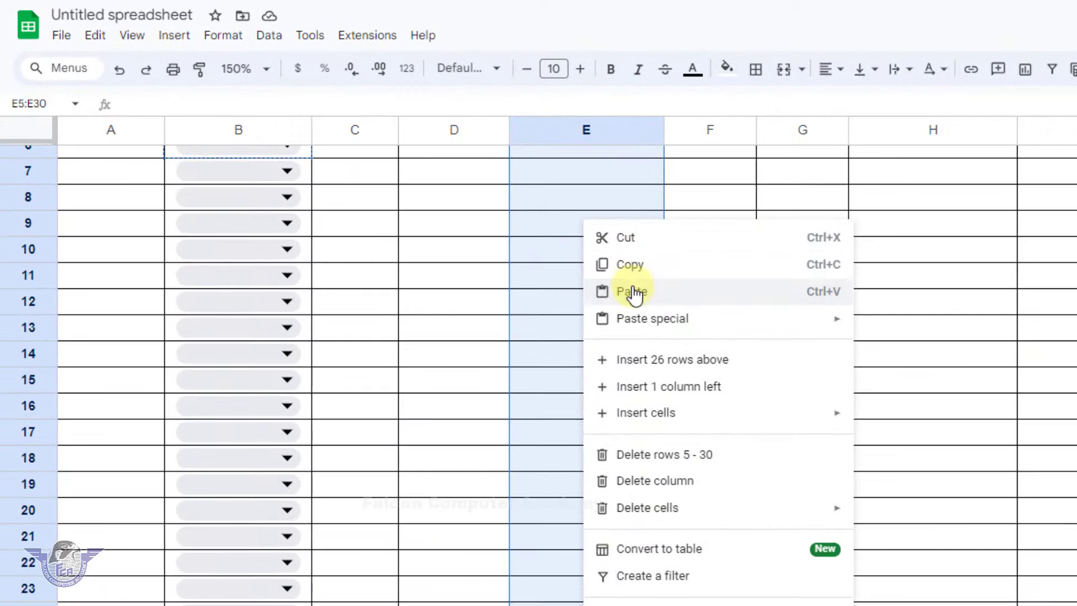
click(445, 206)
scroll(445, 197, up, 3)
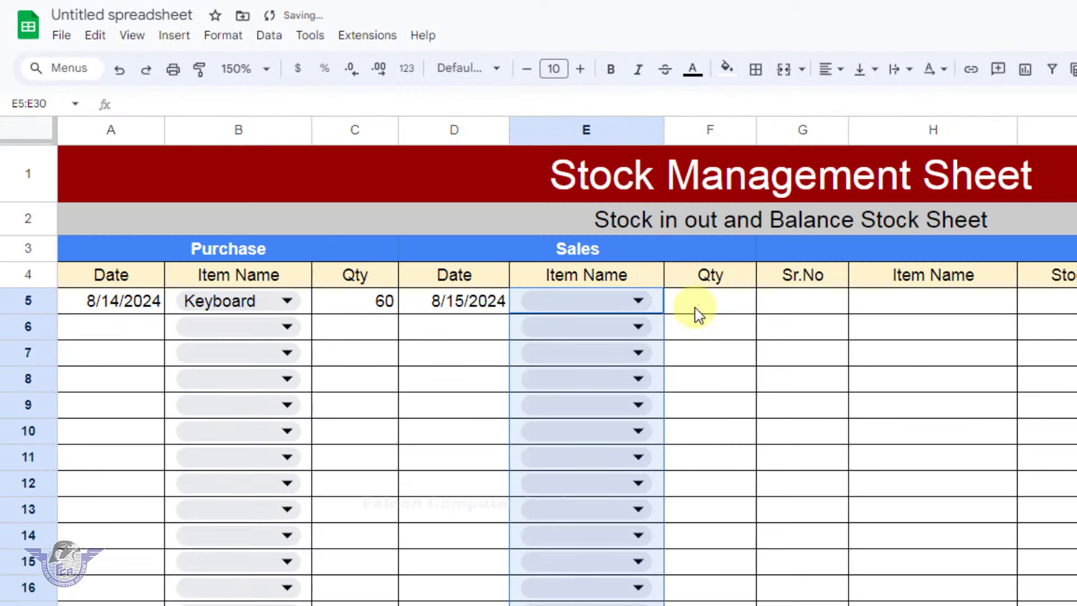
Choose Keyboard as the sales item in E5 and enter a quantity of 25 in F5
click(704, 303)
click(642, 302)
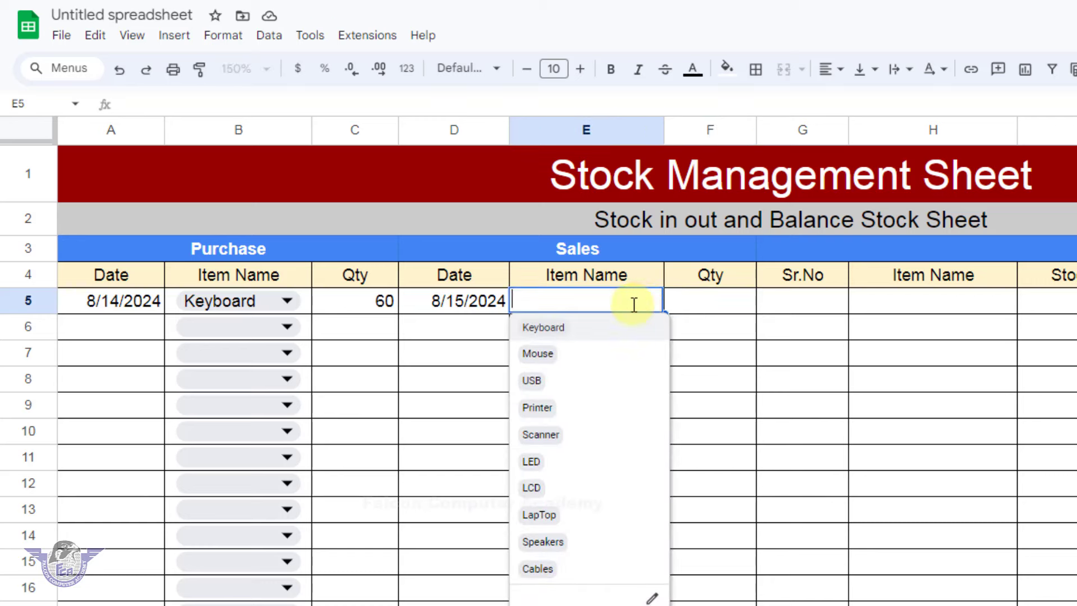
click(543, 328)
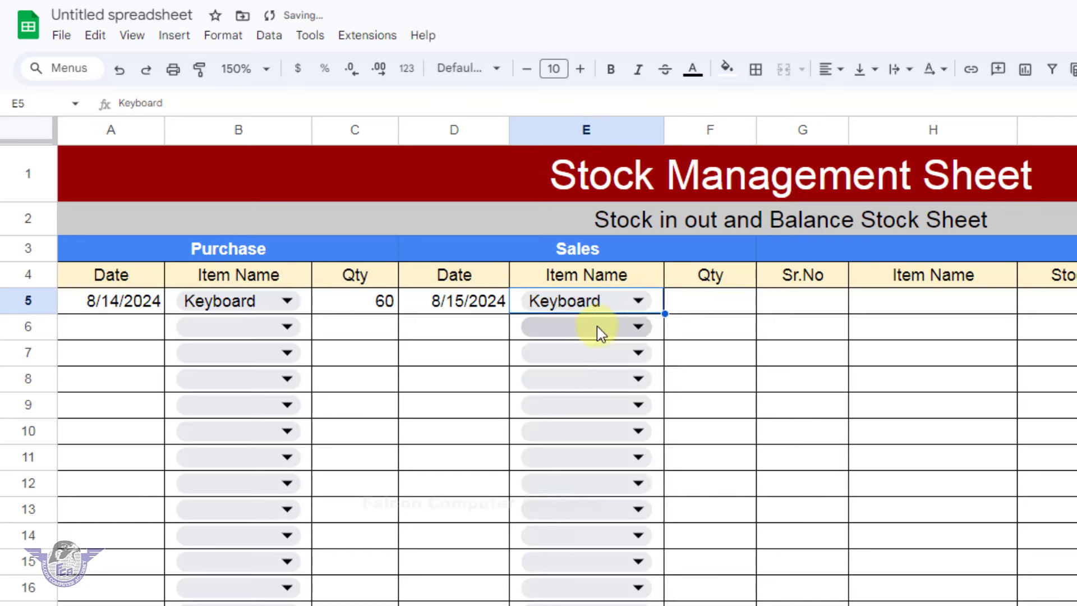
click(714, 303)
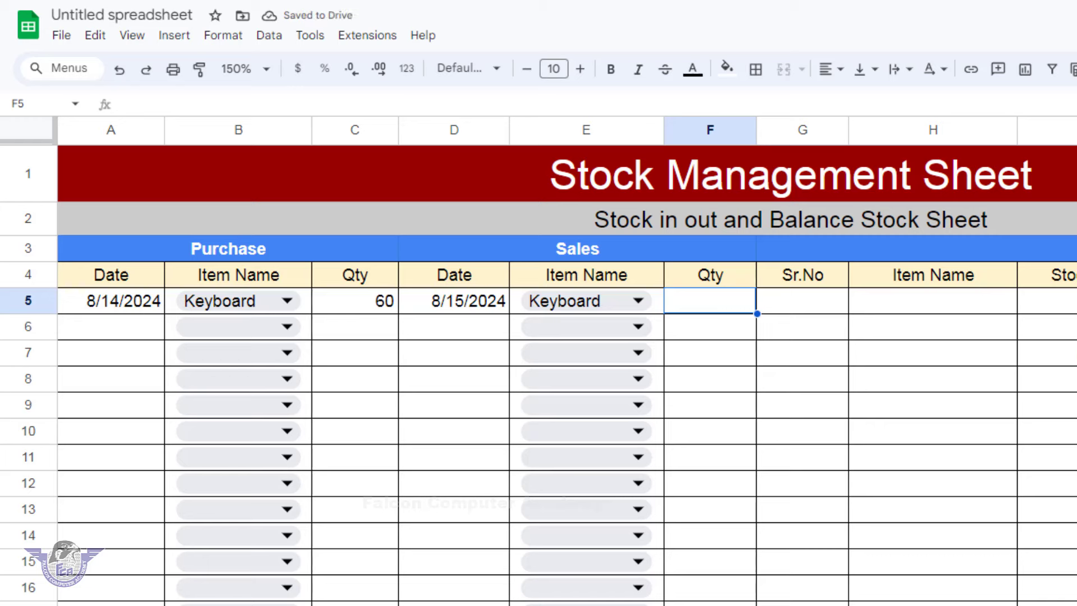
text(25)
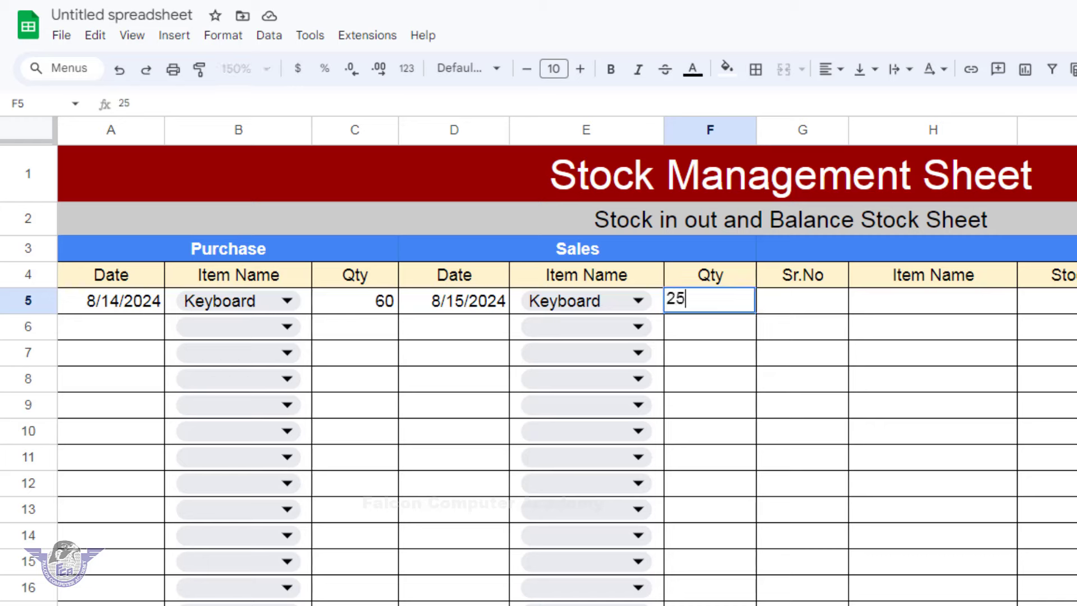
key(Return)
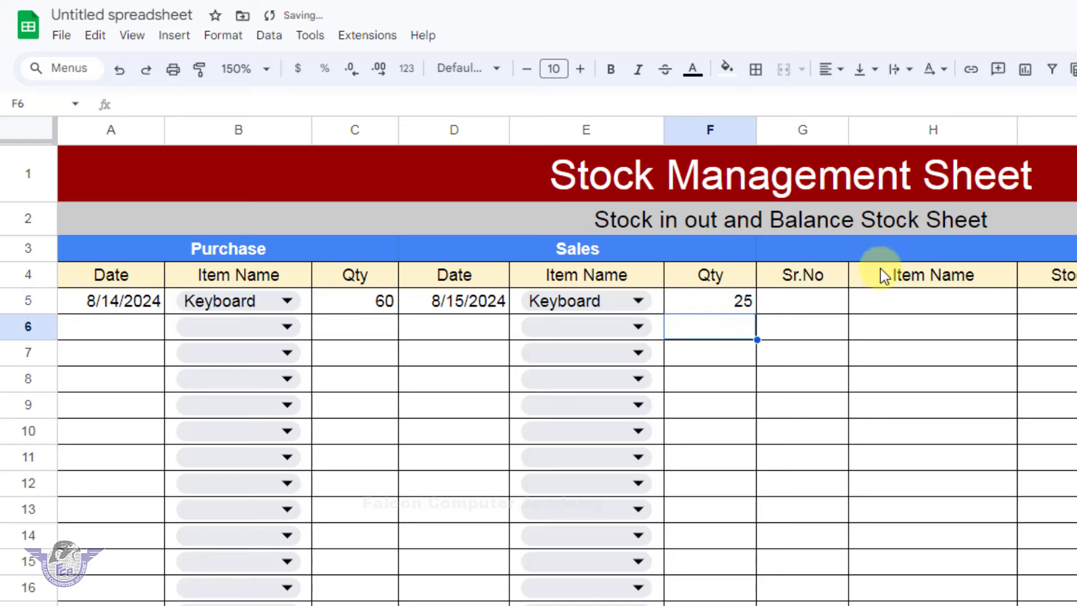
Enter 1 in the first Sr.No cell G5 and fill the series down to 10 in G14
click(813, 306)
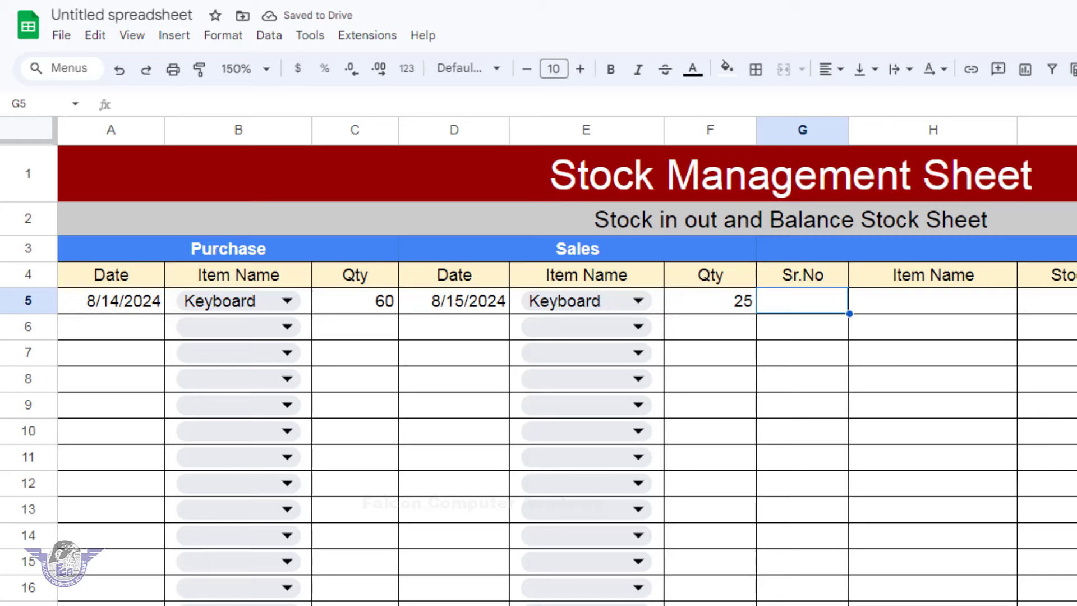
text(1)
key(Return)
click(812, 299)
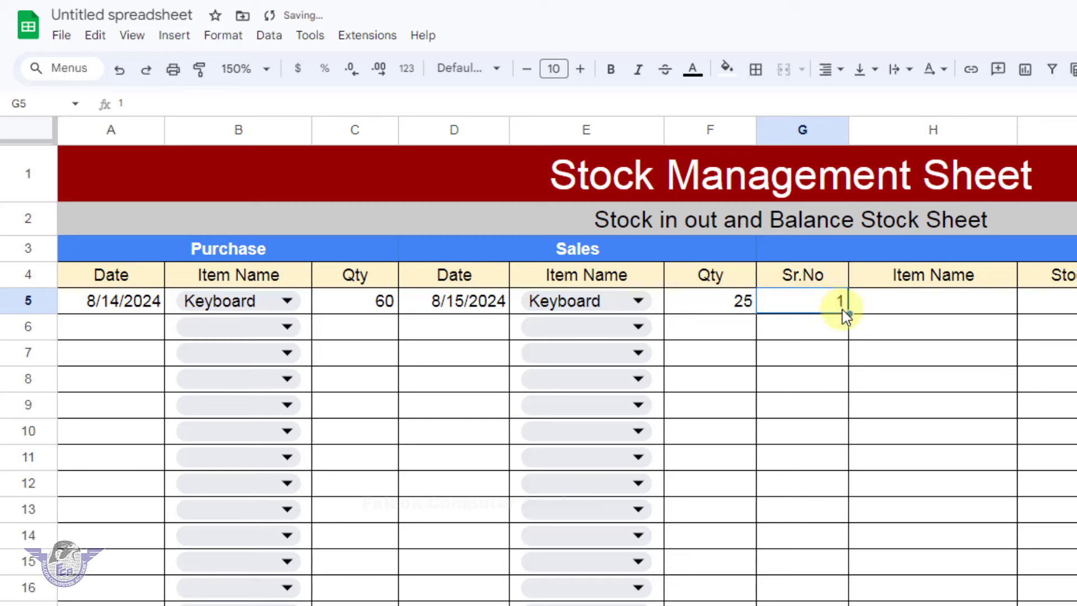
drag(849, 313, 844, 528)
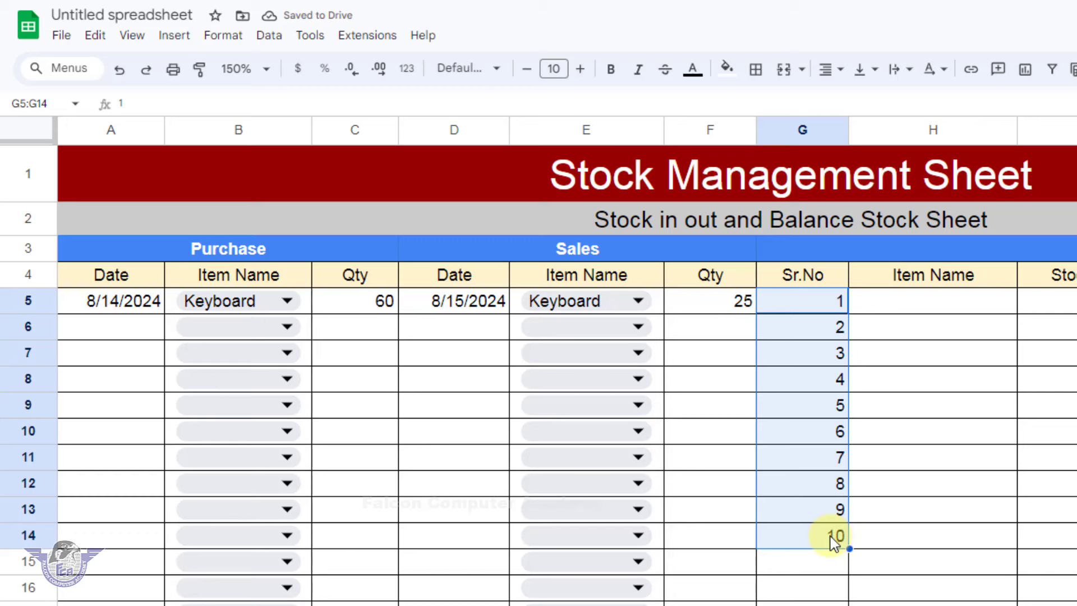
Copy the empty item dropdown cell E6 and paste it into the stock item name cells H5:H14
click(895, 309)
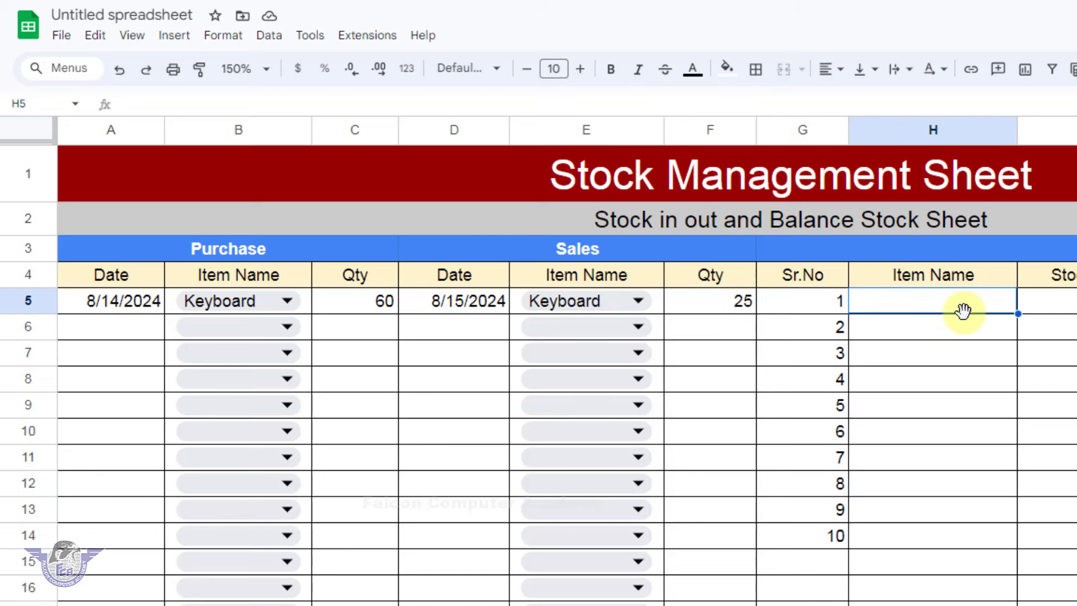
click(660, 335)
right_click(661, 335)
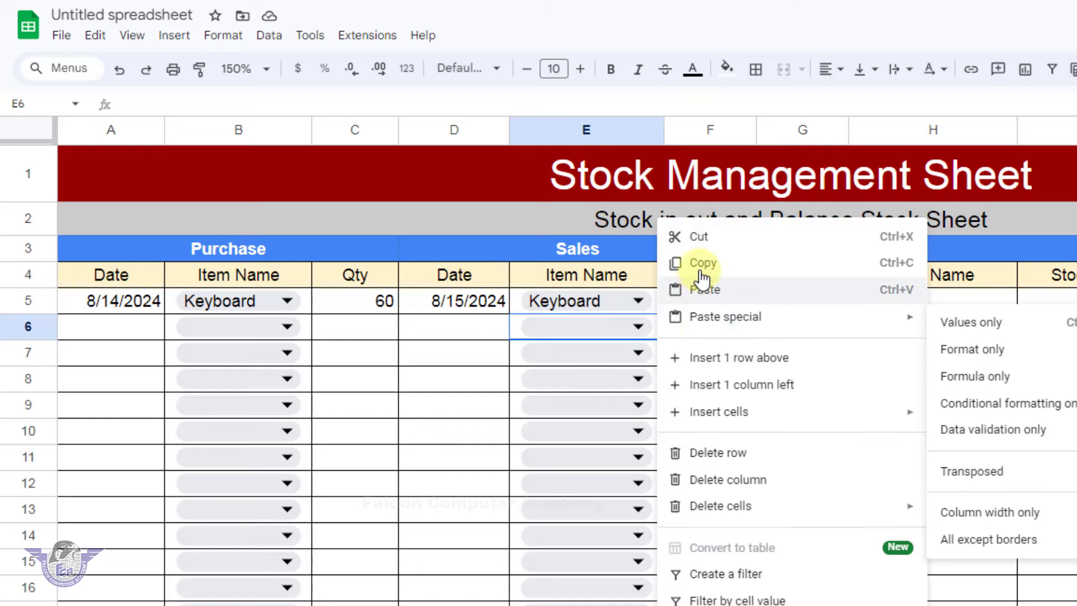
click(682, 265)
click(954, 308)
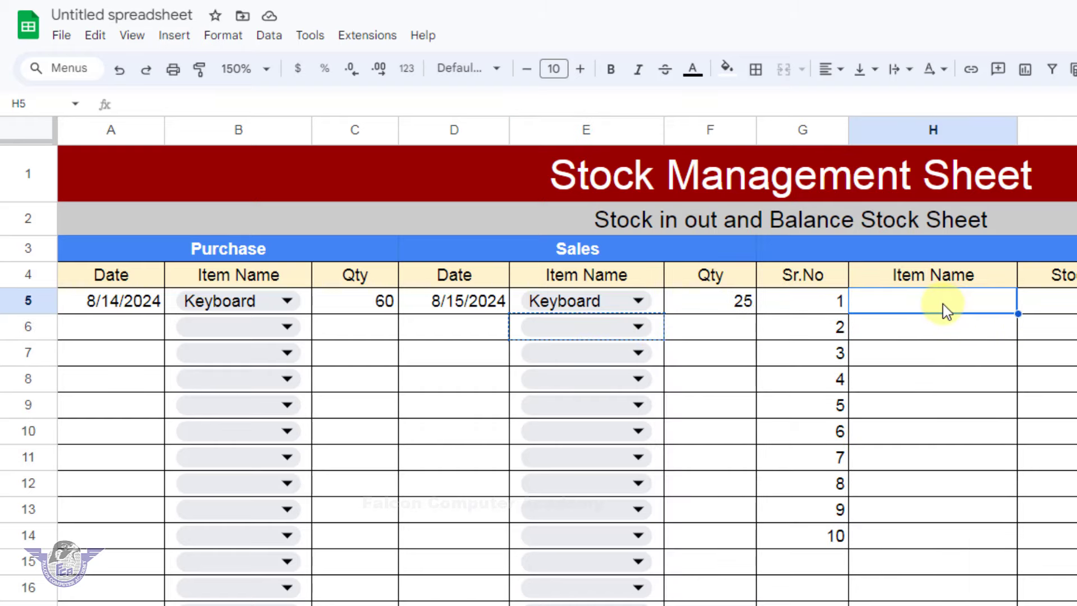
drag(944, 308, 930, 539)
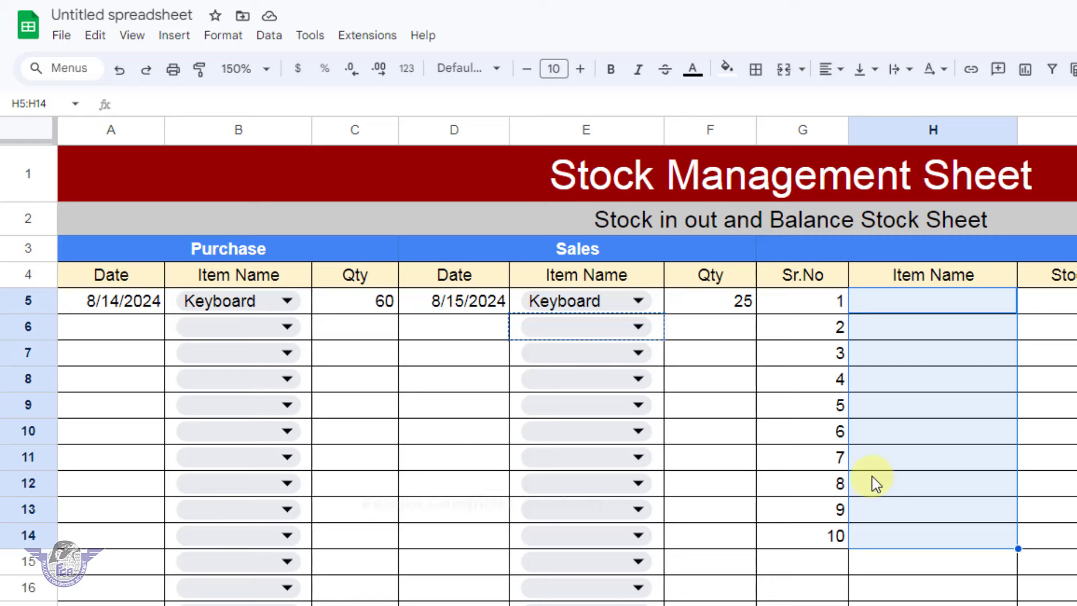
right_click(886, 303)
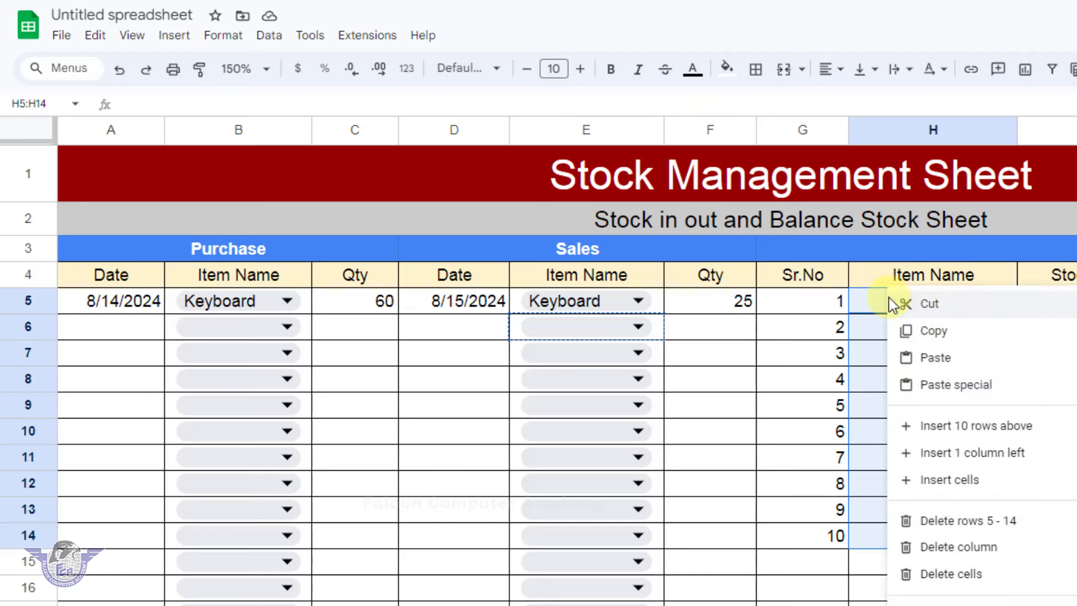
click(934, 357)
click(1035, 354)
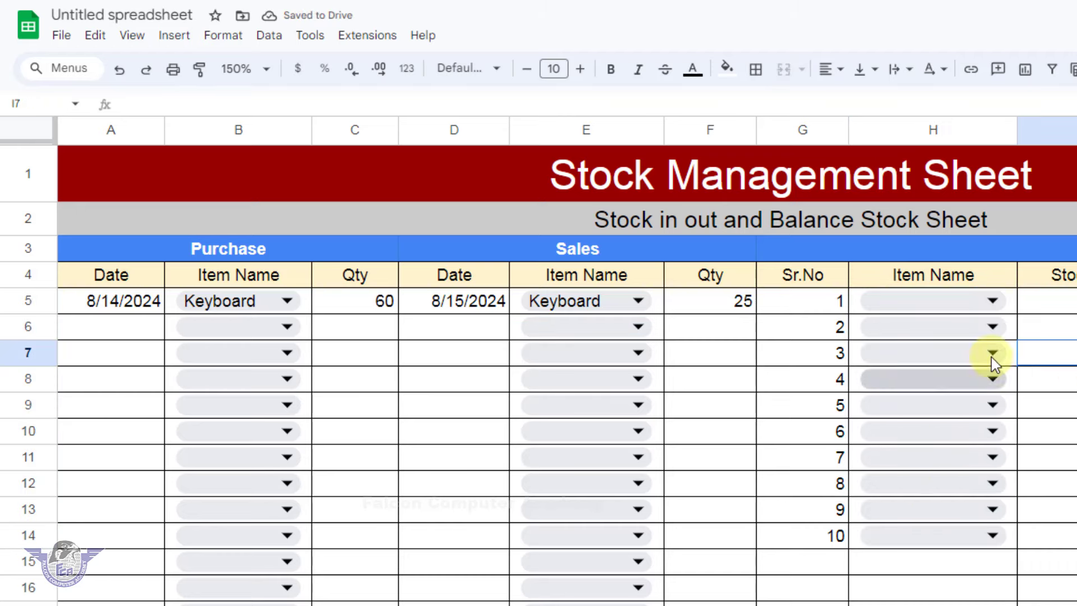
Choose Keyboard, Mouse, USB, Printer and Scanner as the stock items in H5 to H9
click(993, 303)
click(917, 328)
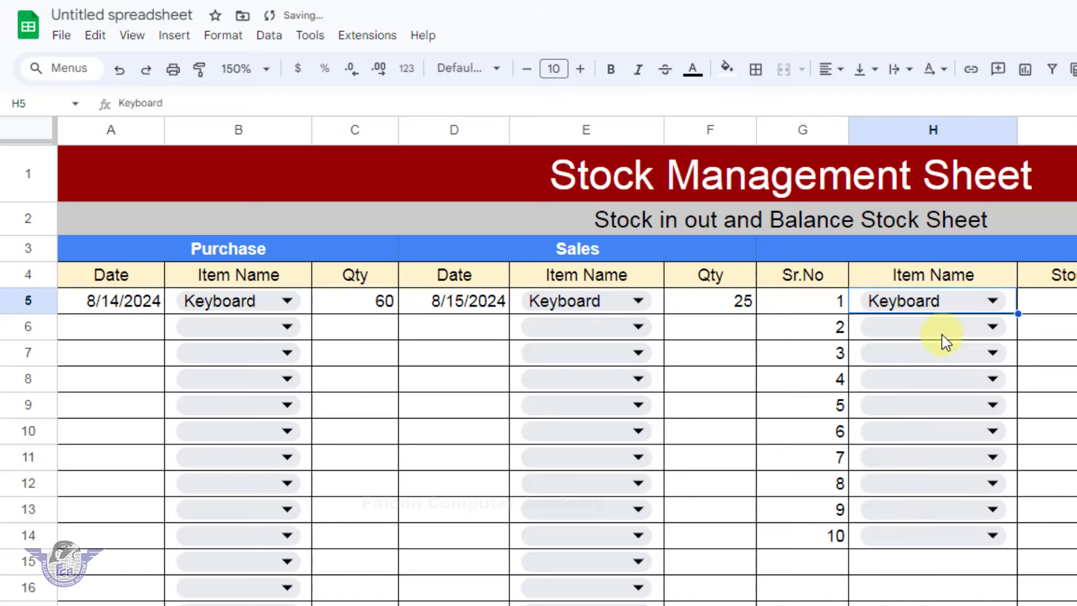
click(987, 330)
click(890, 380)
click(957, 350)
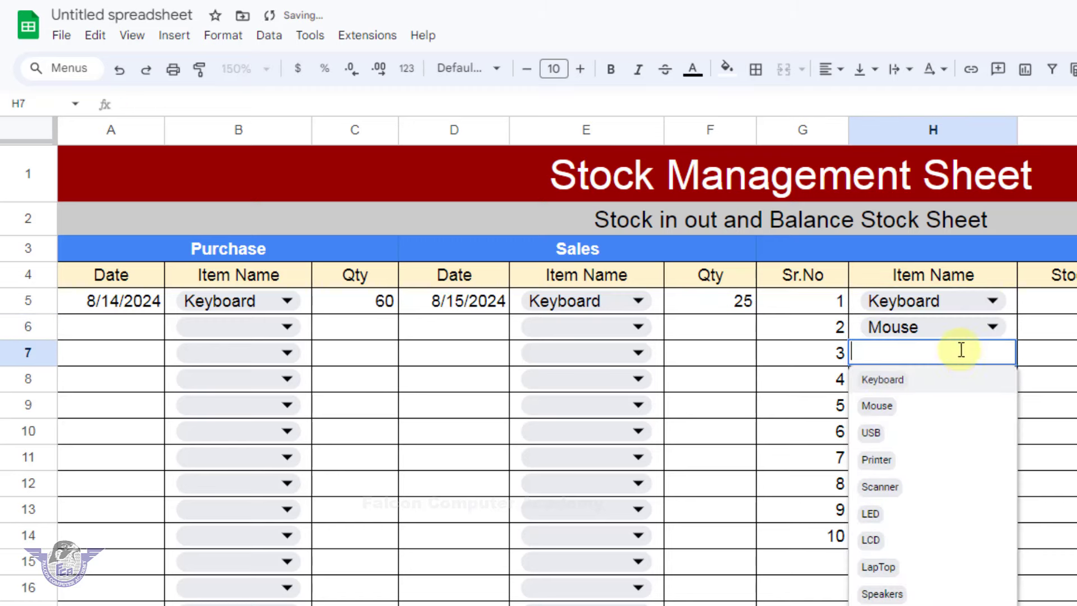
click(875, 433)
click(952, 376)
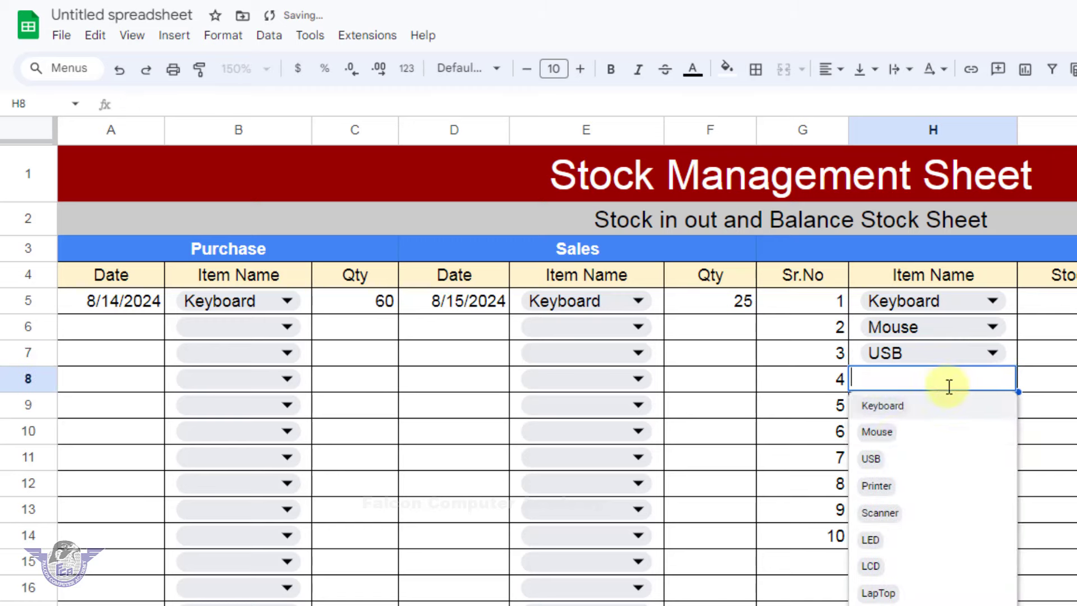
click(891, 486)
click(966, 409)
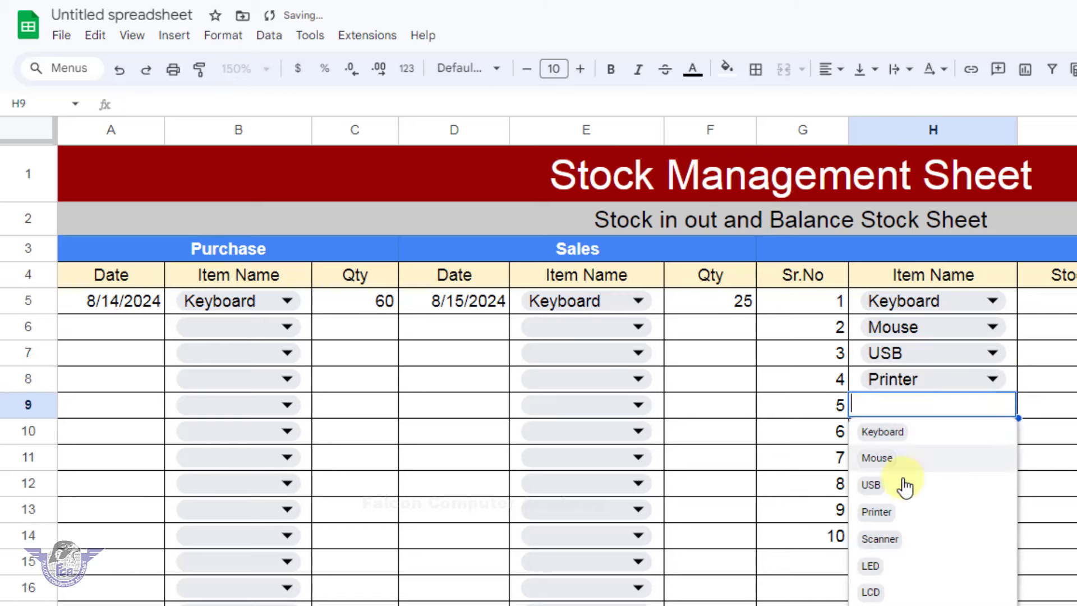
click(885, 541)
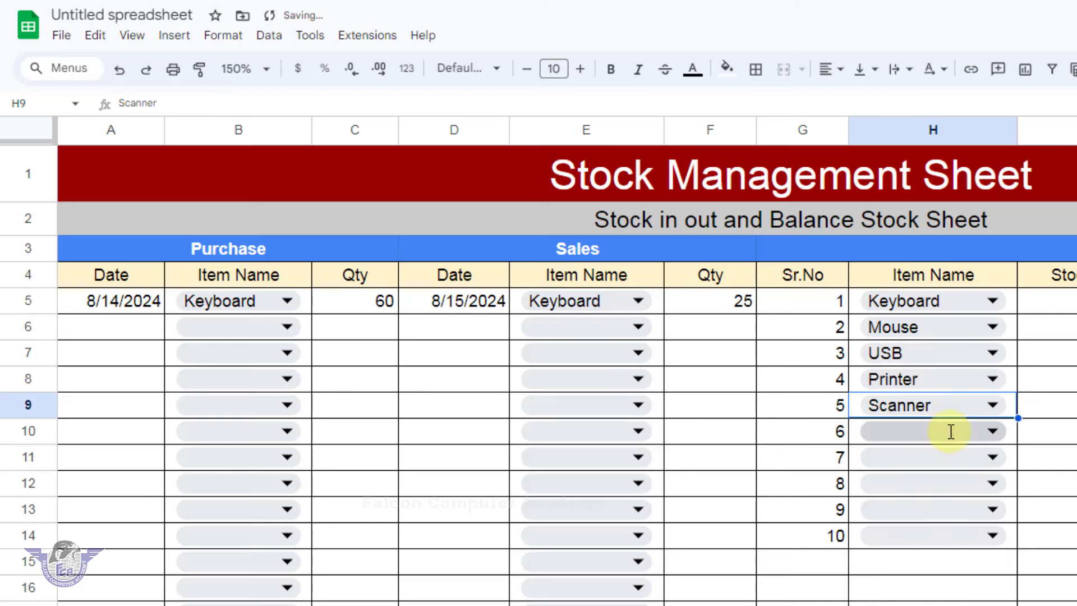
Choose LED, LCD, LapTop, Speakers and Cables as the stock items in H10 to H14
click(950, 432)
click(898, 586)
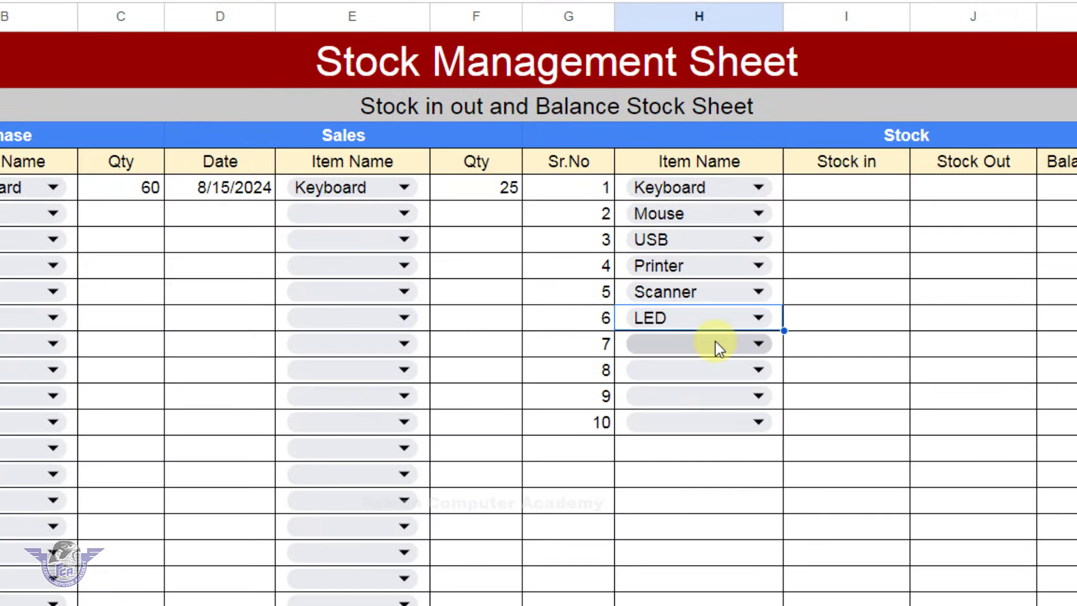
click(932, 461)
click(642, 532)
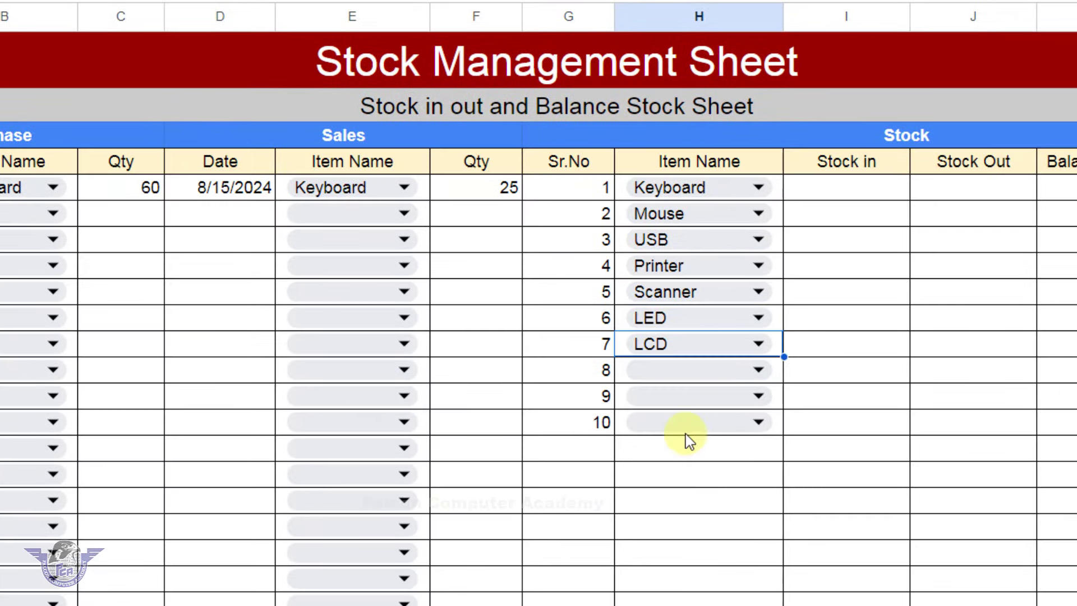
click(692, 375)
click(644, 584)
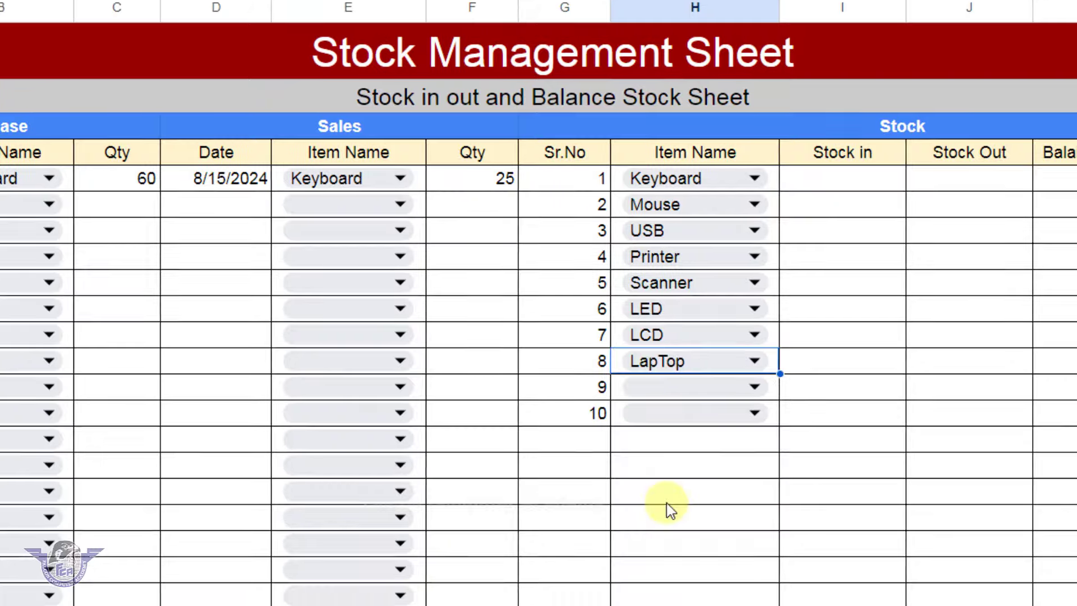
click(664, 313)
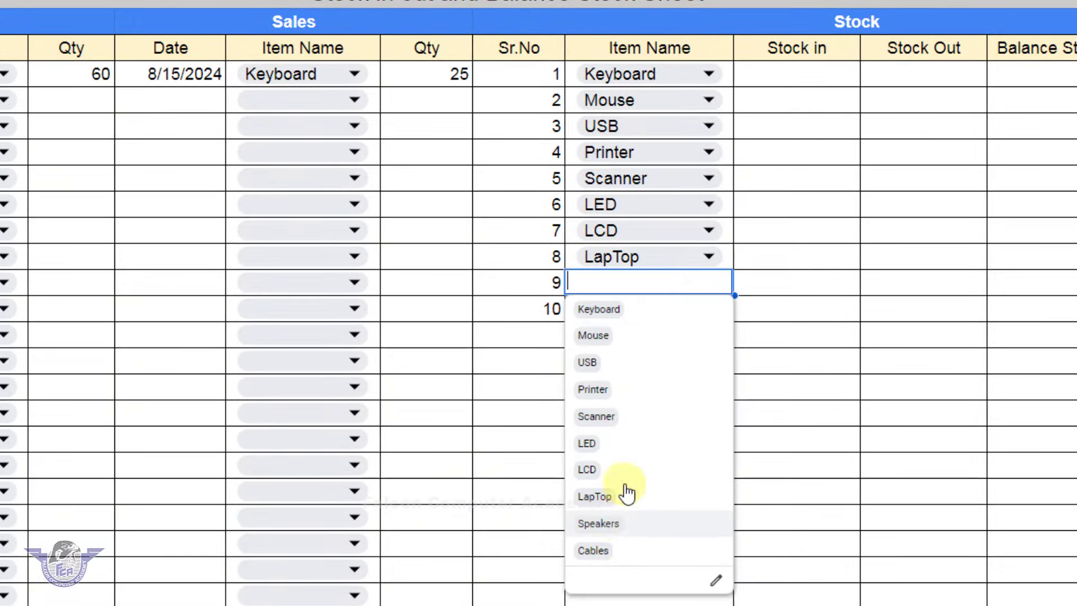
click(636, 542)
click(657, 303)
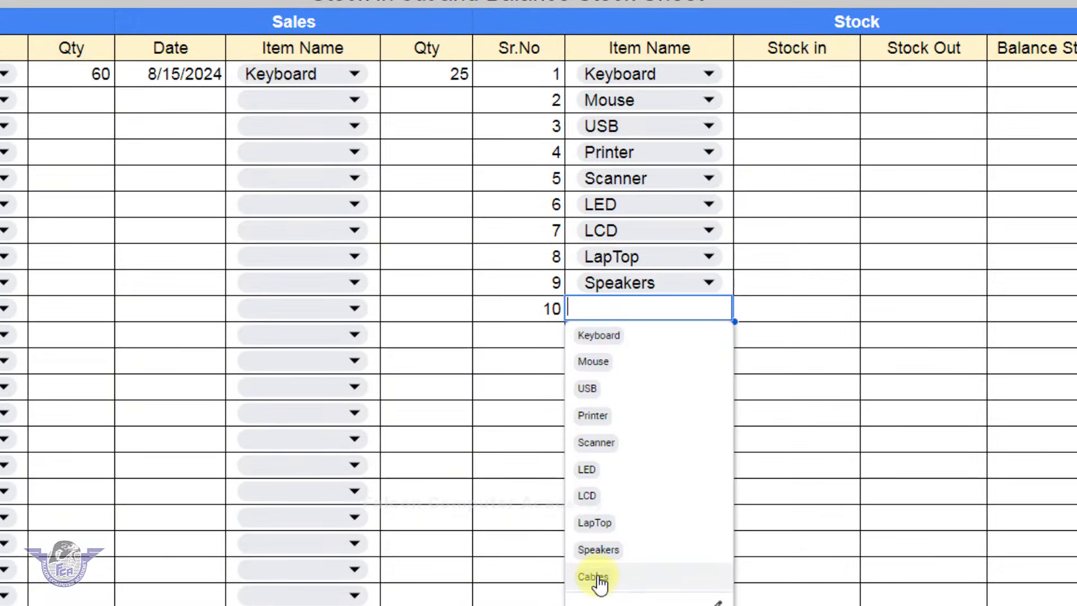
click(602, 578)
Start a SUMIF formula in the first Stock in cell I5 with the absolute purchase item range $B$5:$B$30
click(779, 370)
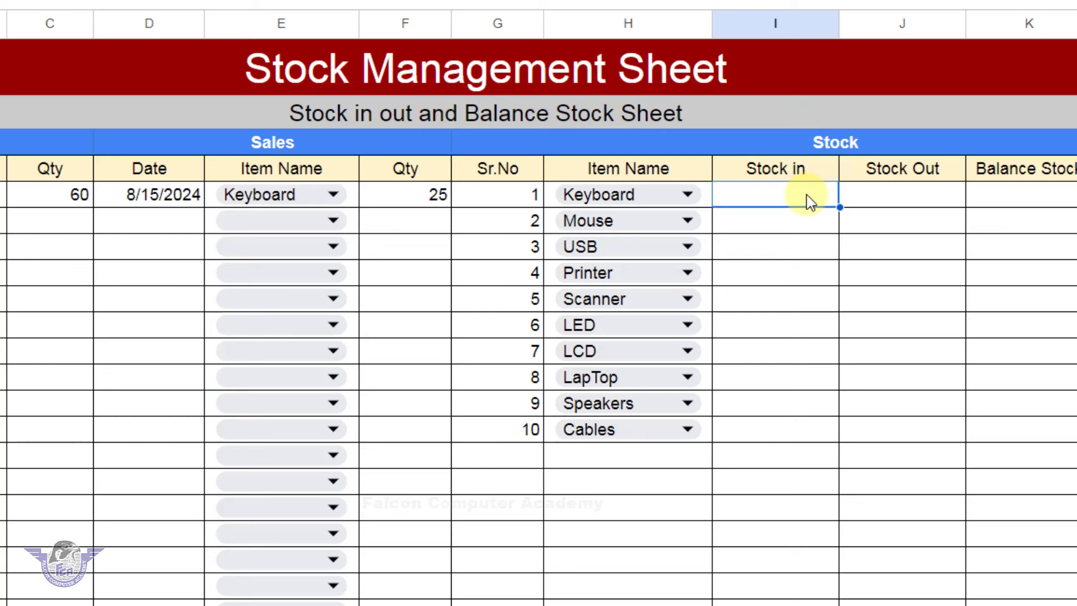
text(=)
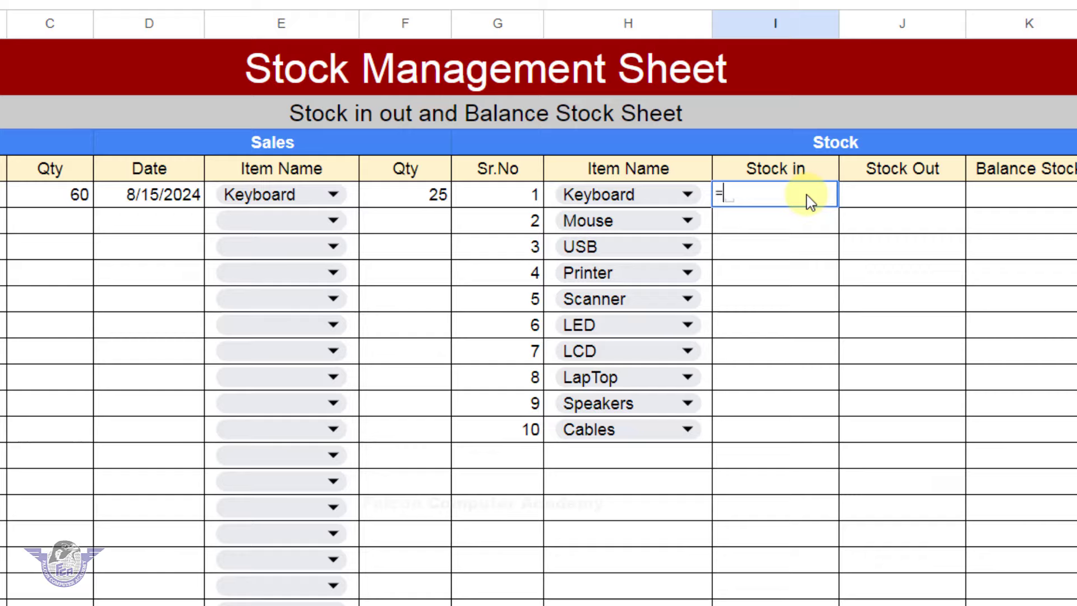
text(sumif)
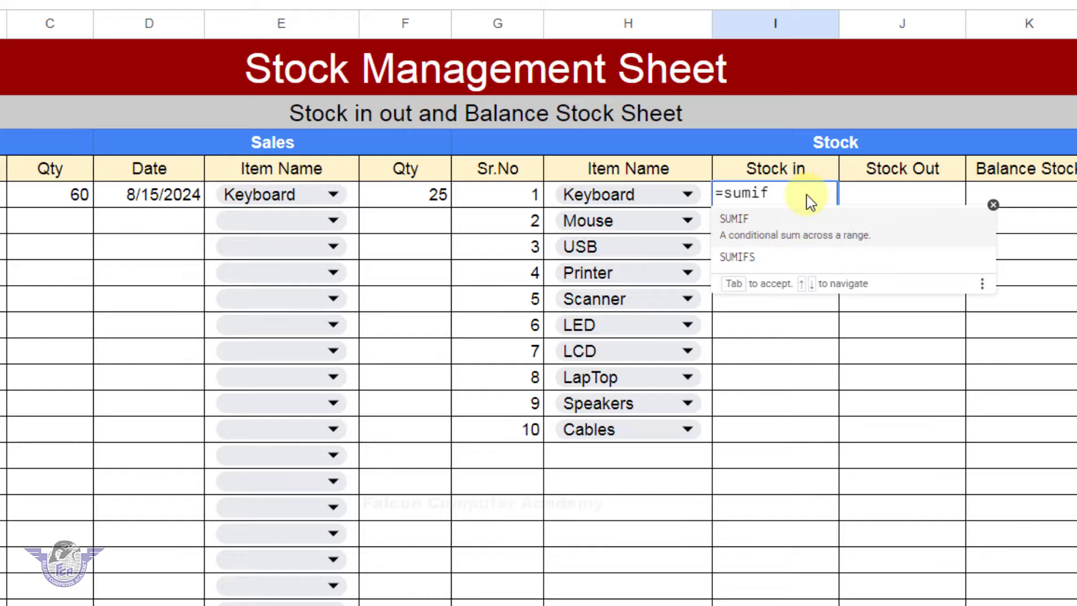
text(()
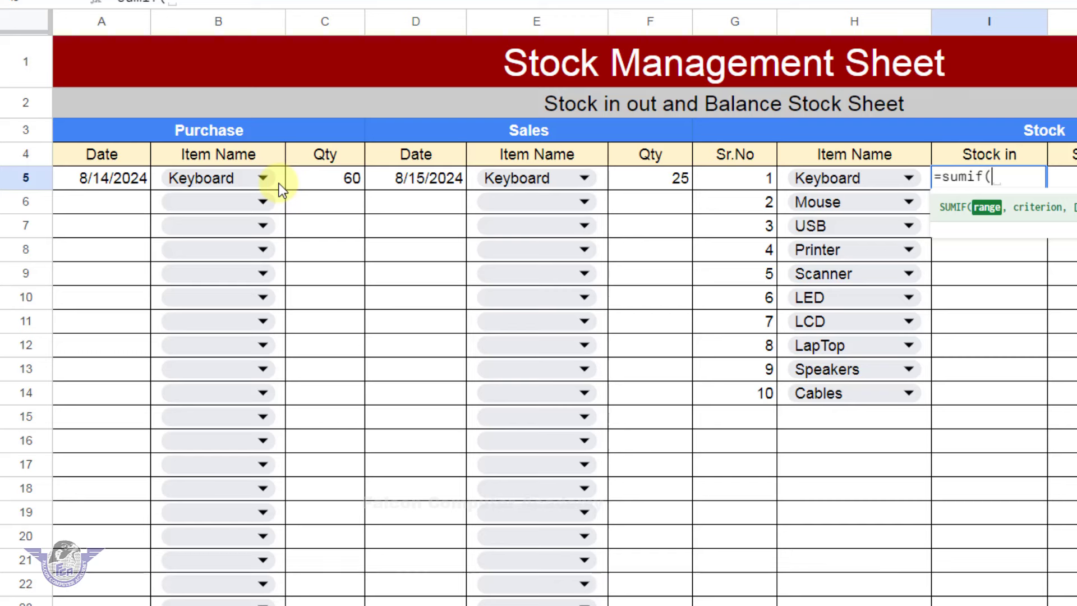
drag(281, 190, 216, 570)
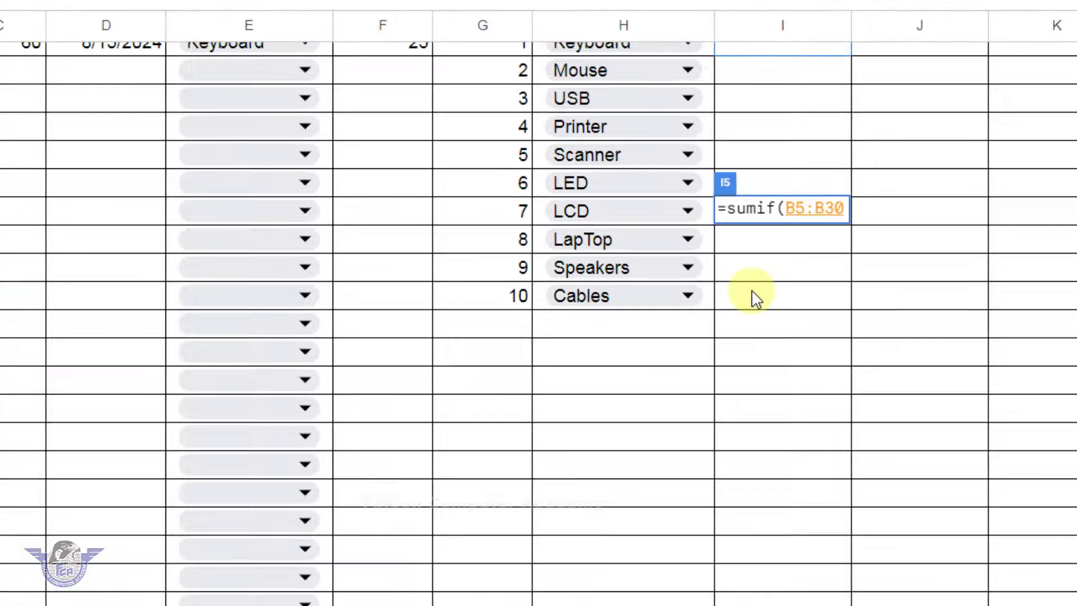
key(F4)
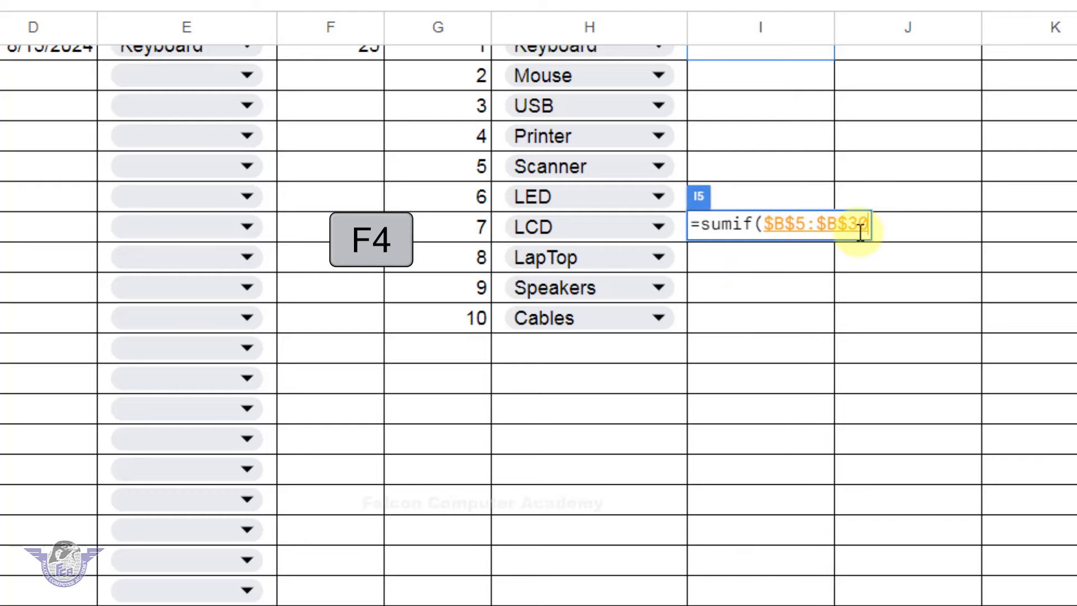
text(,)
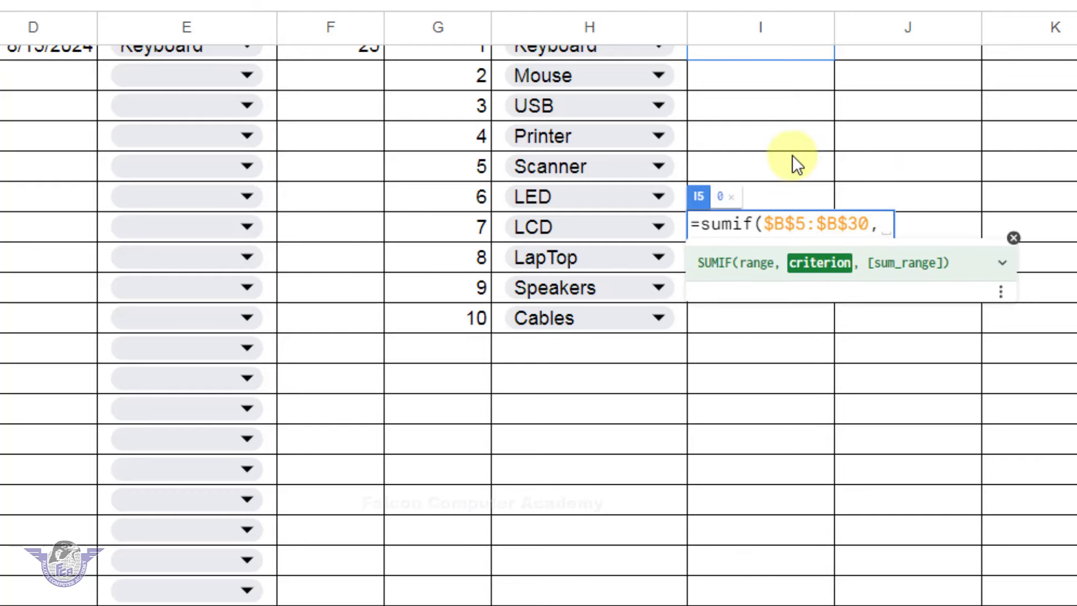
Complete the Stock in SUMIF with criterion H5 and the absolute purchase quantity range $C$5:$C$30 as its sum range
scroll(792, 155, up, 3)
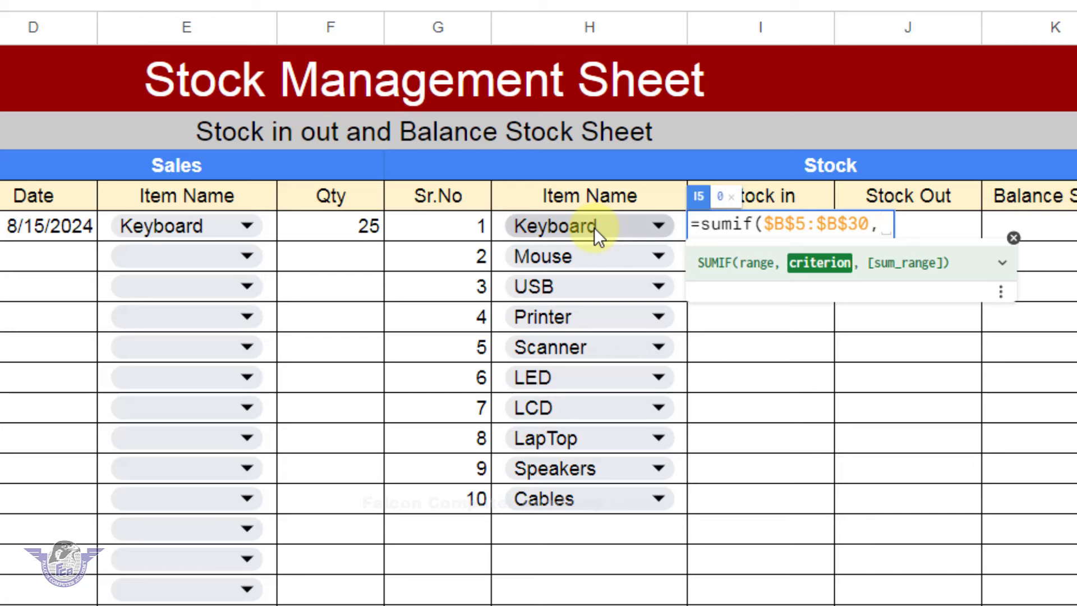
click(678, 230)
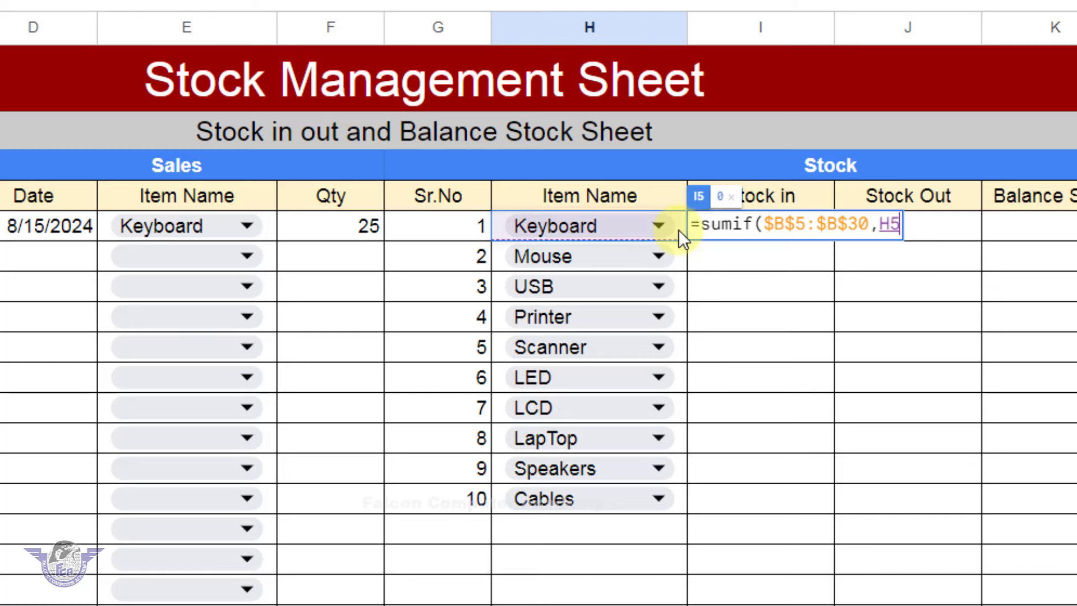
text(,)
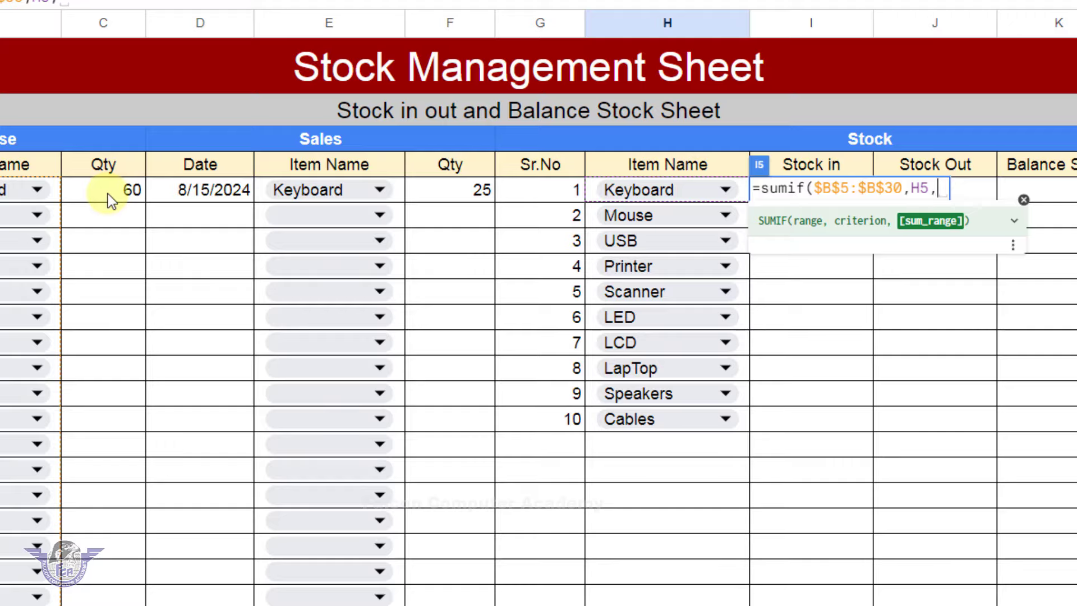
click(108, 194)
drag(108, 193, 301, 513)
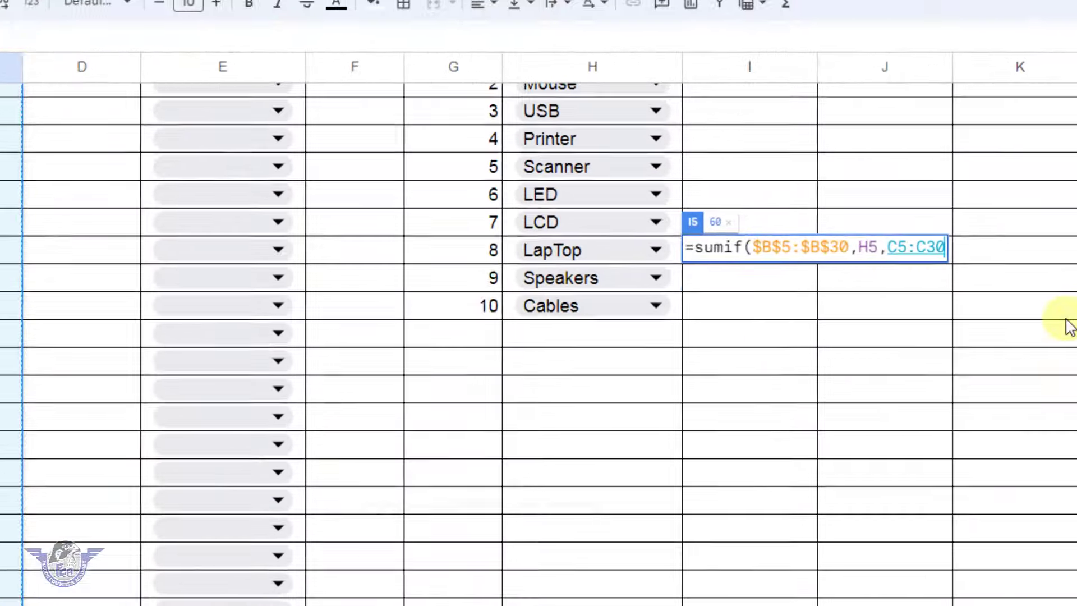
key(F4)
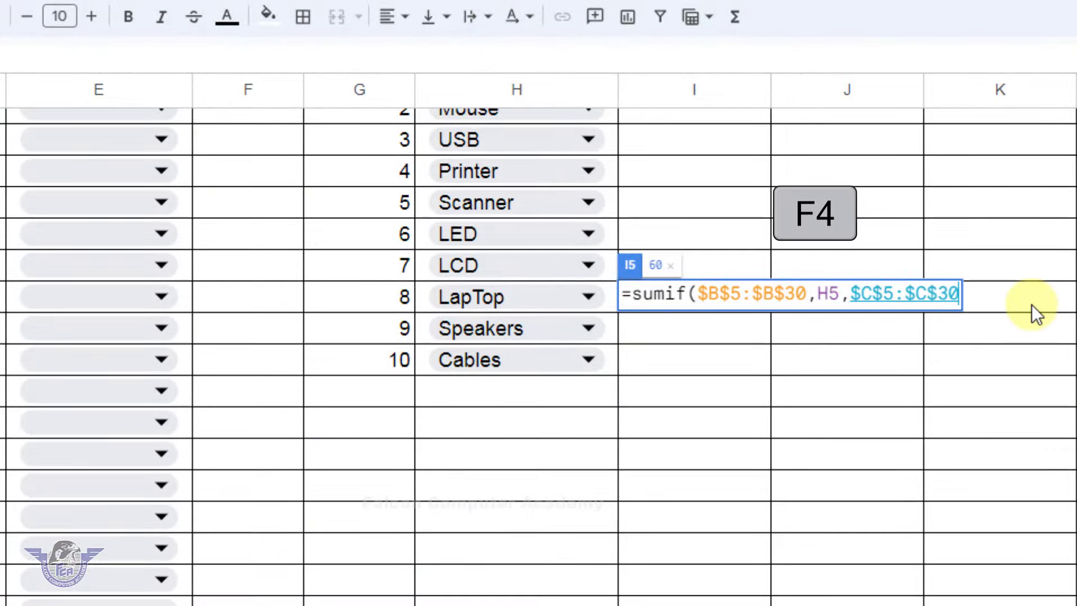
text())
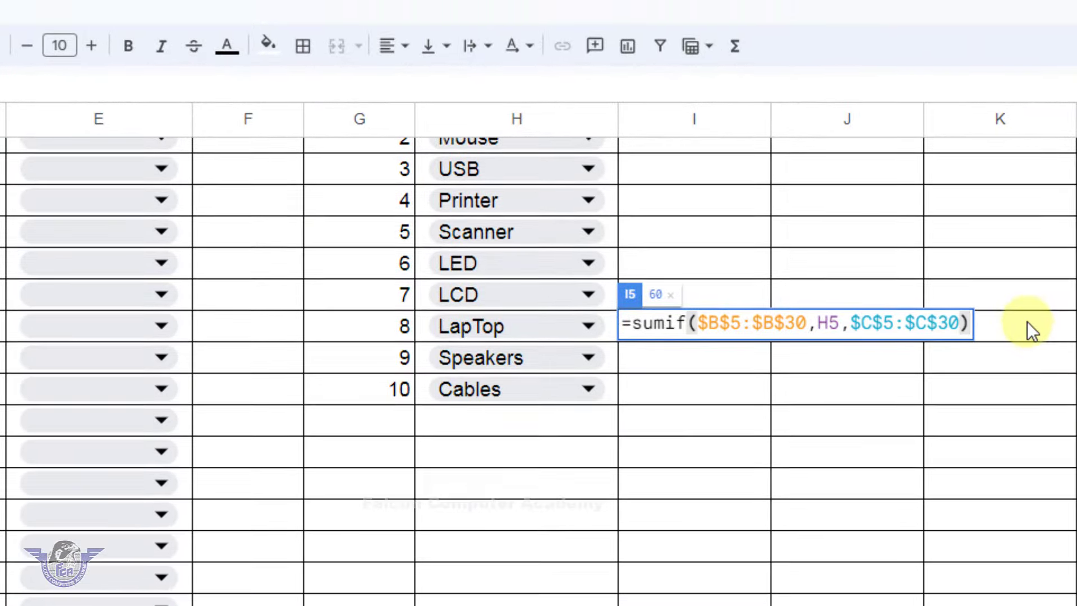
key(Return)
scroll(998, 325, up, 3)
click(743, 331)
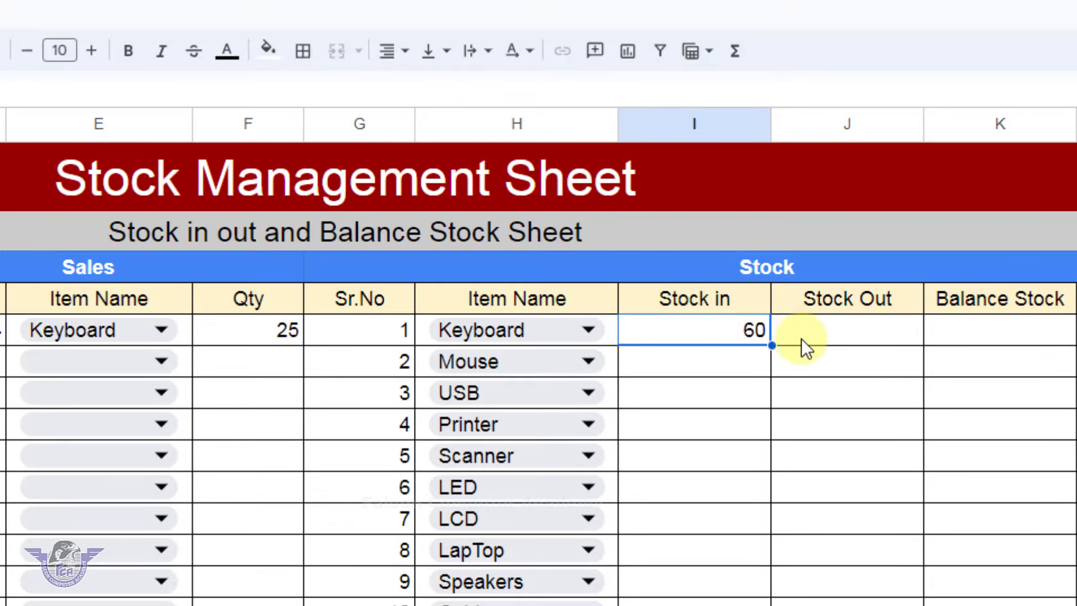
Start a SUMIF formula in the first Stock Out cell J5 with the absolute sales item range $E$5:$E$30
click(818, 332)
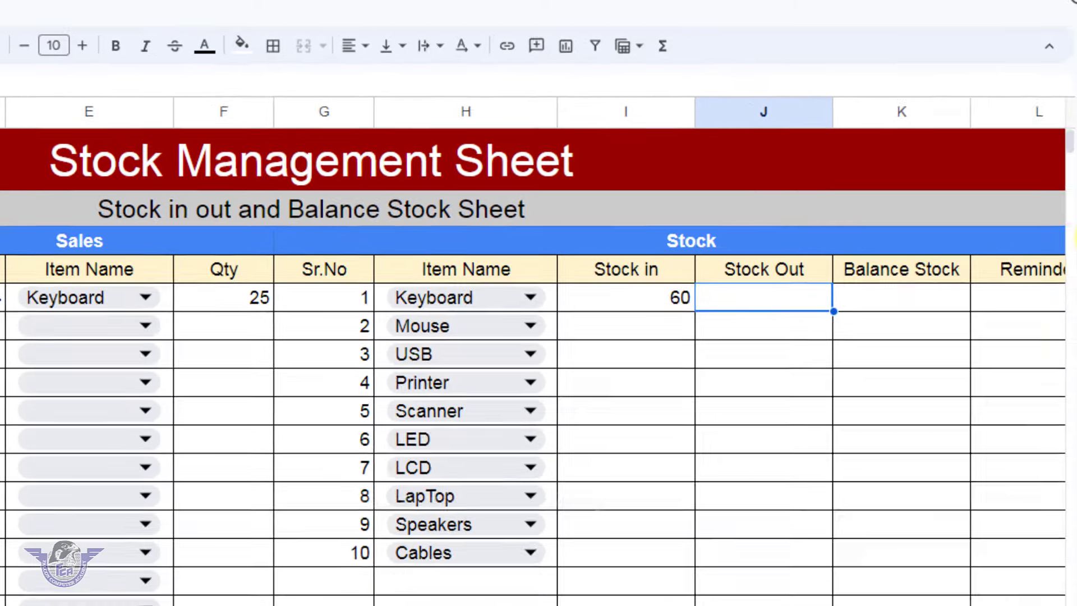
text(=sum)
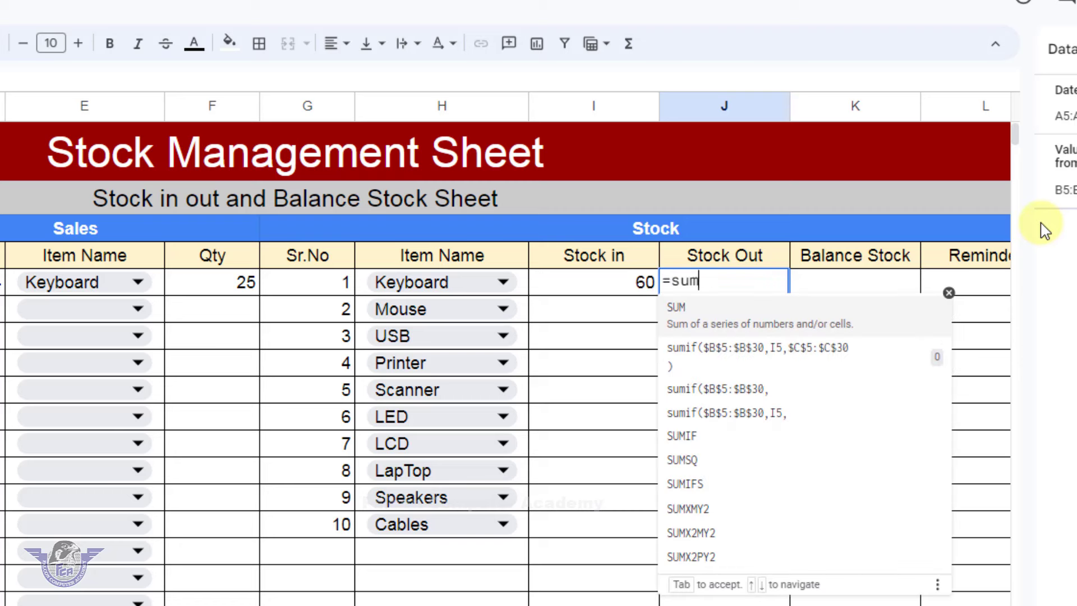
text(if()
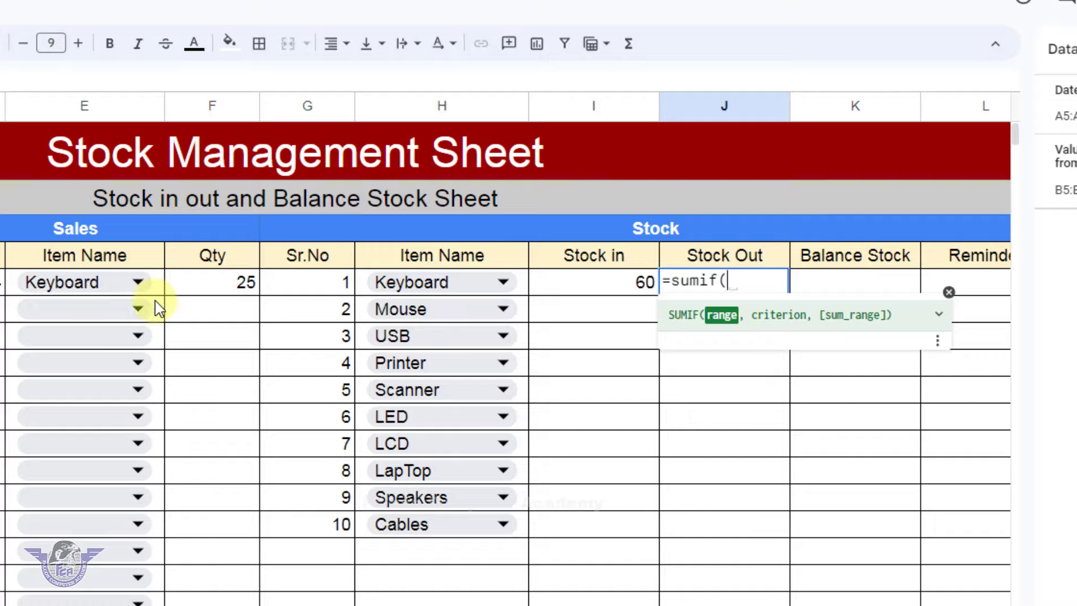
click(159, 281)
drag(240, 217, 231, 454)
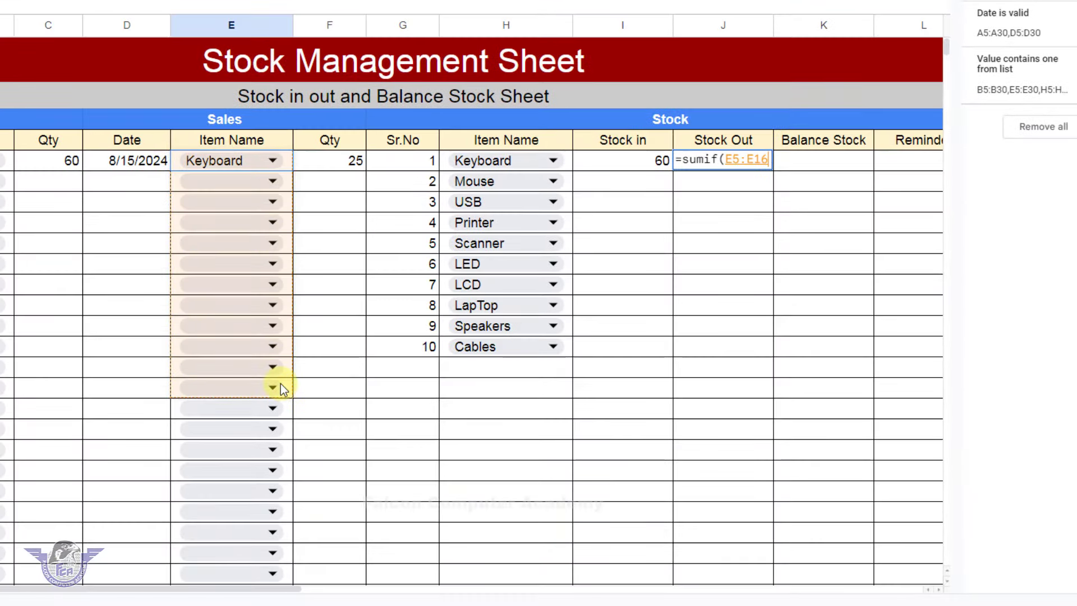
drag(281, 384, 274, 542)
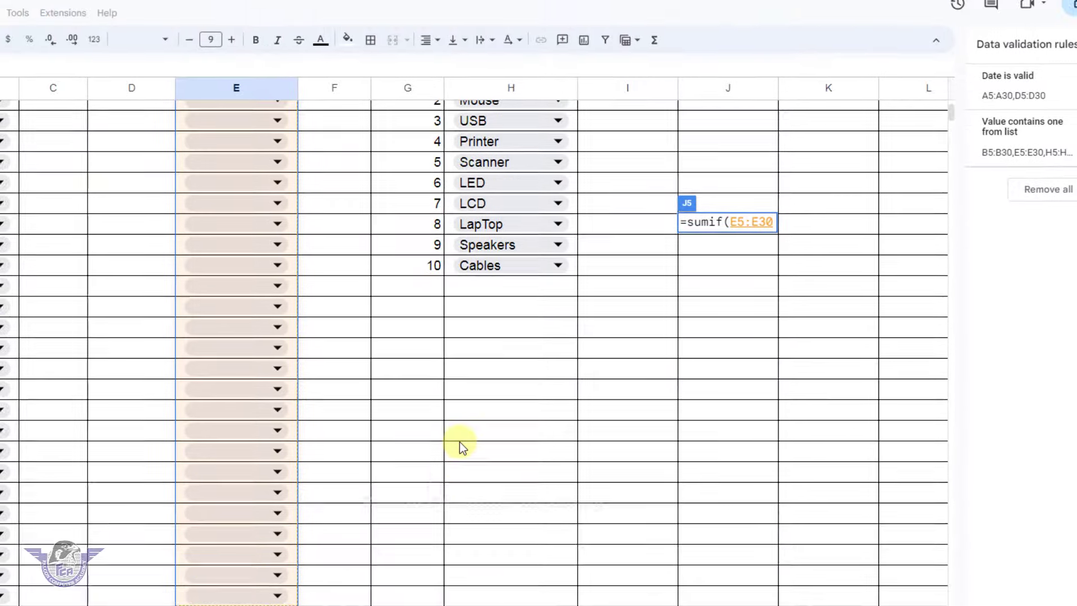
key(F4)
text(,)
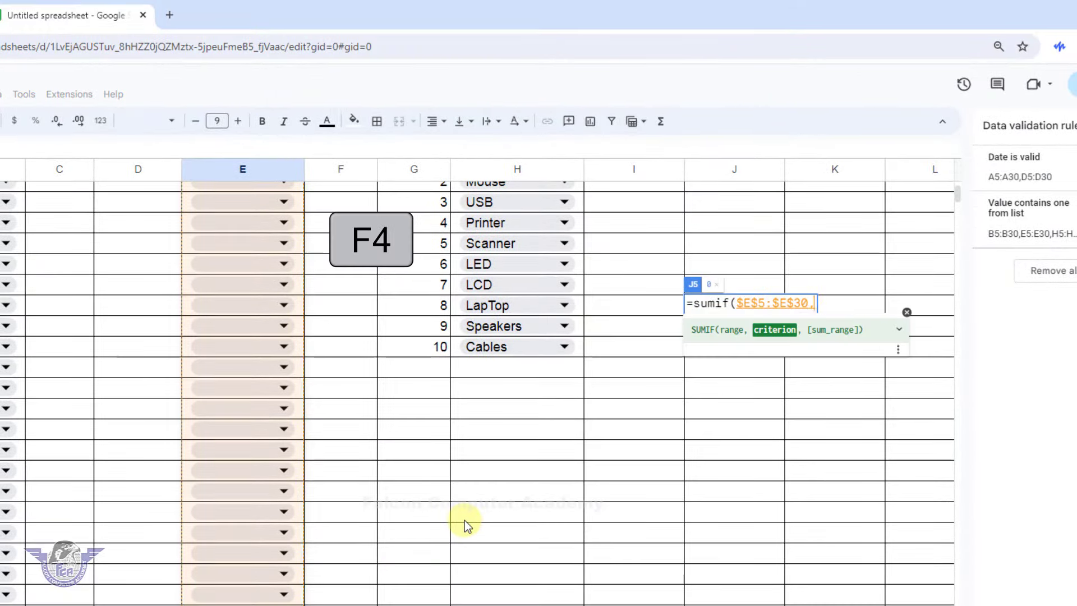
Complete the Stock Out SUMIF with criterion H5 and the absolute sales quantity range $F$5:$F$30 as its sum range
scroll(563, 375, up, 3)
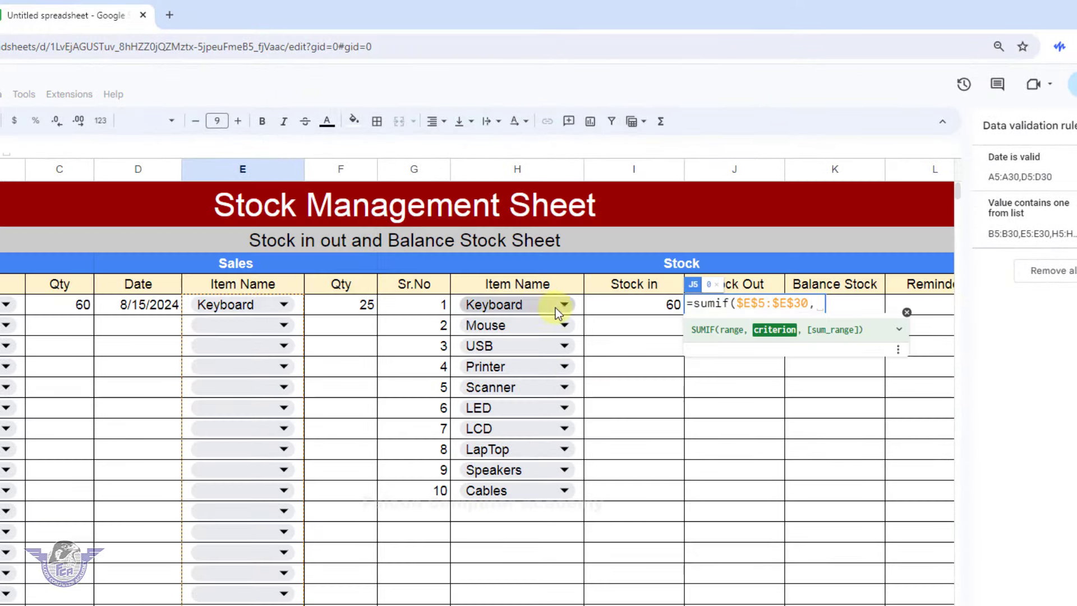
click(580, 305)
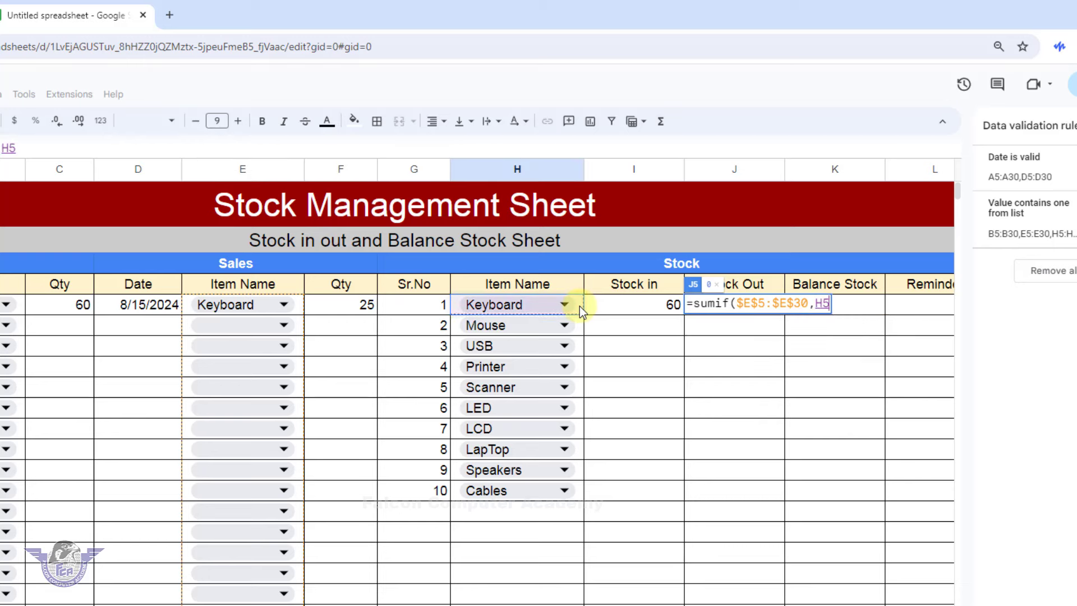
text(,)
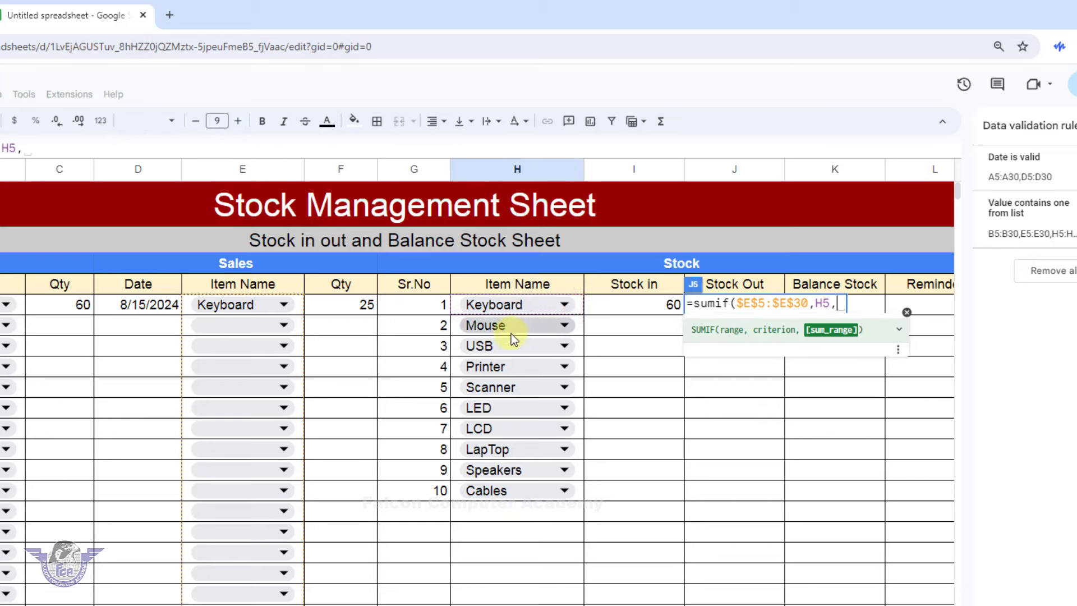
drag(358, 307, 349, 605)
mouse_move(365, 526)
mouse_down()
mouse_move(363, 599)
mouse_move(365, 538)
mouse_up()
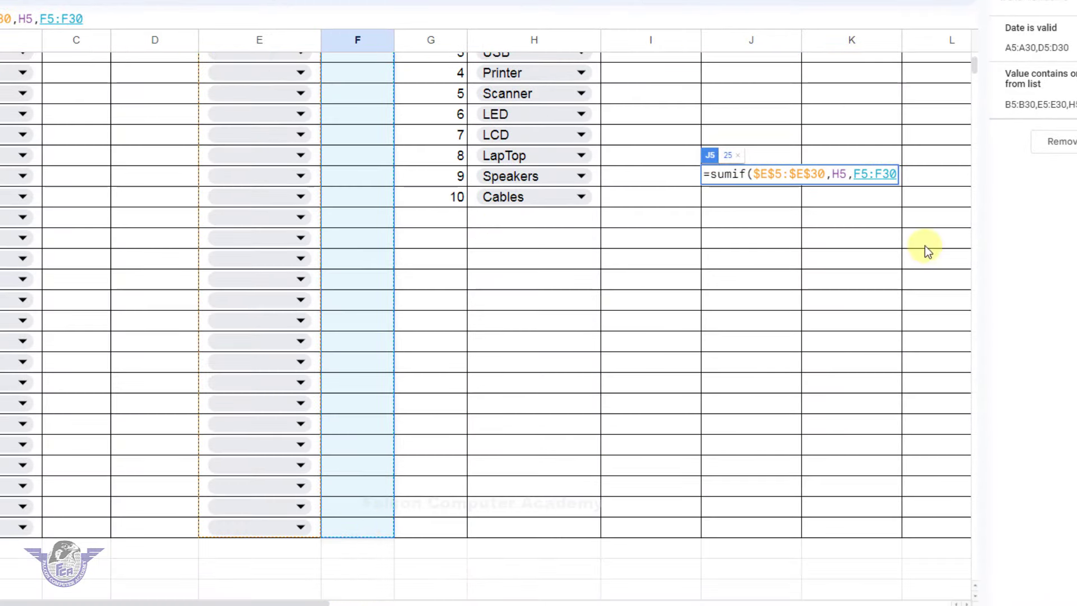
key(F4)
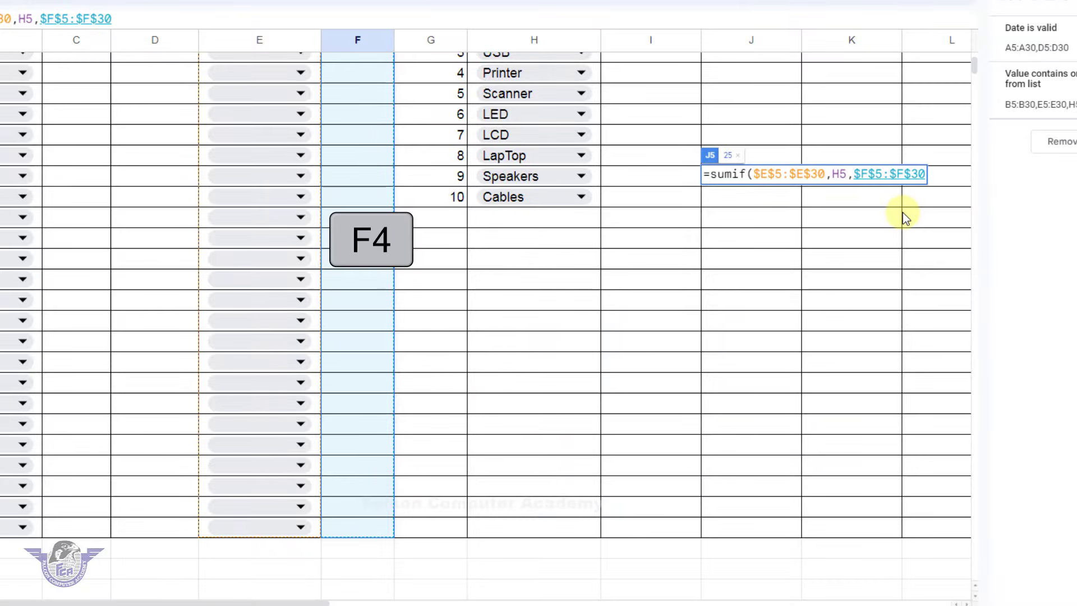
text())
key(Return)
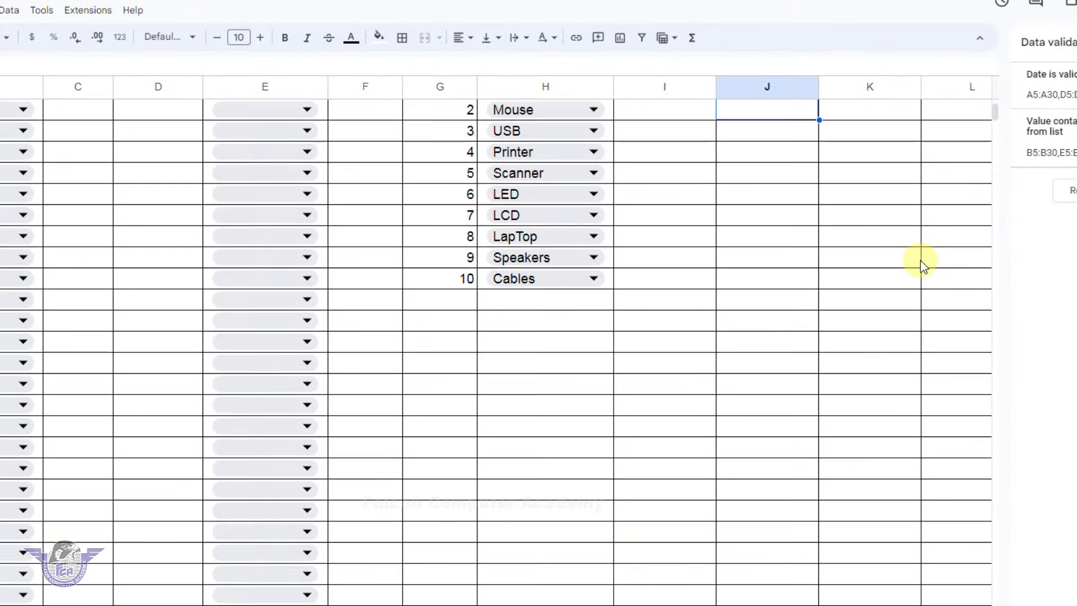
scroll(923, 242, up, 3)
Enter the formula =I5-J5 in the first Balance Stock cell K5 to subtract Stock Out from Stock in
click(695, 226)
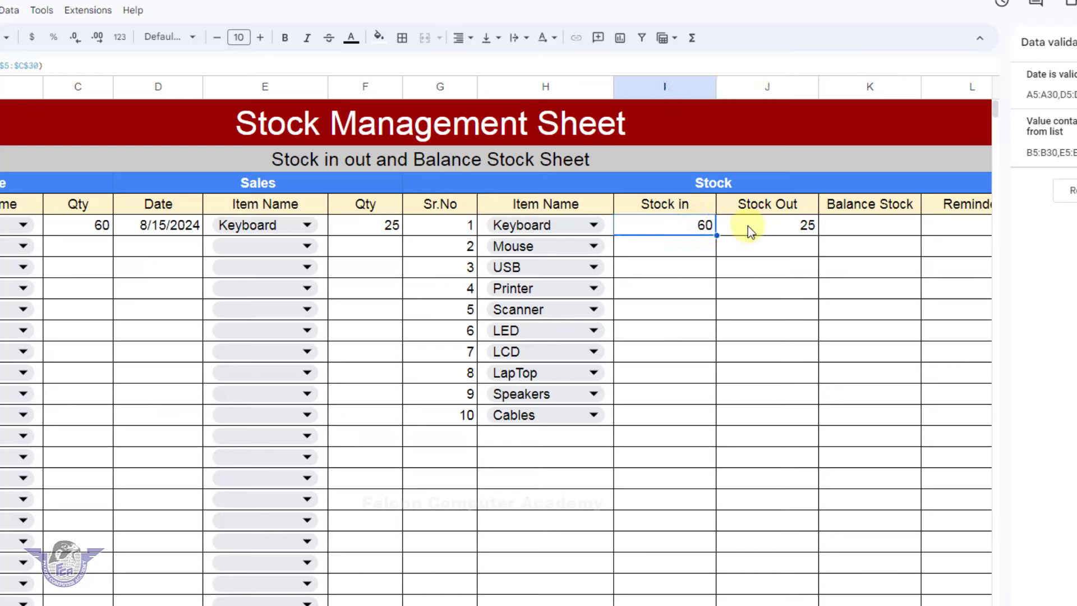
click(813, 230)
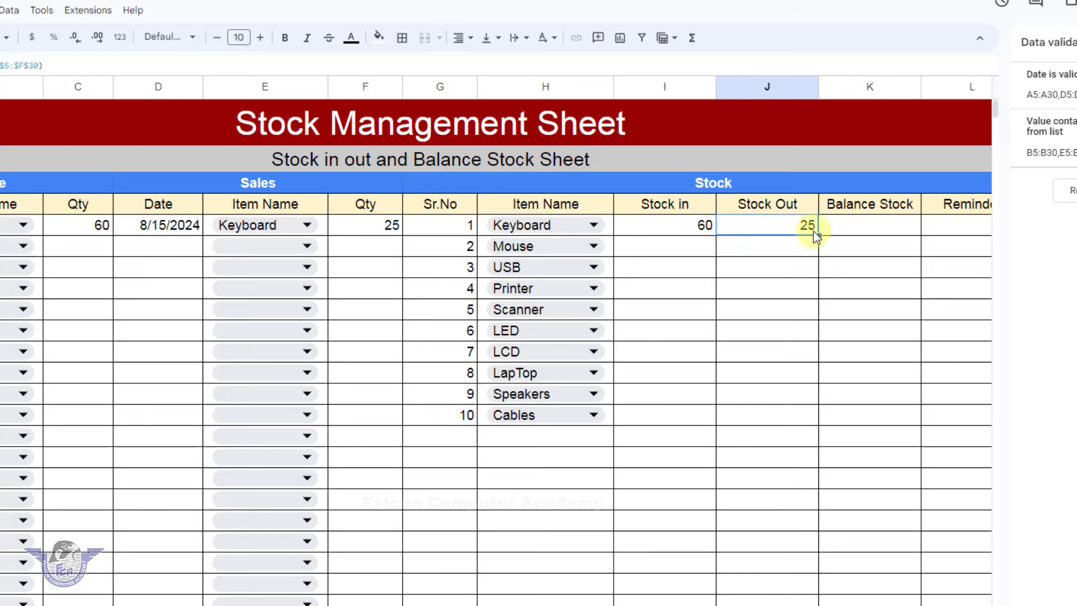
click(843, 224)
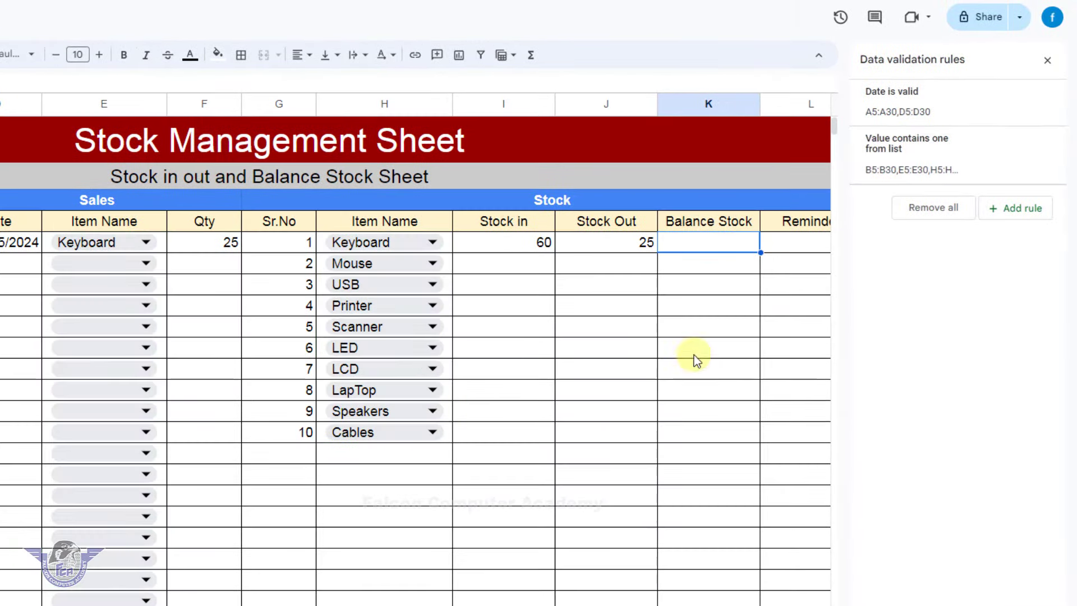
click(695, 355)
click(719, 244)
text(=)
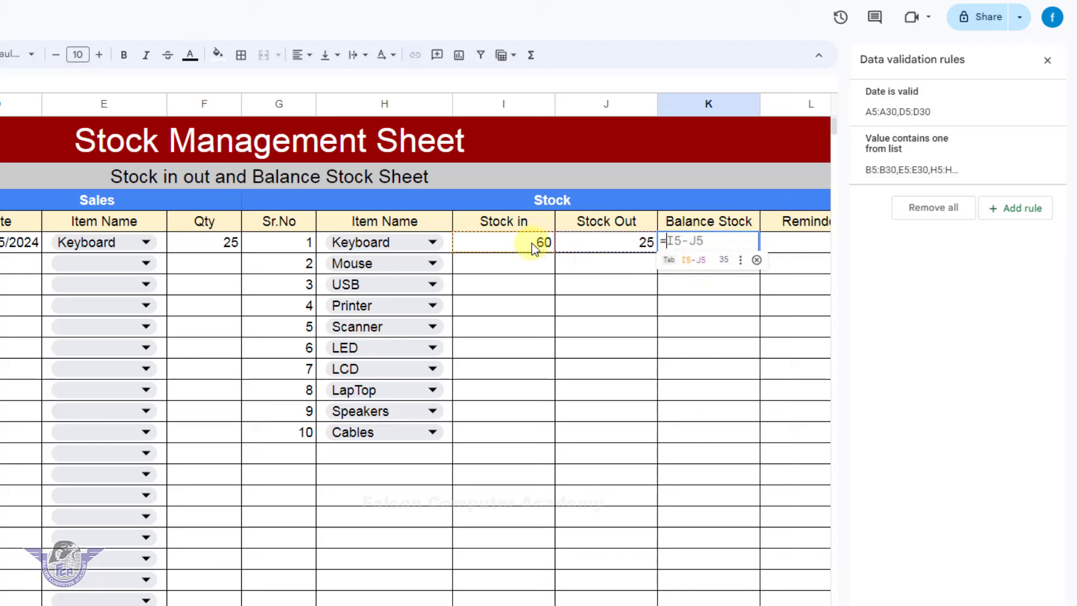
click(532, 244)
text(-)
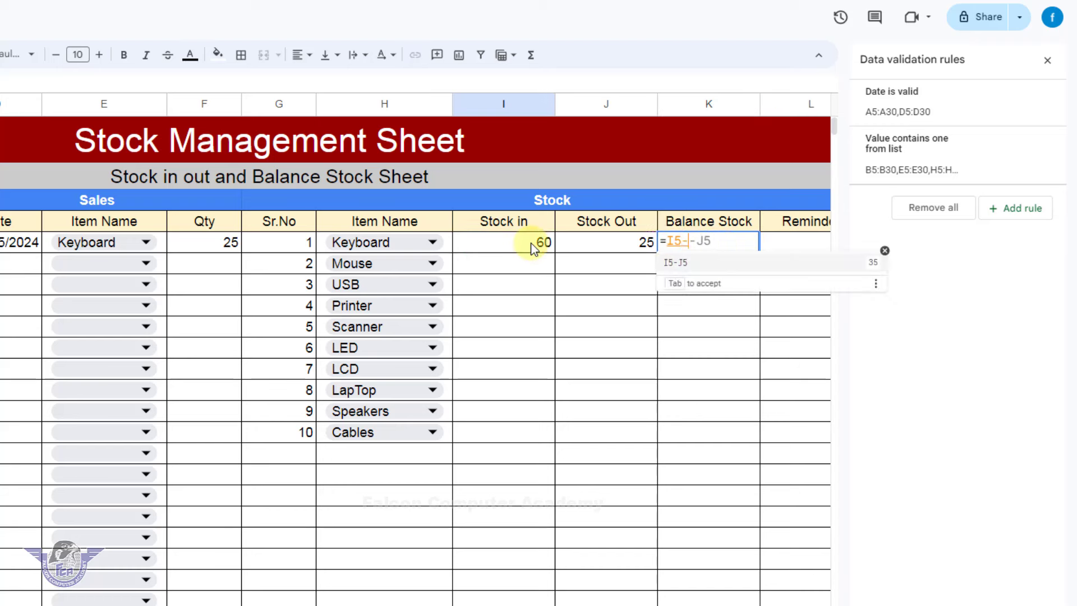
click(595, 244)
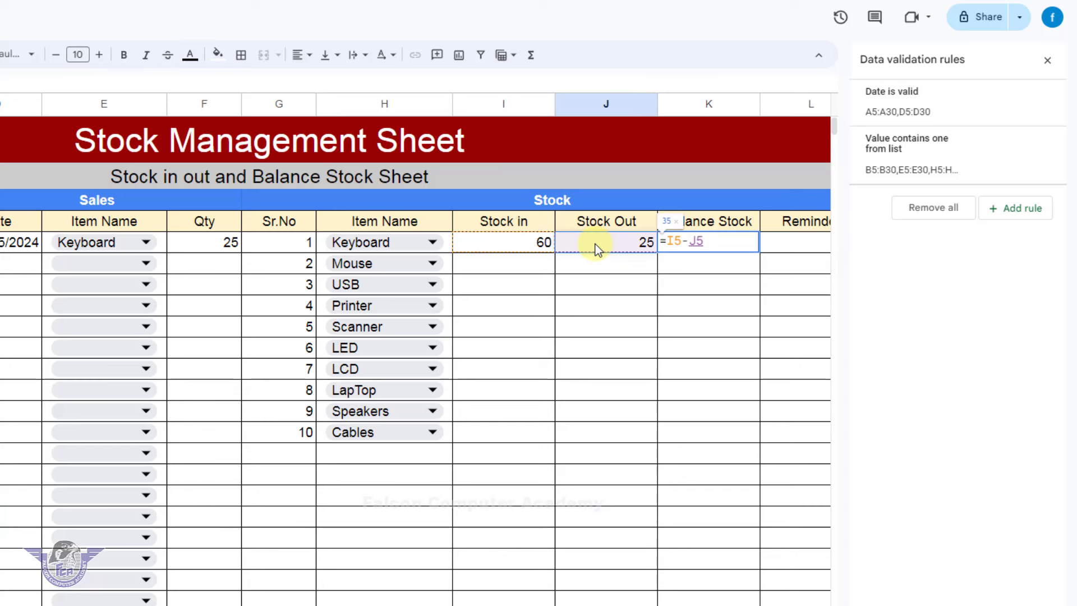
key(Return)
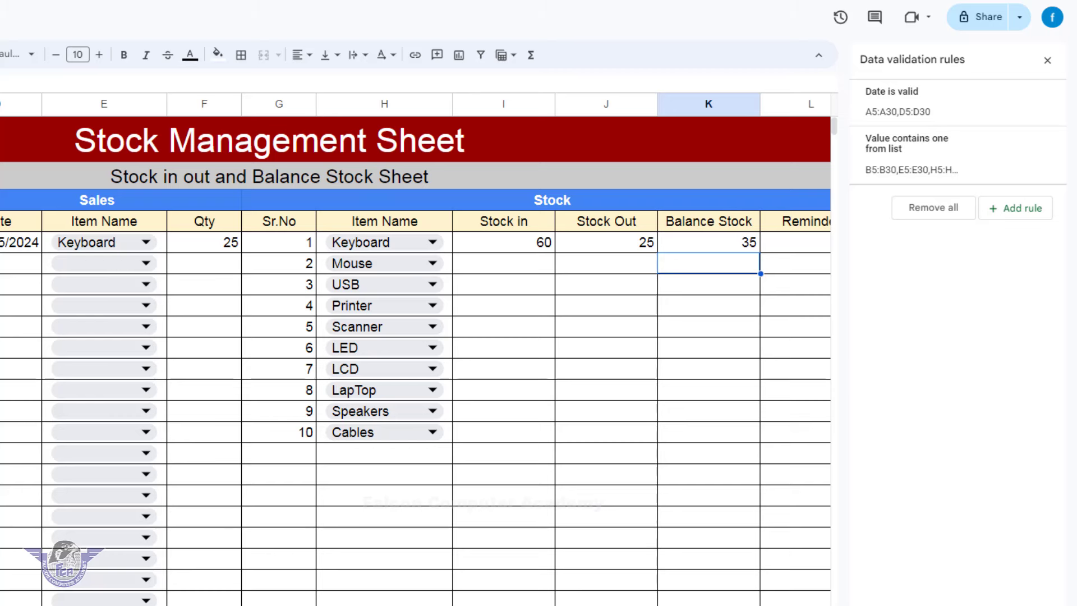
Start an IF formula in the first Reminder cell L5 that returns "Reorder Stock" when K5<10
scroll(415, 348, right, 7)
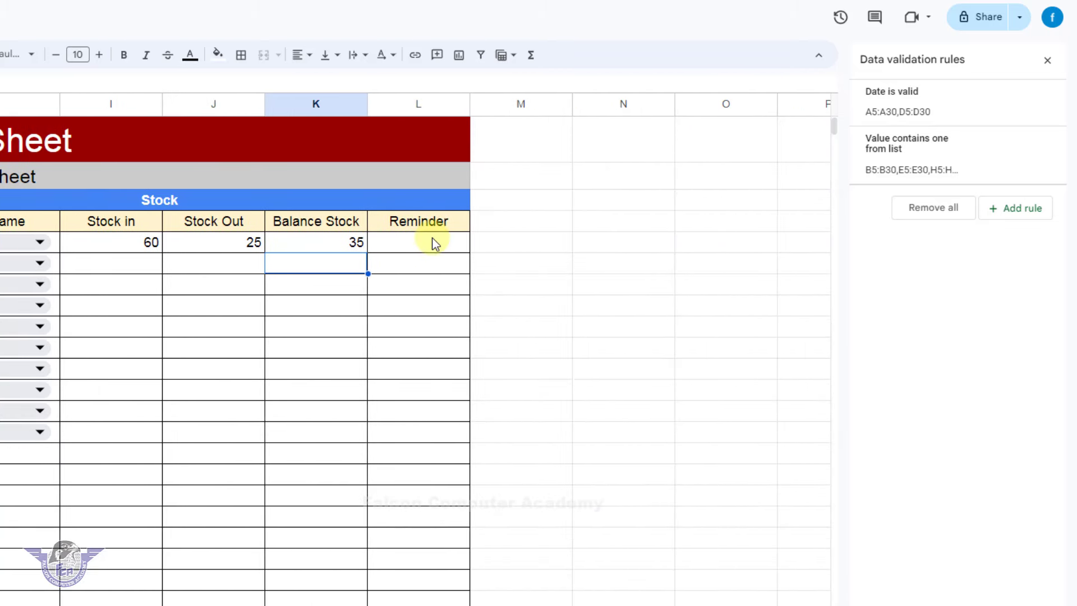
click(428, 247)
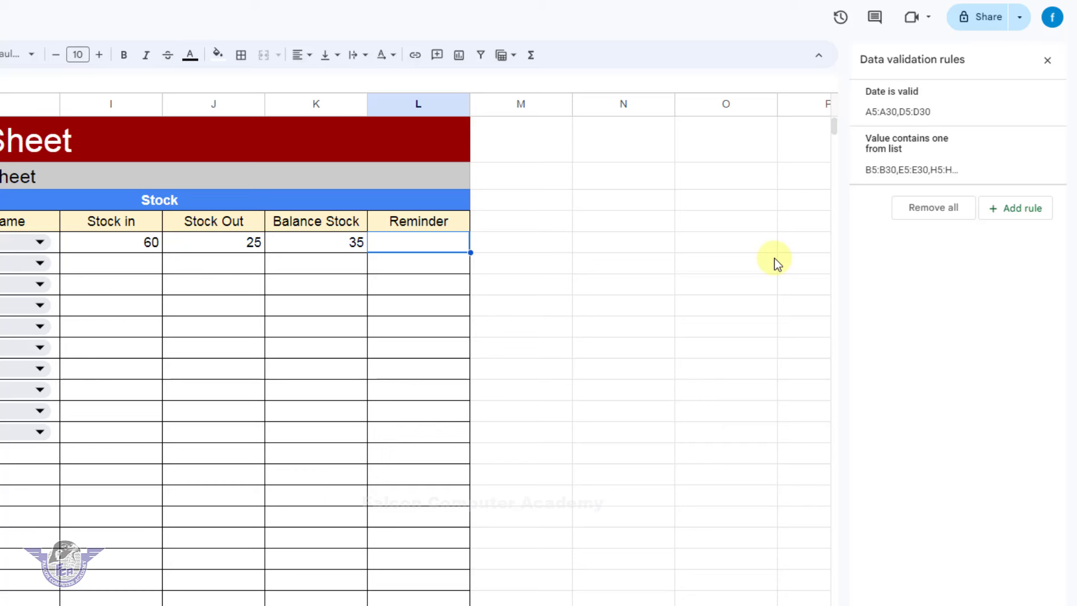
text(=if()
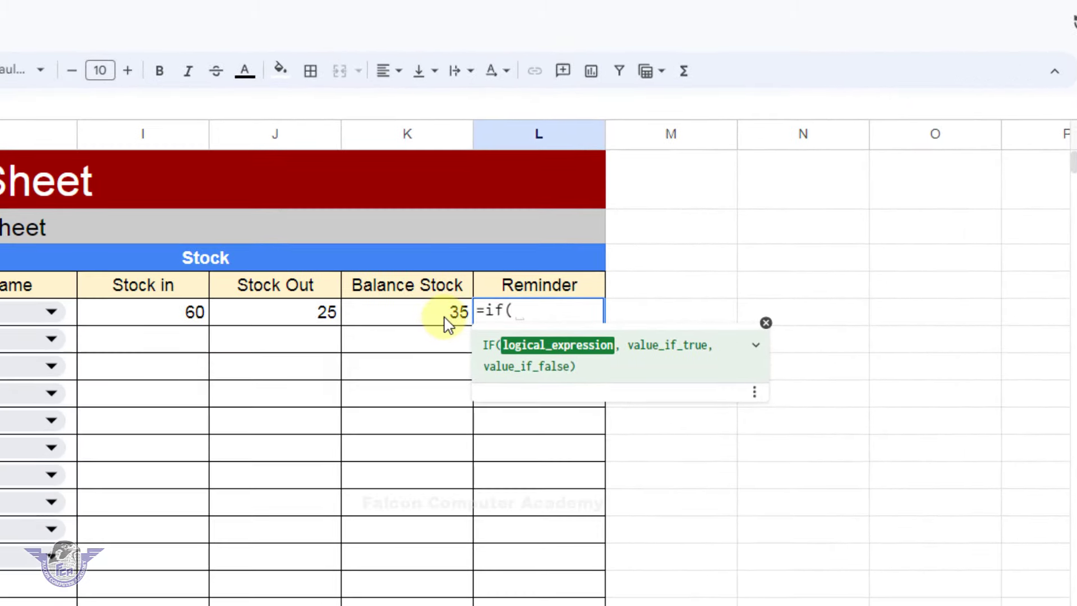
click(447, 324)
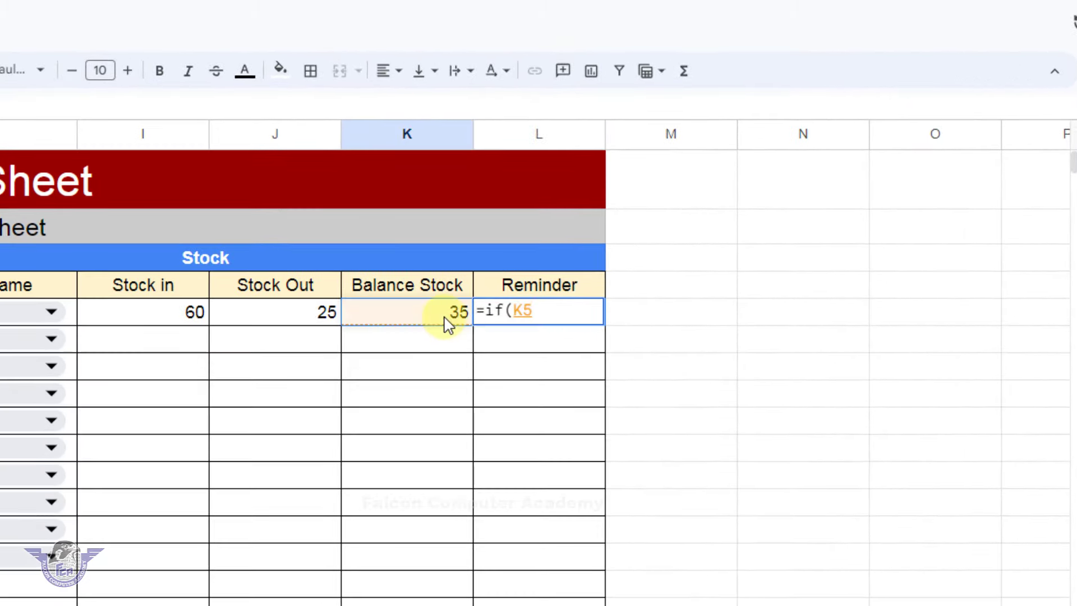
text(<)
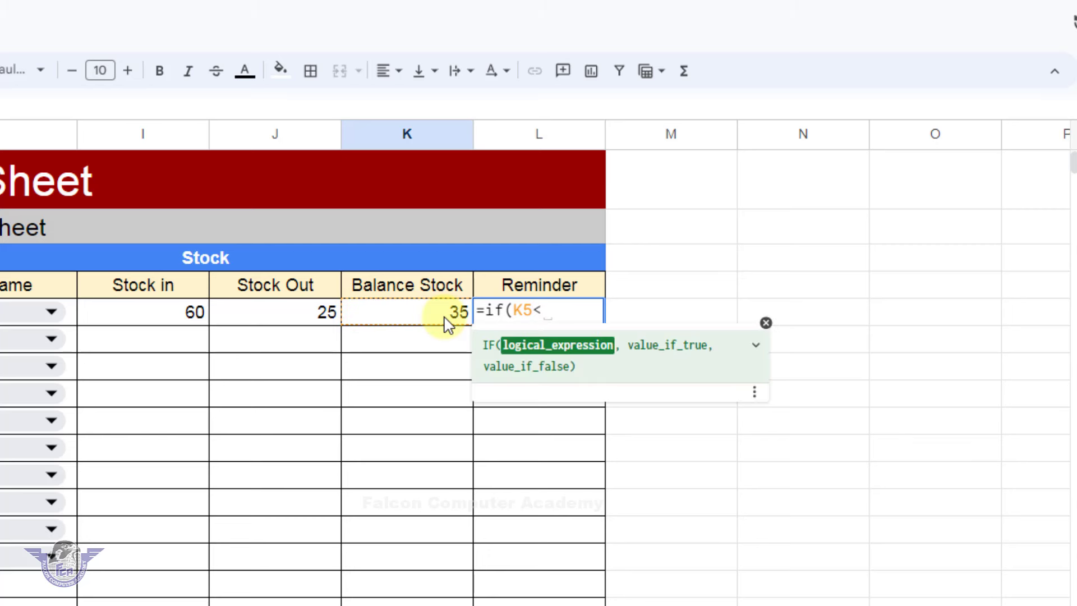
text(10,)
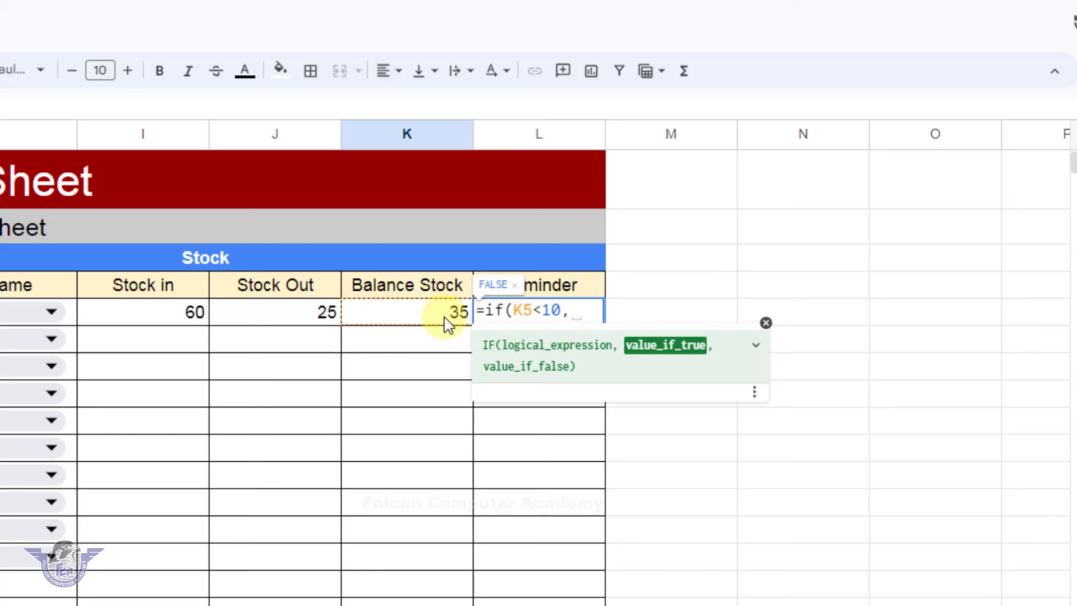
text("Reor)
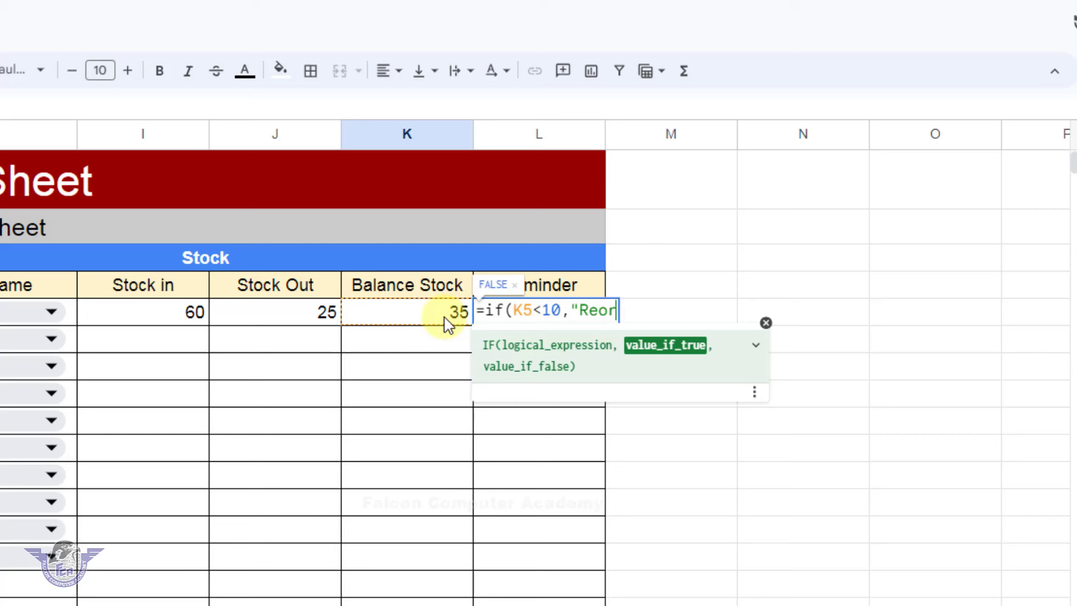
text(der Stock)
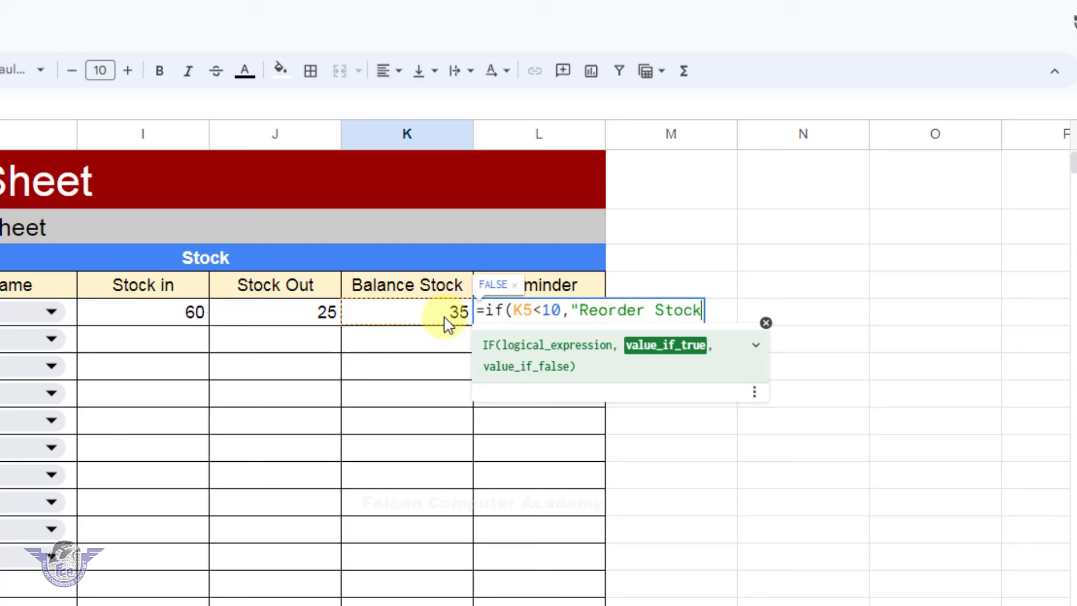
text(",)
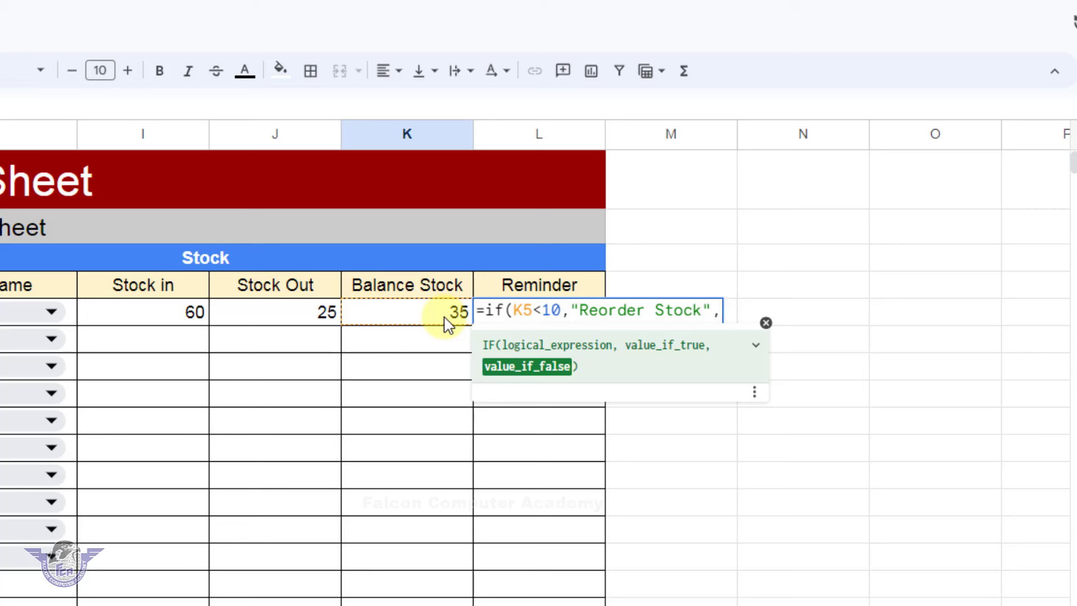
Complete the Reminder formula with a nested IF that returns "Stock Available" when K5>=10
text(if()
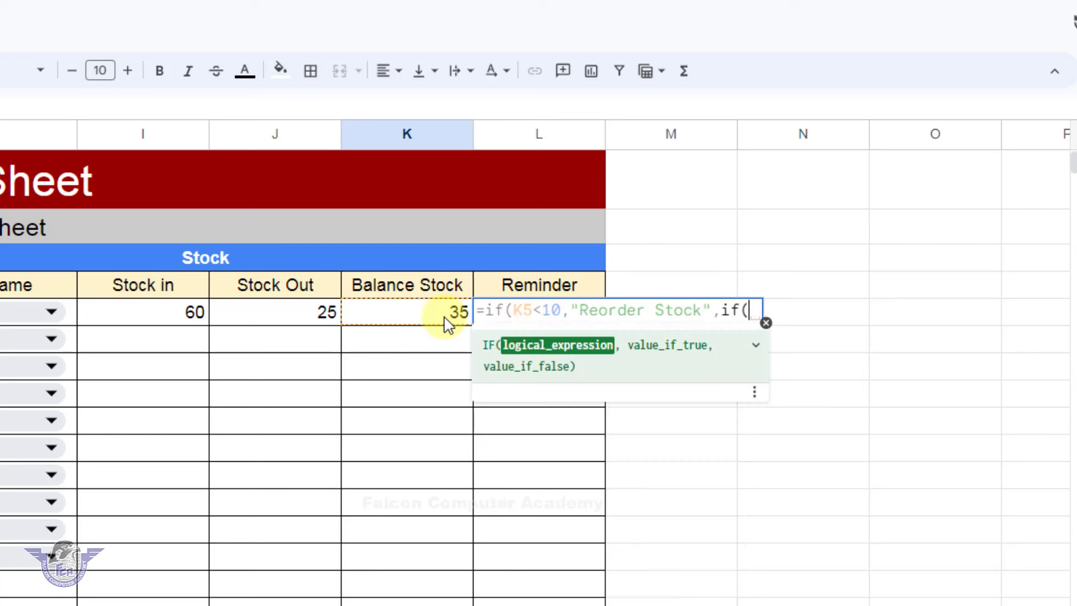
click(441, 315)
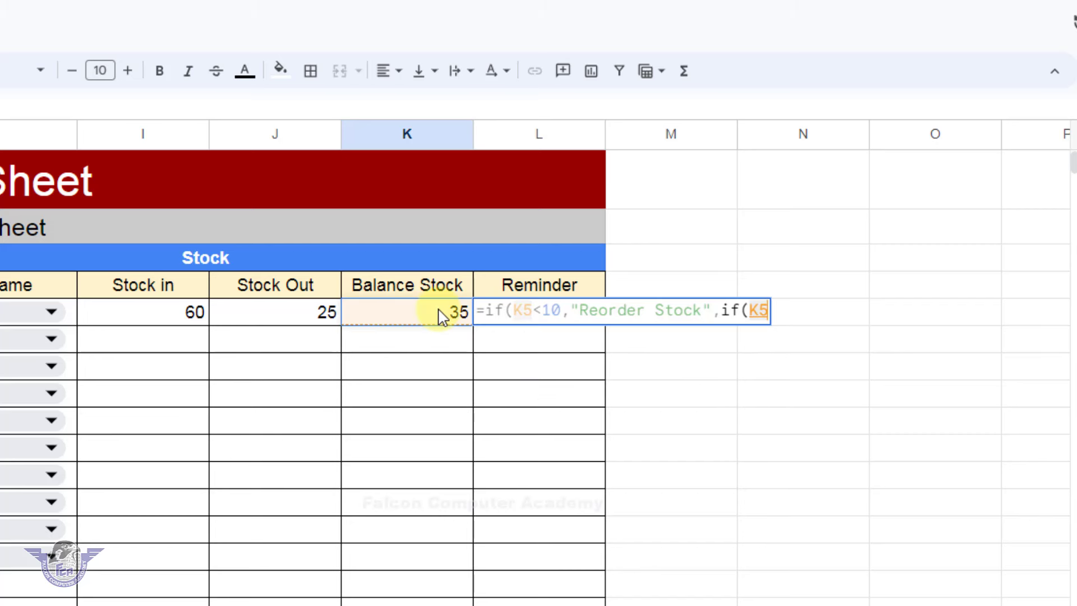
text(>)
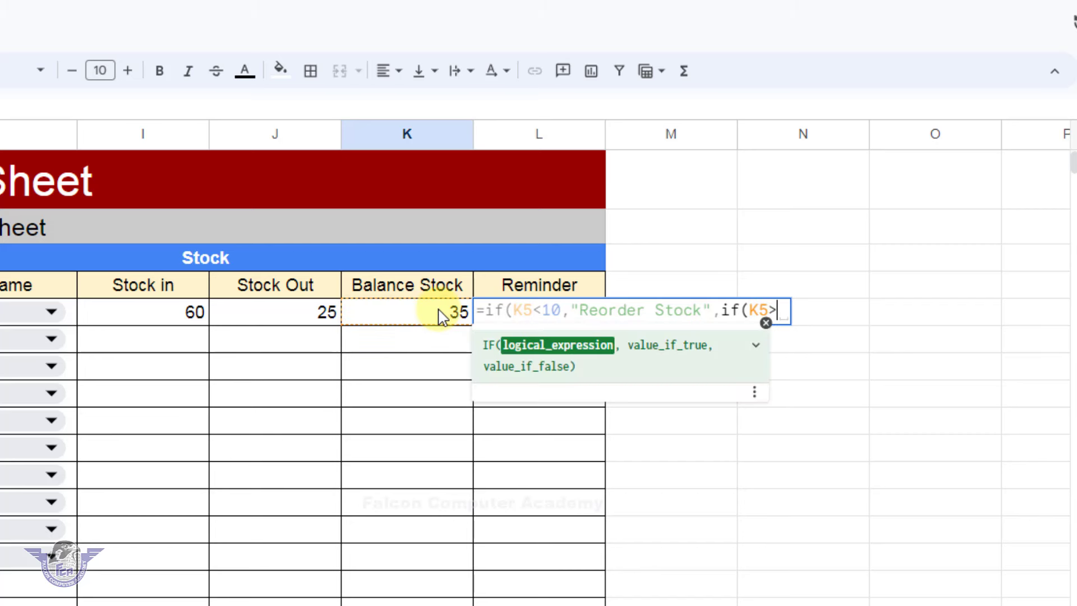
text(=10,")
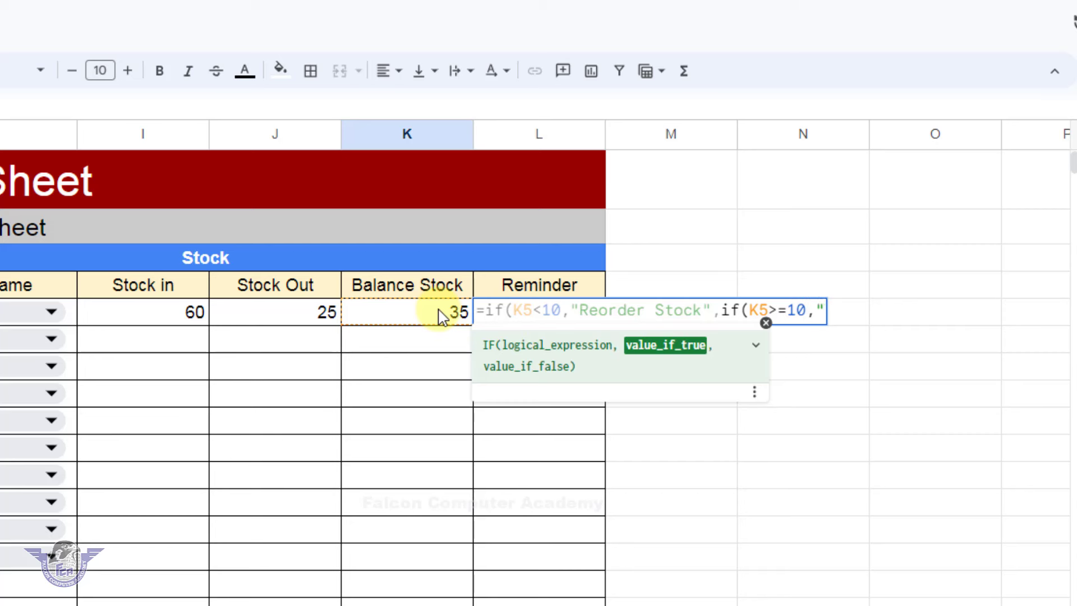
text(Stock Av)
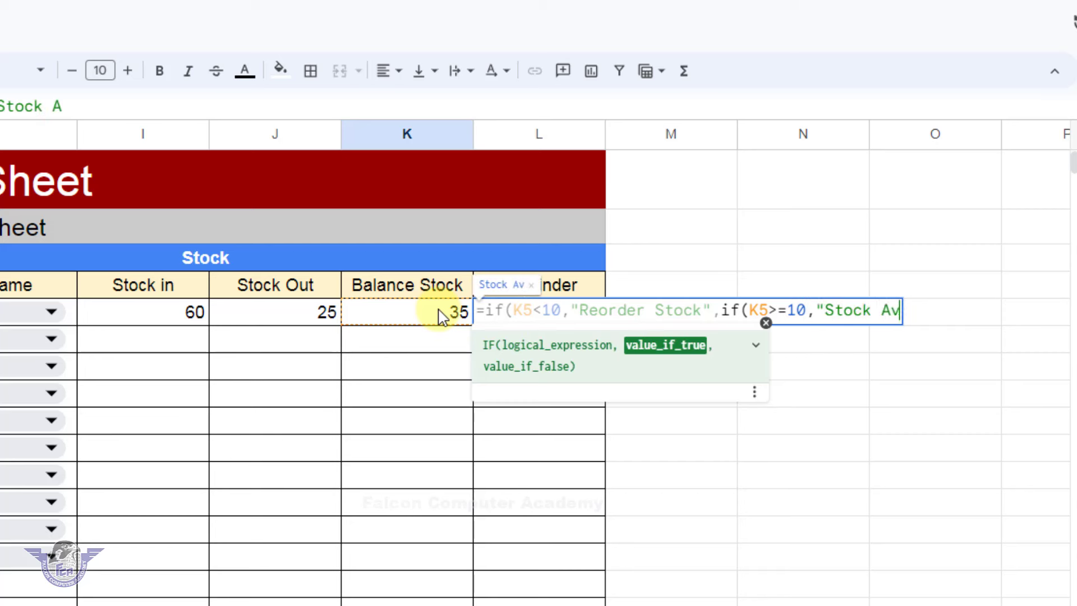
text(ailable)
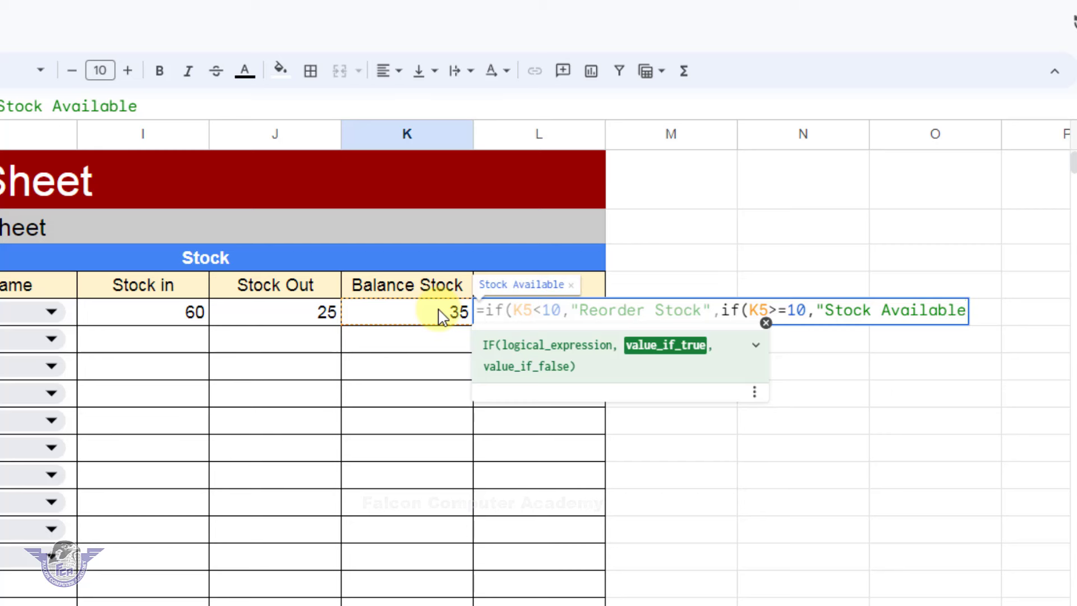
text(")))
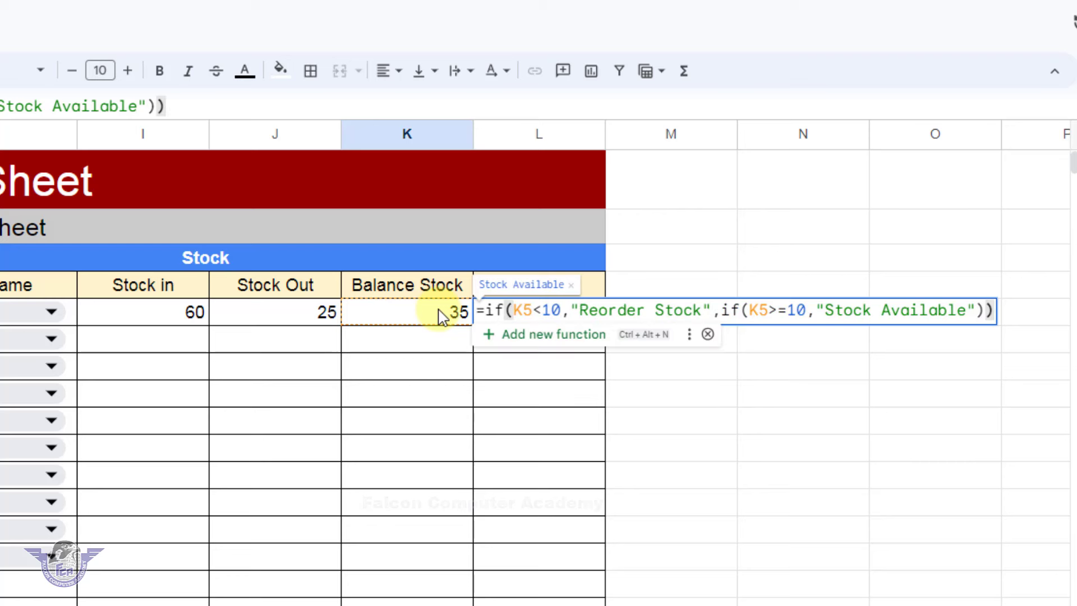
key(Return)
click(547, 317)
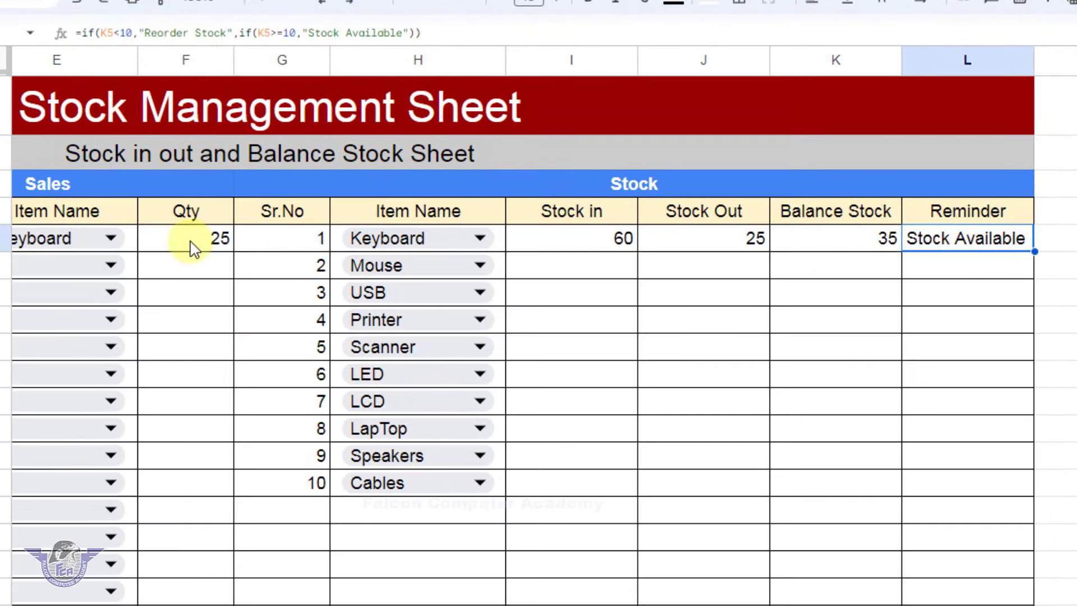
Set the Keyboard sales quantity in F5 to 53 and check the first row's Stock in, Stock Out and Balance Stock cells
click(34, 277)
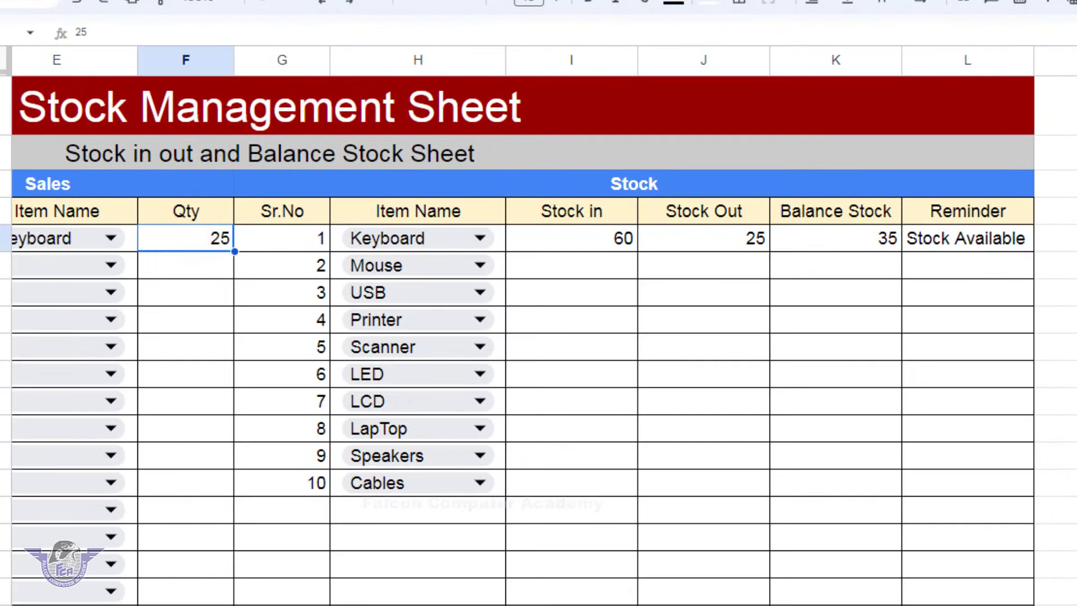
text(4)
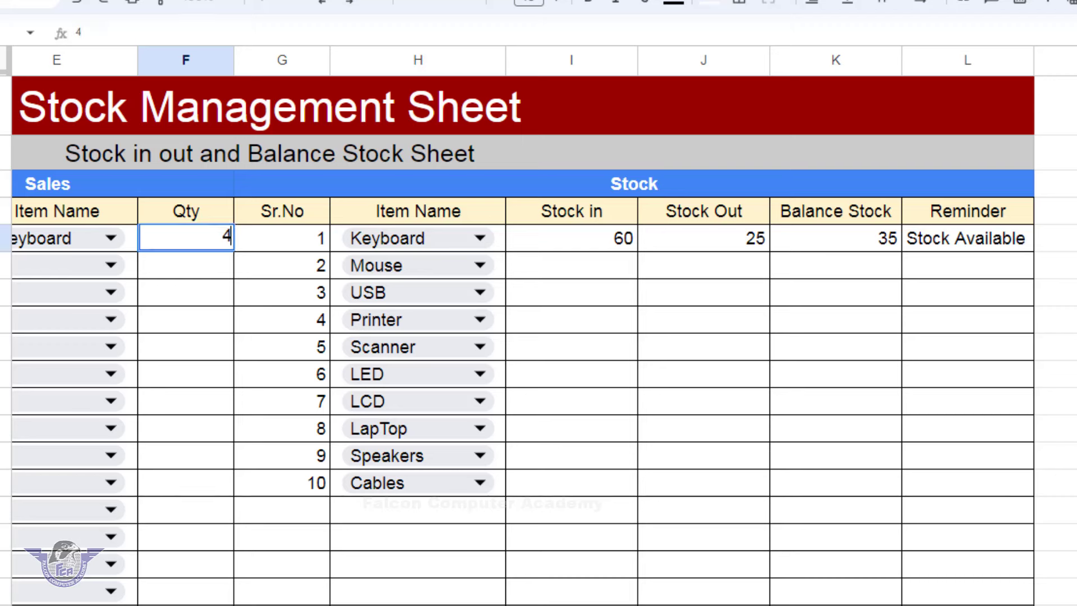
key(BackSpace)
text(53)
key(Return)
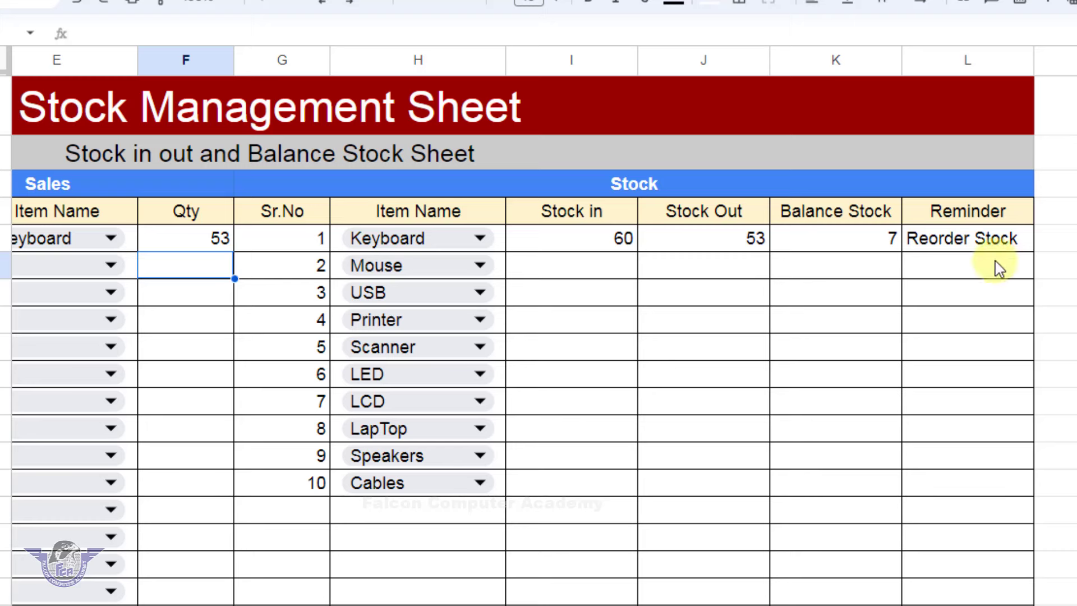
click(606, 246)
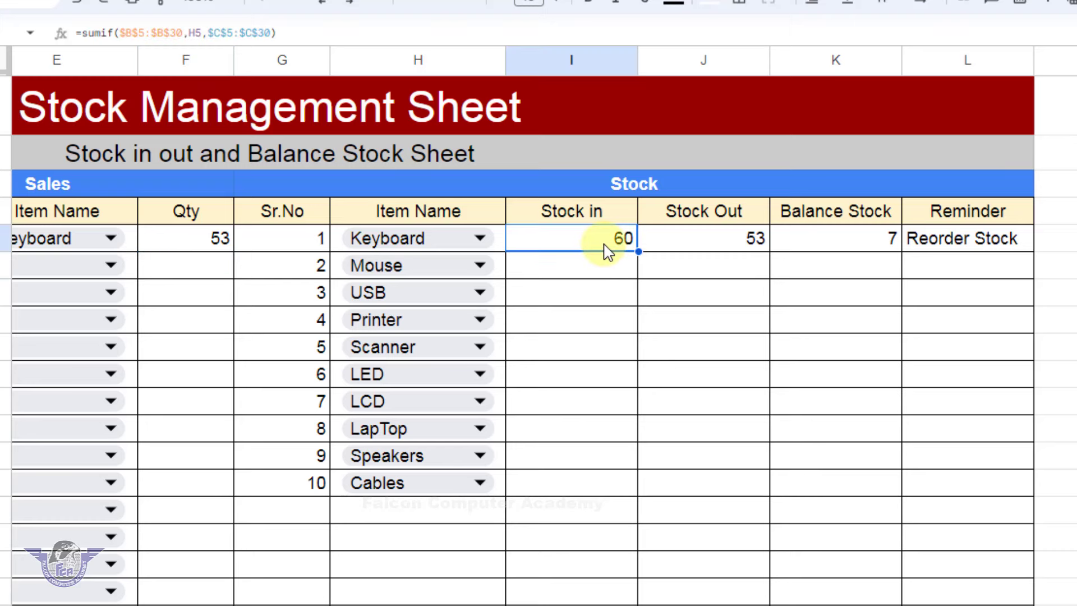
click(741, 247)
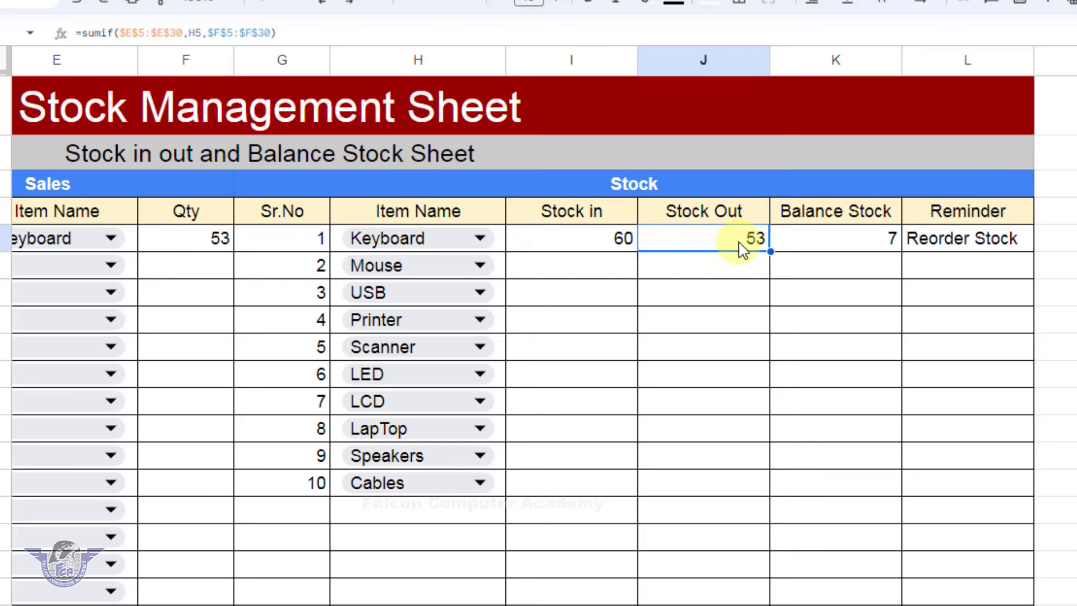
click(866, 252)
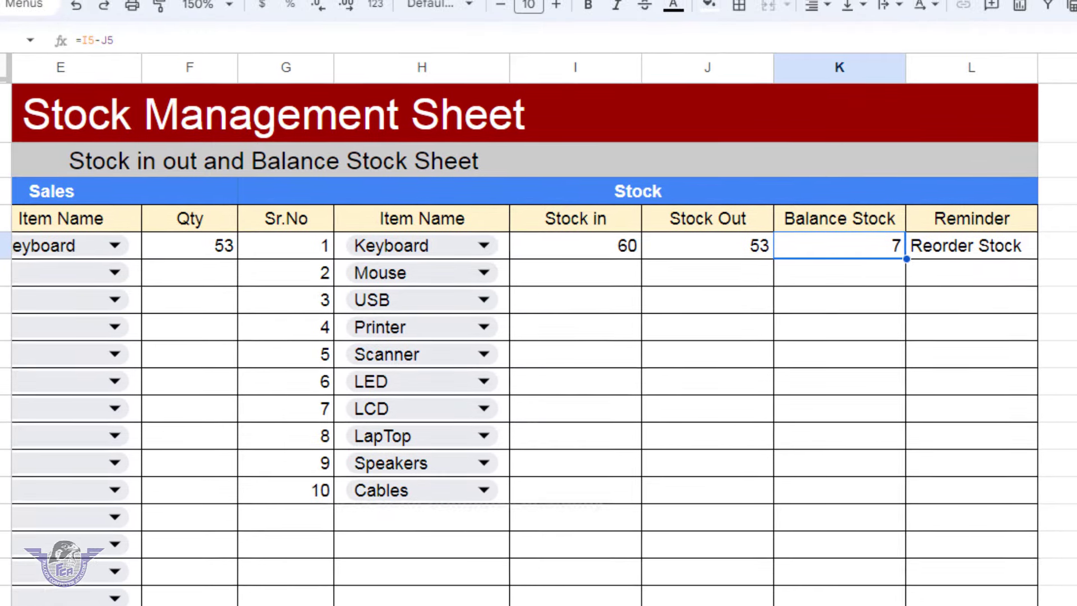
Record a purchase in row 6 with item Mouse, quantity 36 and date 8/15/2024
scroll(538, 336, left, 5)
scroll(538, 337, left, 2)
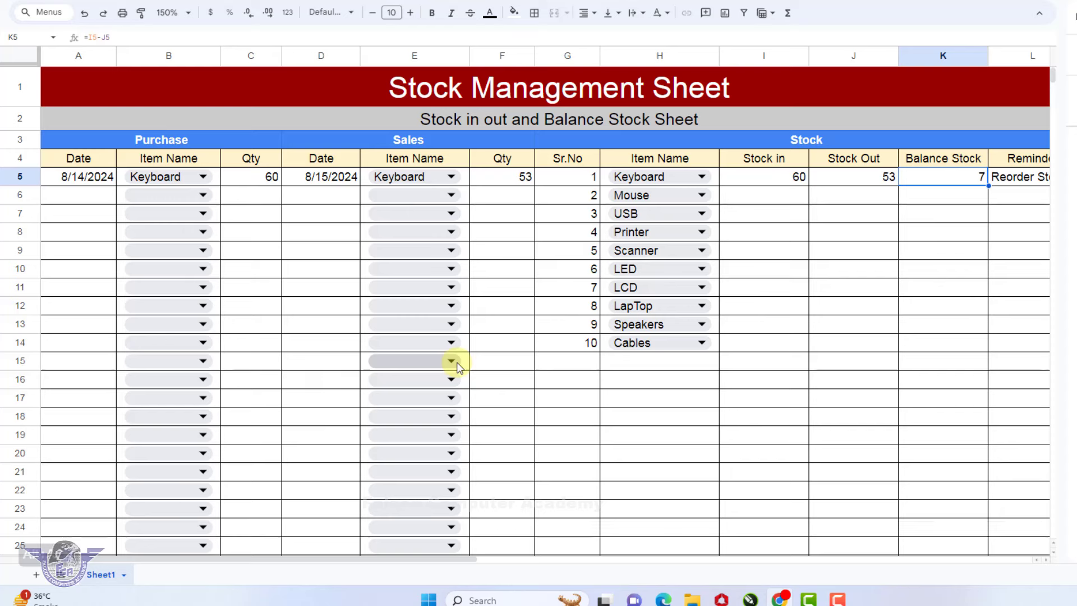
click(173, 196)
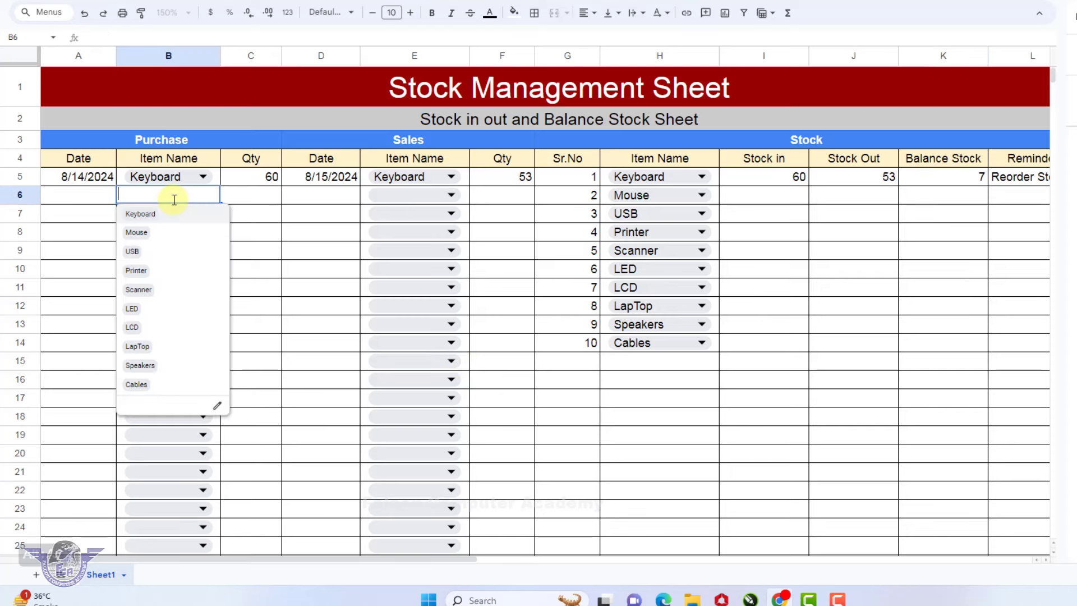
click(159, 231)
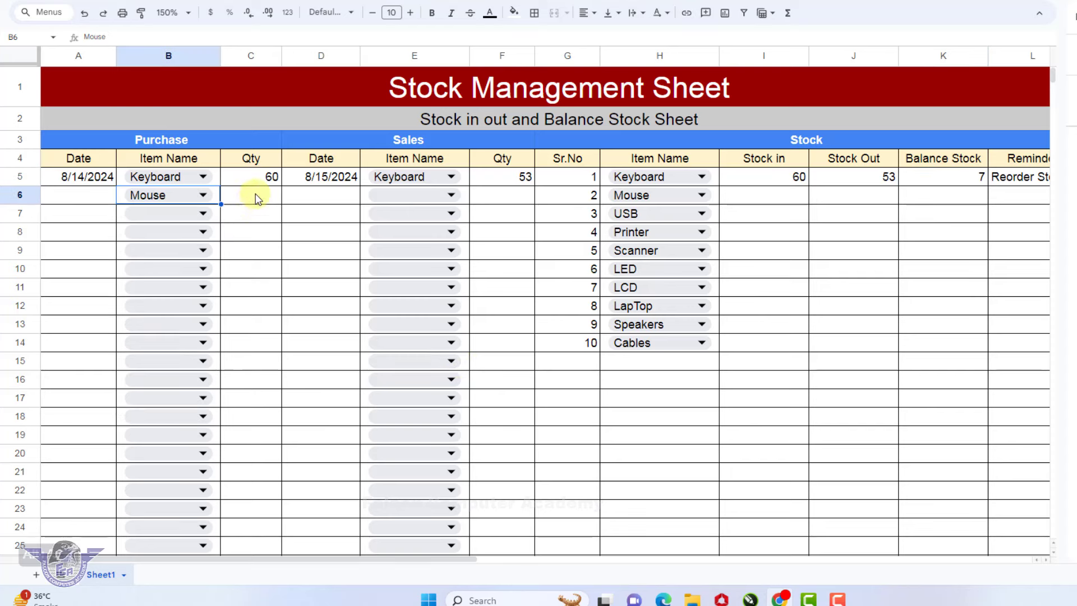
click(255, 193)
text(36)
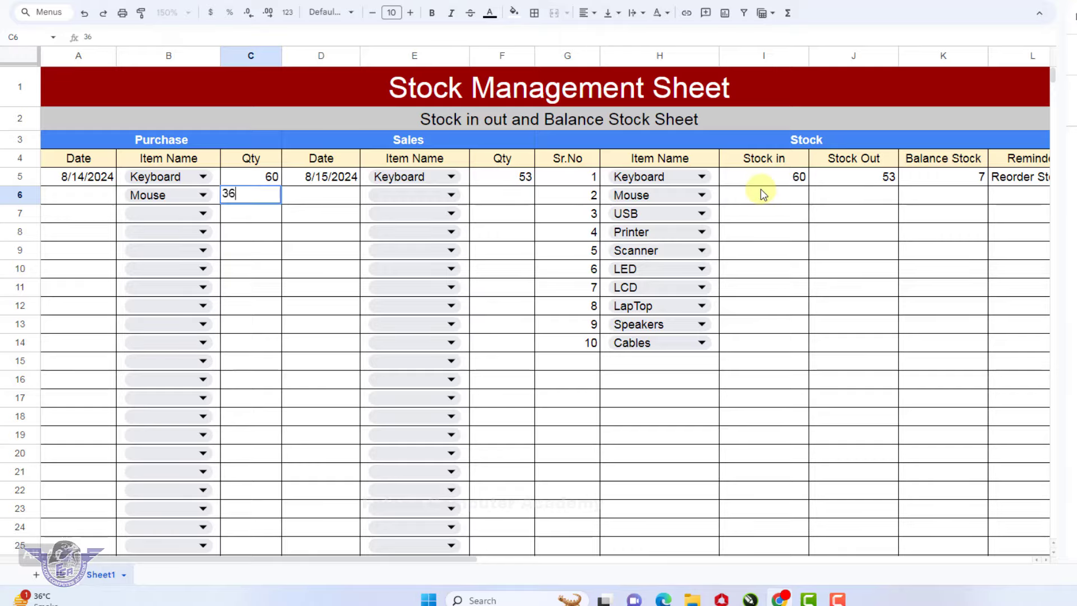
click(324, 196)
click(83, 193)
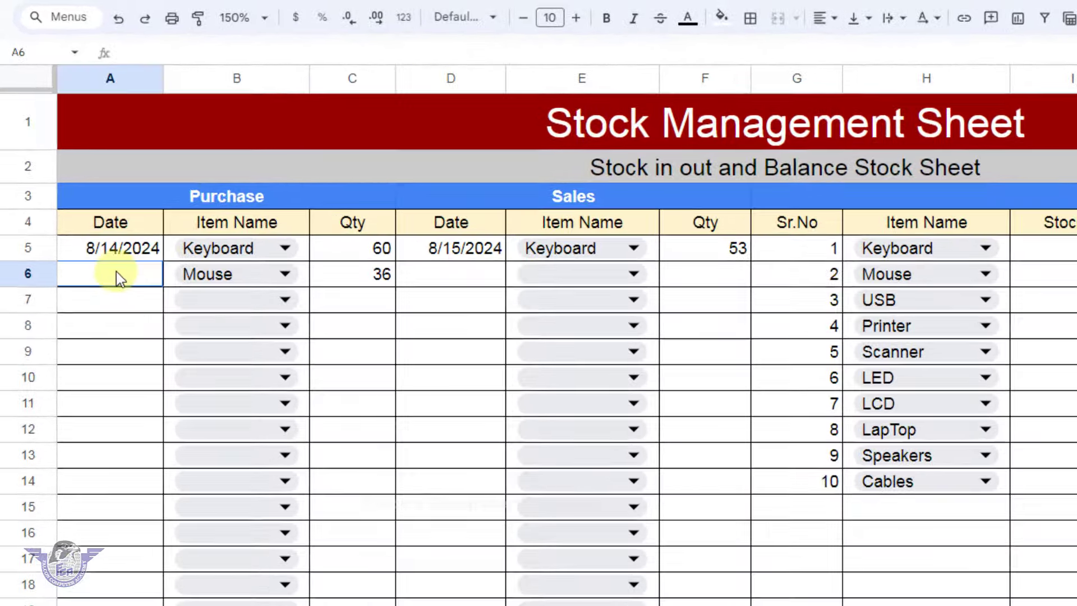
double_click(117, 274)
click(133, 404)
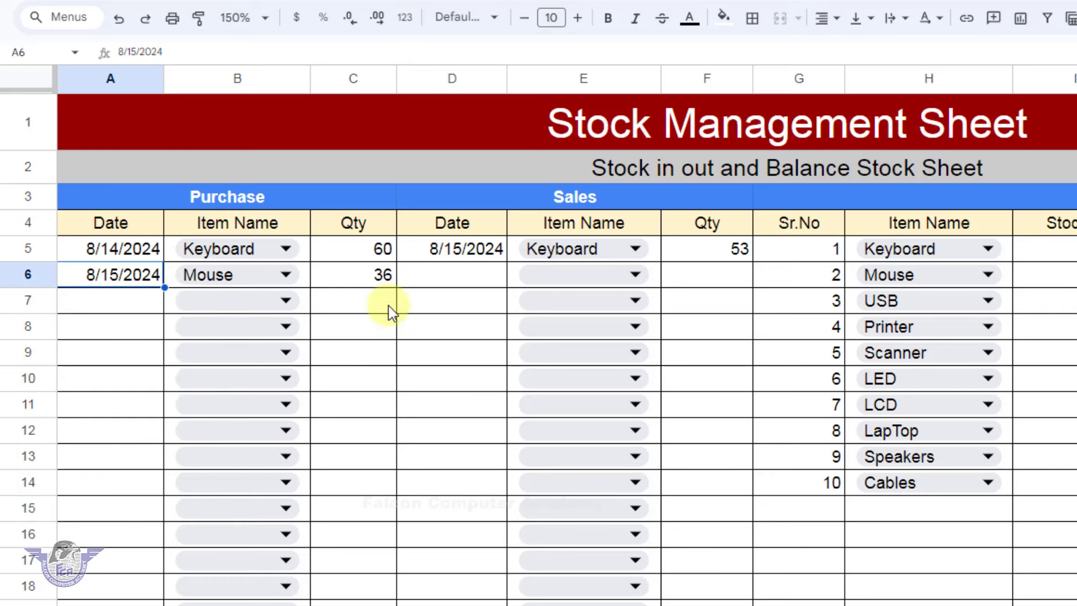
Record a sale in row 6 with date 8/15/2024, item Mouse and quantity 19
double_click(466, 275)
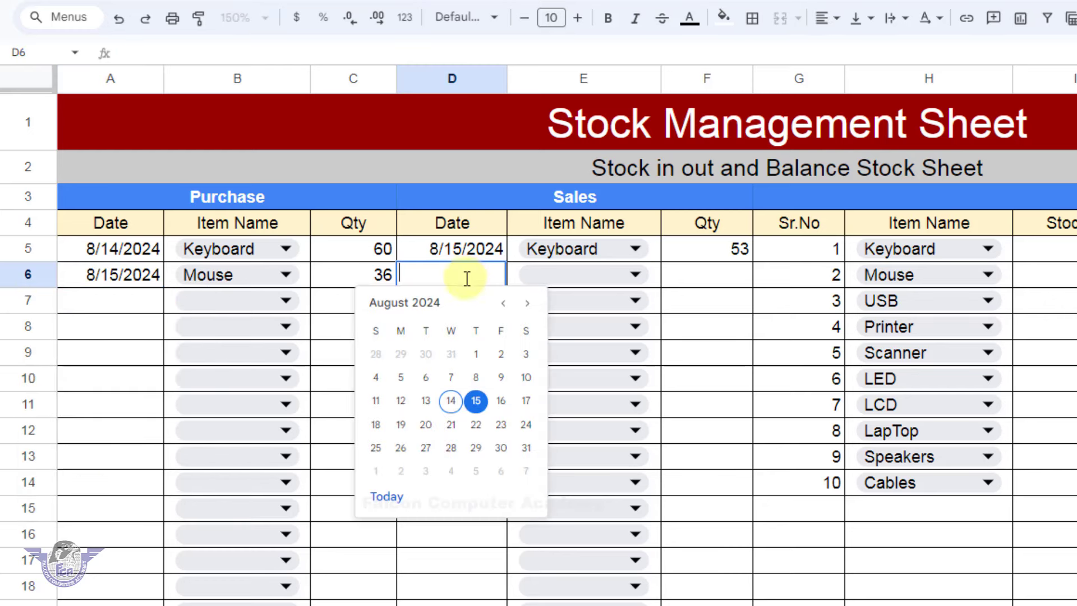
click(476, 401)
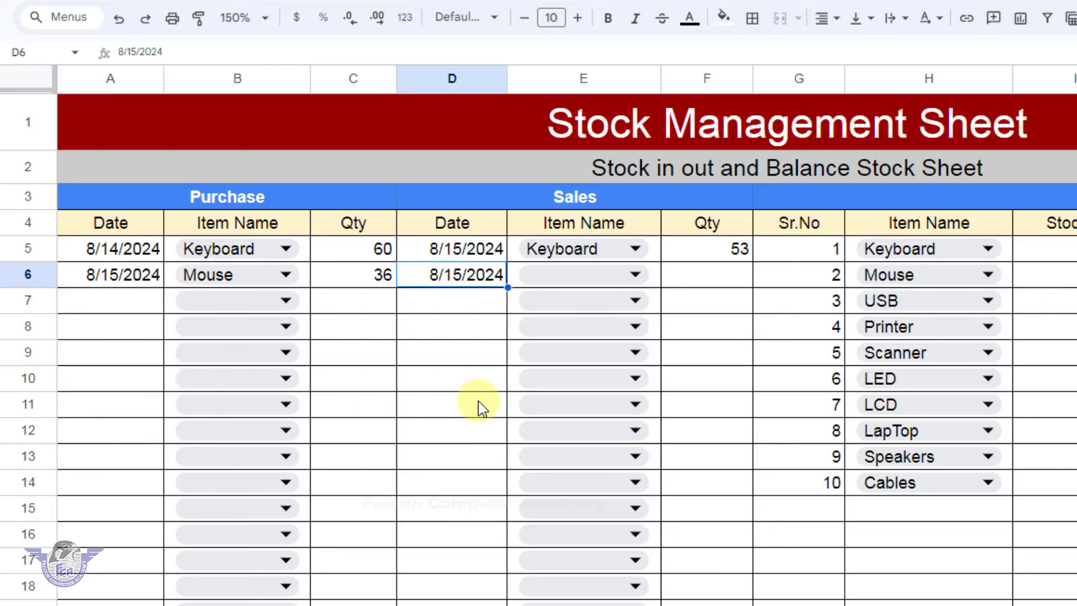
double_click(598, 273)
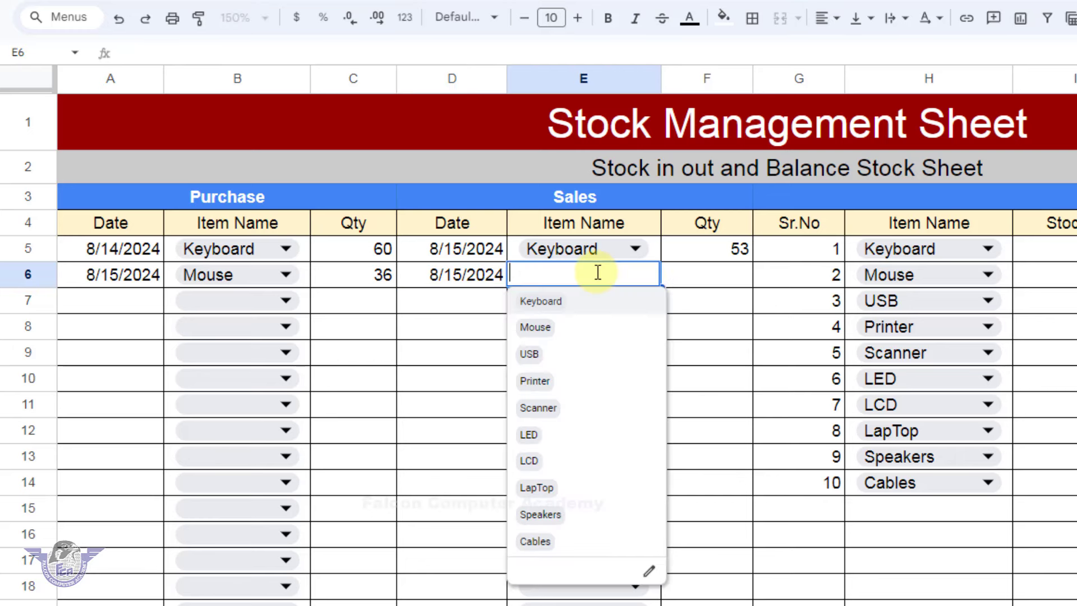
click(537, 329)
click(697, 274)
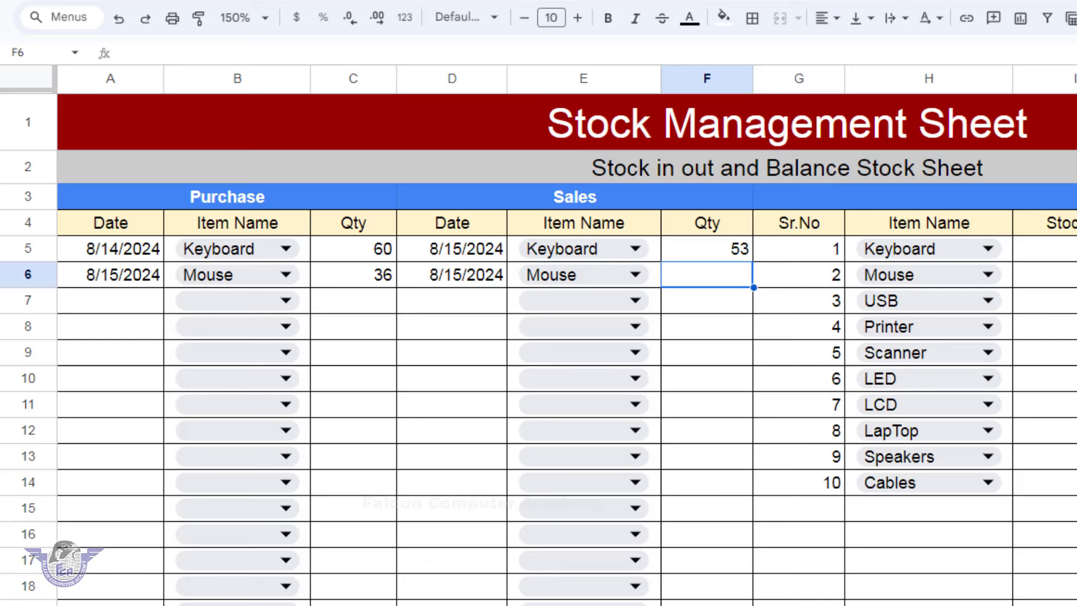
text(19)
key(Return)
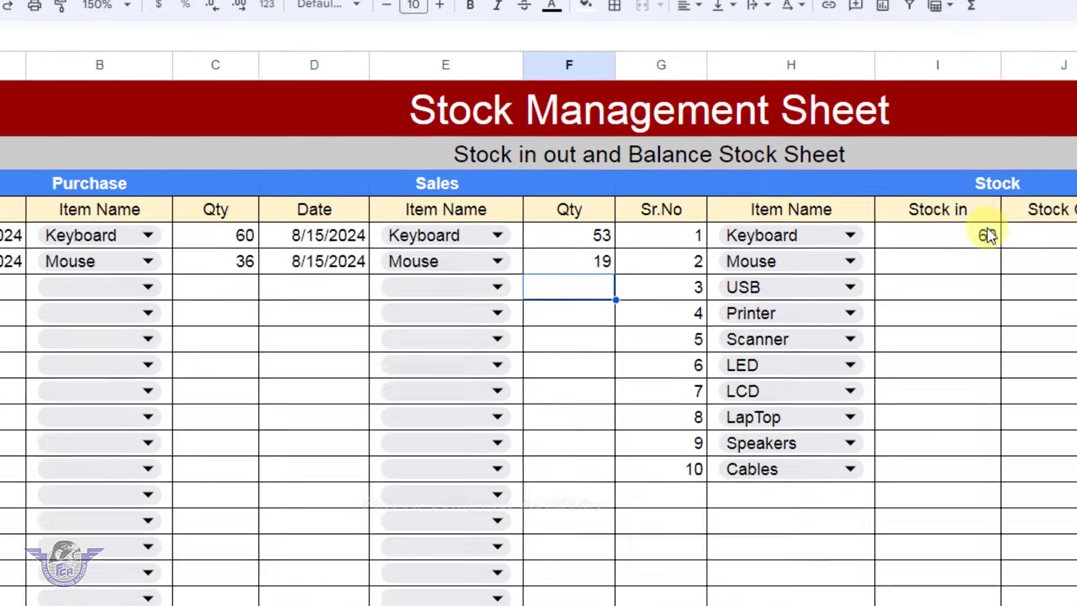
Copy the Stock in and Stock Out formulas from the Keyboard row down to the Mouse row
click(986, 233)
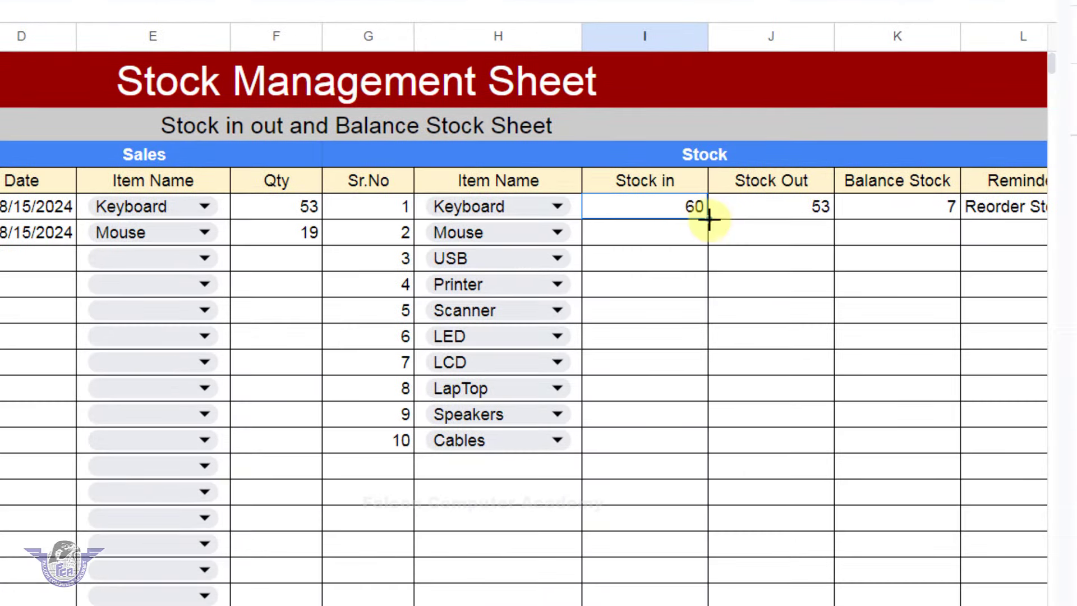
drag(708, 221, 710, 238)
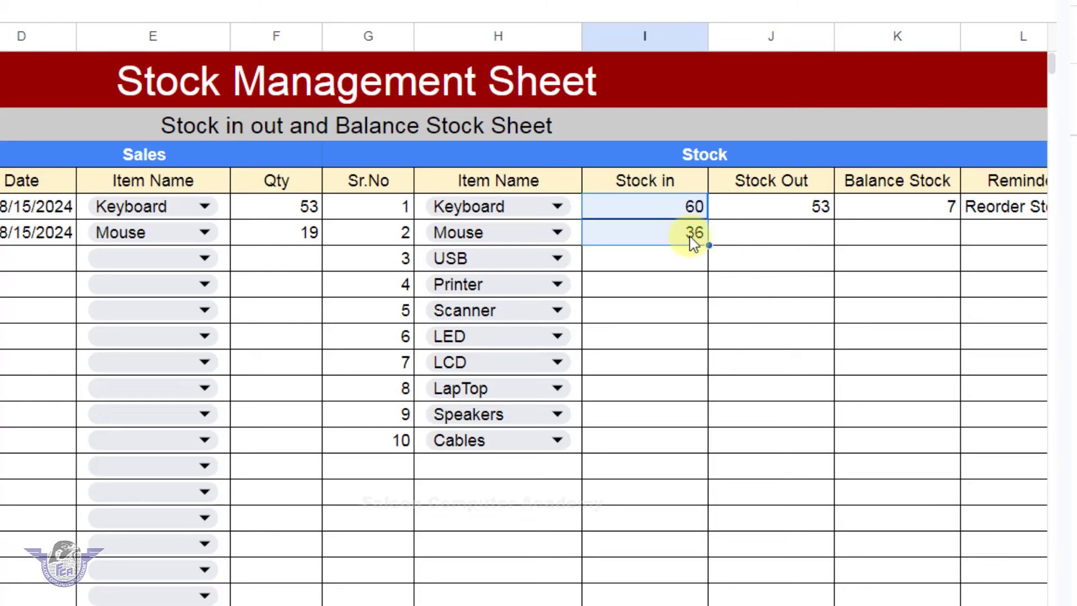
click(808, 209)
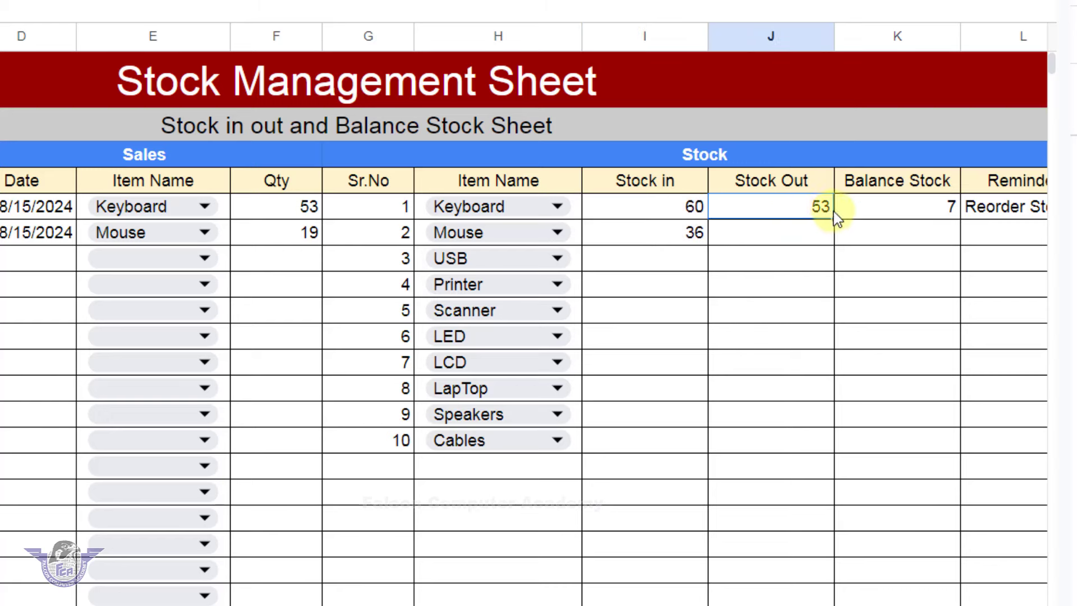
drag(834, 220, 831, 257)
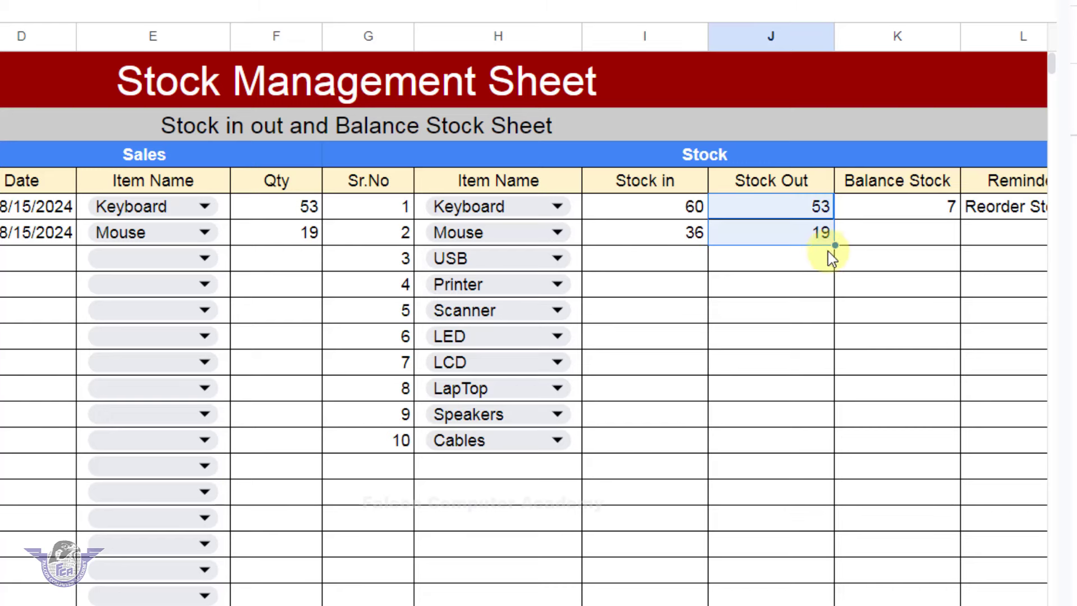
Copy the Balance Stock and Reminder formulas from the Keyboard row down to the Mouse row
click(920, 215)
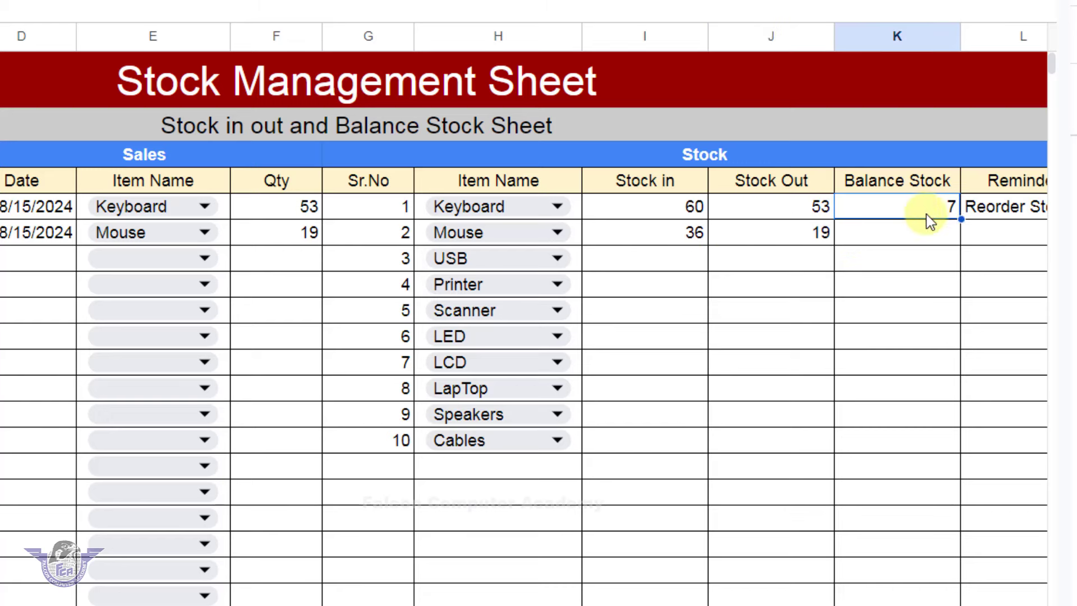
drag(957, 226, 959, 247)
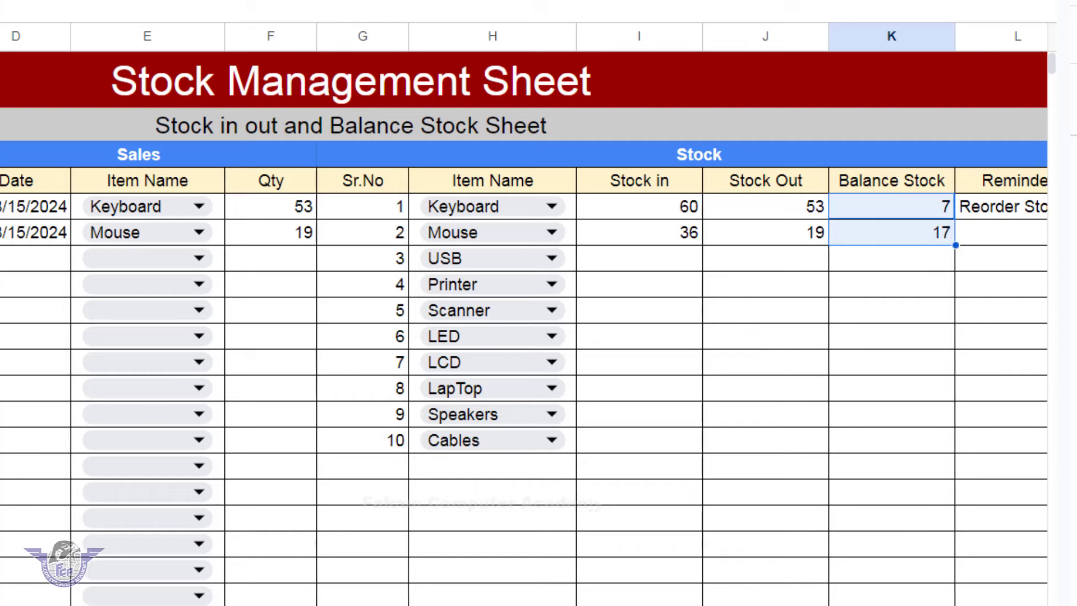
scroll(539, 336, right, 4)
click(567, 206)
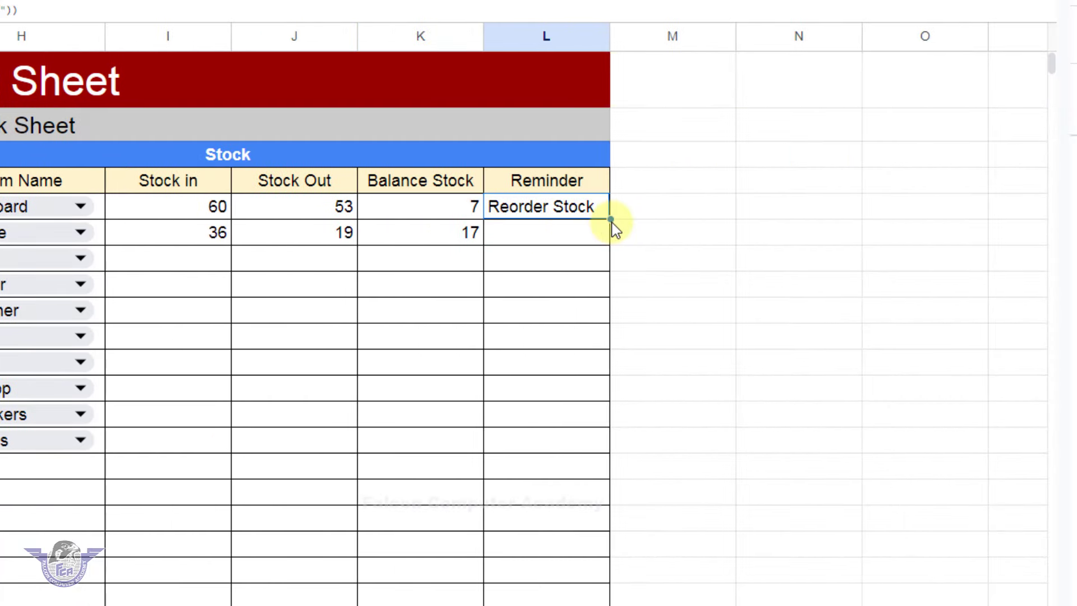
drag(610, 220, 606, 247)
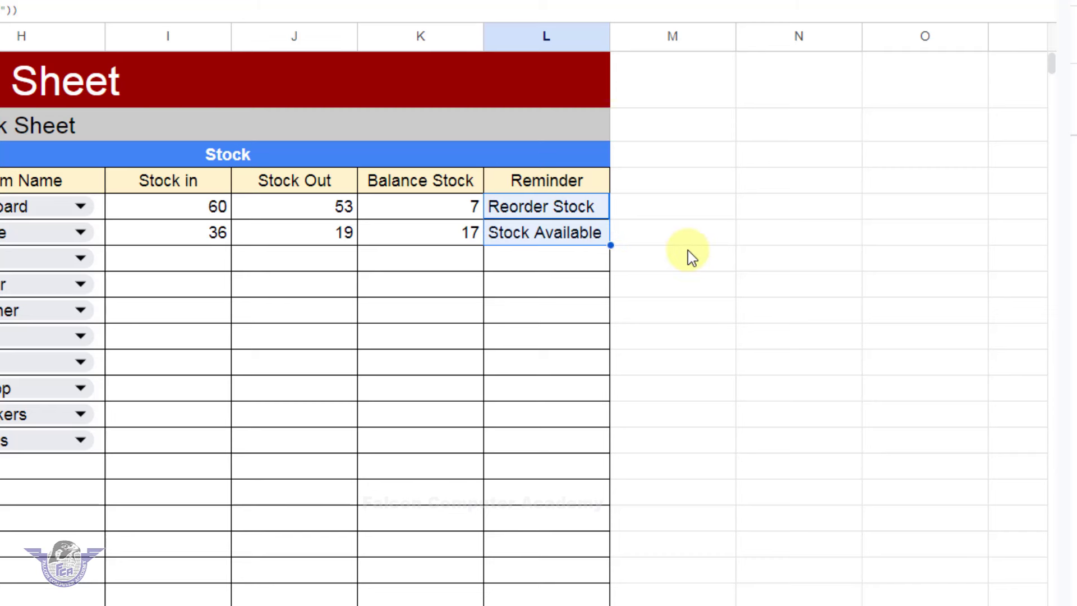
click(664, 281)
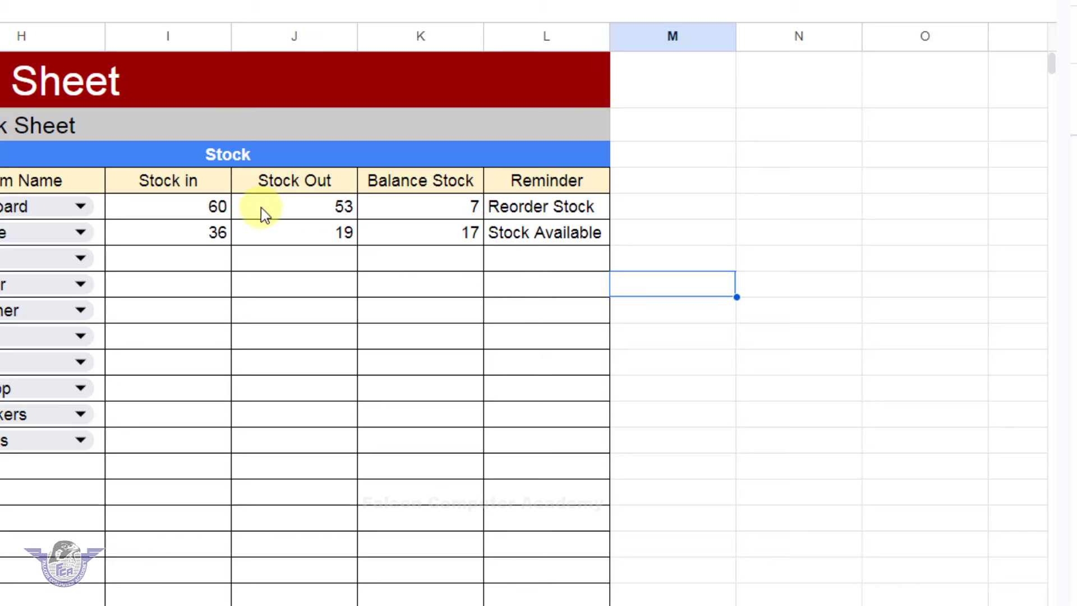
Fill the Stock in, Stock Out, Balance Stock and Reminder formulas down to row 15 and clear the surplus ones in row 15
drag(205, 209, 580, 457)
click(620, 464)
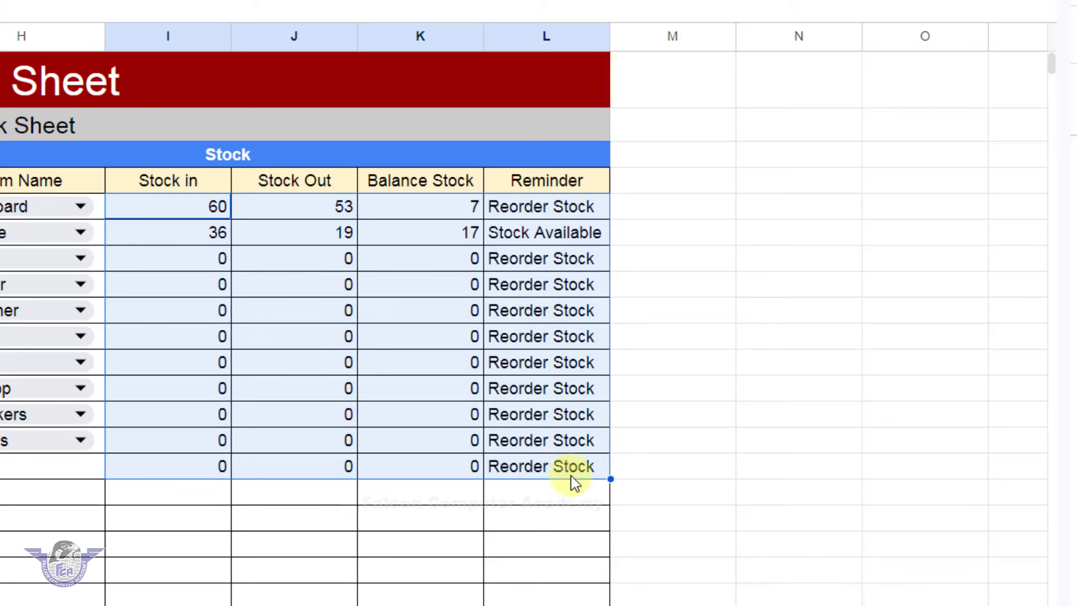
click(222, 469)
drag(290, 467, 533, 464)
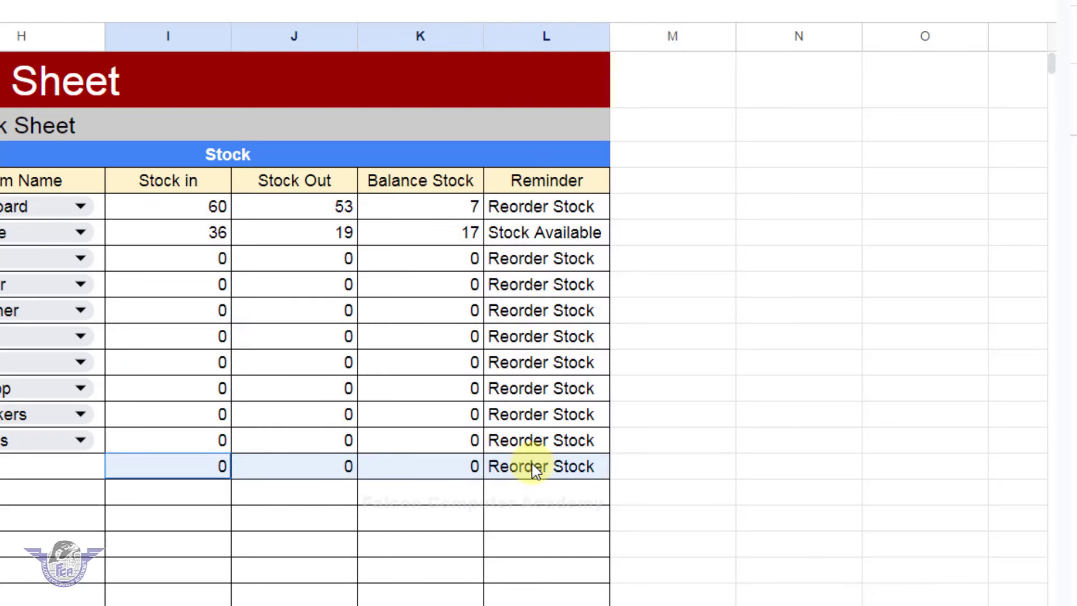
key(Delete)
click(698, 387)
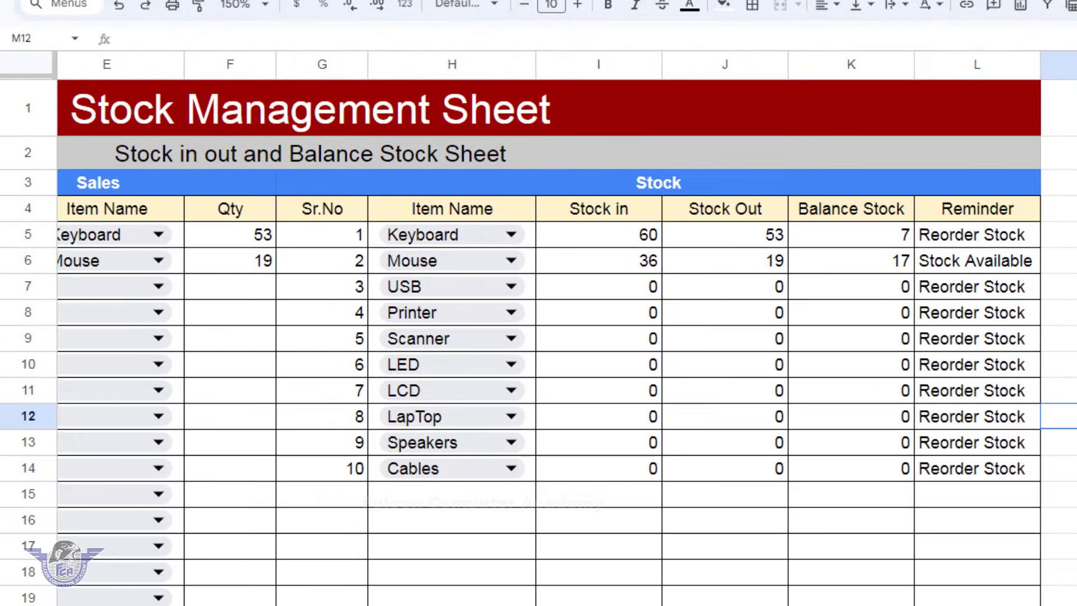
Record a purchase in row 7 with date 8/16/2024, item Keyboard and quantity 16
scroll(538, 337, left, 5)
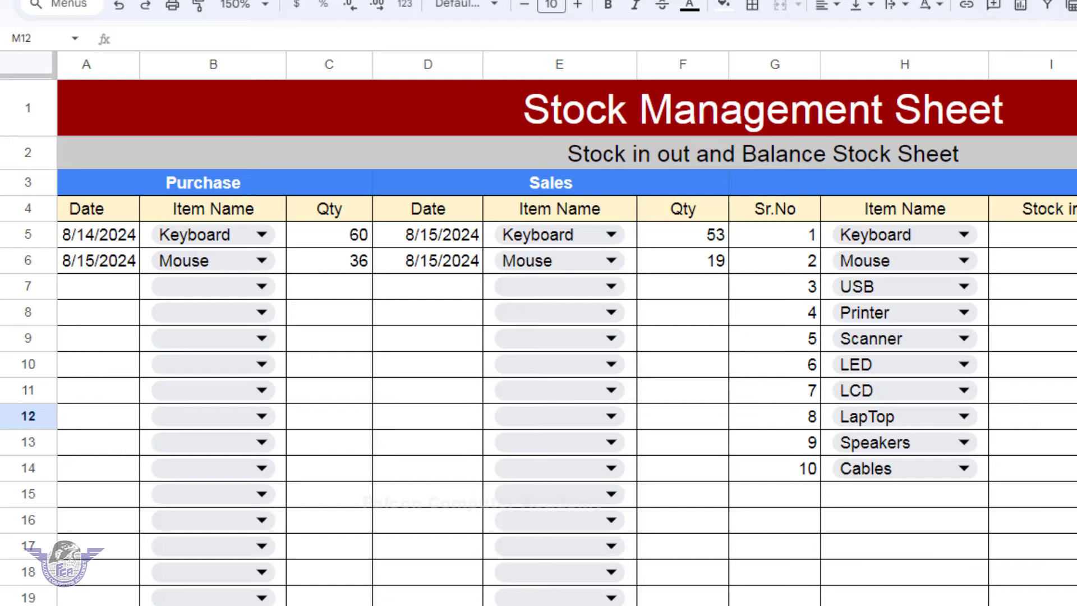
double_click(104, 294)
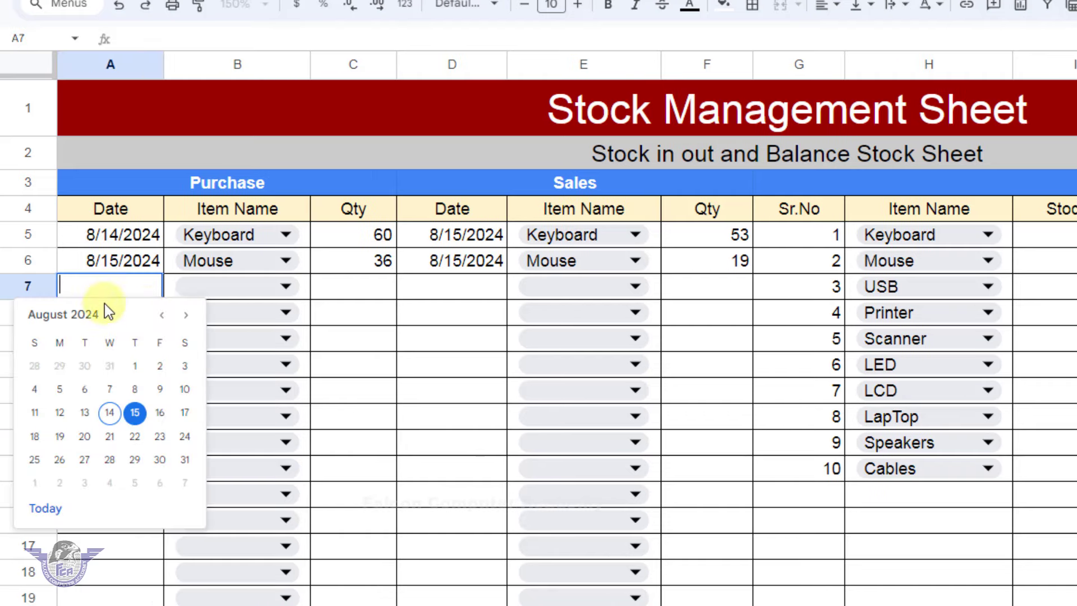
click(163, 419)
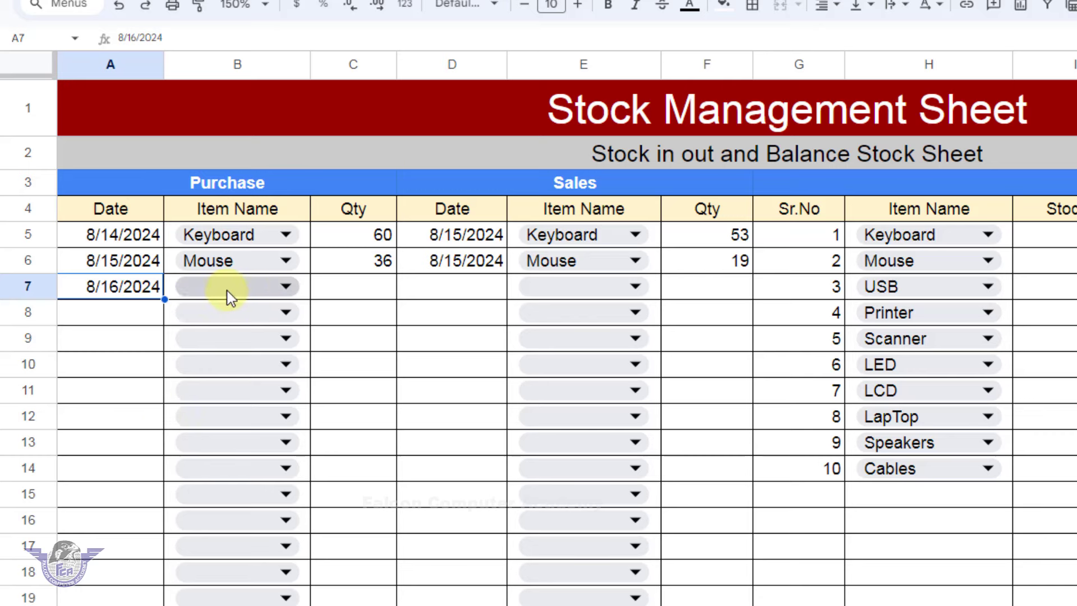
click(243, 290)
click(195, 314)
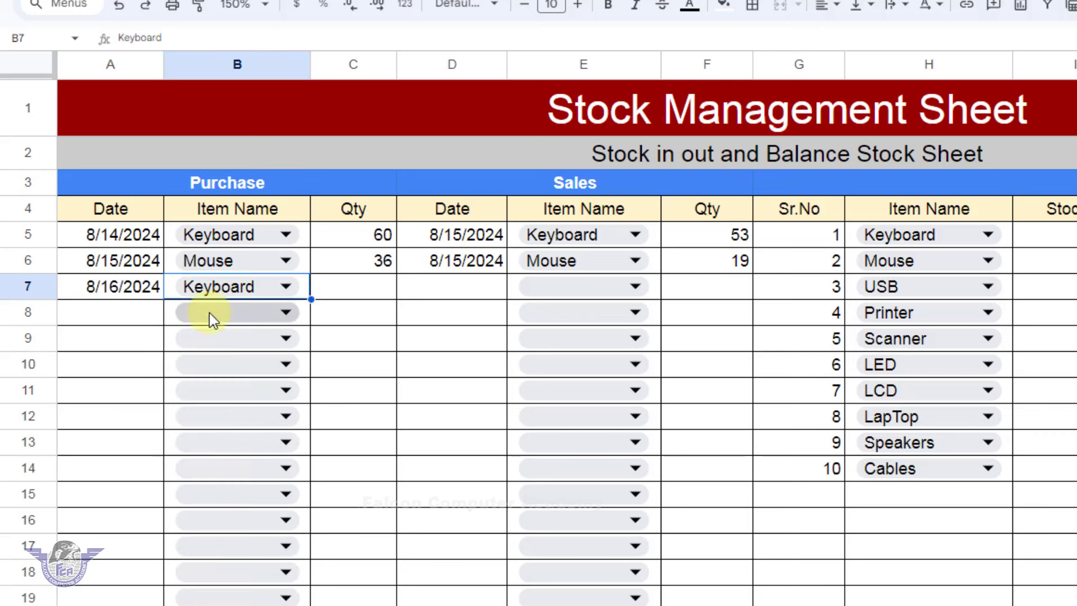
click(336, 288)
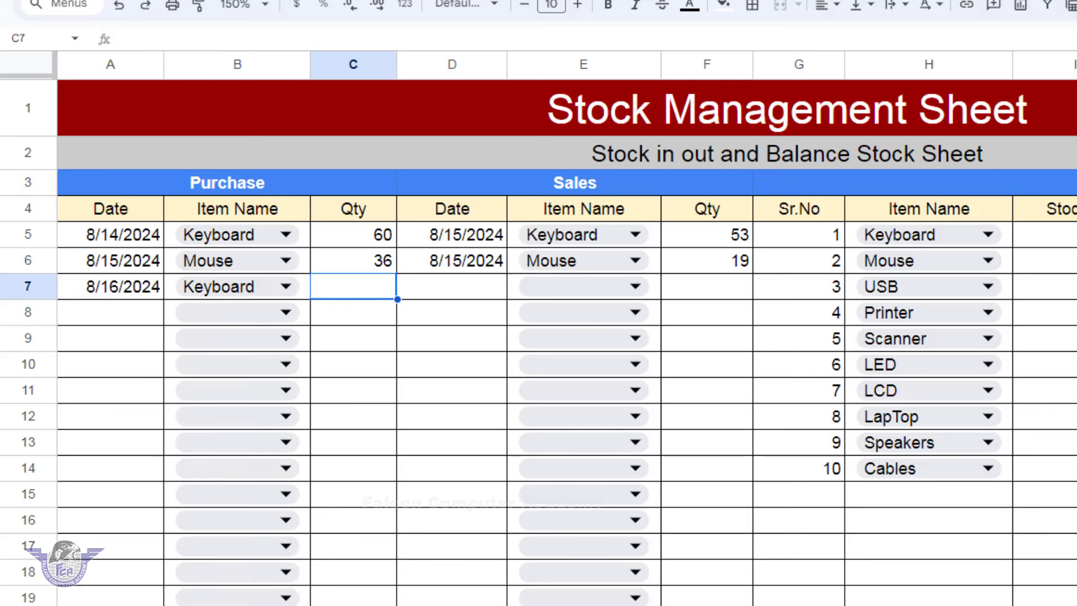
text(1)
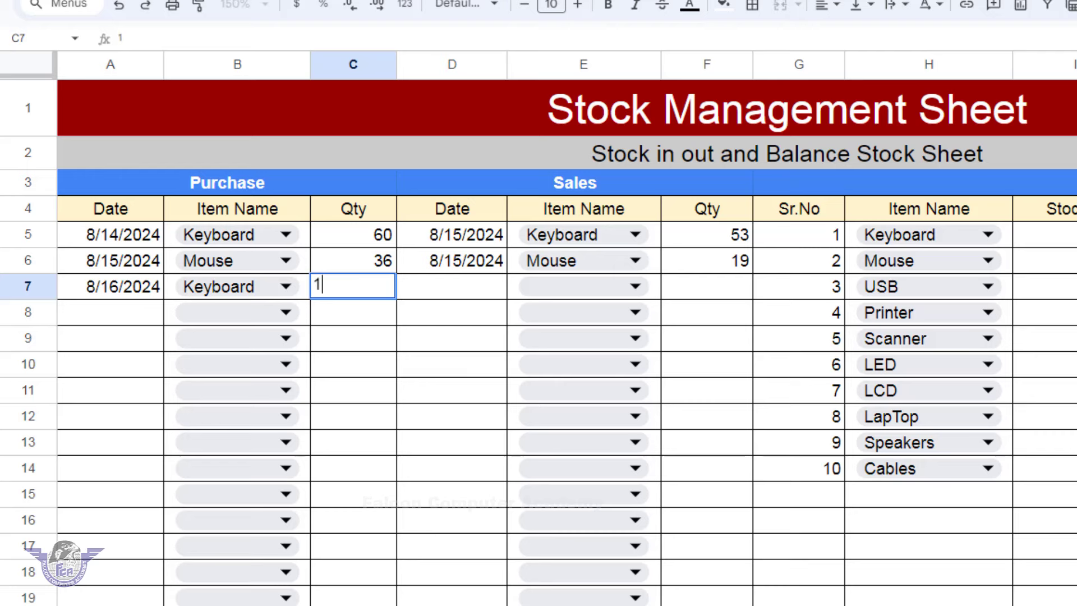
text(6)
click(454, 290)
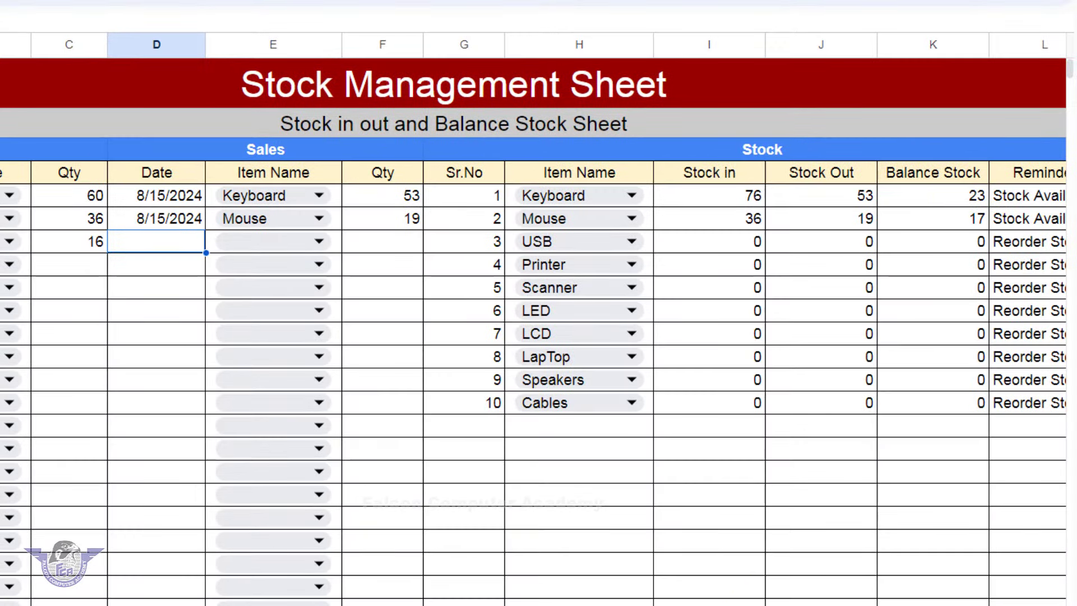
Enter a purchase of item USB with quantity 45 in row 8
scroll(954, 207, right, 3)
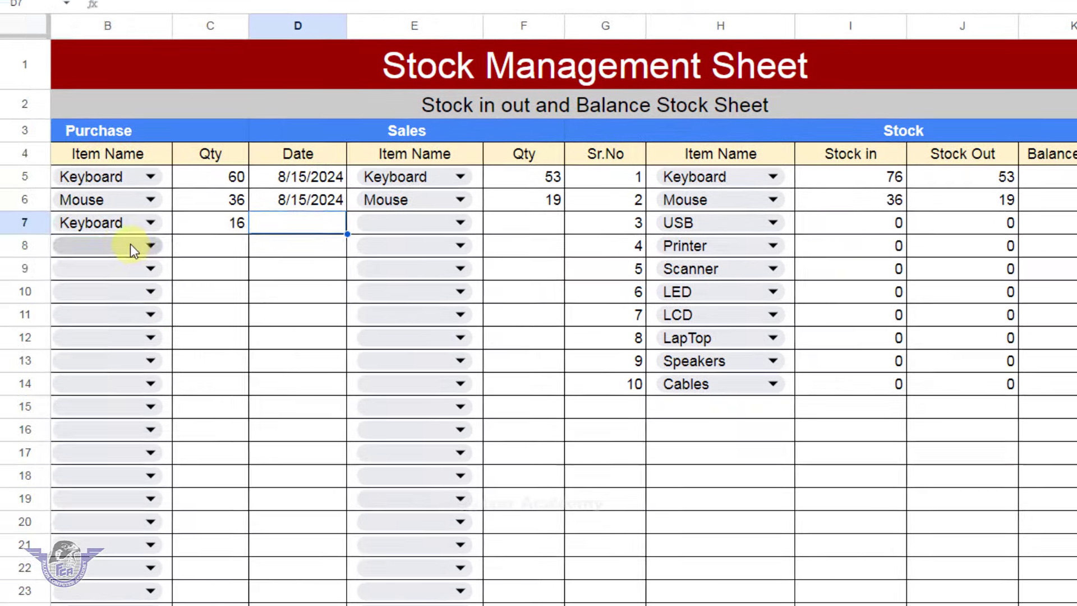
click(128, 246)
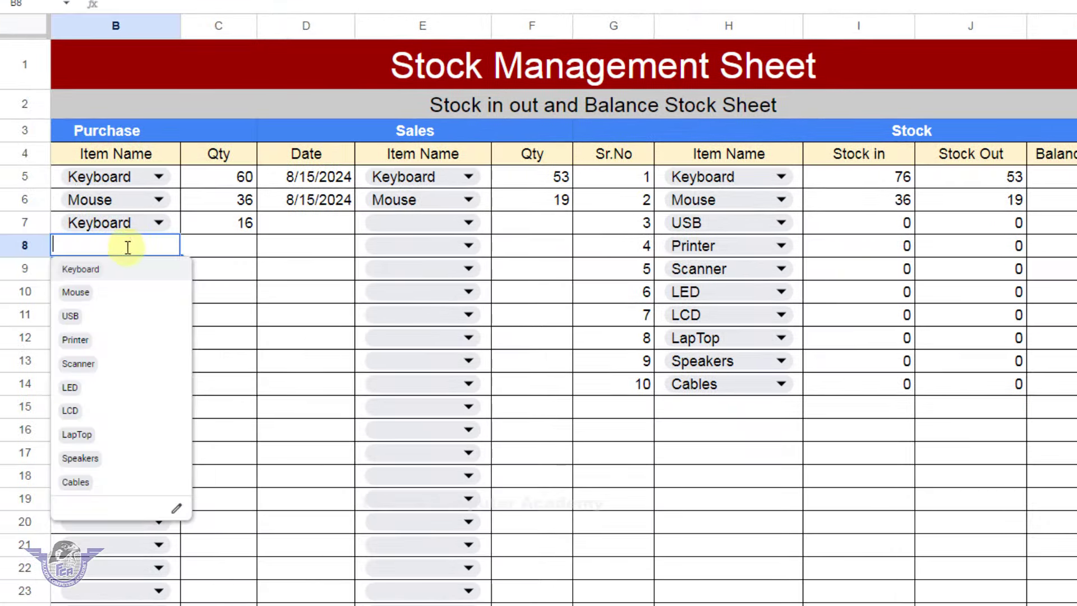
click(85, 318)
click(230, 250)
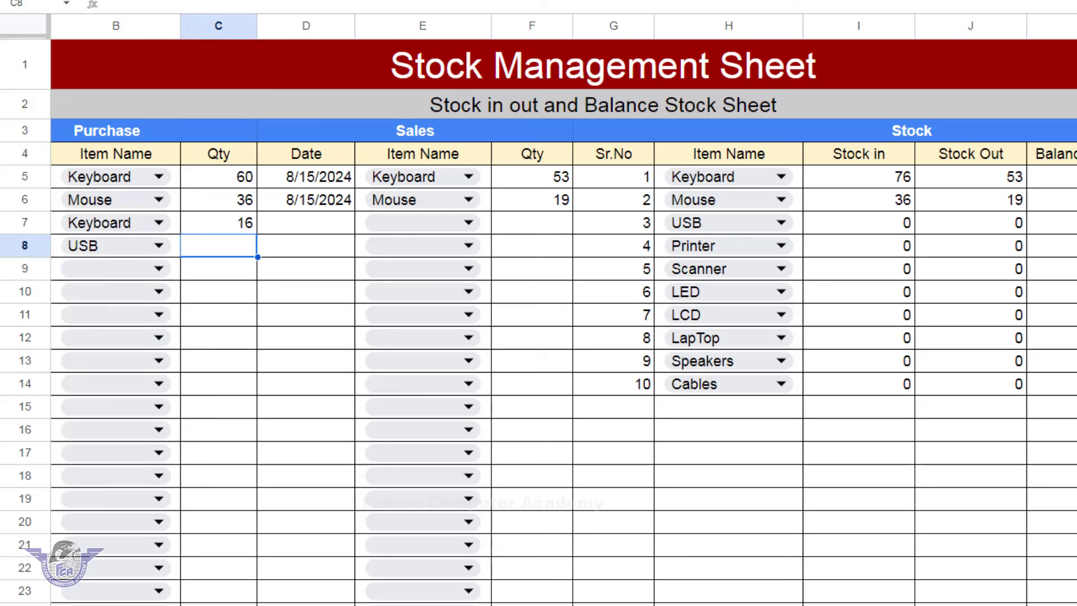
text(45)
key(Tab)
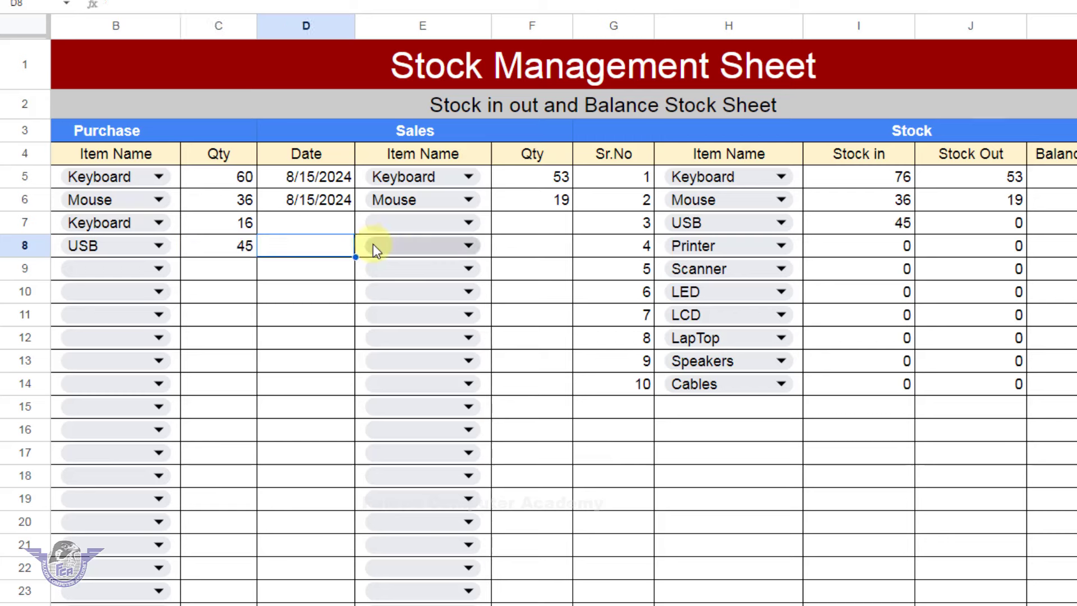
Set the sales date in row 8 to 8/17/2024 and the purchase date in row 8 to 8/15/2024
click(307, 247)
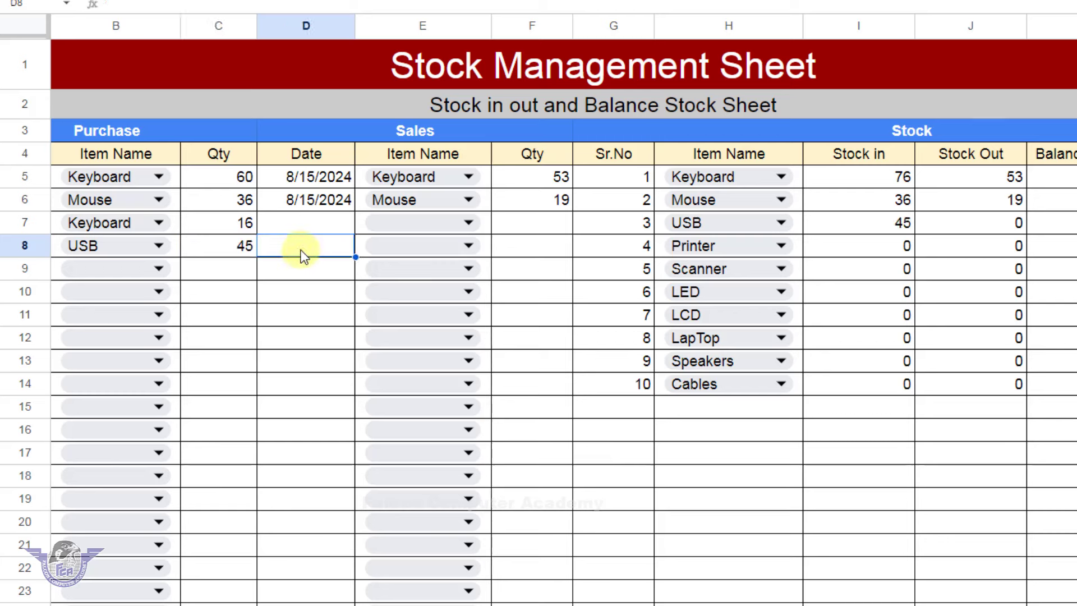
double_click(300, 252)
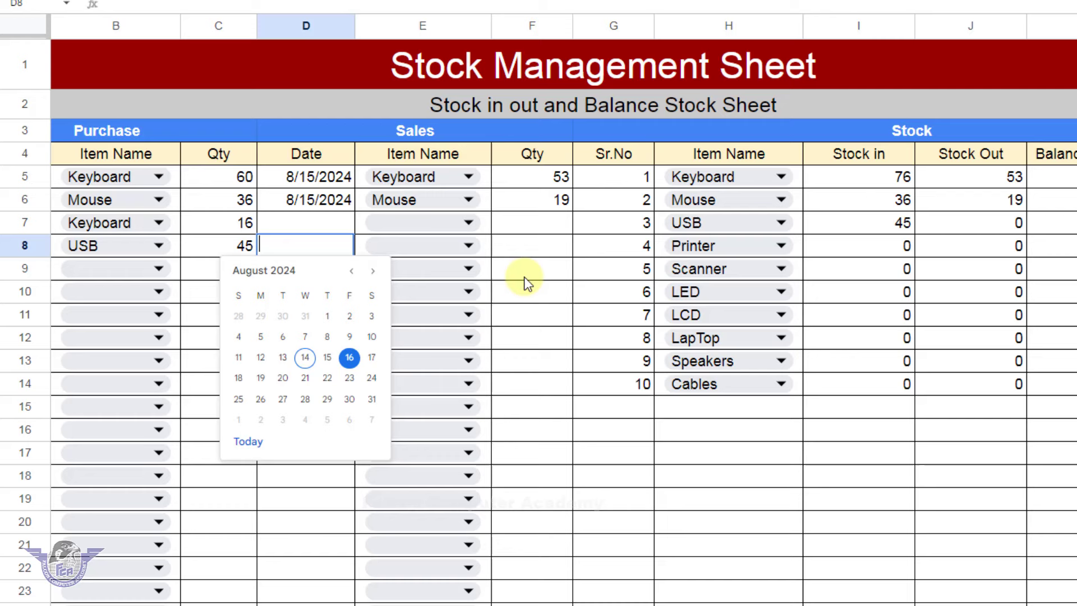
click(372, 359)
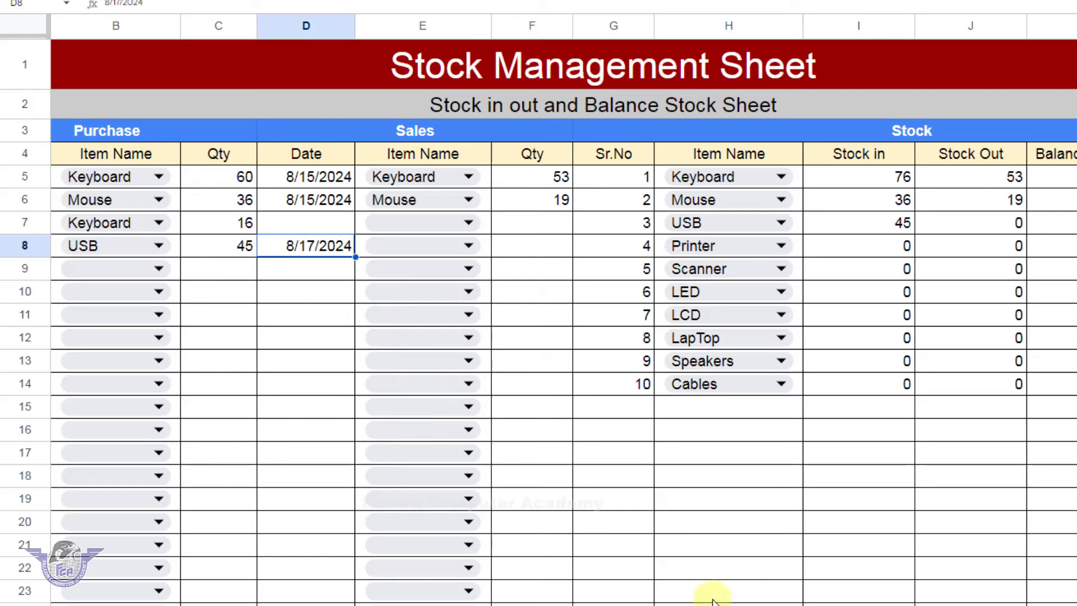
scroll(712, 600, left, 2)
double_click(116, 241)
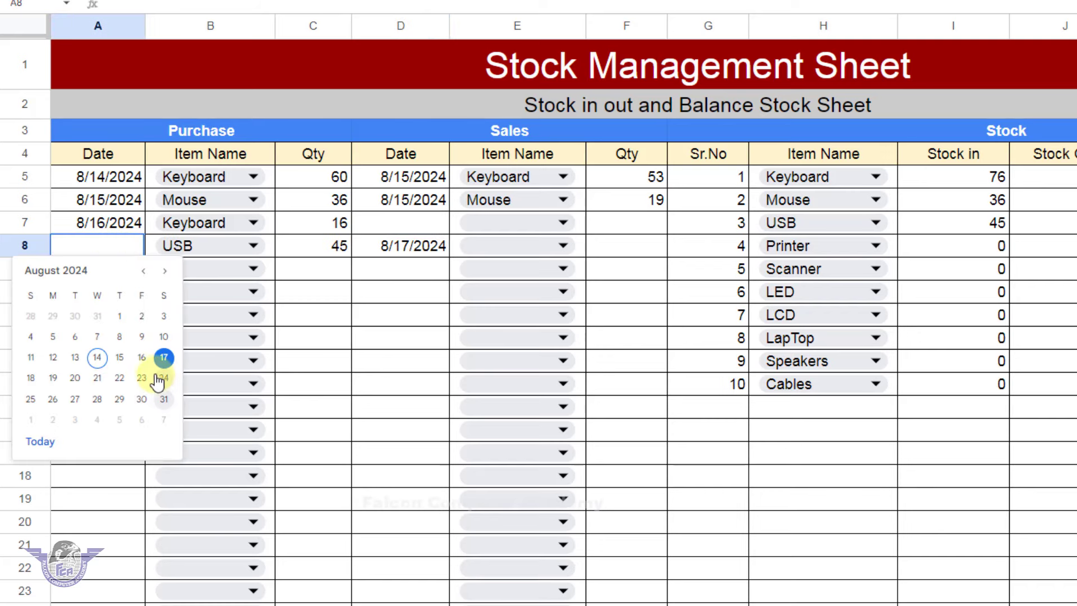
click(119, 357)
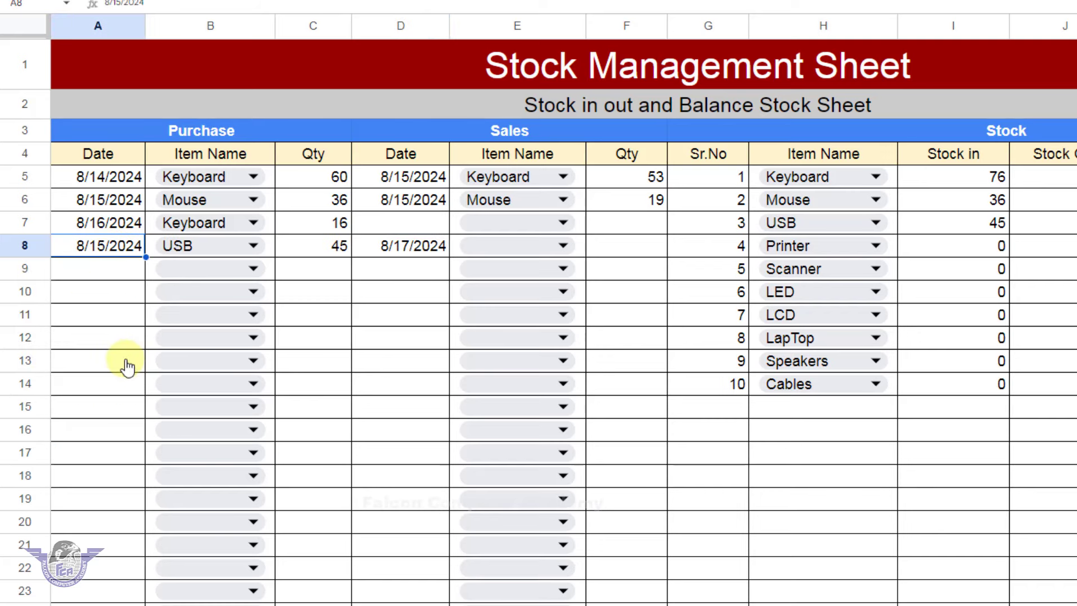
Complete the sale in row 8 with item USB and quantity 41
click(563, 248)
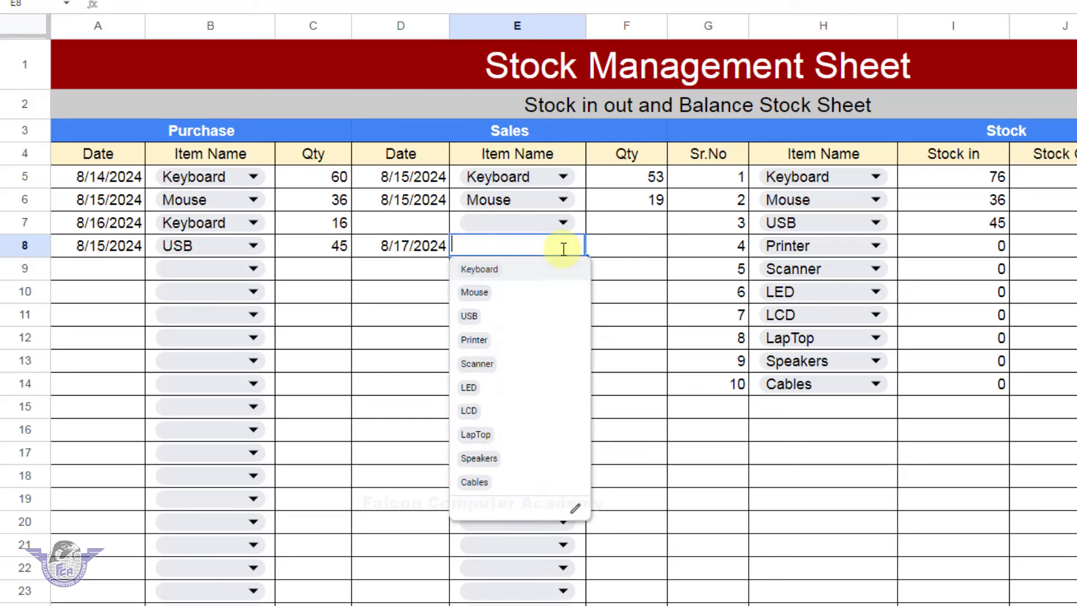
click(482, 316)
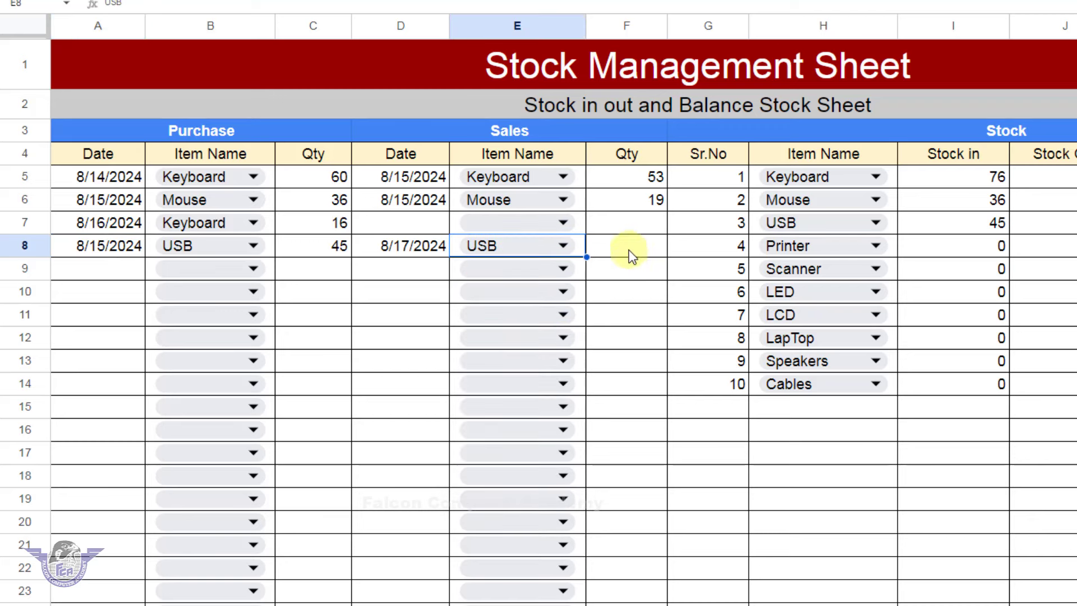
click(629, 248)
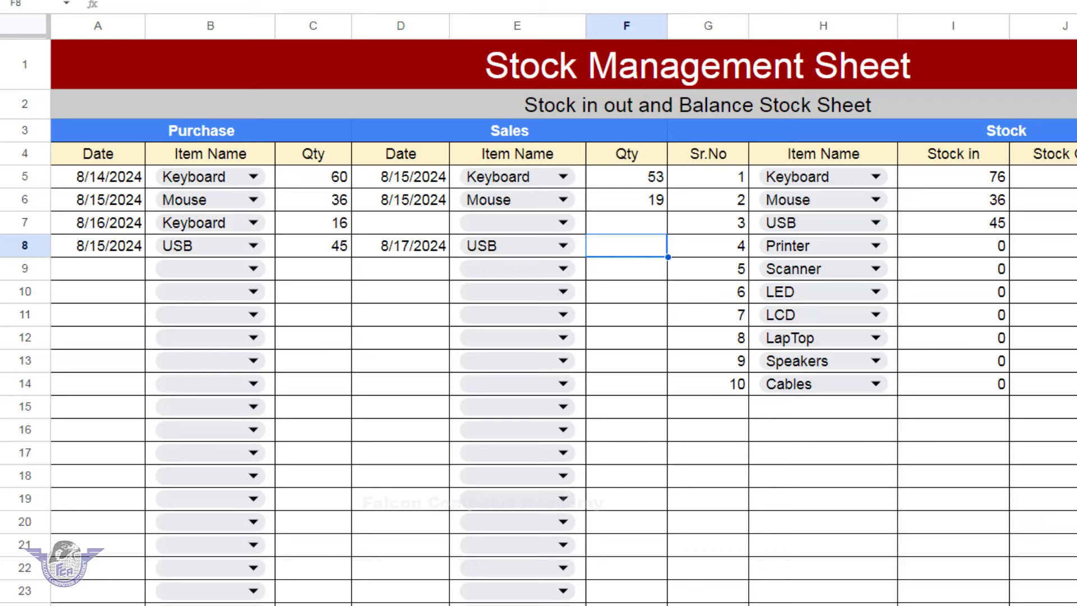
text(41)
key(Return)
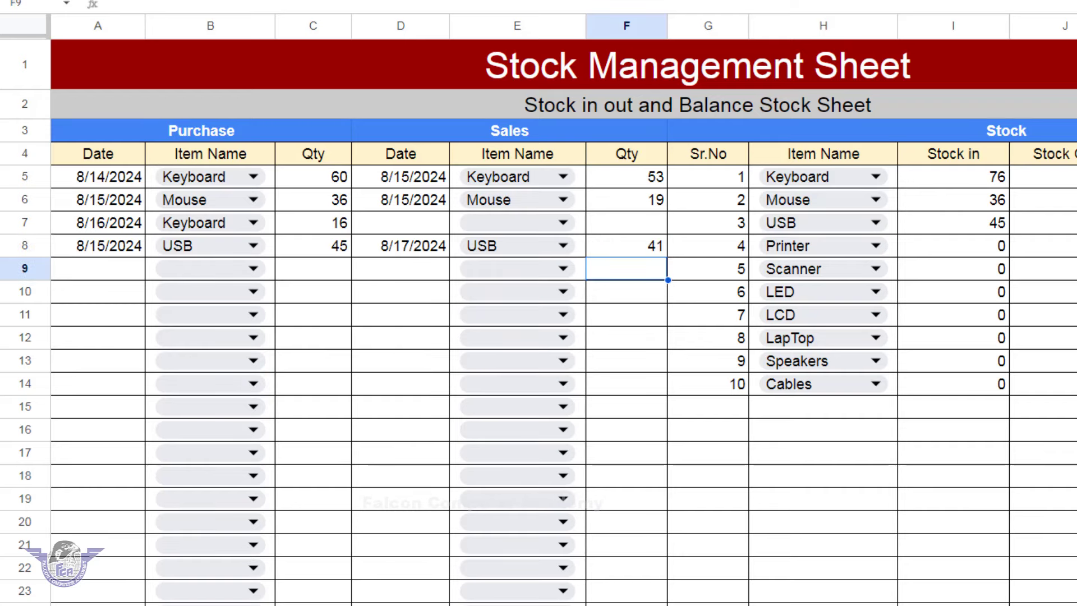
Check the USB row's Stock in, Stock Out and Balance Stock cells
scroll(539, 337, right, 5)
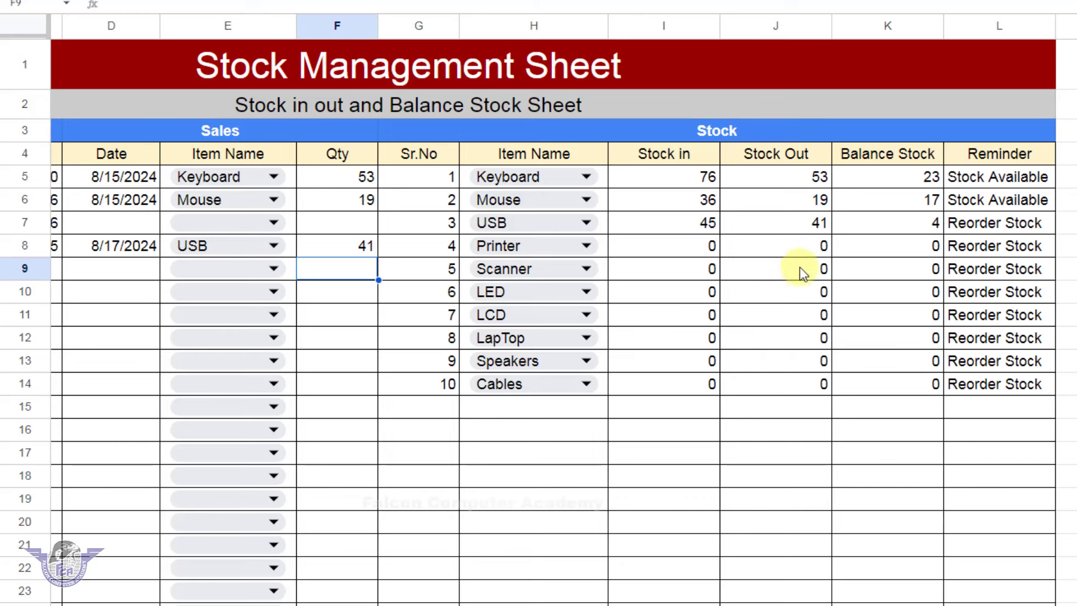
click(709, 224)
click(800, 232)
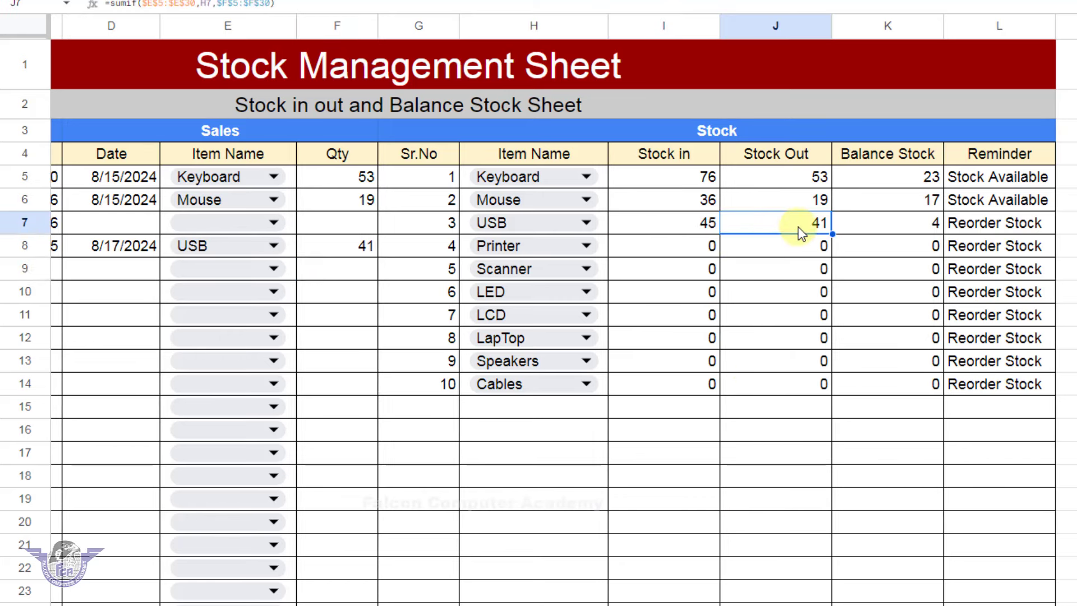
click(923, 232)
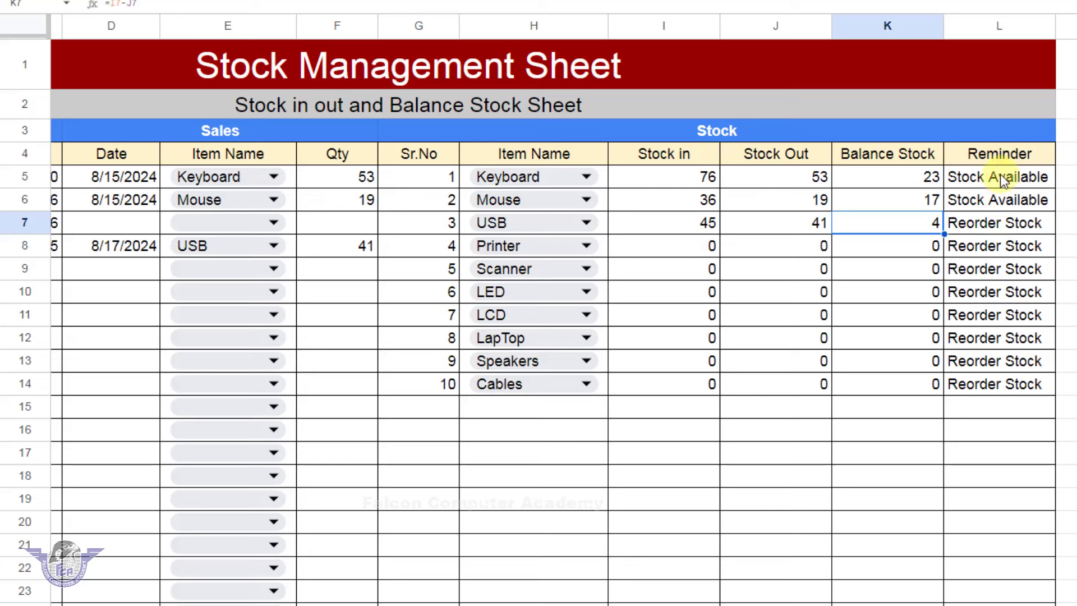
Start a conditional formatting rule for the Reminder cells and set its range to L5:L14
drag(1004, 180, 997, 386)
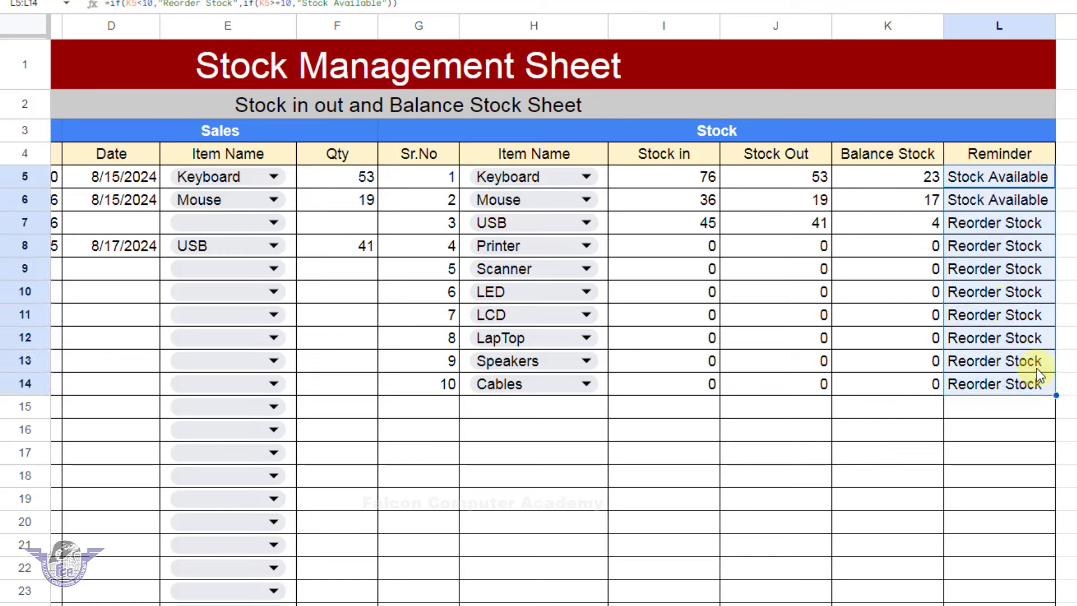
click(1022, 178)
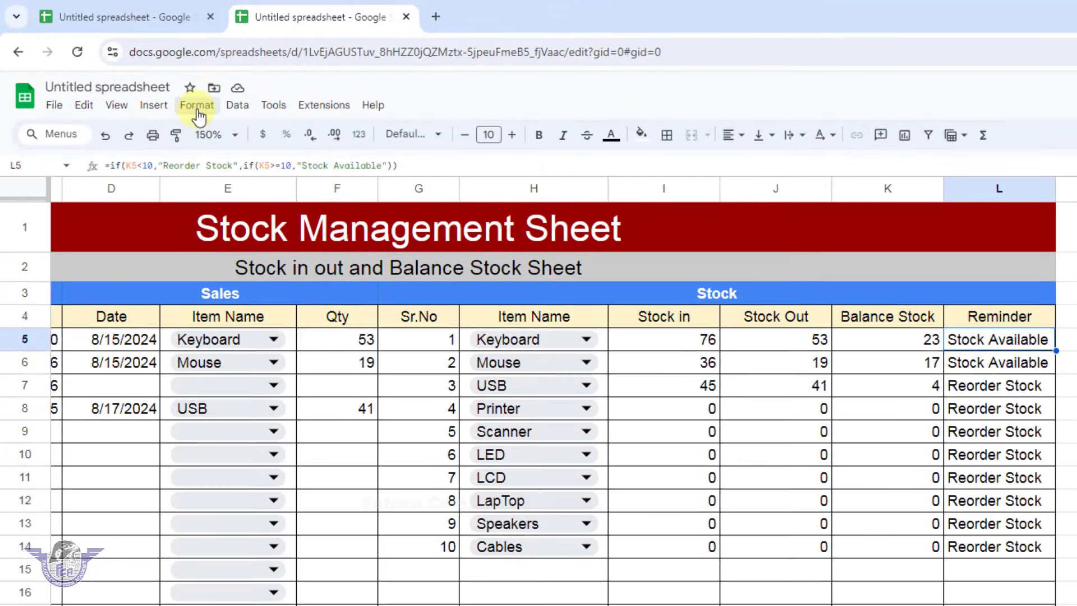
click(198, 105)
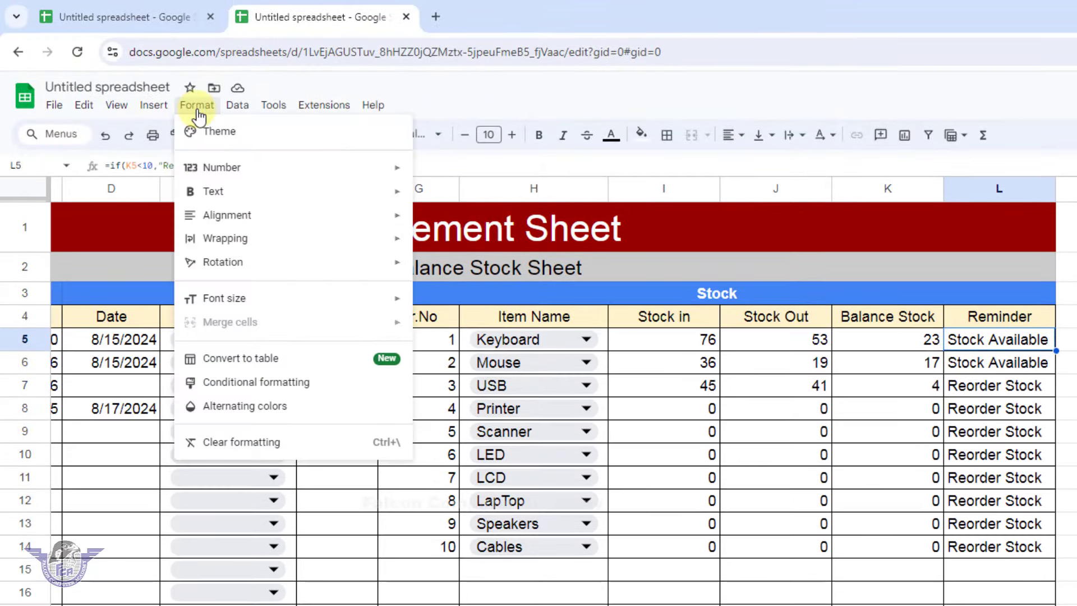
click(261, 383)
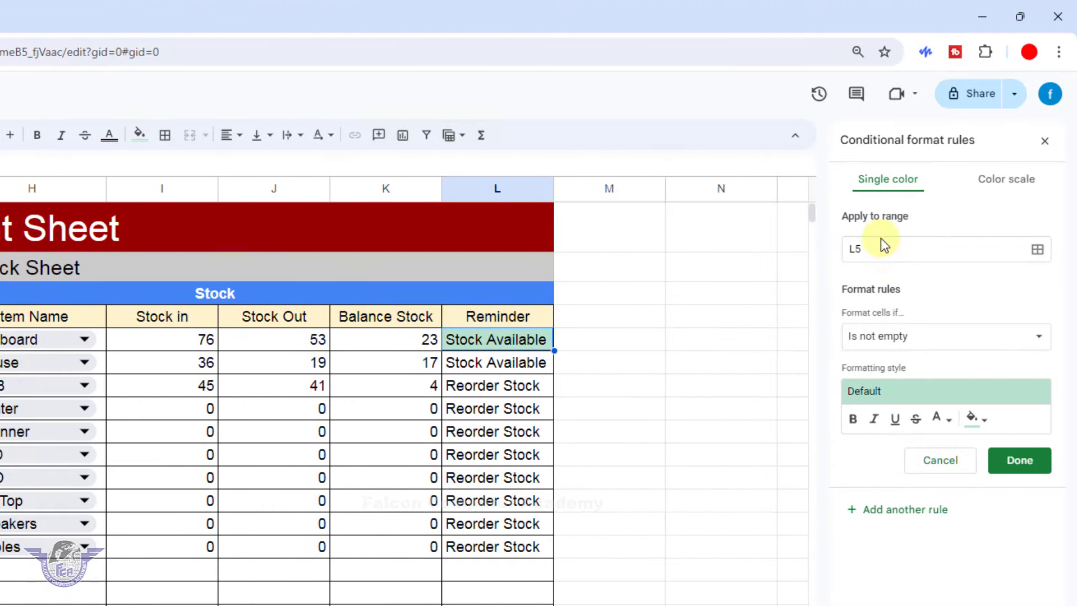
click(889, 250)
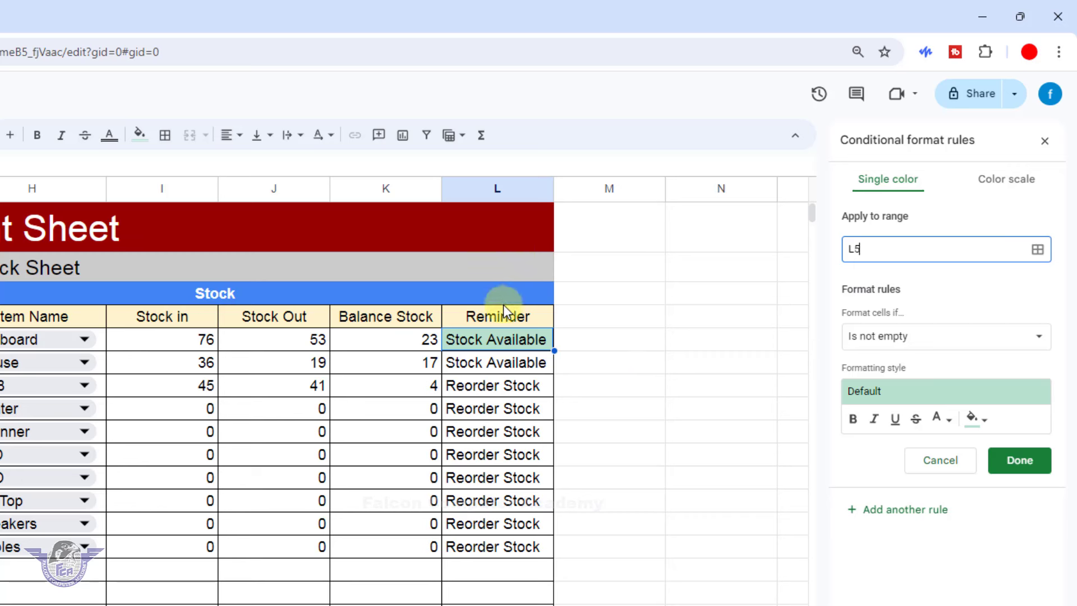
text(:)
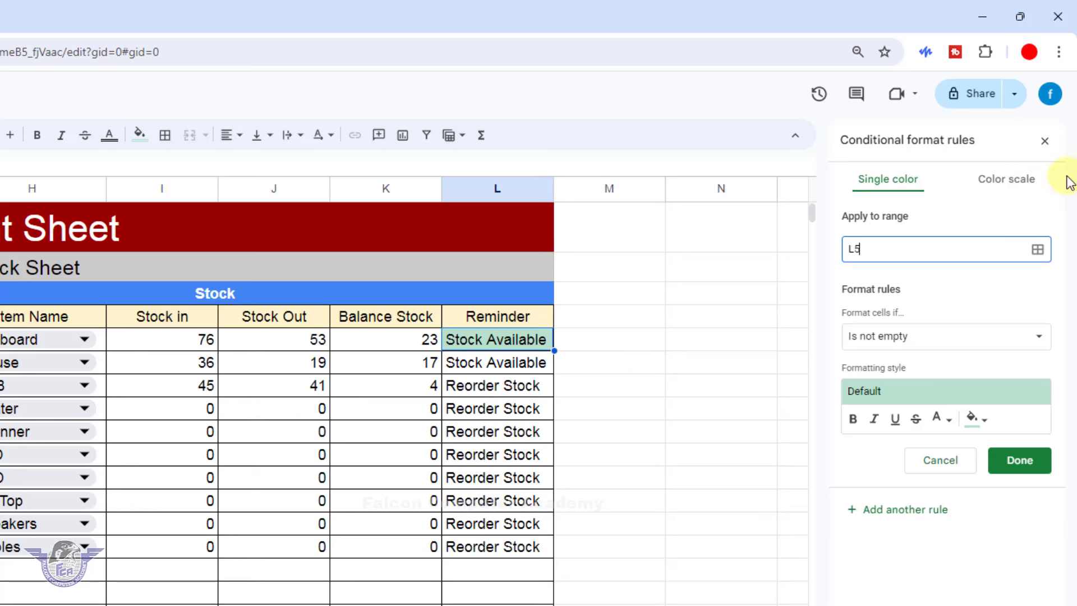
key(BackSpace)
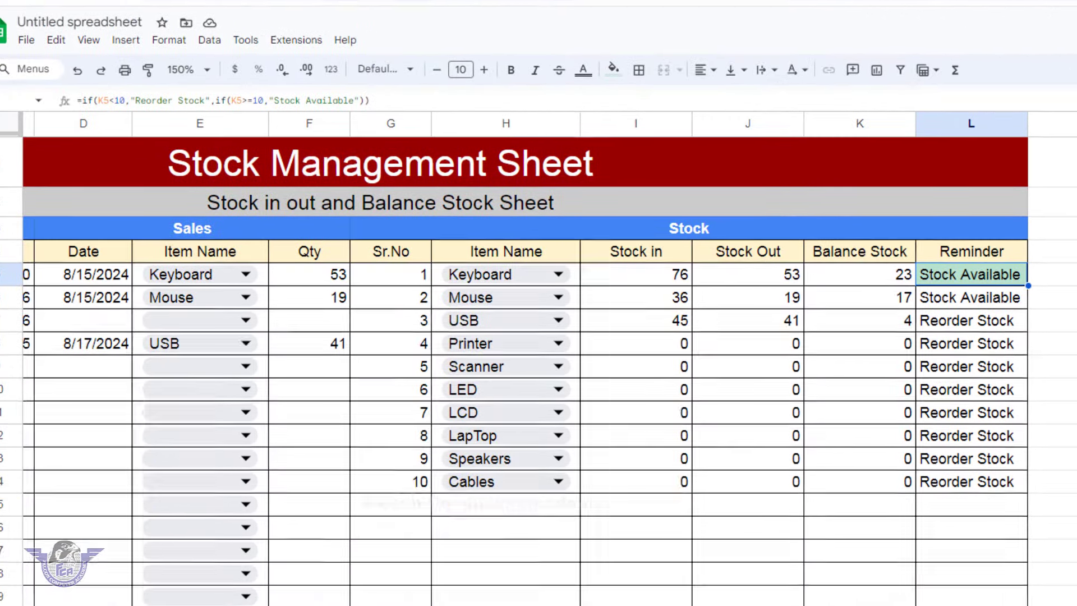
text(L14)
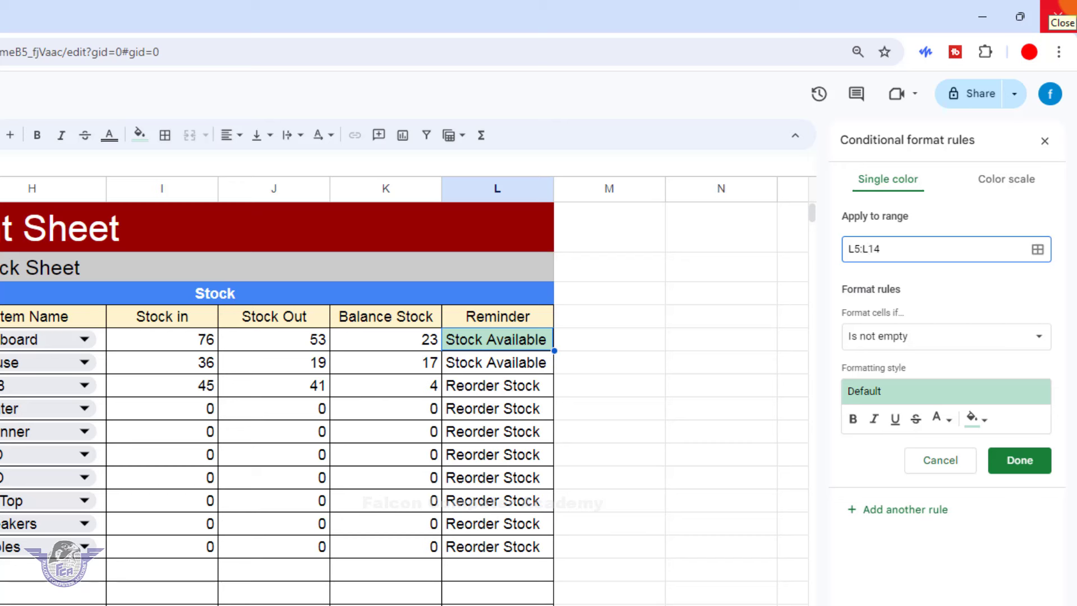
Set the rule's condition to Text contains "Stock Available"
click(928, 348)
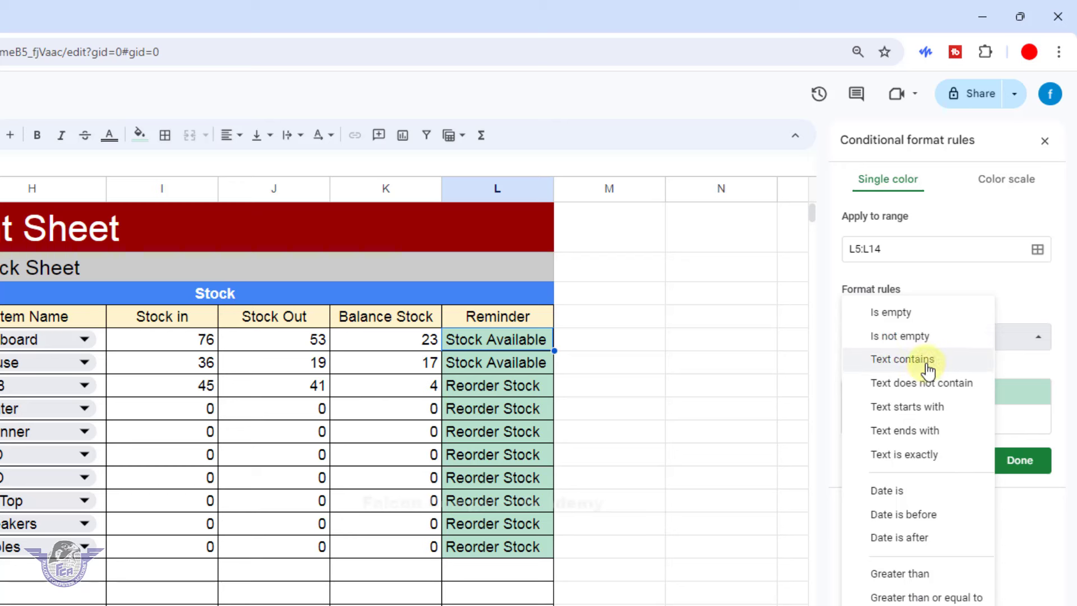
click(928, 371)
click(929, 370)
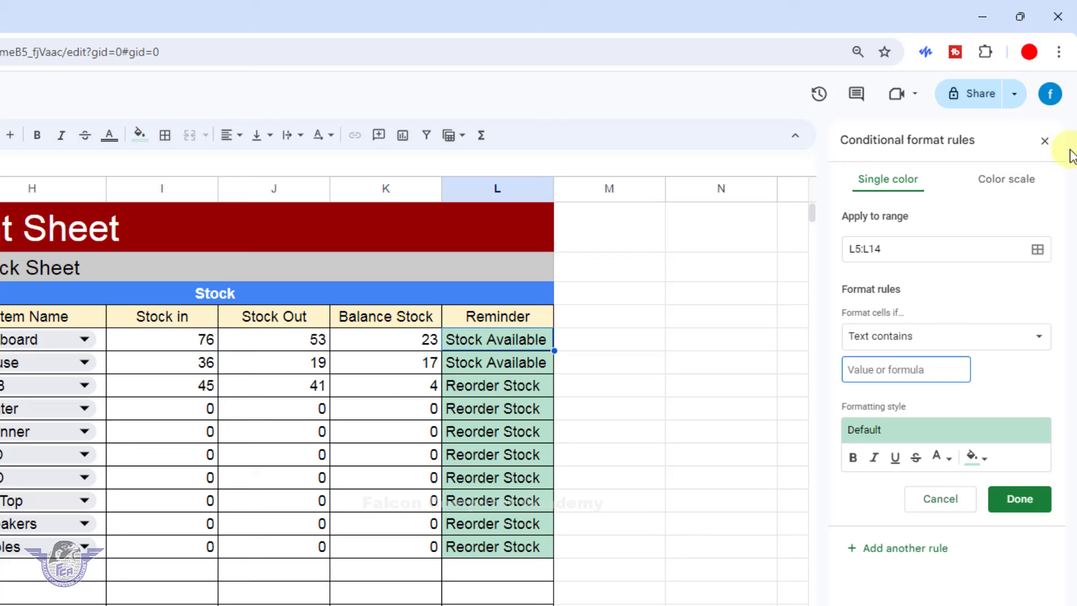
text(Stock Available)
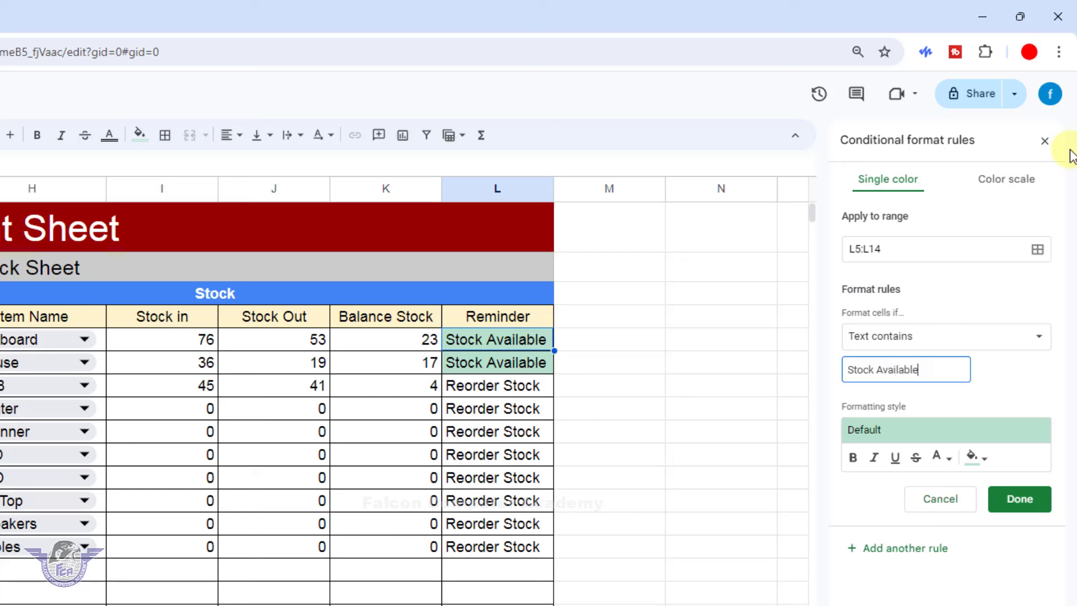
Format the "Stock Available" rule with white text on a dark green fill and save the rule
click(980, 457)
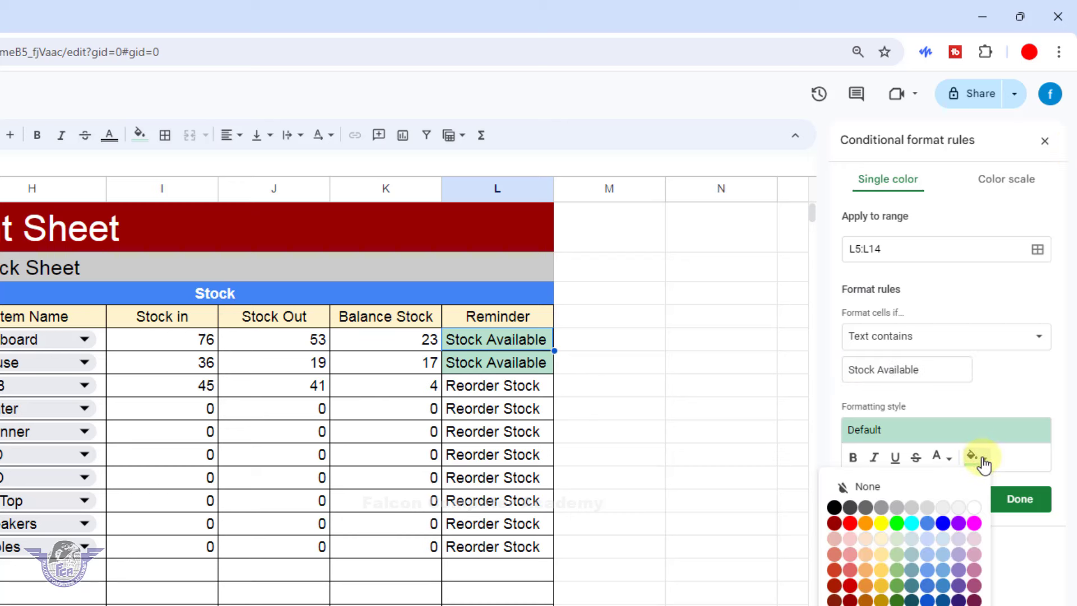
click(944, 458)
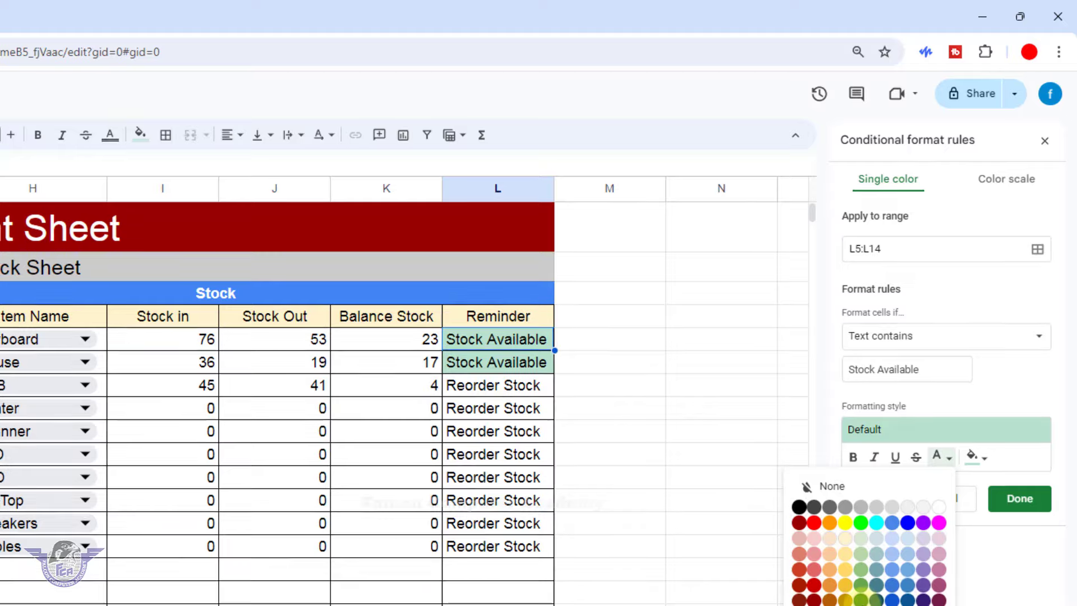
click(862, 602)
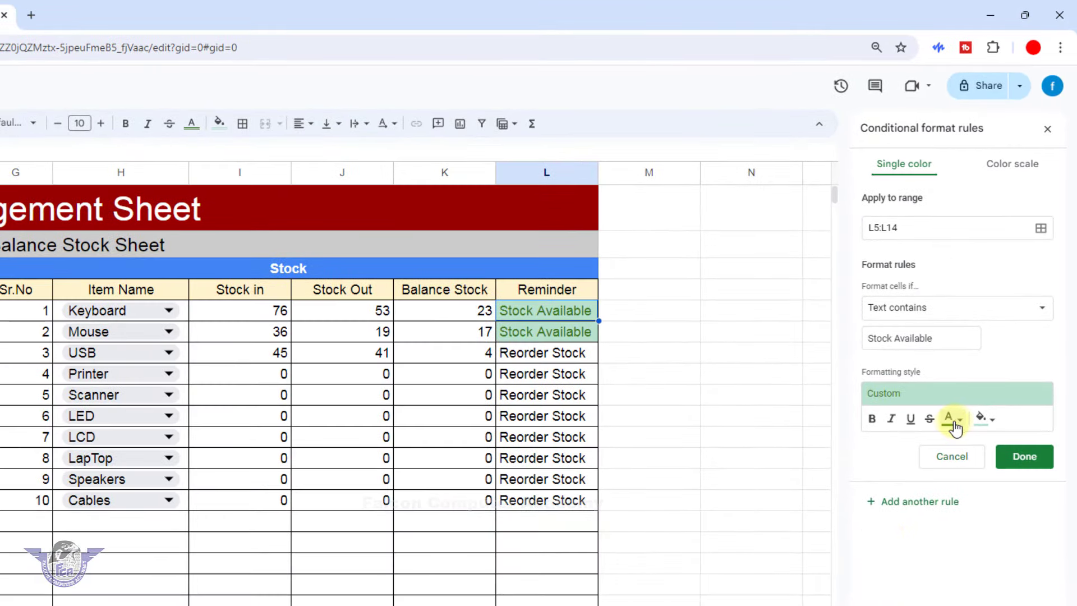
click(953, 440)
click(950, 464)
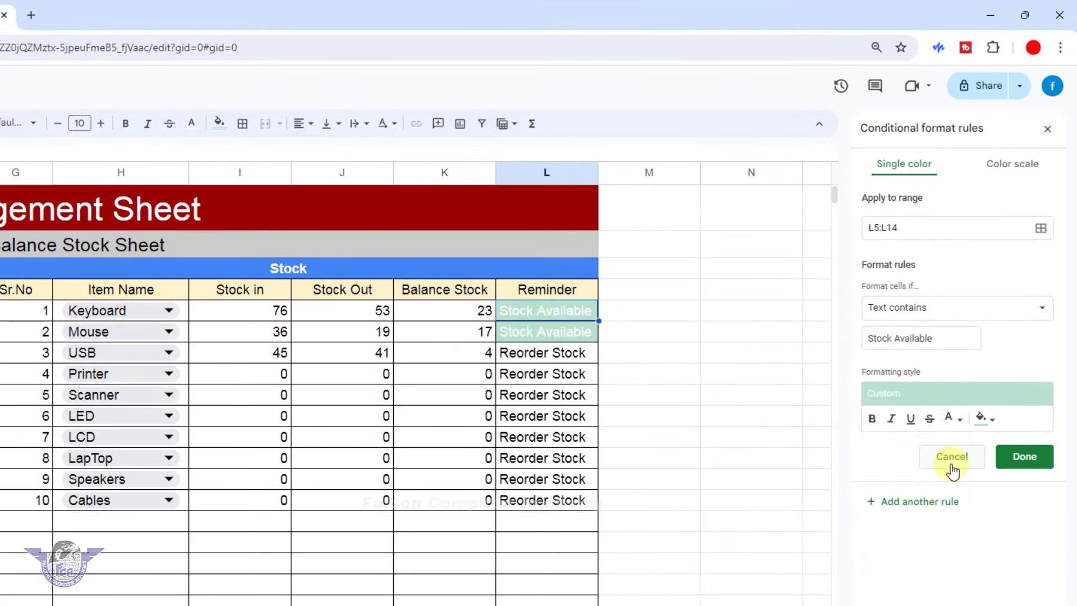
click(985, 419)
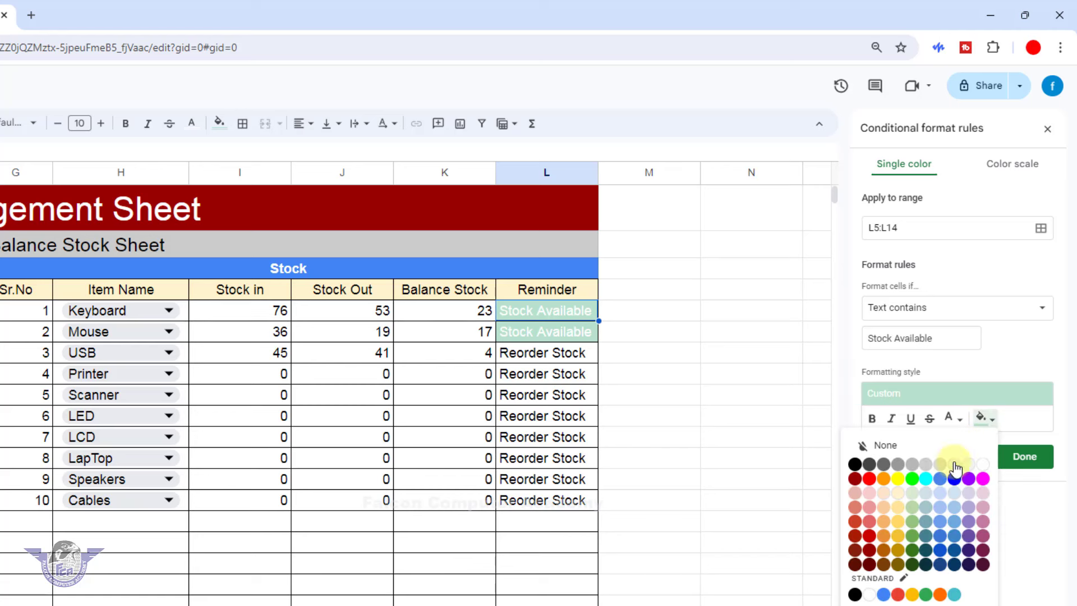
click(912, 564)
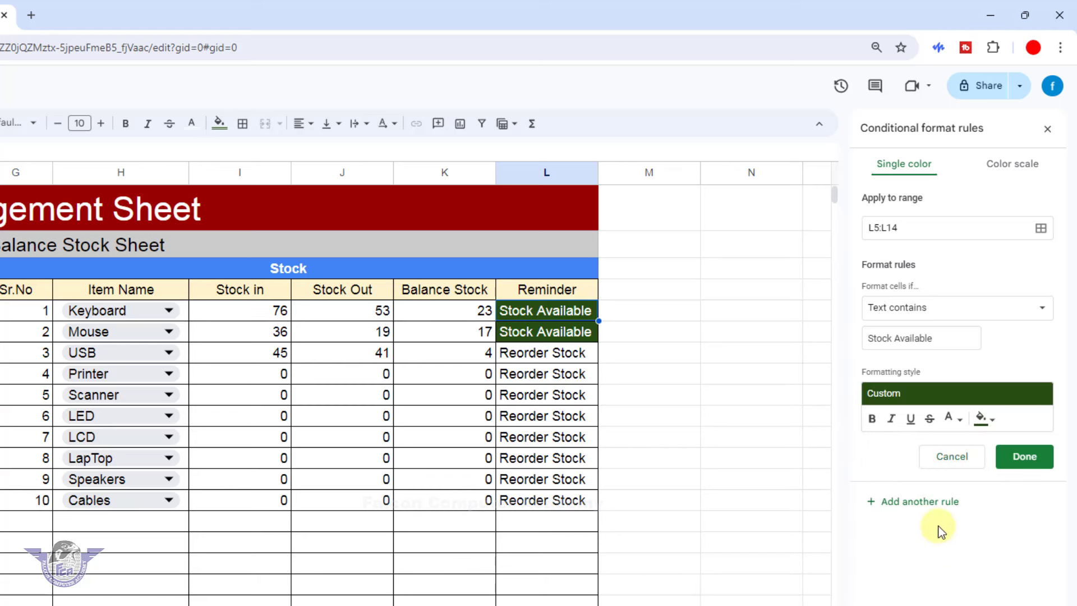
click(1024, 458)
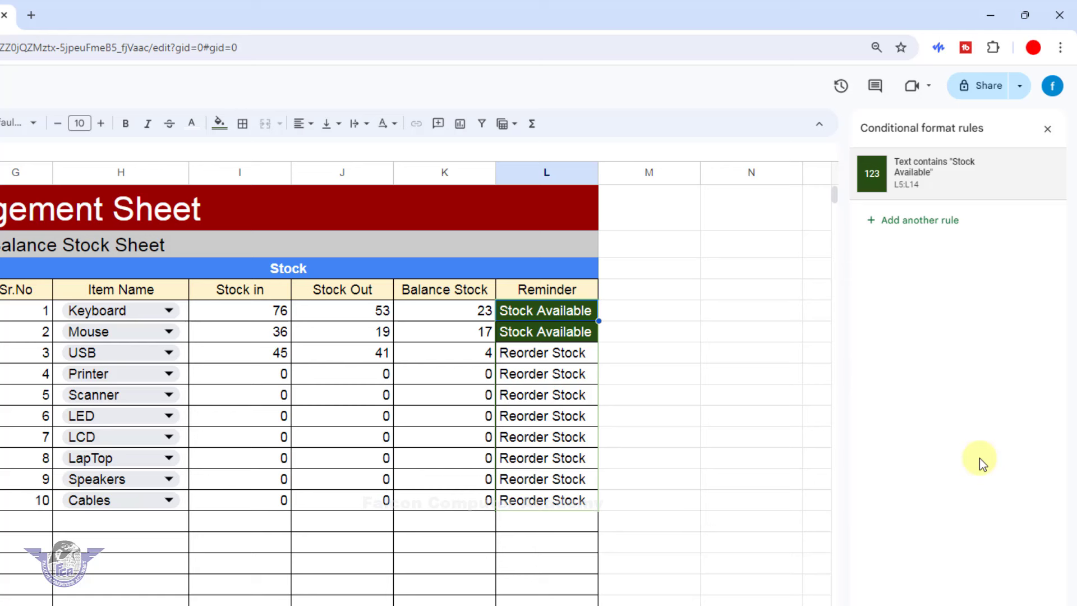
Add a second conditional formatting rule for the Reminder cells with the range L5:L14
click(568, 355)
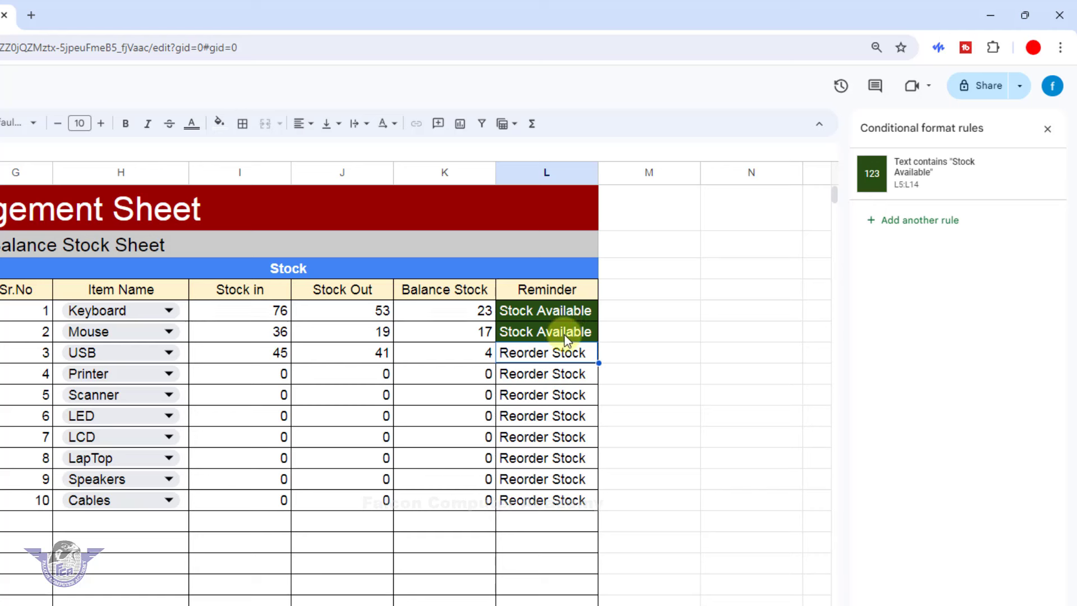
click(567, 316)
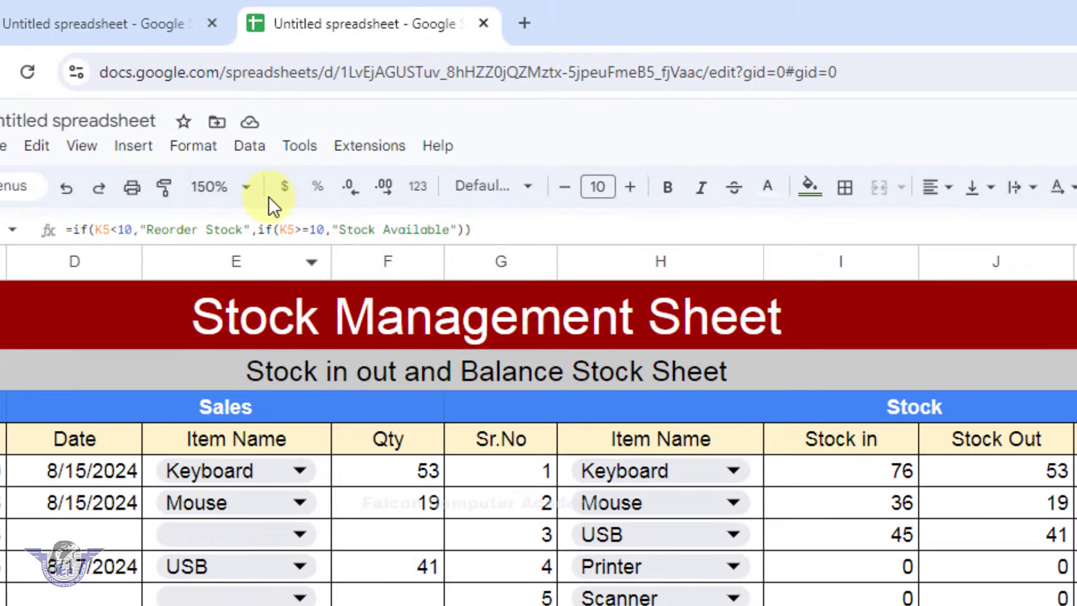
click(206, 147)
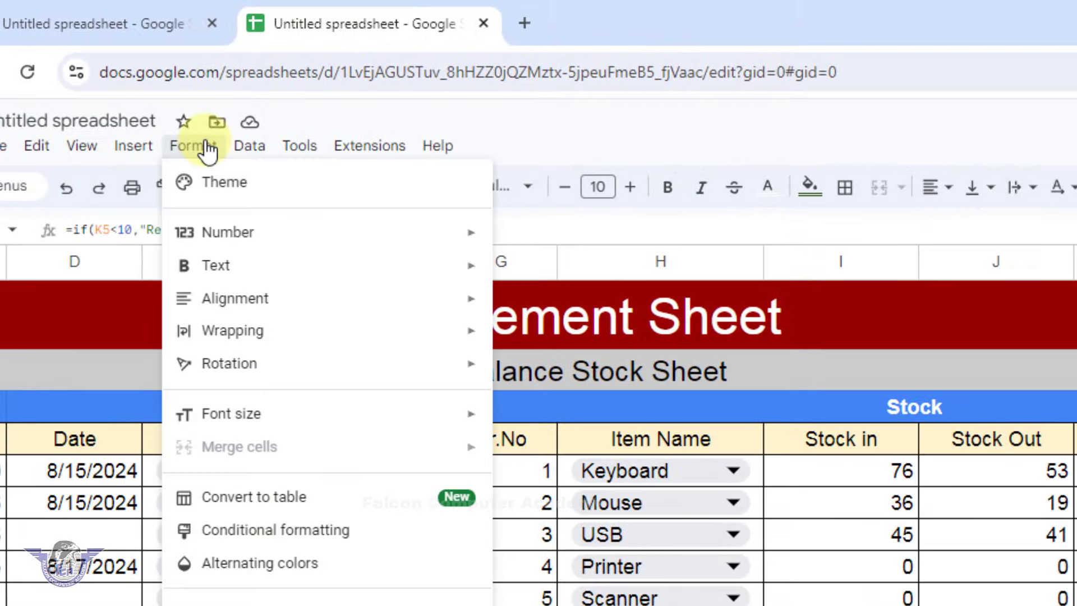
click(288, 528)
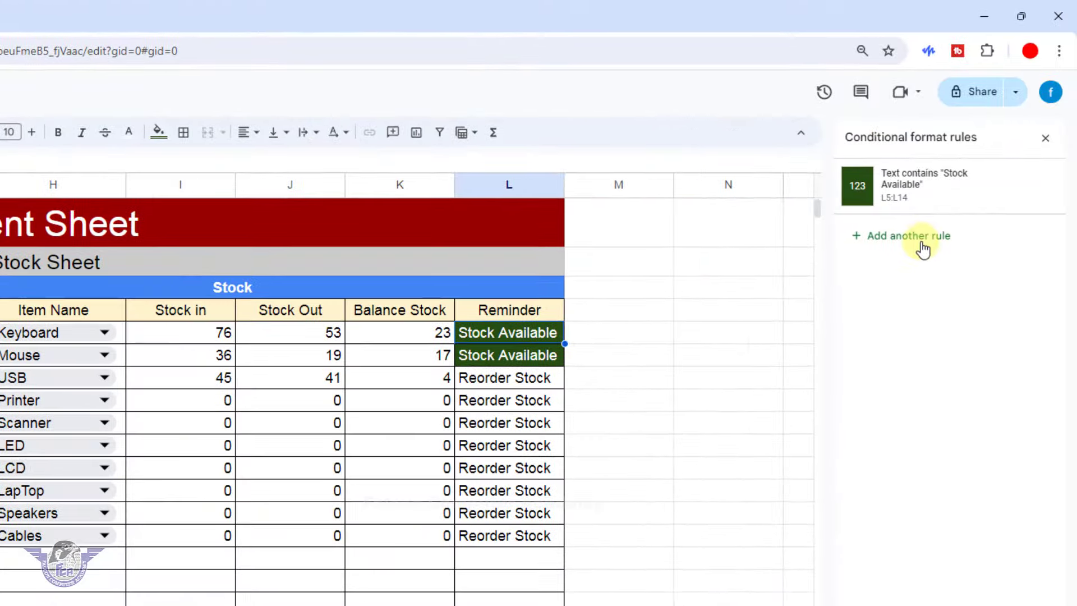
click(920, 246)
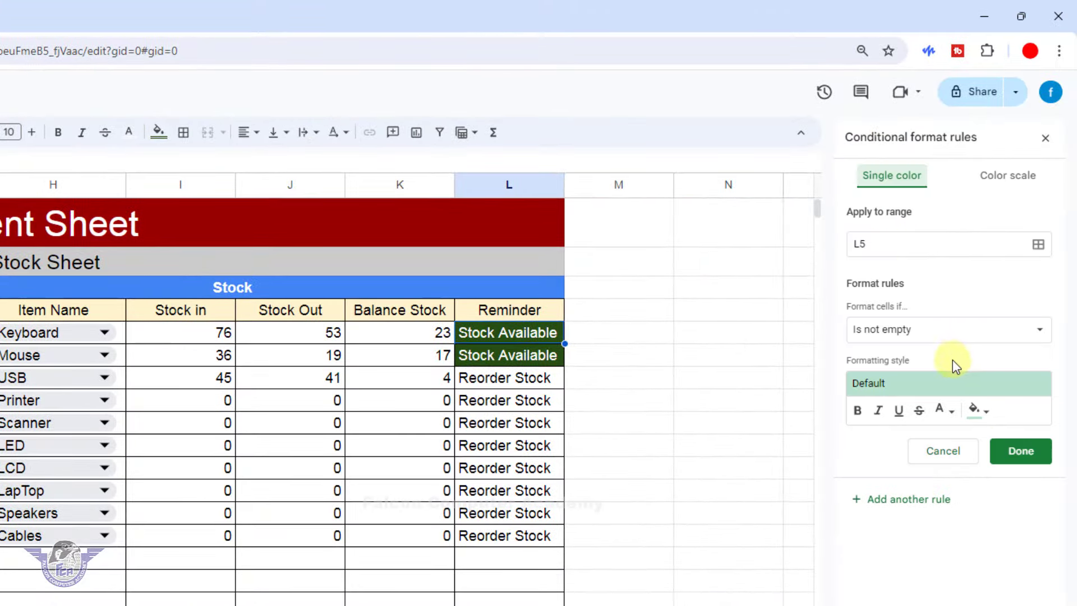
click(903, 243)
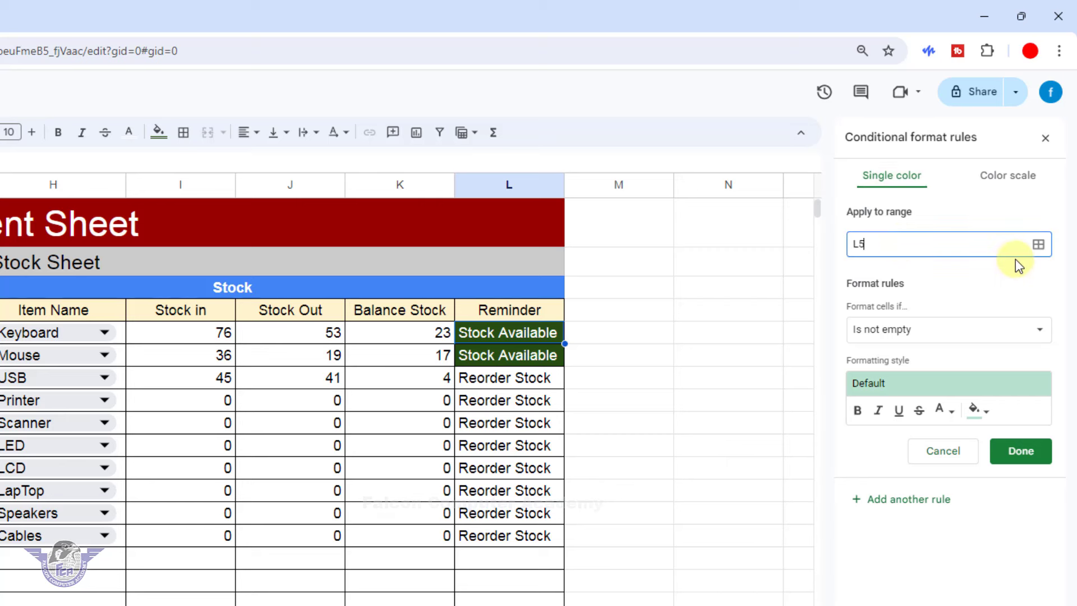
text(:)
key(BackSpace)
text(:L14)
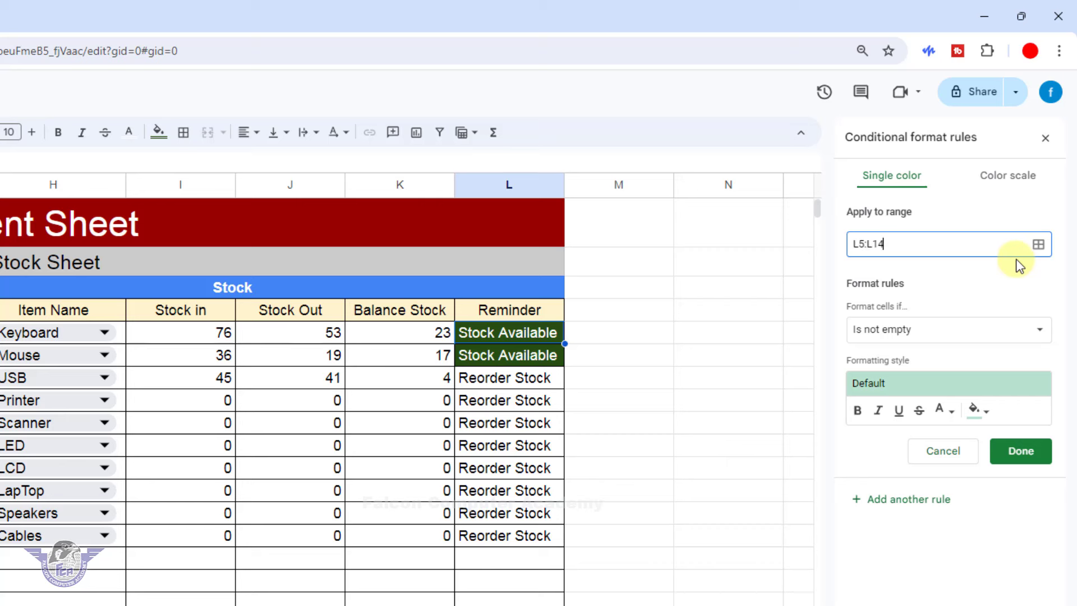
Set the second rule's condition to Text contains "Reorder Stock"
click(969, 332)
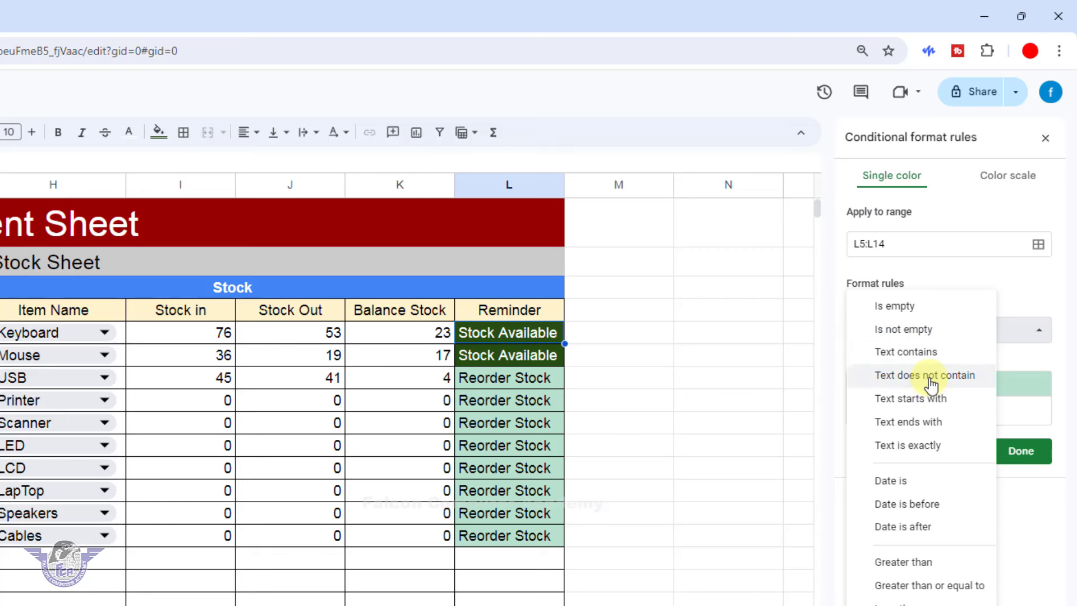
click(933, 359)
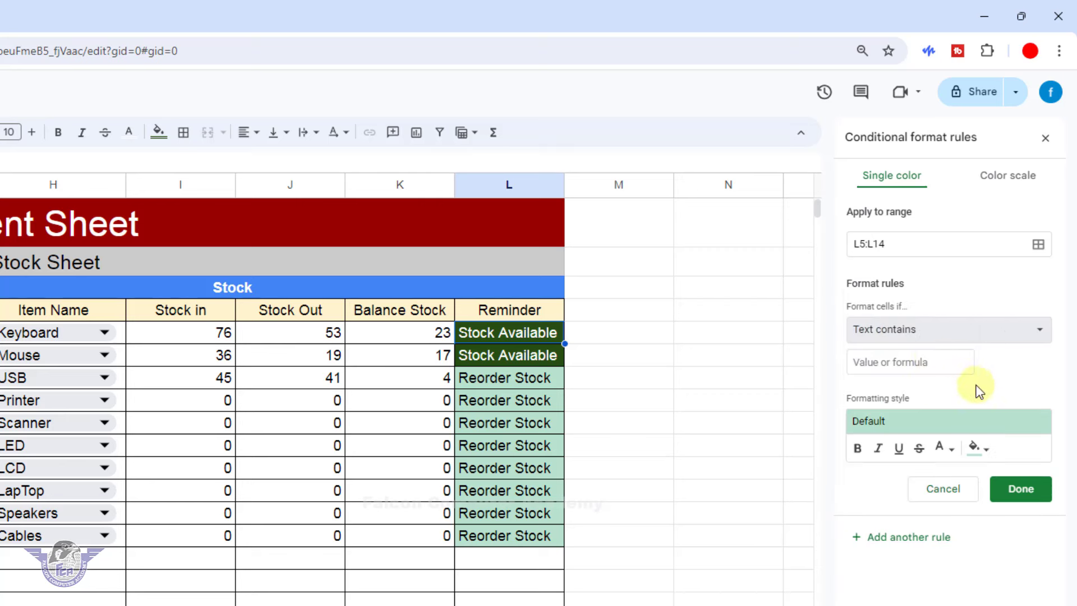
click(917, 363)
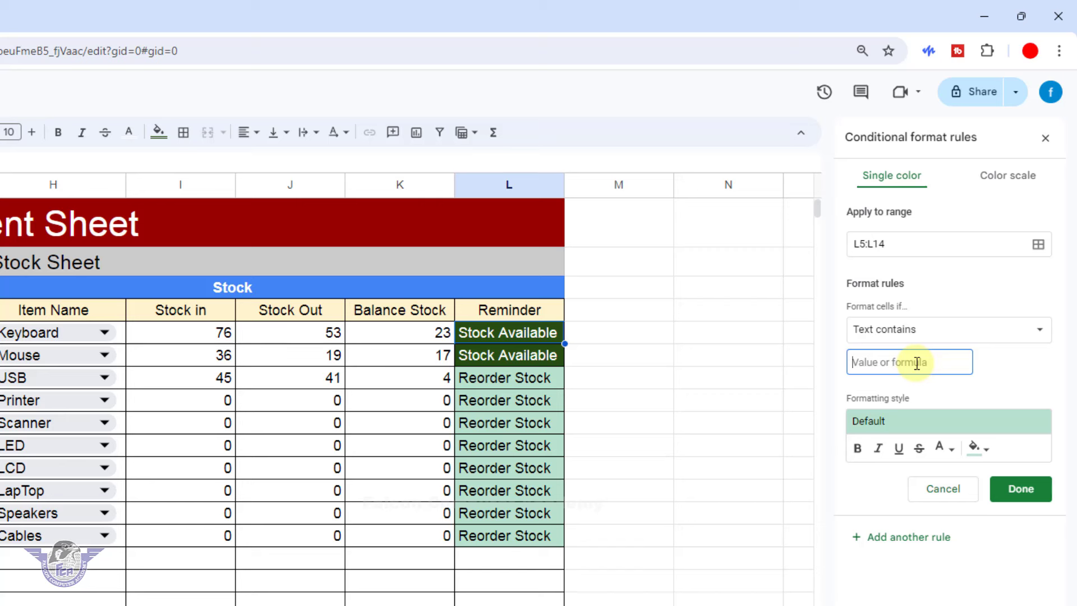
text(Reorder Stock)
Format the "Reorder Stock" rule with a dark red fill and white text and save the rule
click(979, 449)
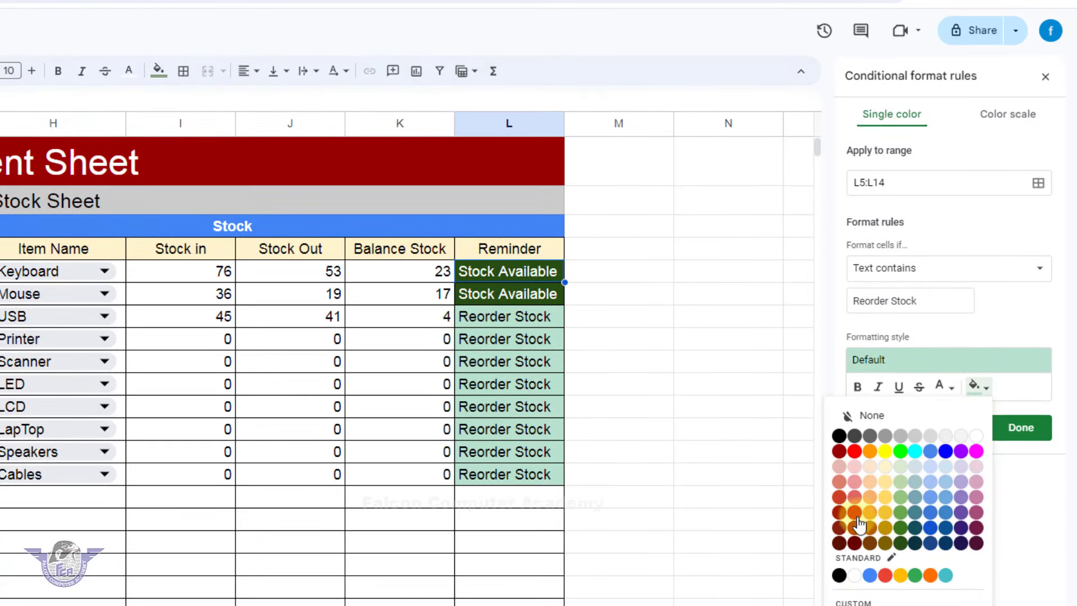
click(855, 528)
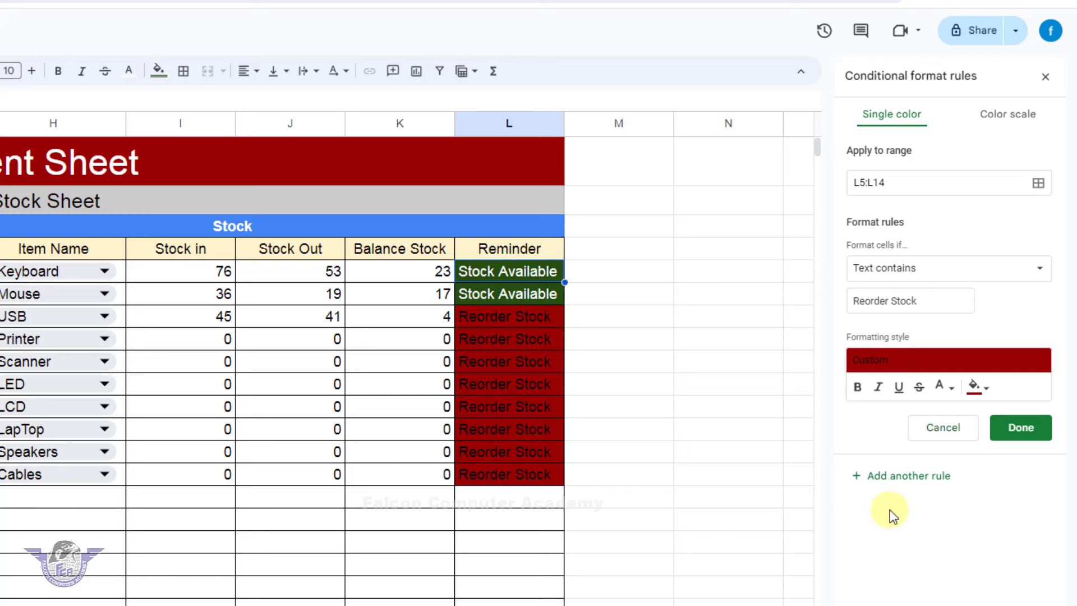
click(942, 387)
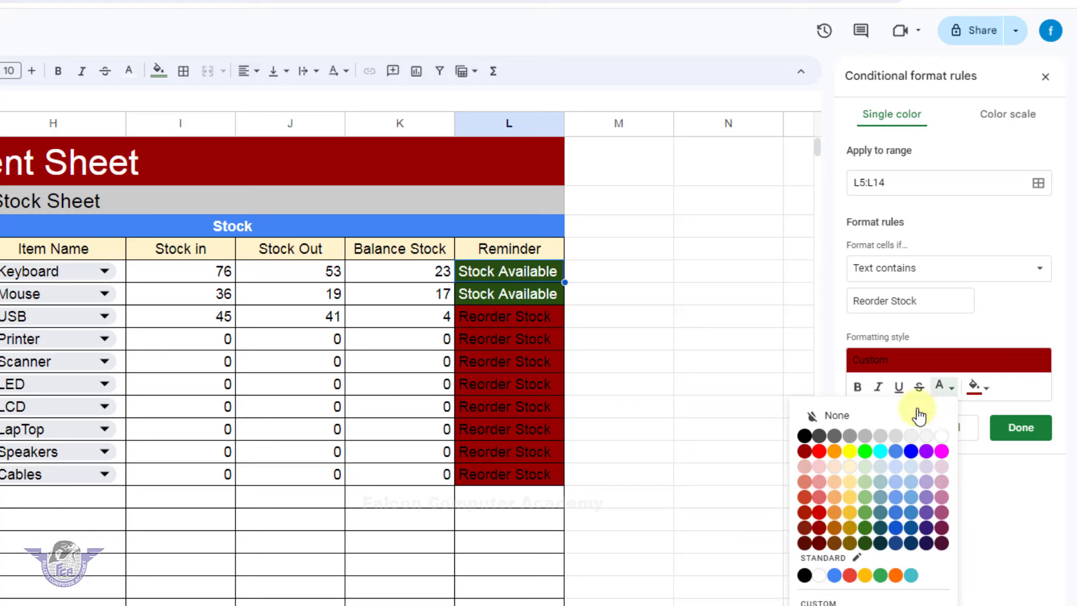
click(949, 441)
click(1021, 427)
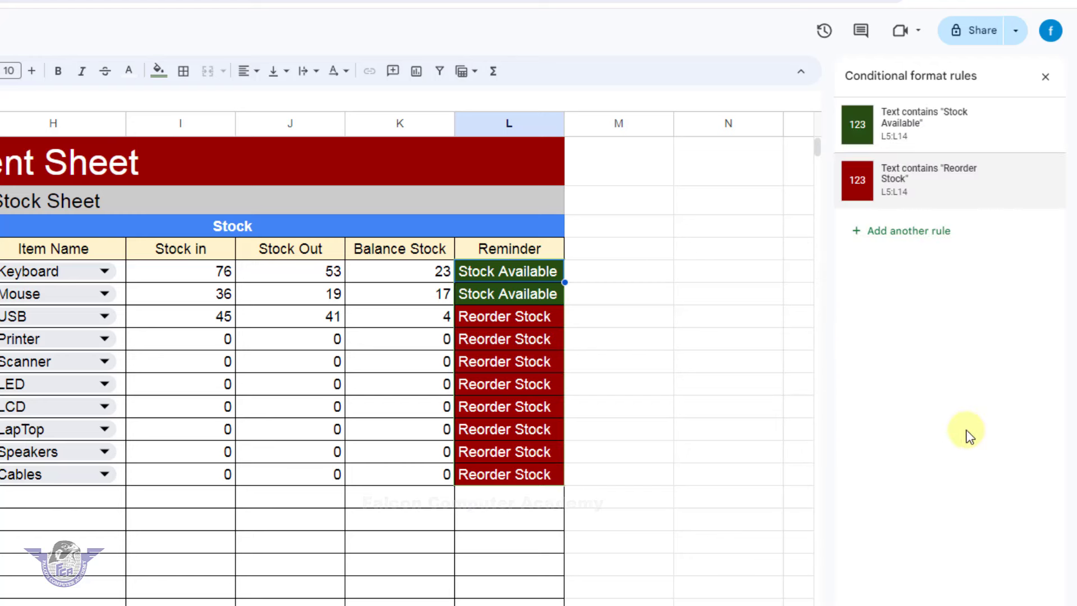
click(632, 368)
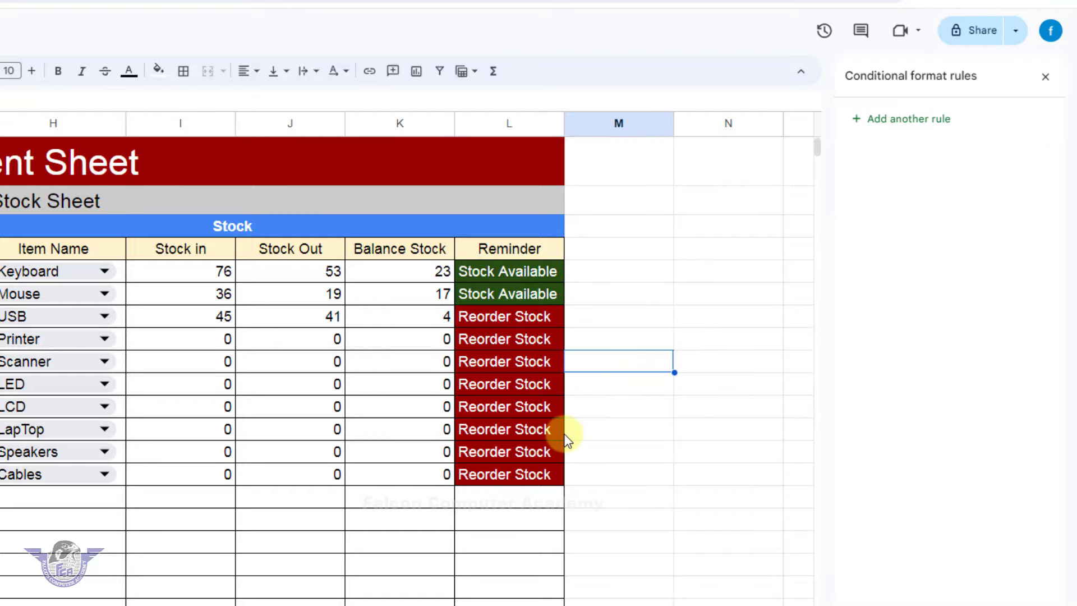